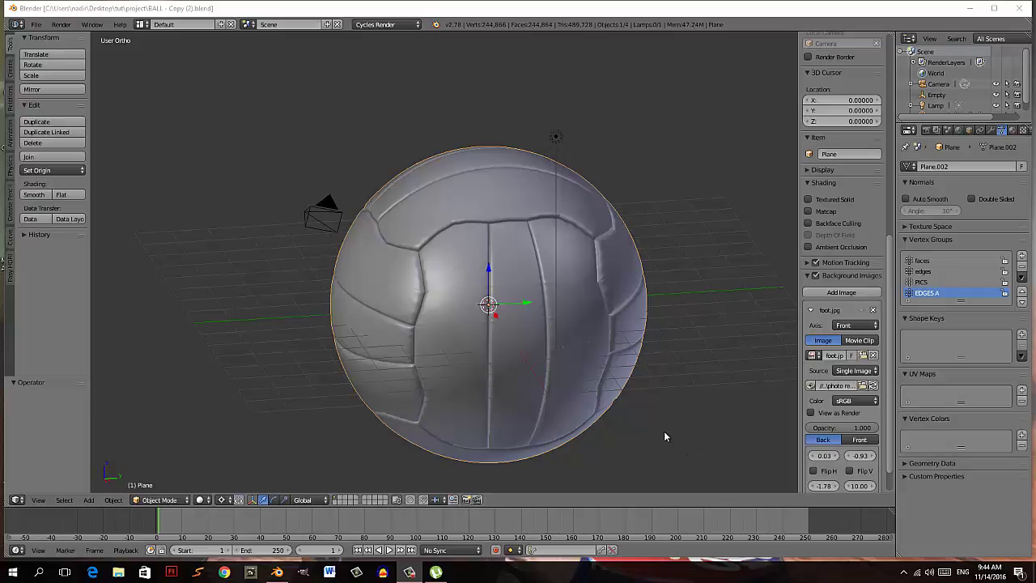
- Preview the ball in rendered shading, then return the viewport to solid shading
mouse_move(664, 431)
middle_down()
mouse_move(606, 383)
mouse_move(577, 377)
middle_up()
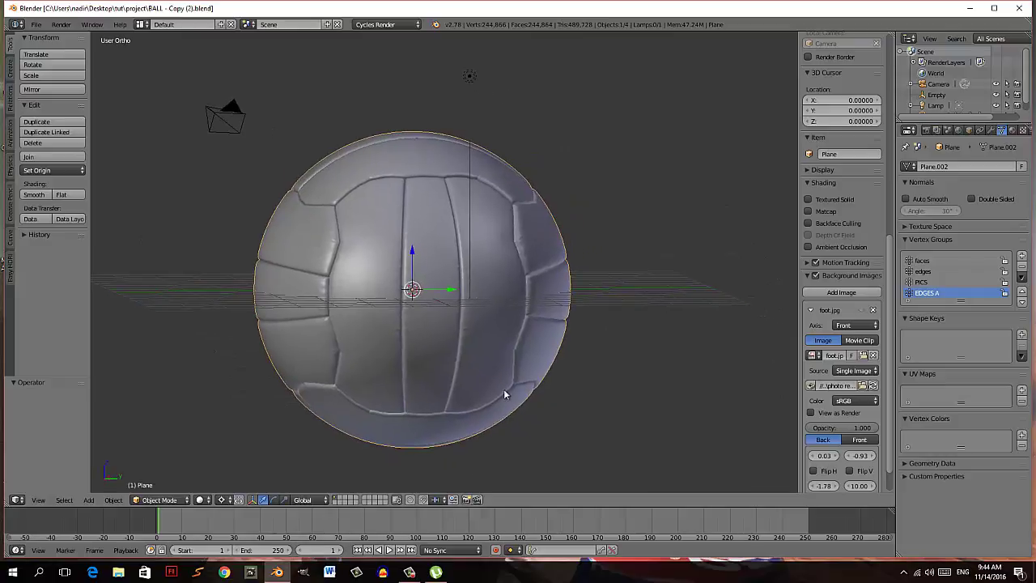
click(201, 500)
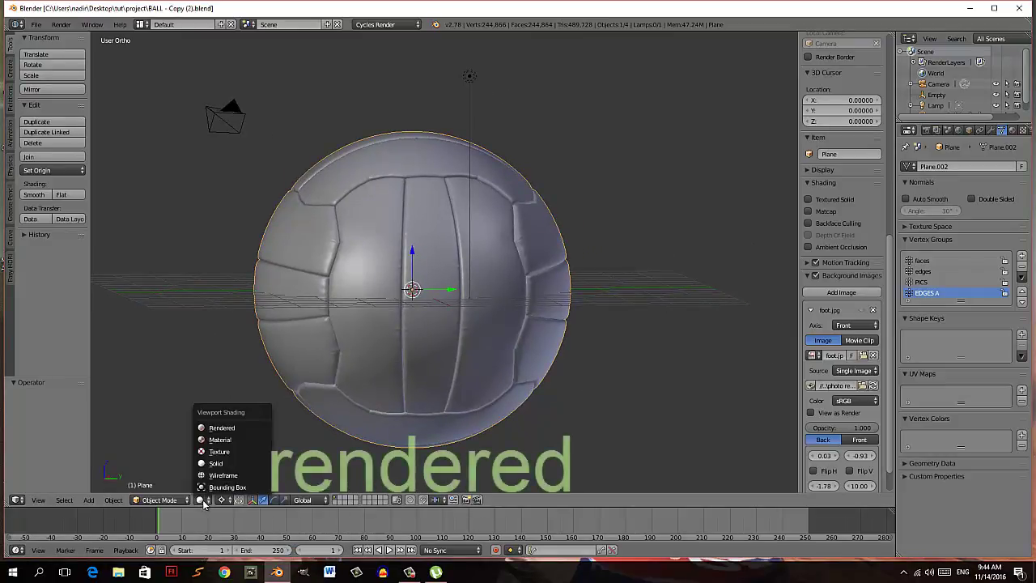
click(221, 427)
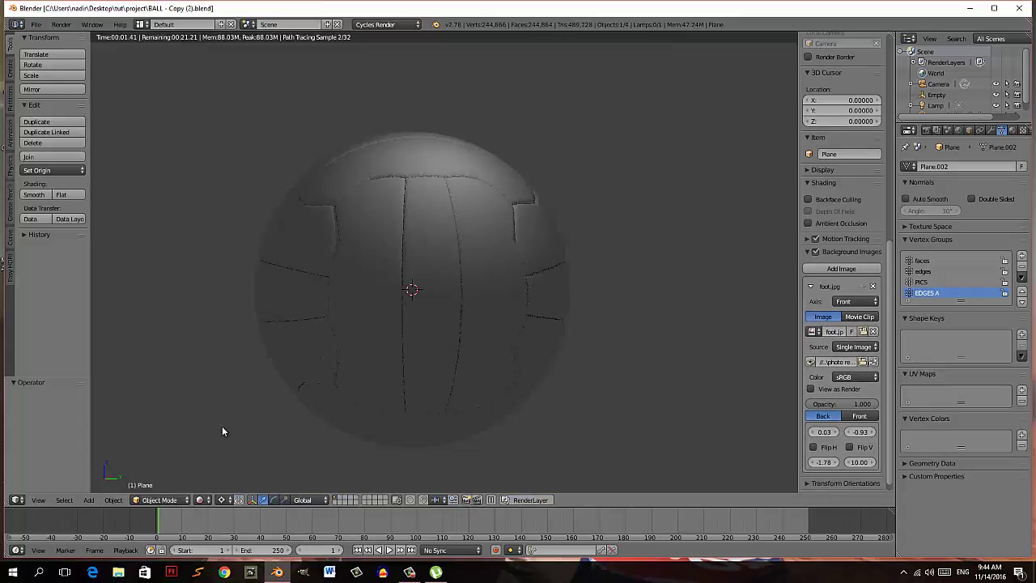
mouse_move(374, 332)
middle_down()
mouse_move(363, 348)
mouse_move(330, 346)
mouse_move(305, 325)
mouse_move(337, 335)
middle_up()
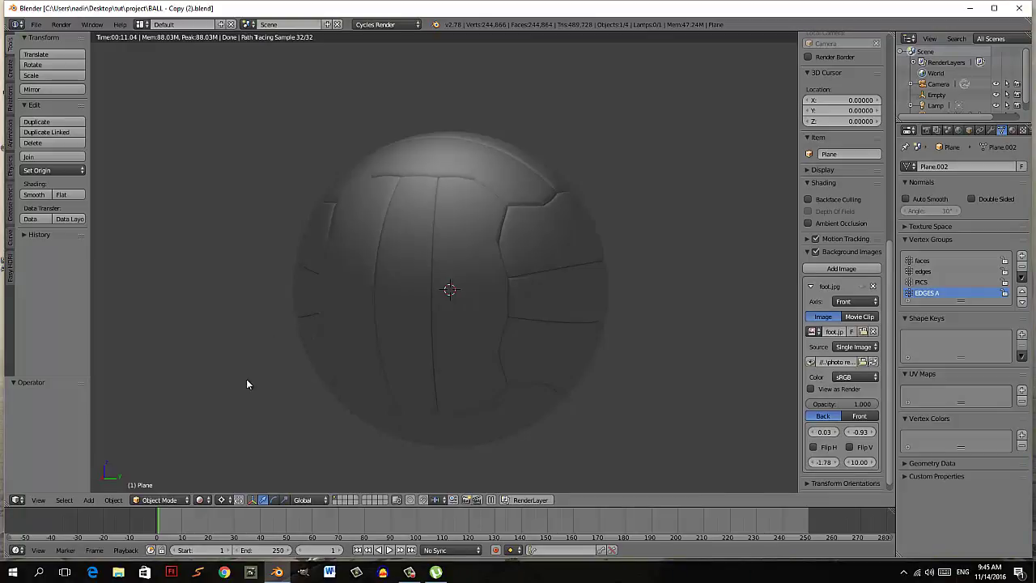
click(202, 500)
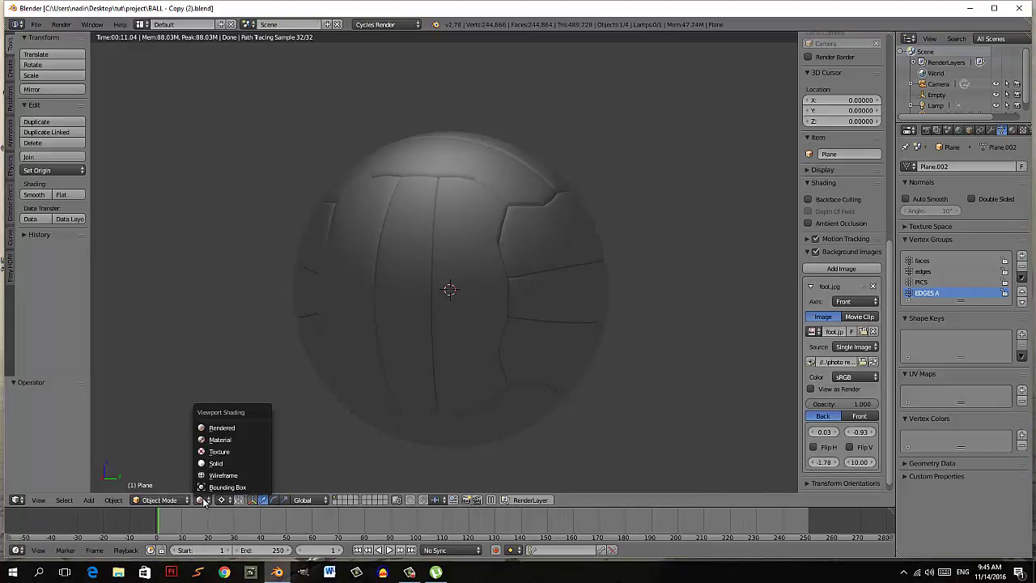
click(242, 463)
key(shift+z)
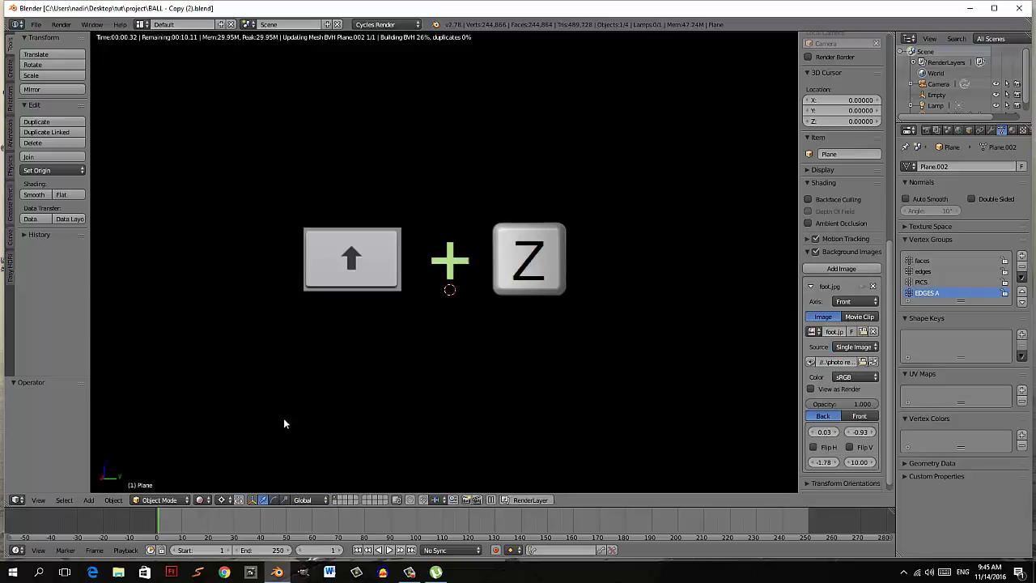
key(shift+z)
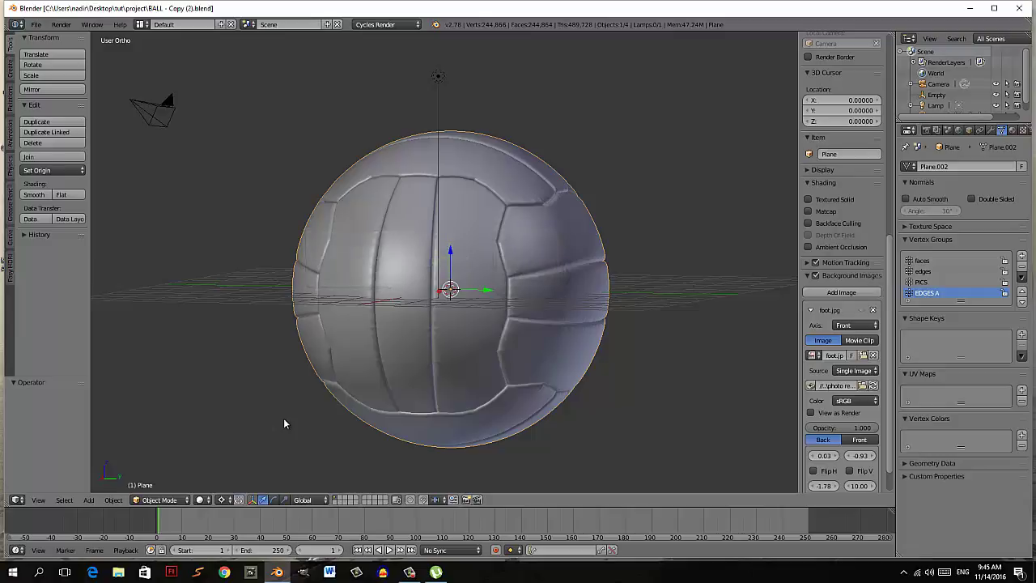
- Set the scene units to the Meters preset
click(948, 130)
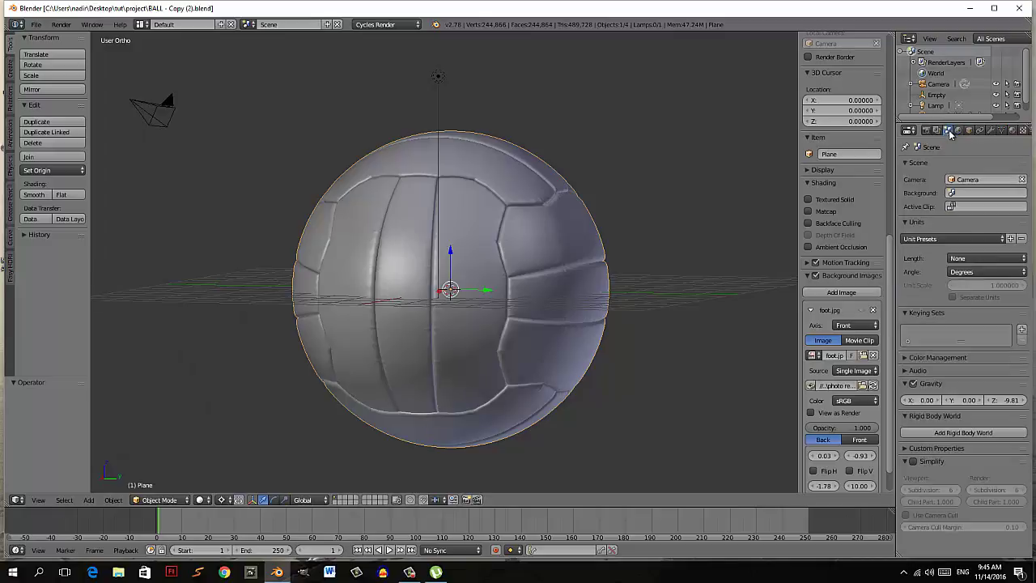
click(945, 240)
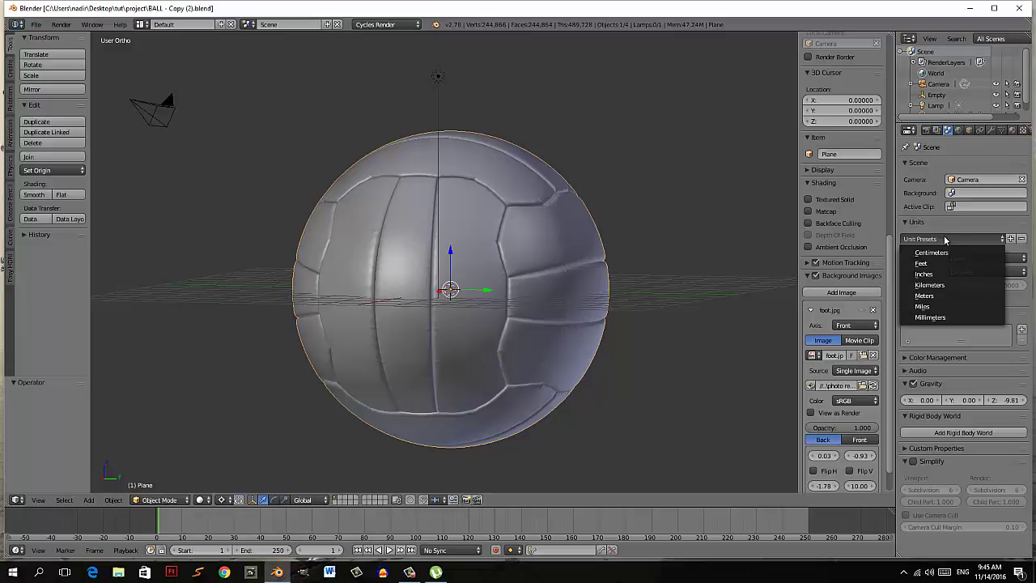
click(927, 295)
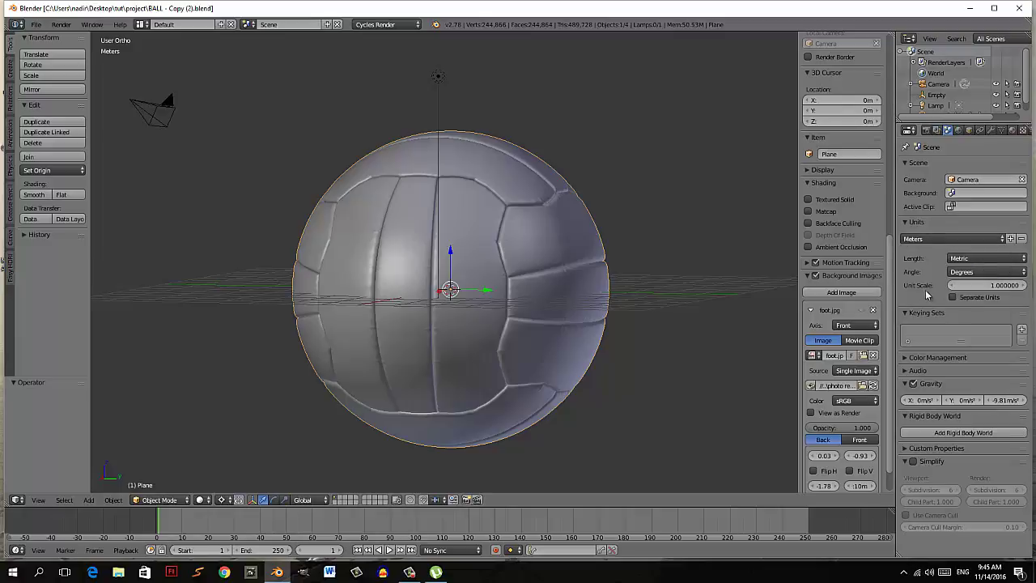
scroll(836, 208, up, 1)
scroll(837, 209, up, 3)
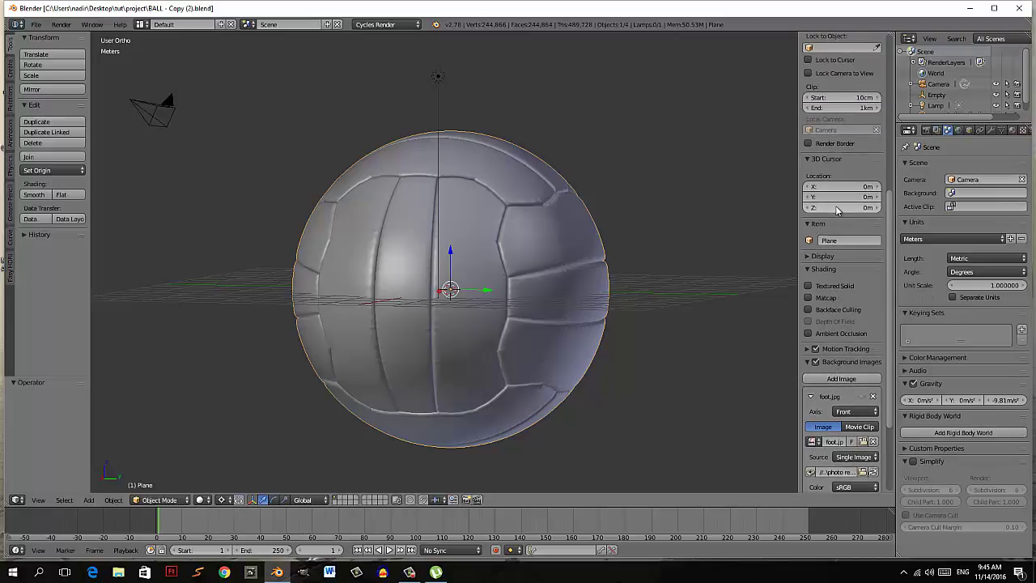
scroll(837, 209, up, 2)
scroll(836, 209, up, 2)
- Scale the ball to 0.032 so it measures about 26.8 cm across
key(n)
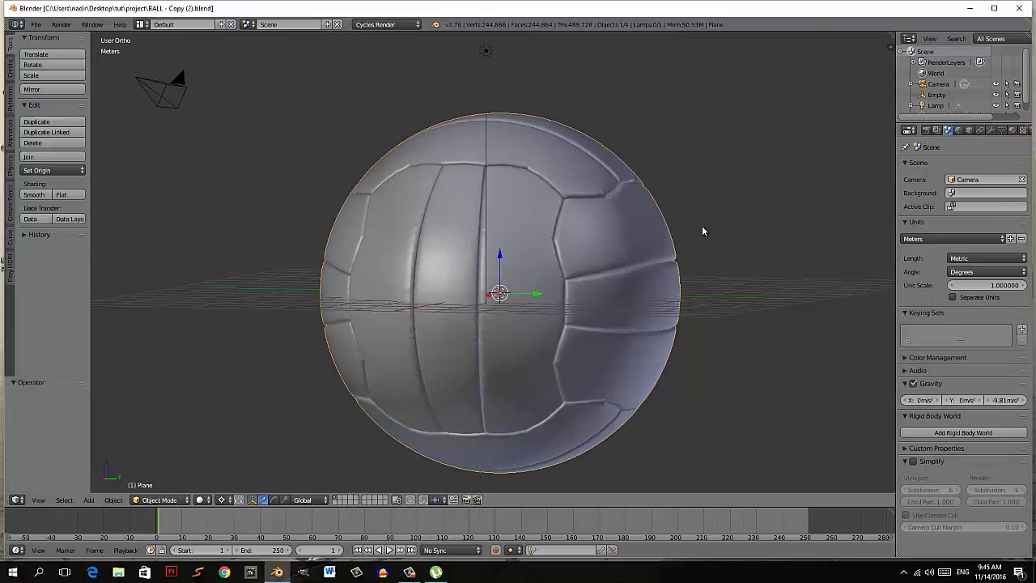
key(n)
scroll(815, 234, up, 1)
scroll(816, 233, up, 3)
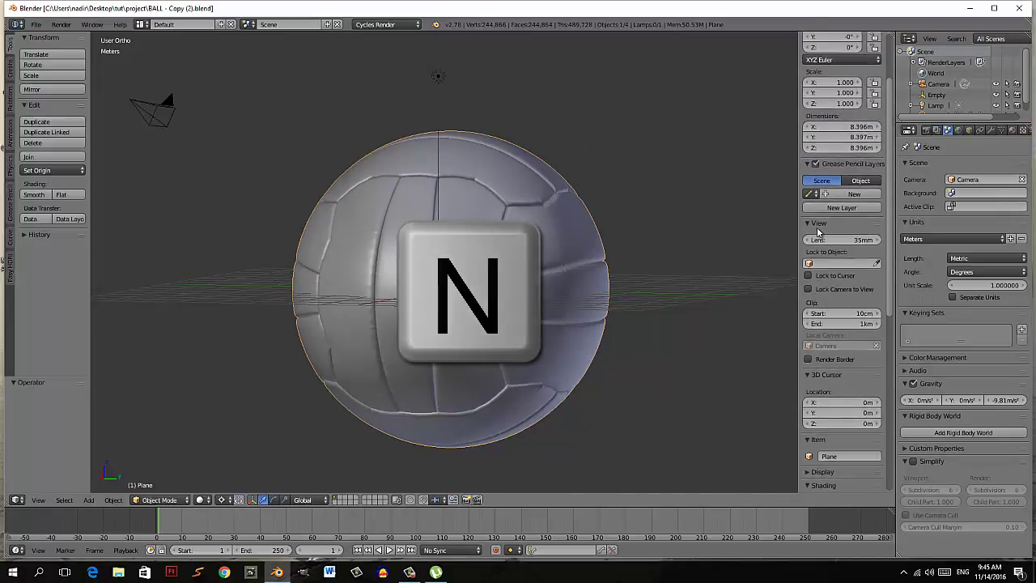
scroll(816, 234, up, 3)
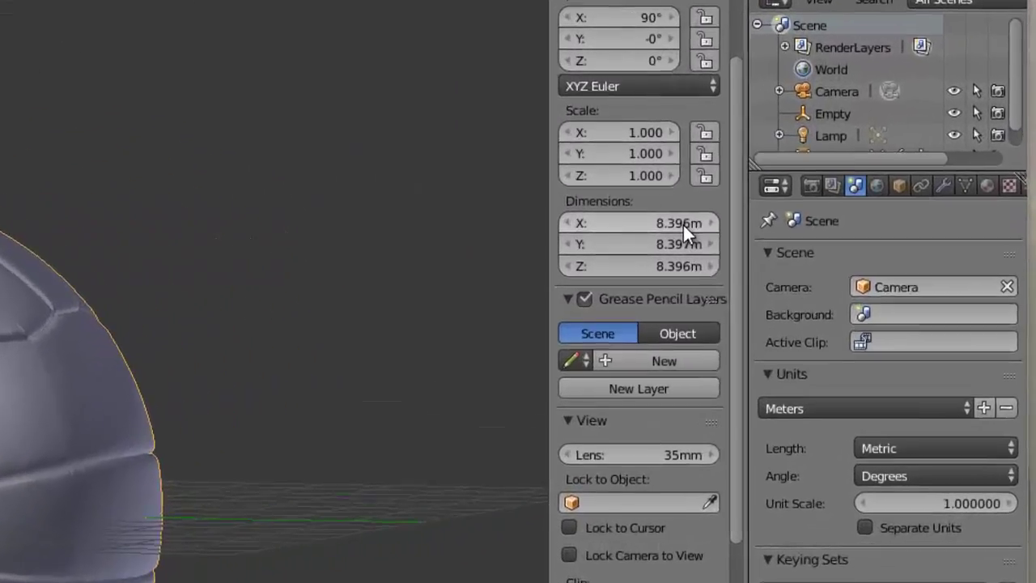
ctrl+scroll(564, 297, up, 1)
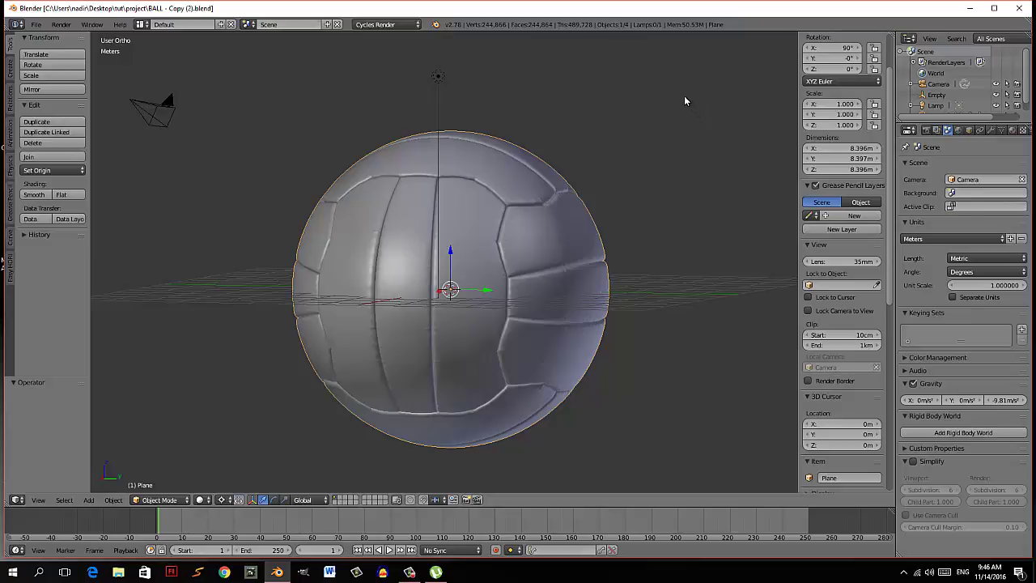
key(s)
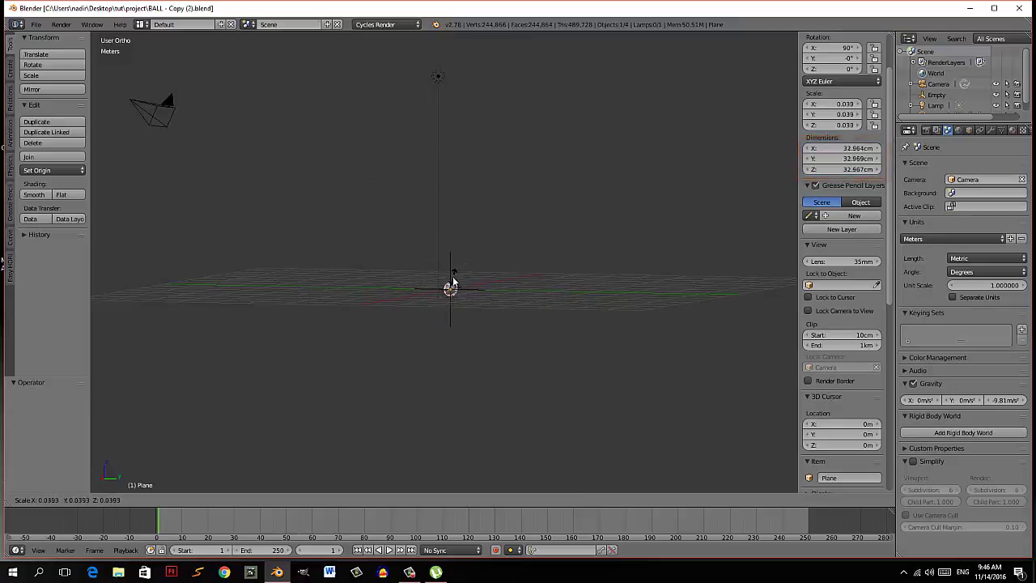
click(451, 284)
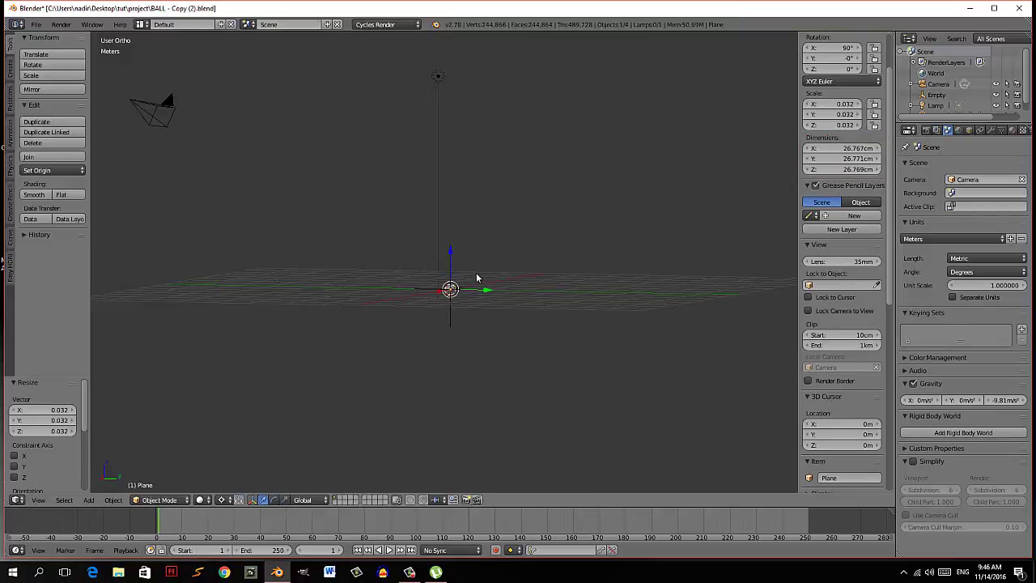
scroll(435, 290, up, 3)
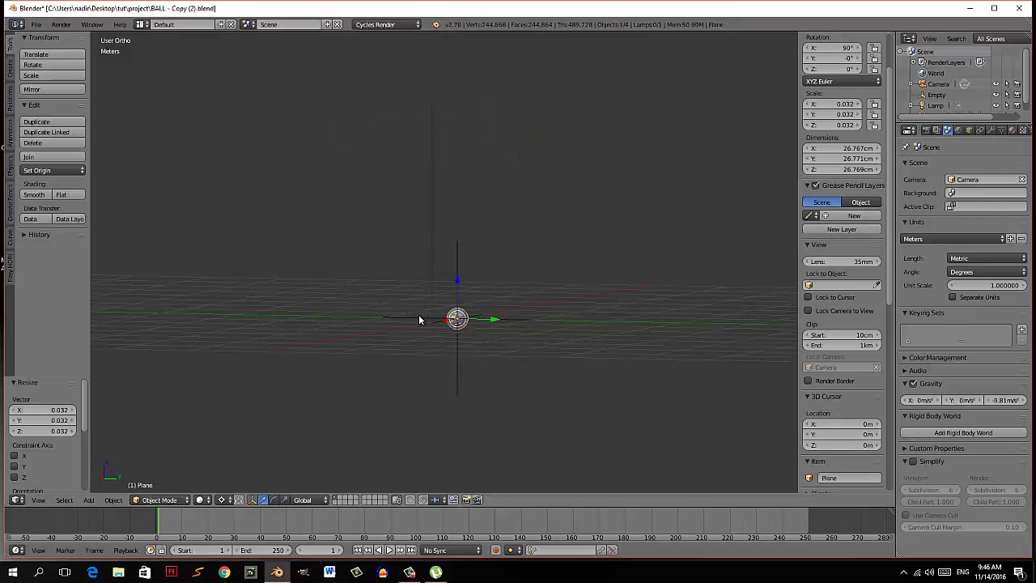
- Delete the Empty object from the scene
right_click(426, 314)
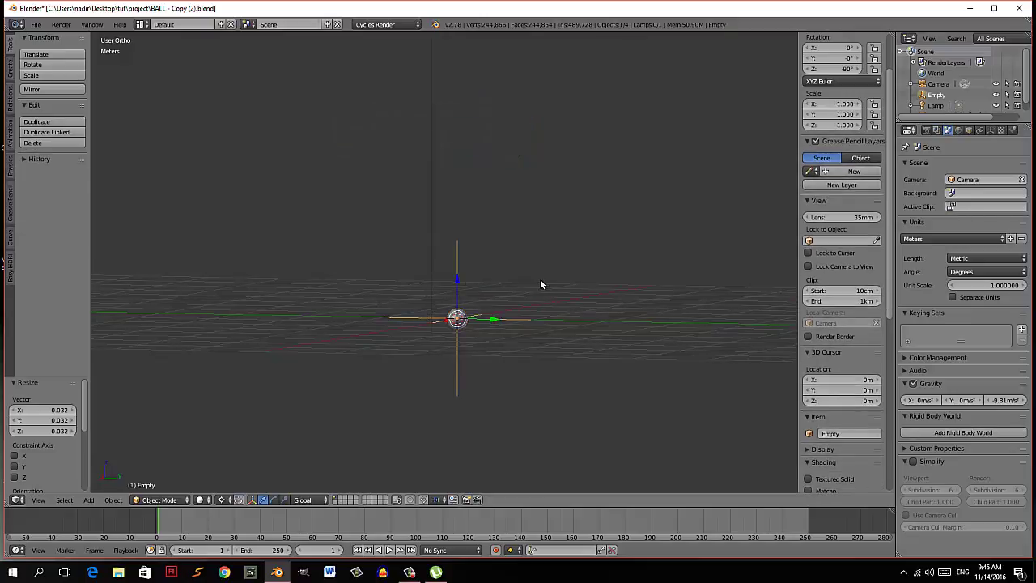
key(x)
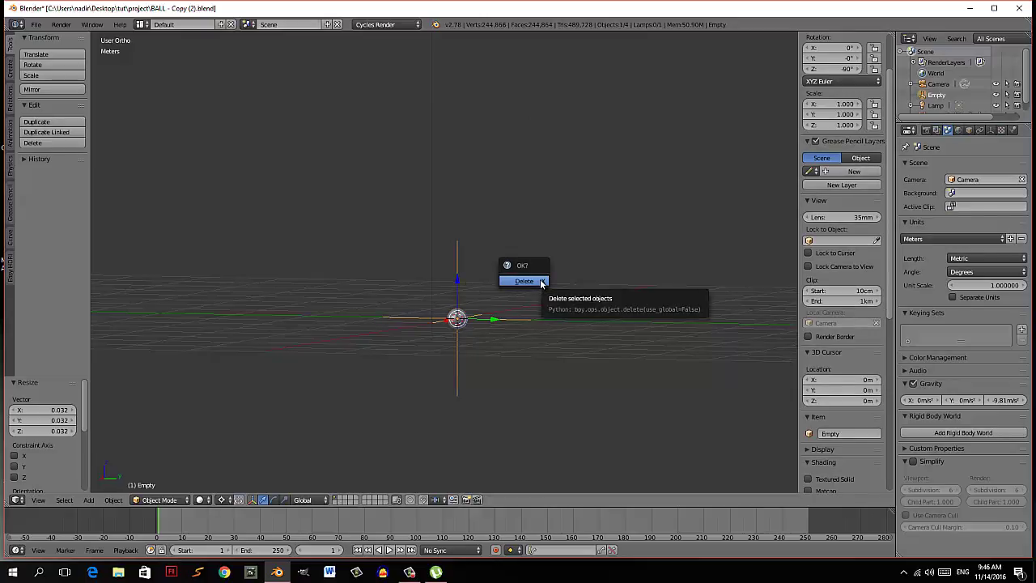
click(524, 281)
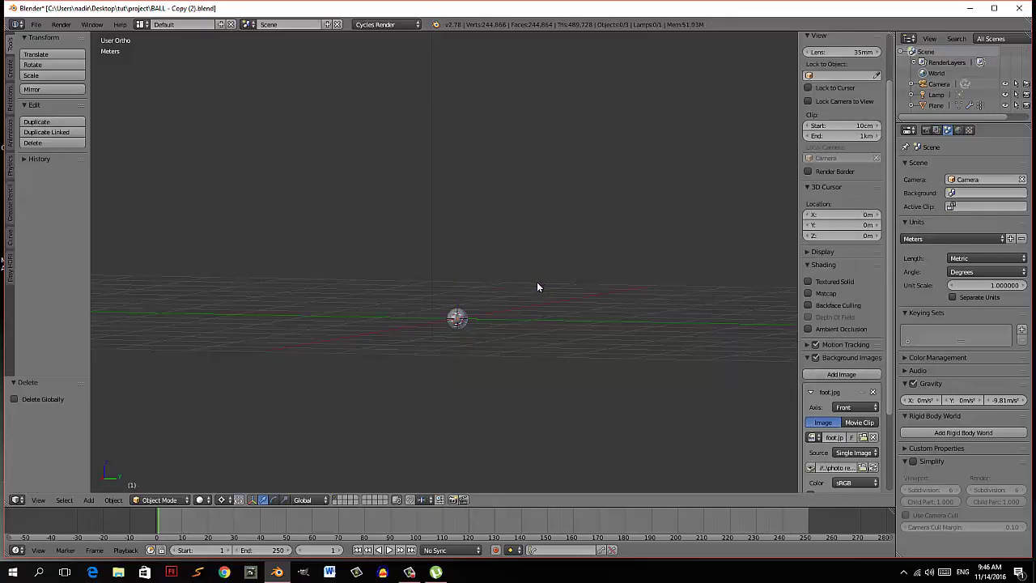
mouse_move(537, 287)
middle_down()
mouse_move(527, 308)
mouse_move(539, 294)
mouse_move(518, 303)
mouse_move(508, 274)
mouse_move(509, 287)
mouse_move(527, 268)
mouse_move(511, 280)
middle_up()
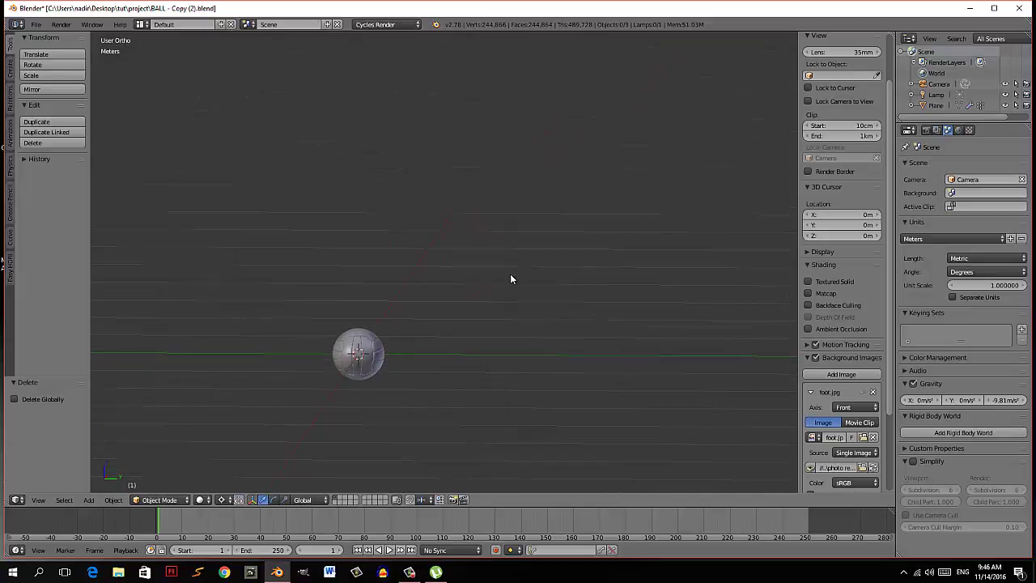
- Select the ball, frame it, and view it straight from the front
right_click(365, 351)
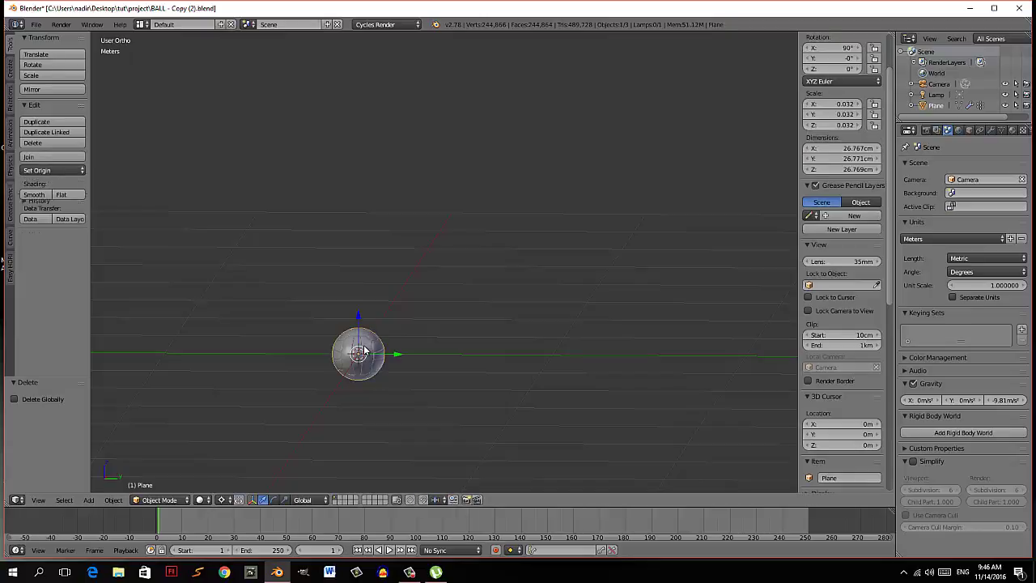
key(KP_Decimal)
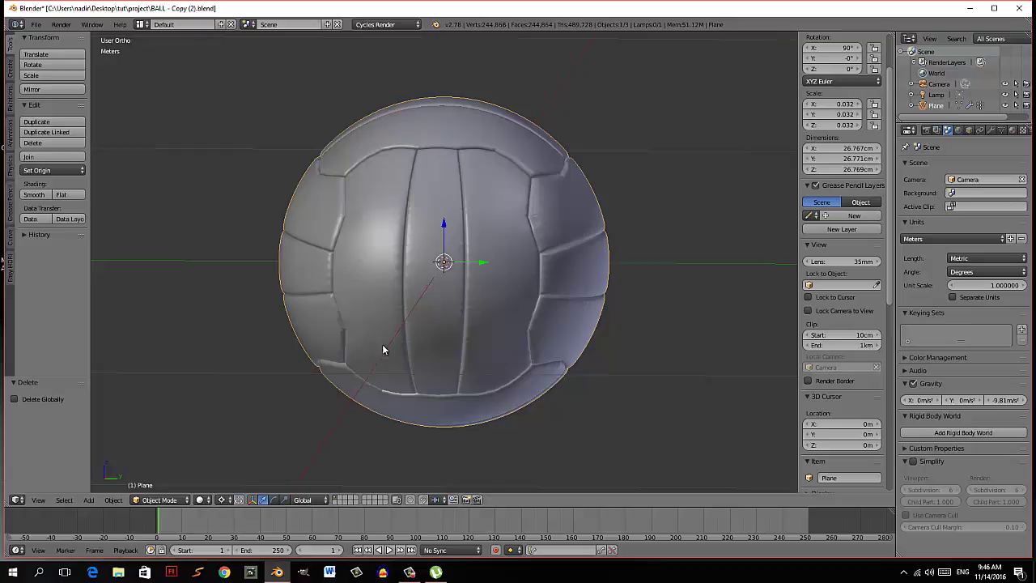
middle_drag(399, 349, 415, 344)
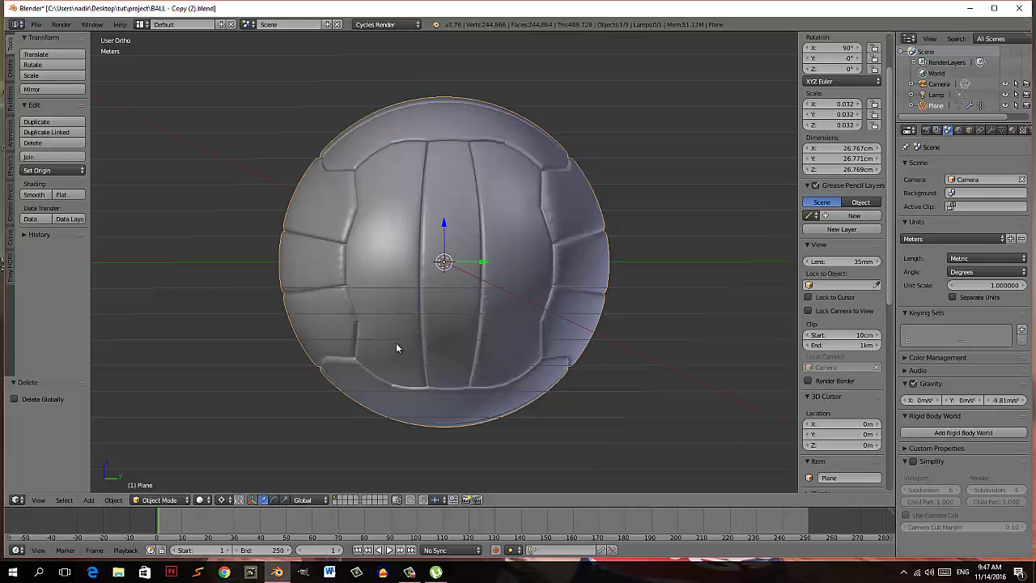
key(Home)
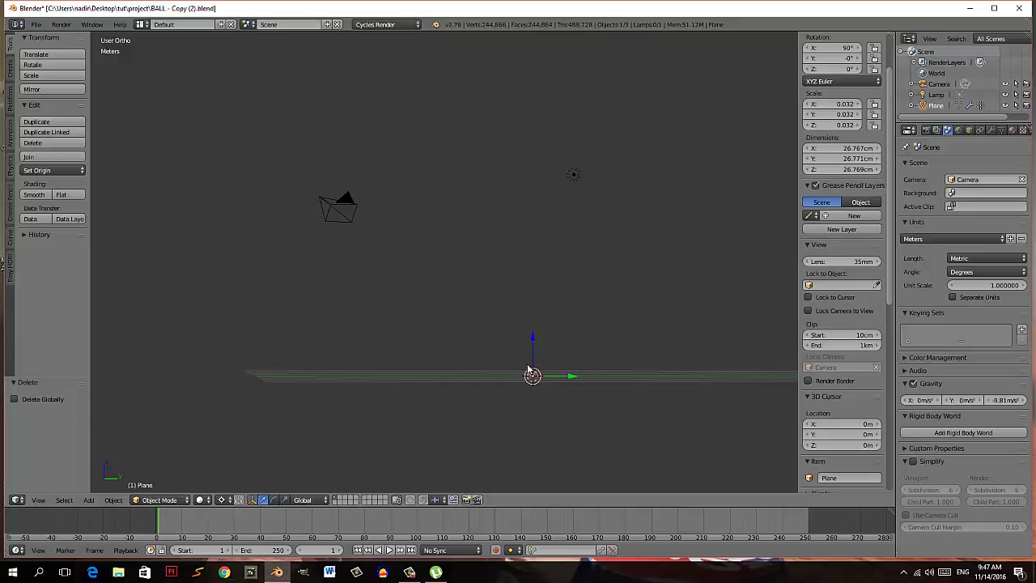
mouse_move(549, 370)
middle_down()
mouse_move(547, 349)
mouse_move(543, 377)
mouse_move(531, 358)
mouse_move(528, 367)
middle_up()
right_click(569, 375)
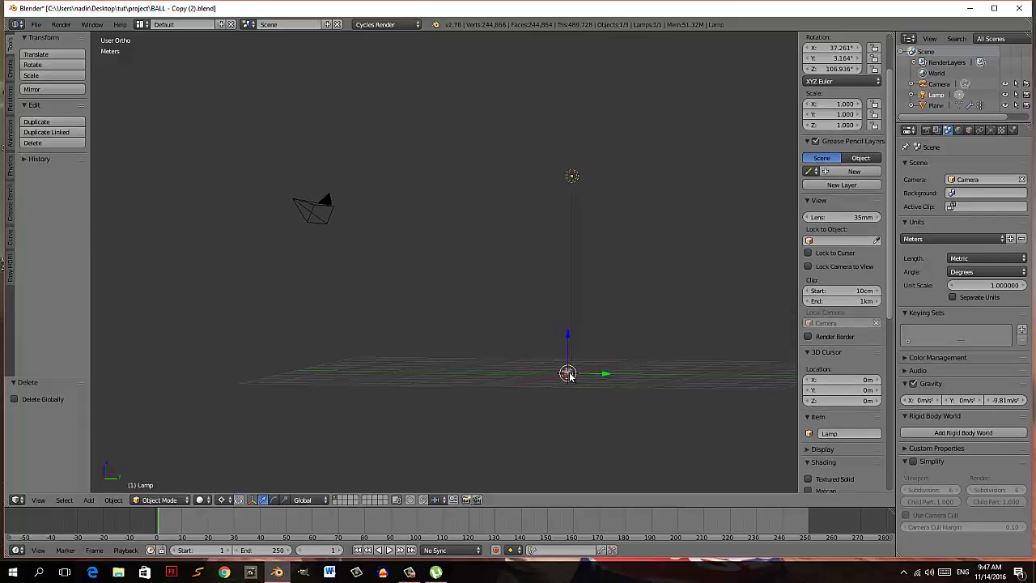
right_click(568, 375)
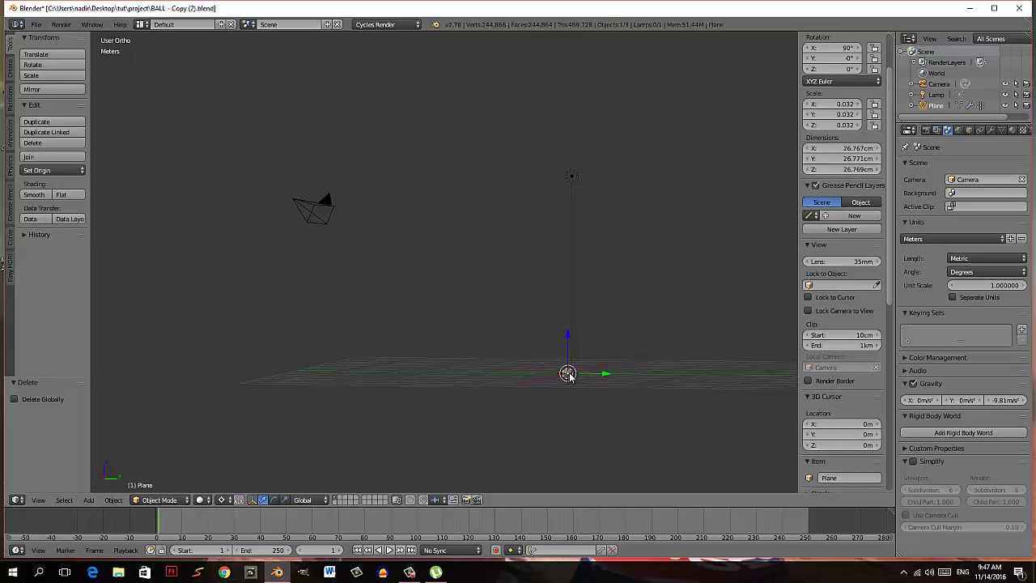
key(KP_Decimal)
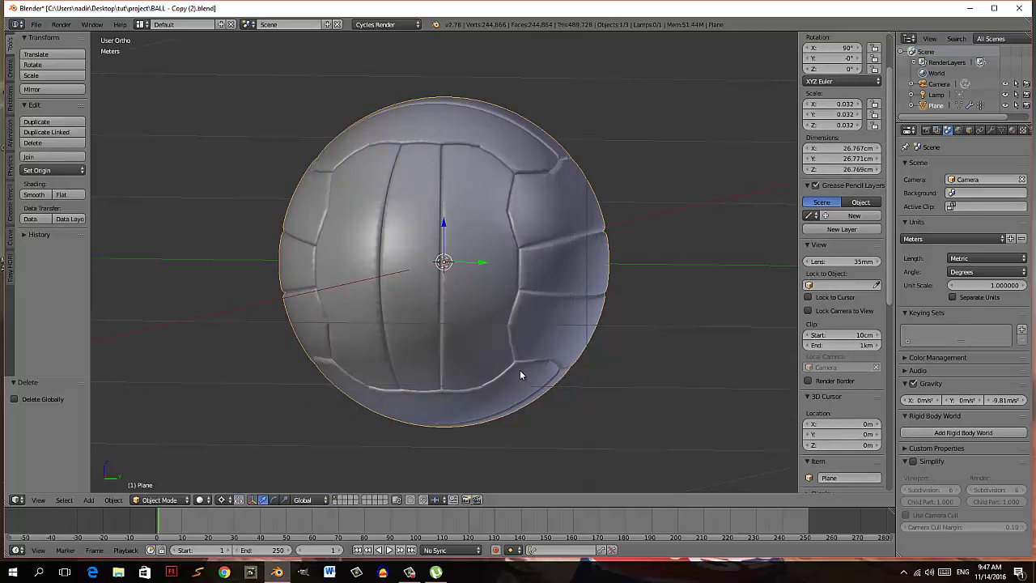
shift+middle_drag(484, 333, 514, 335)
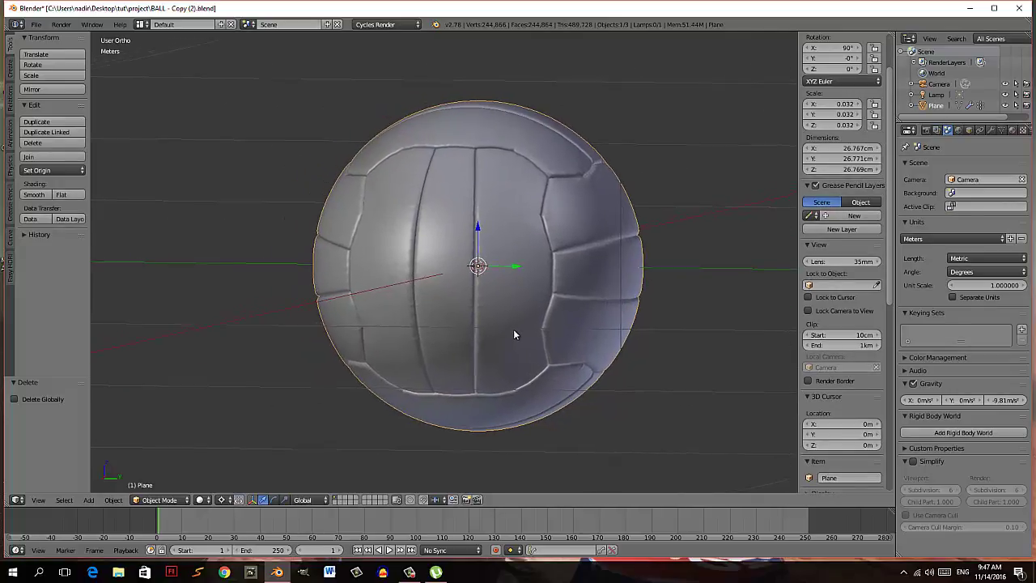
key(KP_1)
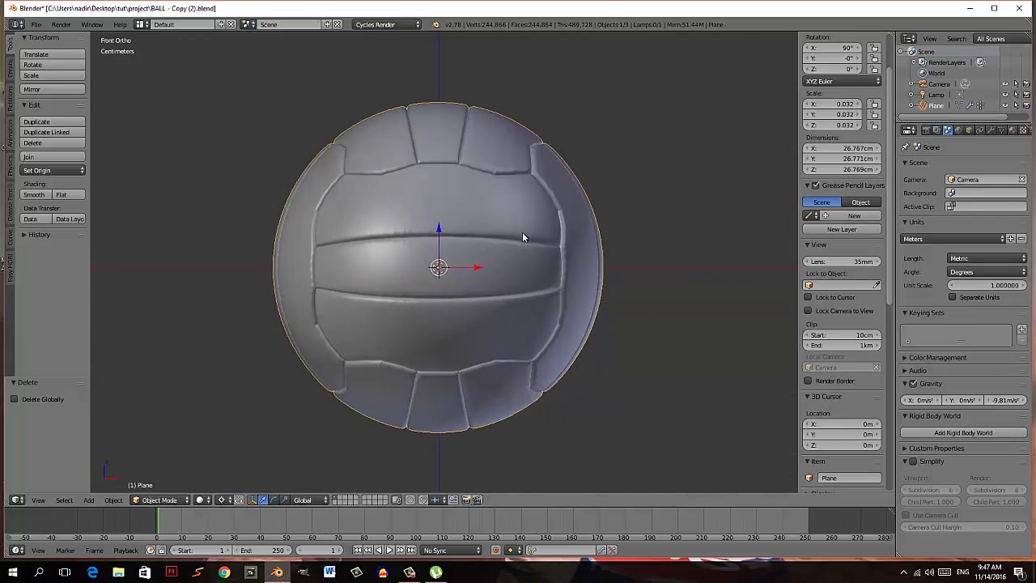
- Raise the ball 13.414 cm along Z and align the camera to the current view
shift+scroll(499, 243, up, 2)
shift+scroll(457, 271, up, 2)
drag(438, 285, 448, 122)
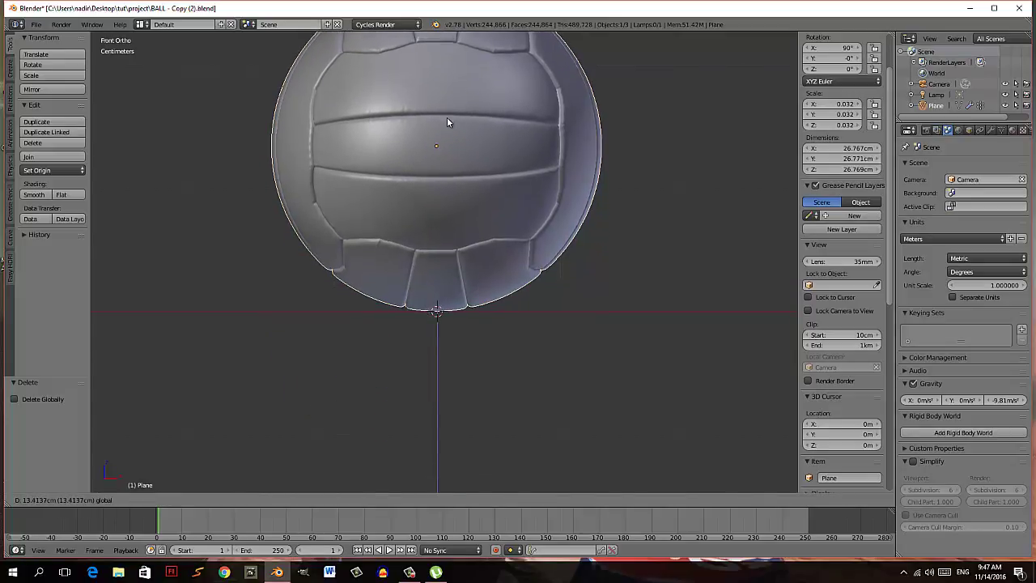
drag(446, 118, 447, 118)
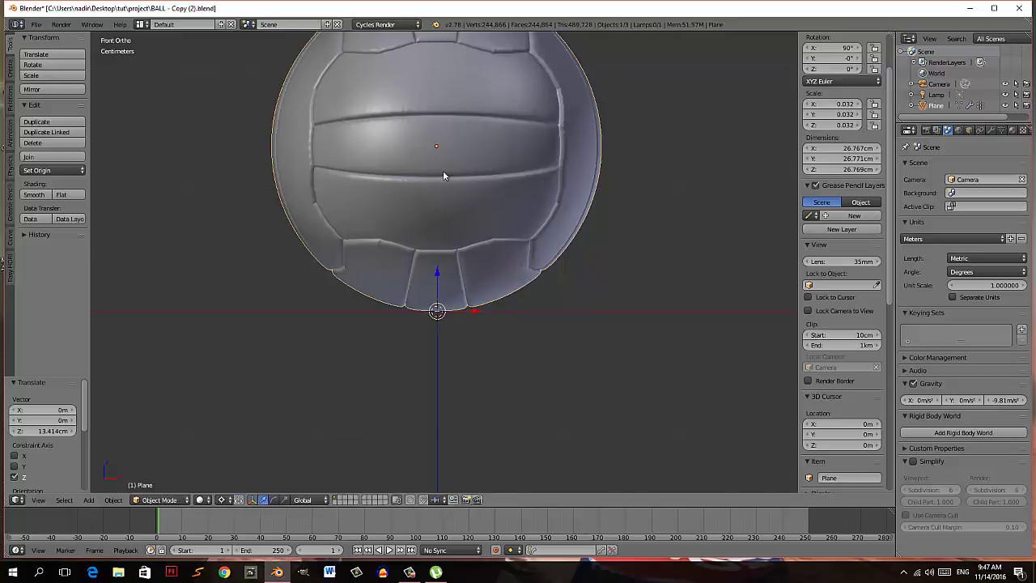
mouse_move(509, 288)
shift+middle_down()
mouse_move(430, 365)
mouse_move(463, 357)
mouse_move(451, 359)
shift+middle_up()
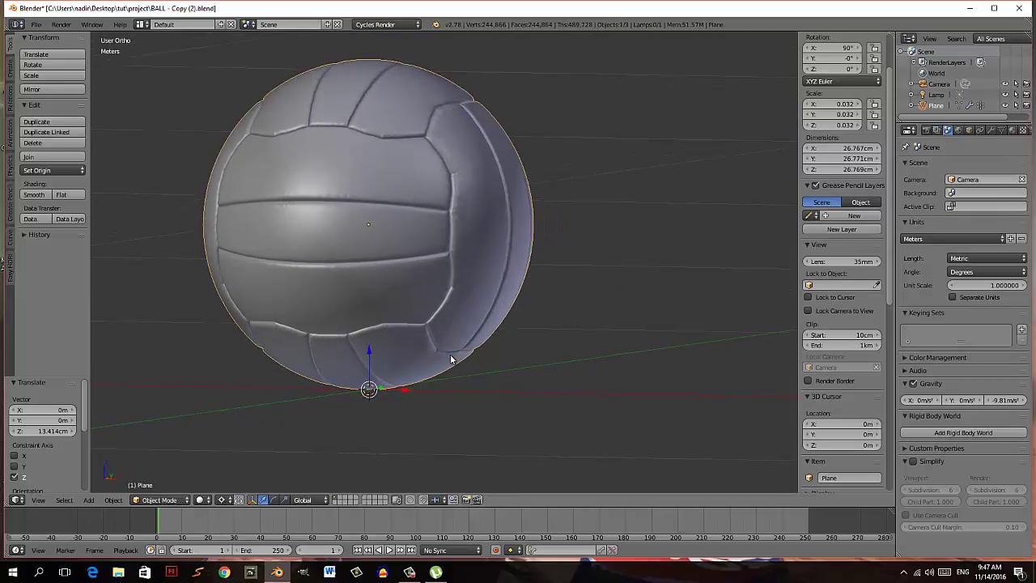
key(ctrl+alt+KP_0)
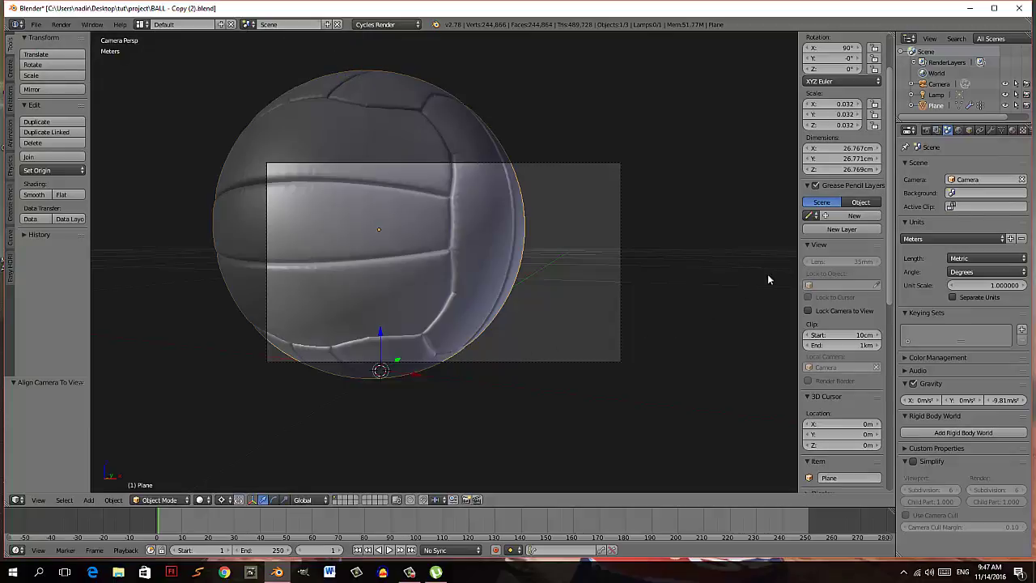
- Turn on Lock Camera to View in the sidebar
click(808, 310)
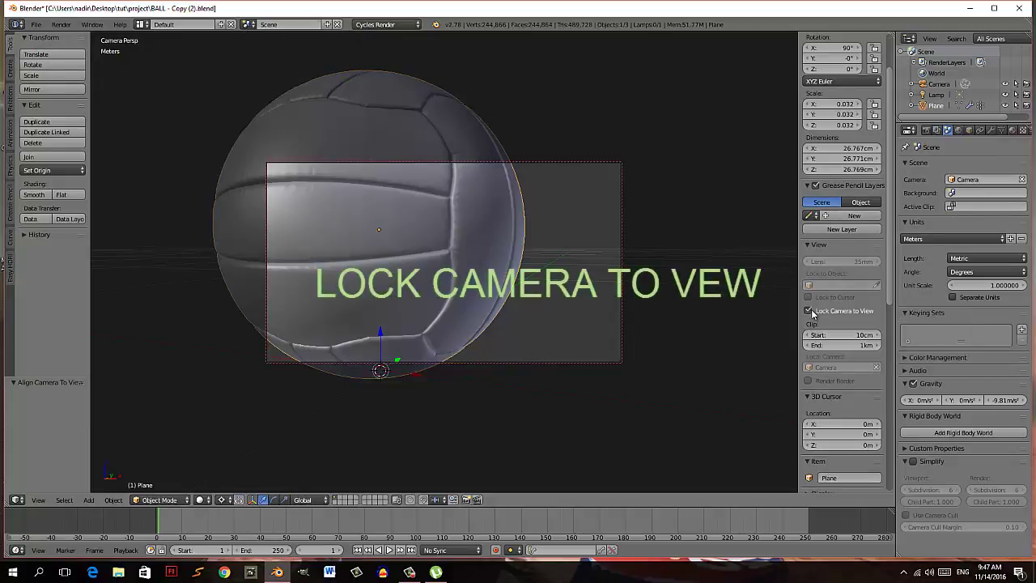
key(n)
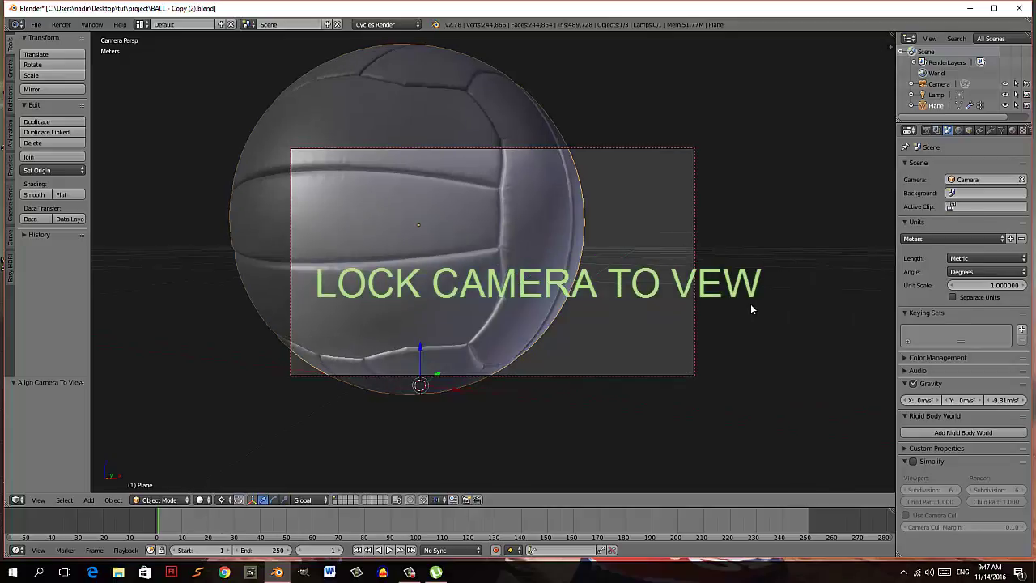
key(n)
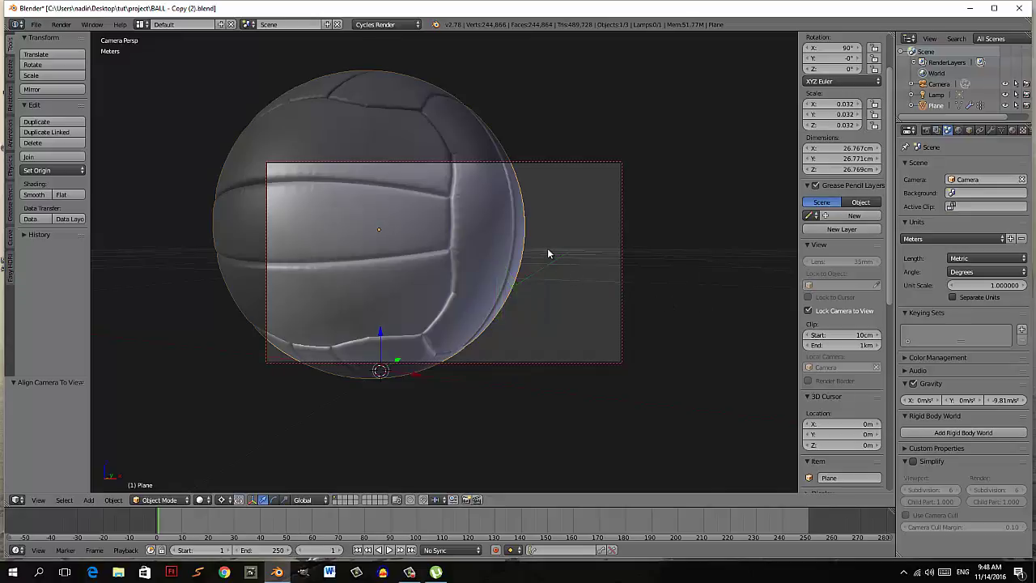
- Zoom the camera out so the whole ball appears smaller in frame
scroll(547, 249, down, 1)
scroll(547, 250, down, 1)
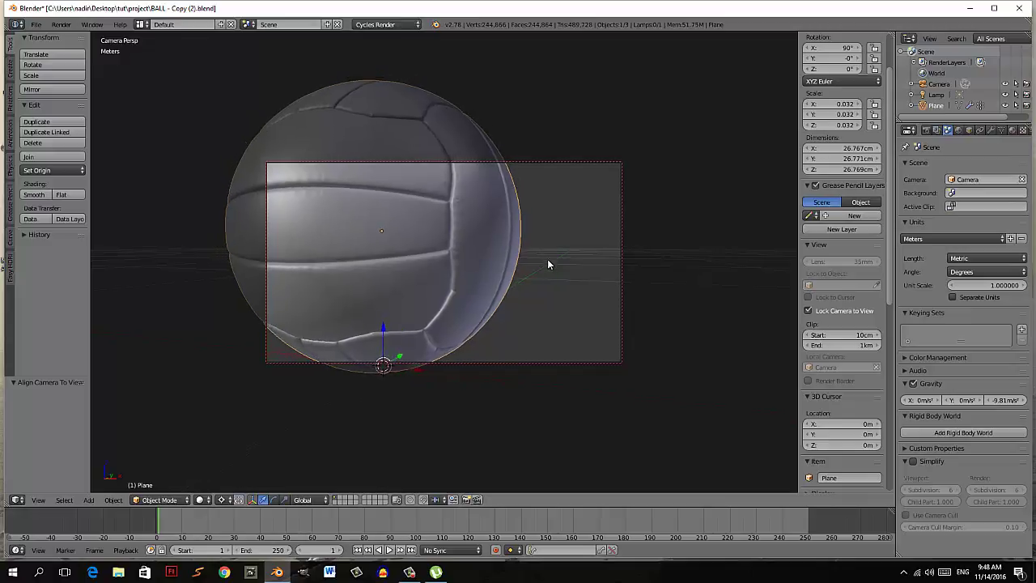
scroll(547, 259, down, 1)
scroll(547, 281, down, 1)
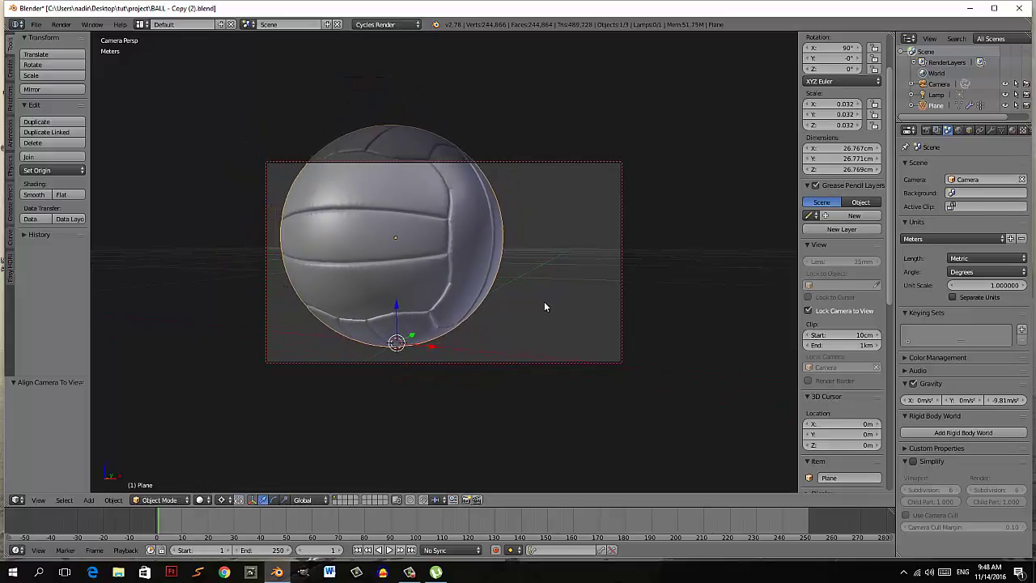
scroll(541, 321, down, 1)
scroll(538, 340, down, 1)
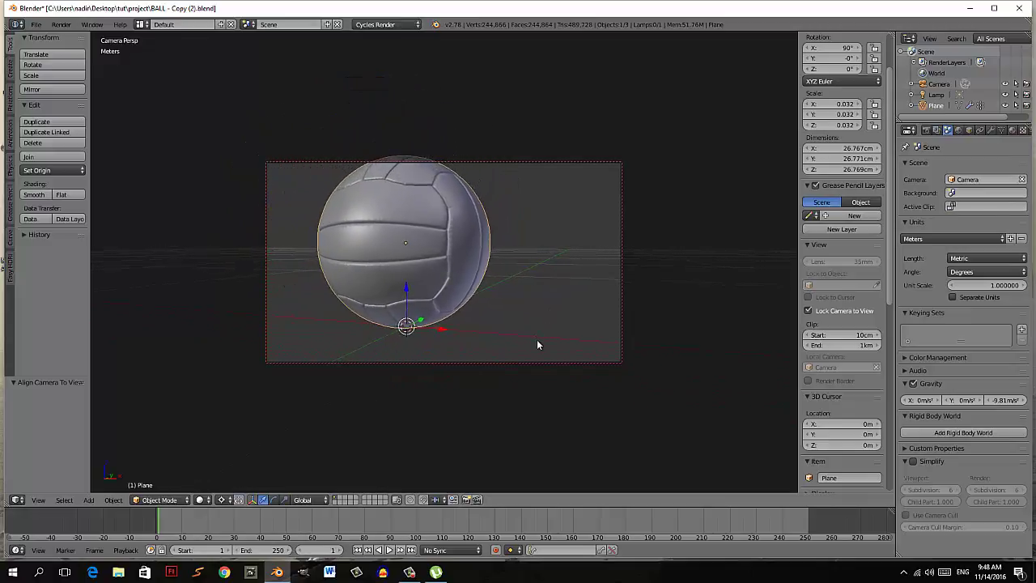
scroll(540, 330, up, 1)
scroll(547, 291, up, 2)
scroll(550, 268, up, 2)
scroll(547, 291, down, 2)
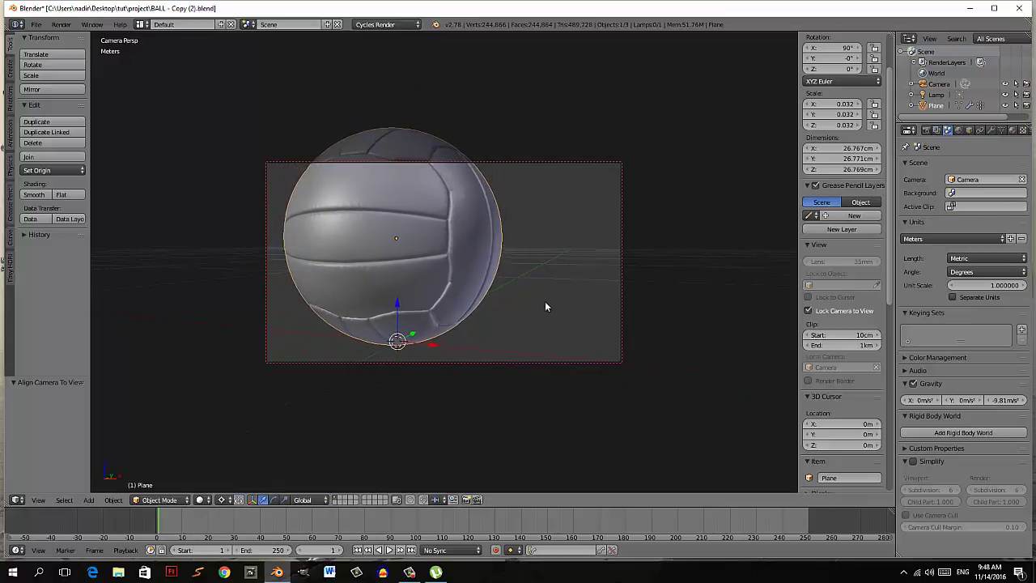
scroll(544, 311, down, 1)
scroll(542, 327, down, 1)
scroll(542, 326, up, 1)
scroll(542, 328, down, 1)
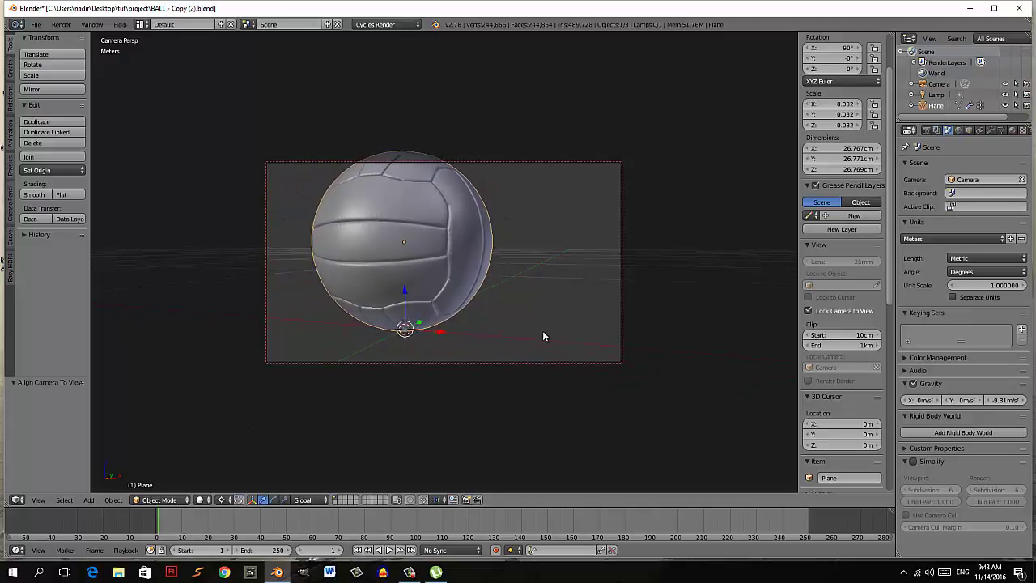
scroll(542, 332, down, 1)
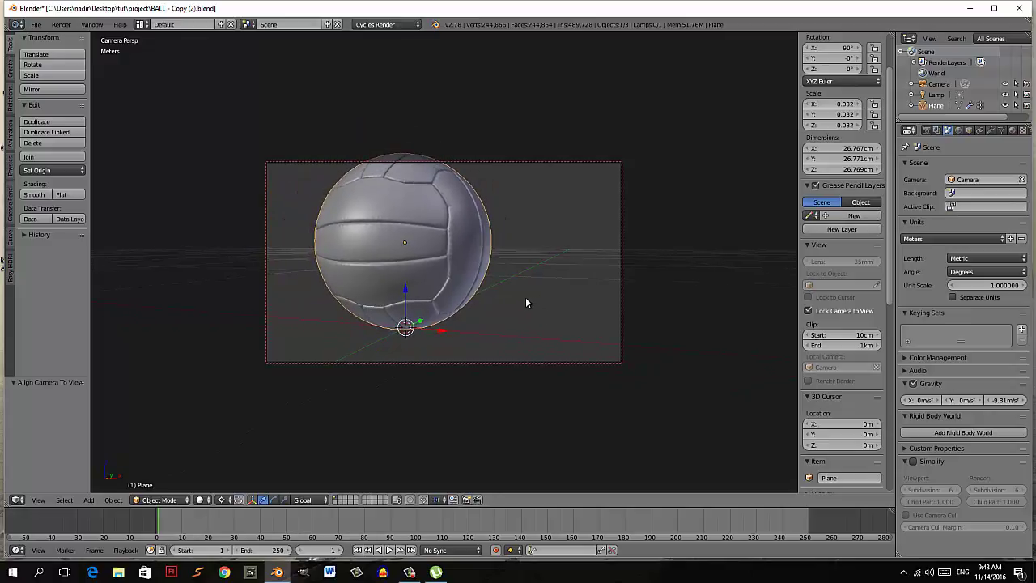
- Orbit the camera slightly to re-centre the ball in the shot
middle_drag(525, 302, 527, 309)
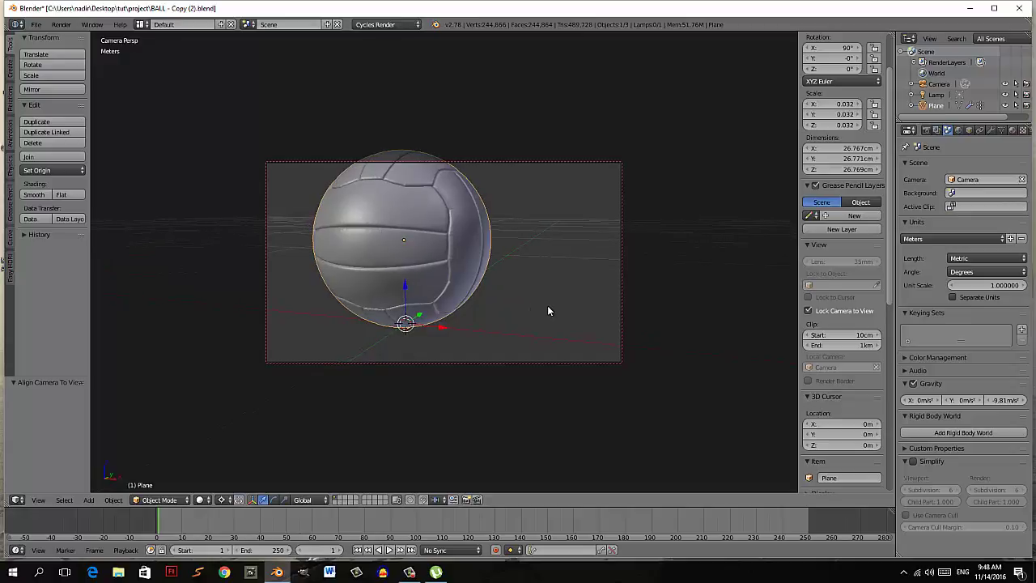
mouse_move(509, 301)
middle_down()
mouse_move(589, 293)
mouse_move(554, 303)
mouse_move(550, 321)
middle_up()
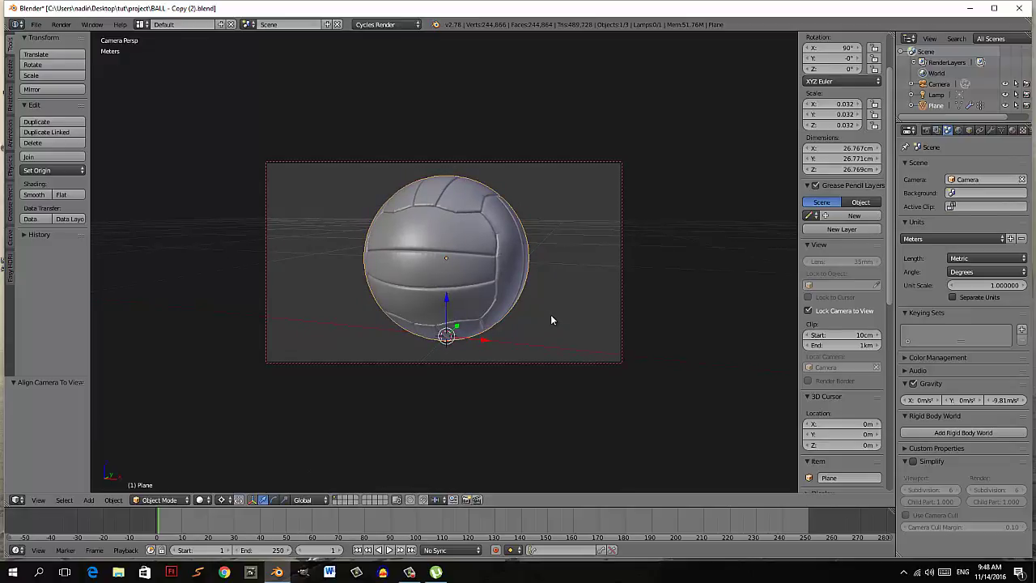
mouse_move(550, 319)
middle_down()
mouse_move(538, 320)
mouse_move(553, 321)
middle_up()
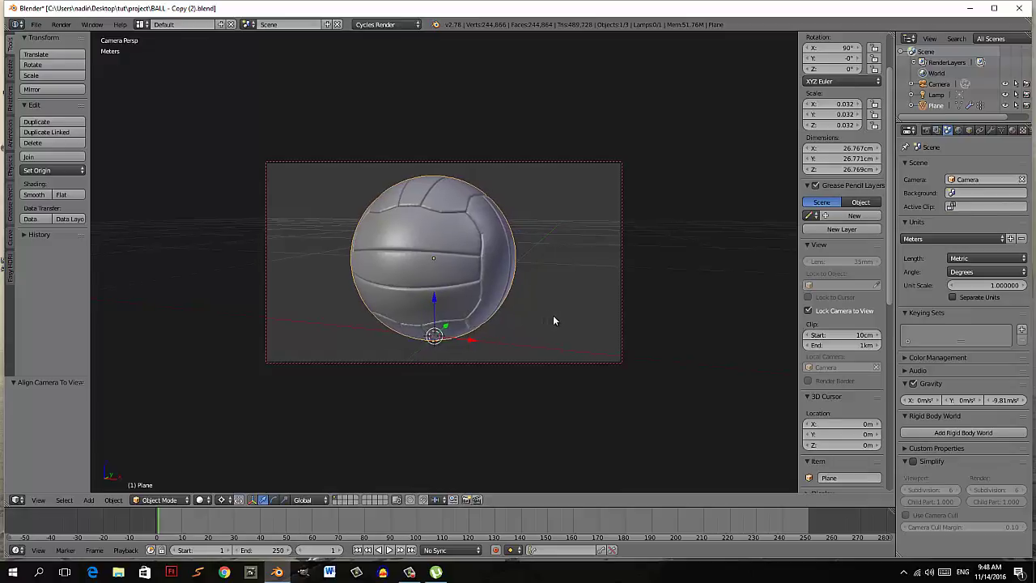
- Turn off Lock Camera to View and leave the camera view
click(809, 310)
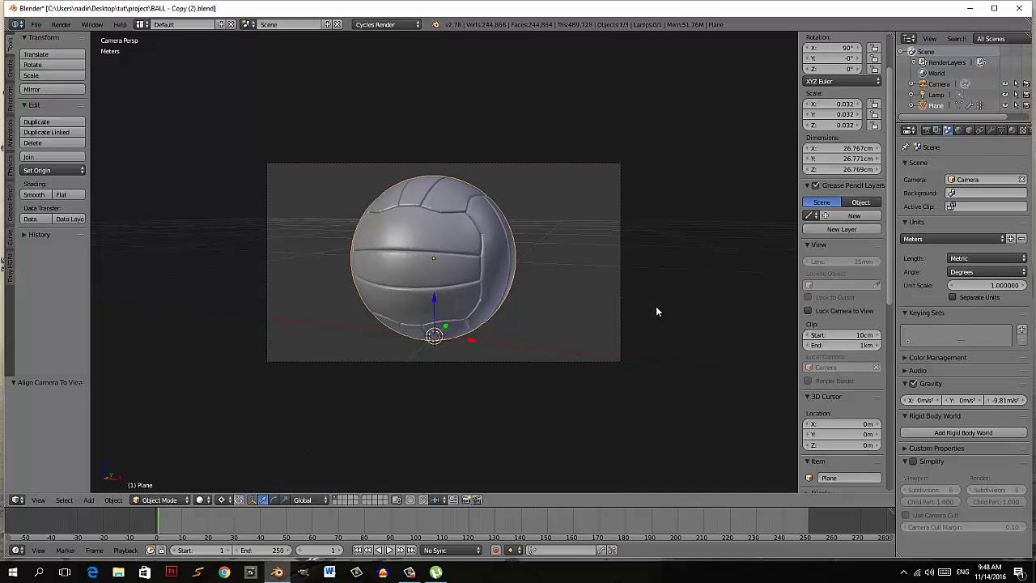
key(KP_0)
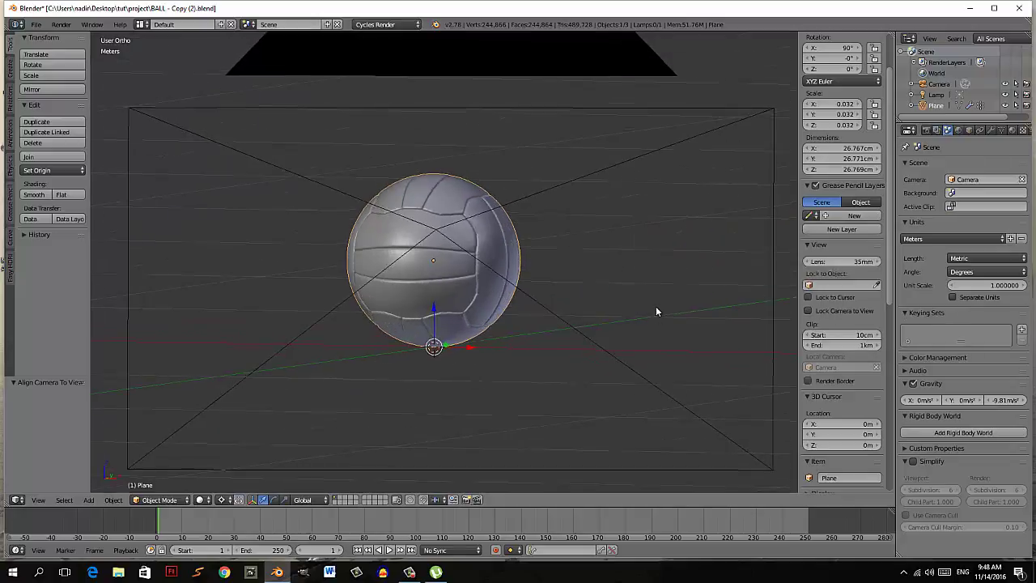
middle_drag(600, 324, 701, 326)
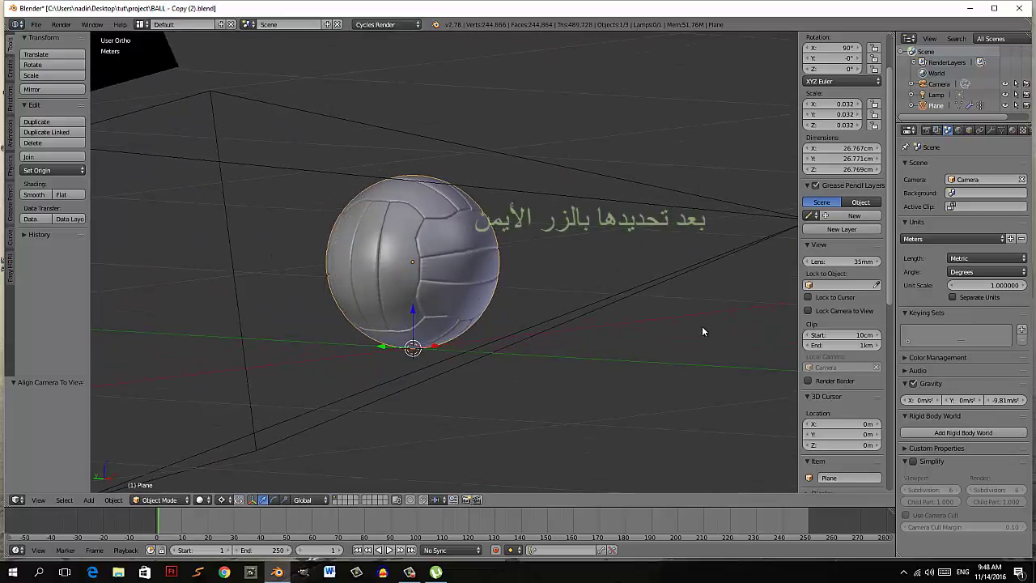
scroll(702, 325, down, 4)
- Hide the Camera object in the viewport and check the shot through the camera
right_click(580, 263)
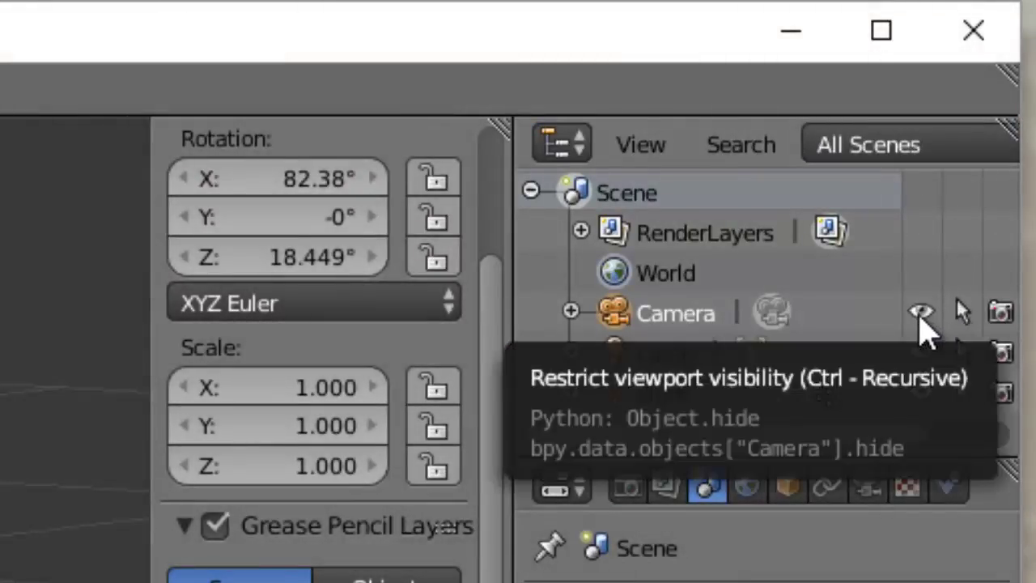
click(920, 313)
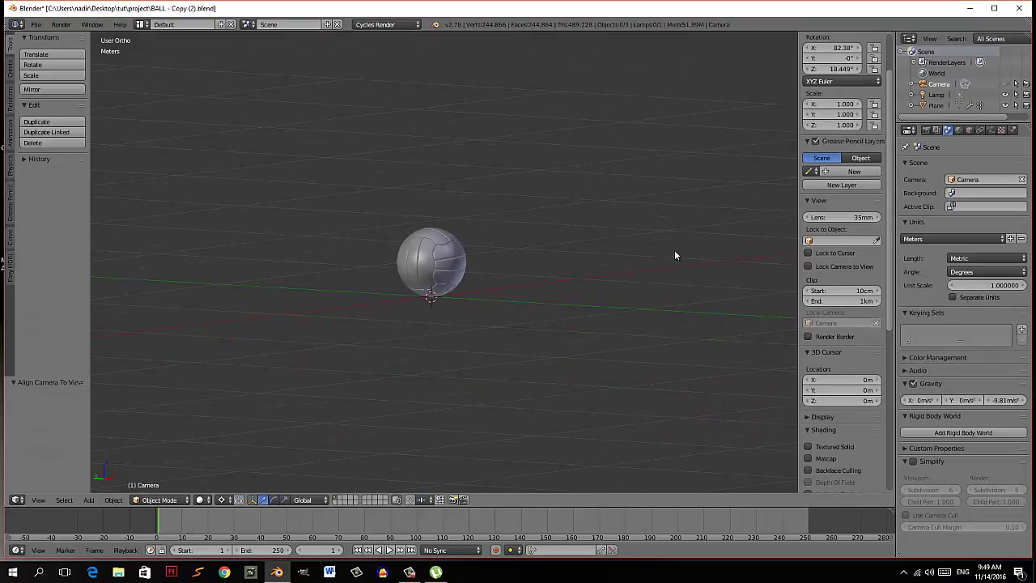
key(KP_0)
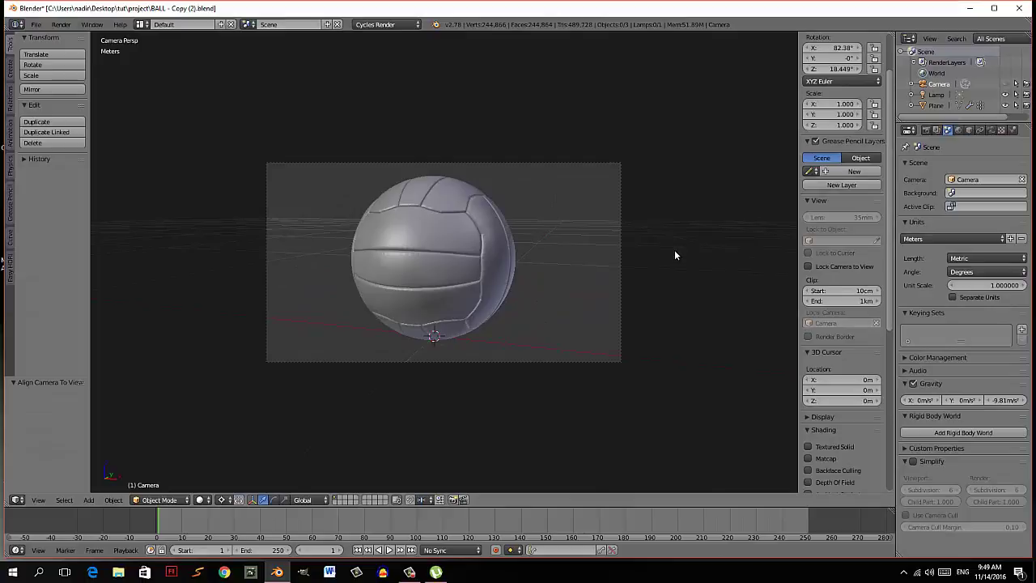
key(KP_0)
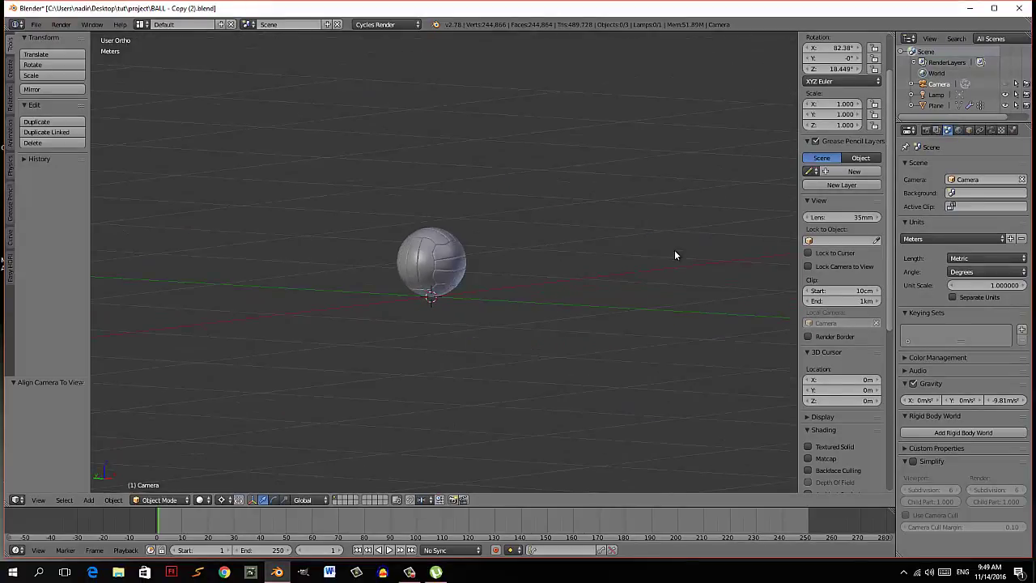
- Add a plane and move it 71.87 cm along Y from the top view
key(shift+a)
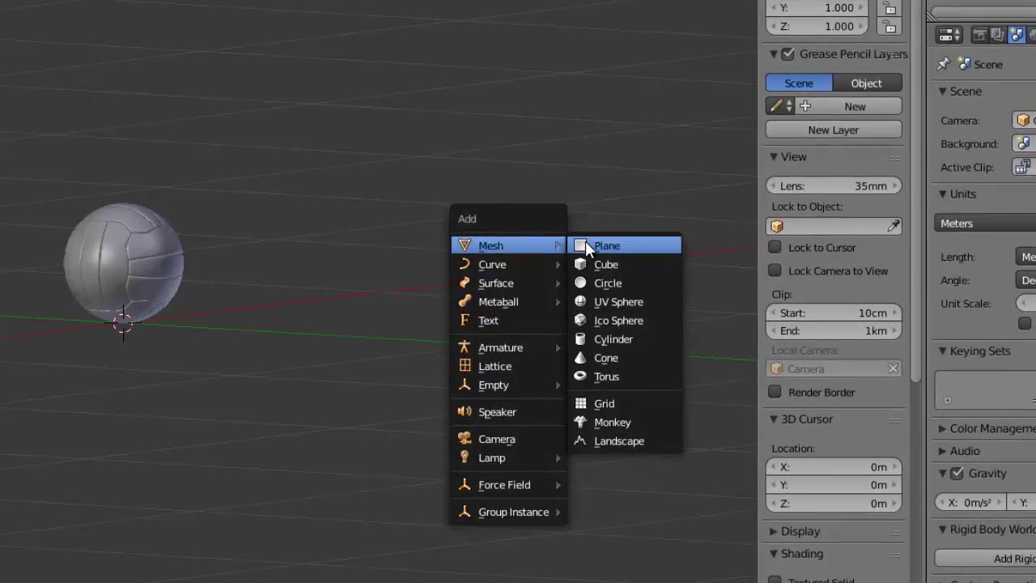
click(584, 243)
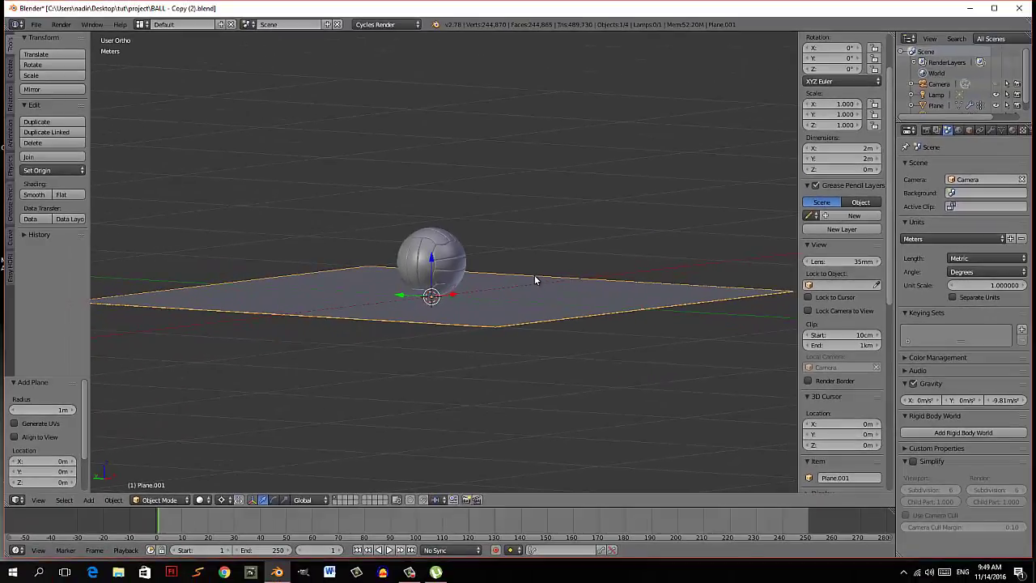
key(KP_7)
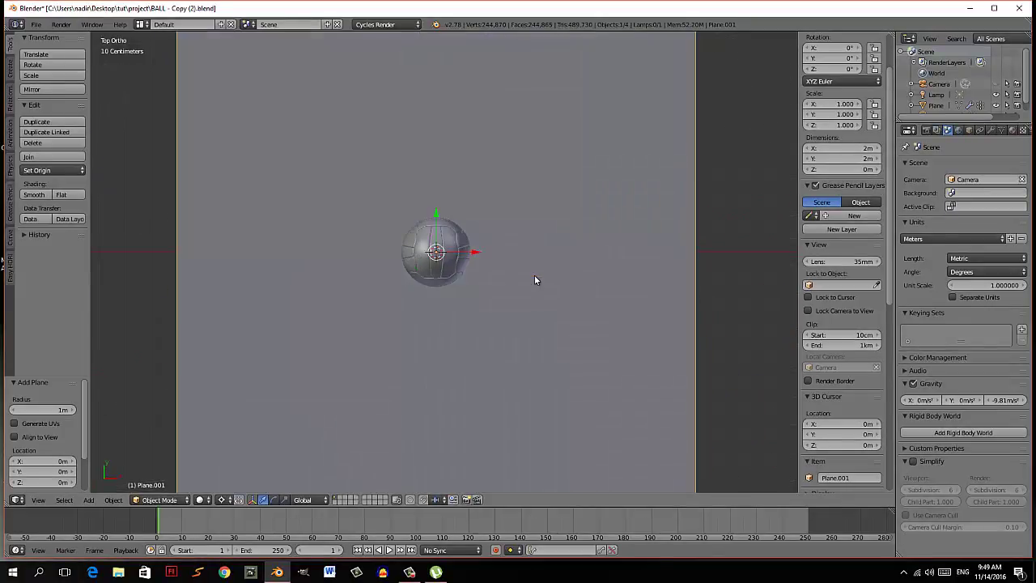
scroll(534, 280, down, 2)
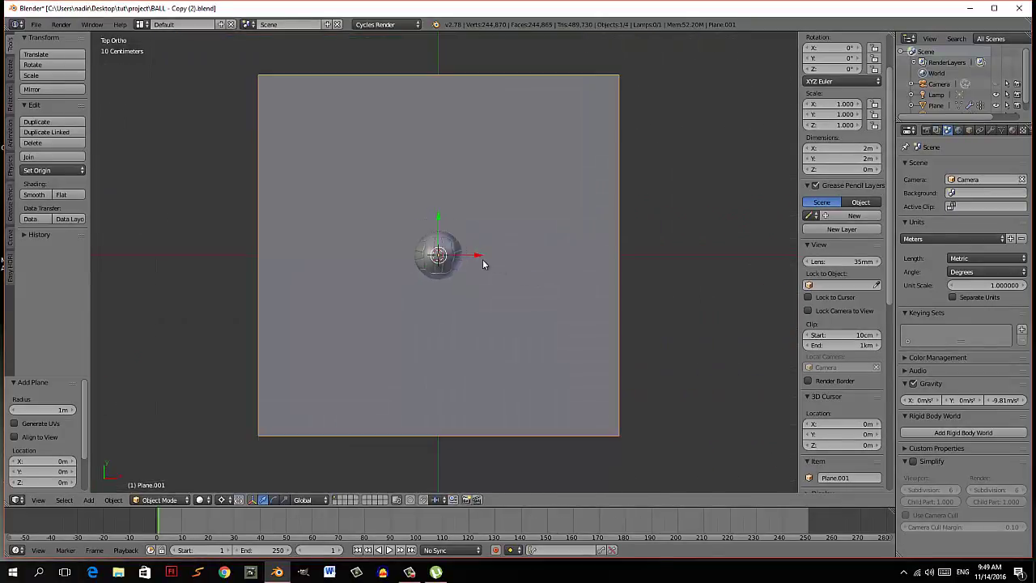
drag(438, 220, 444, 114)
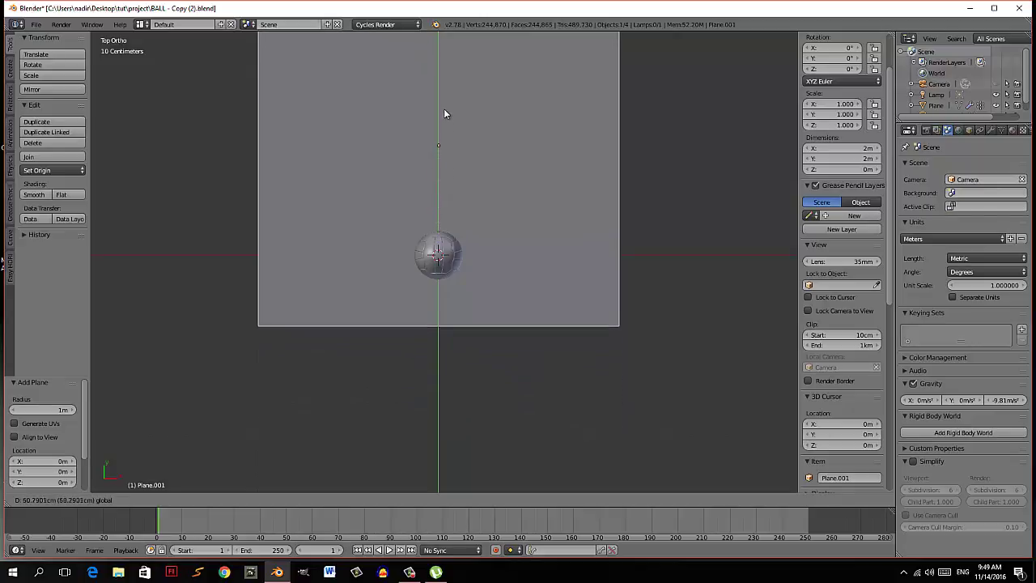
drag(444, 113, 444, 94)
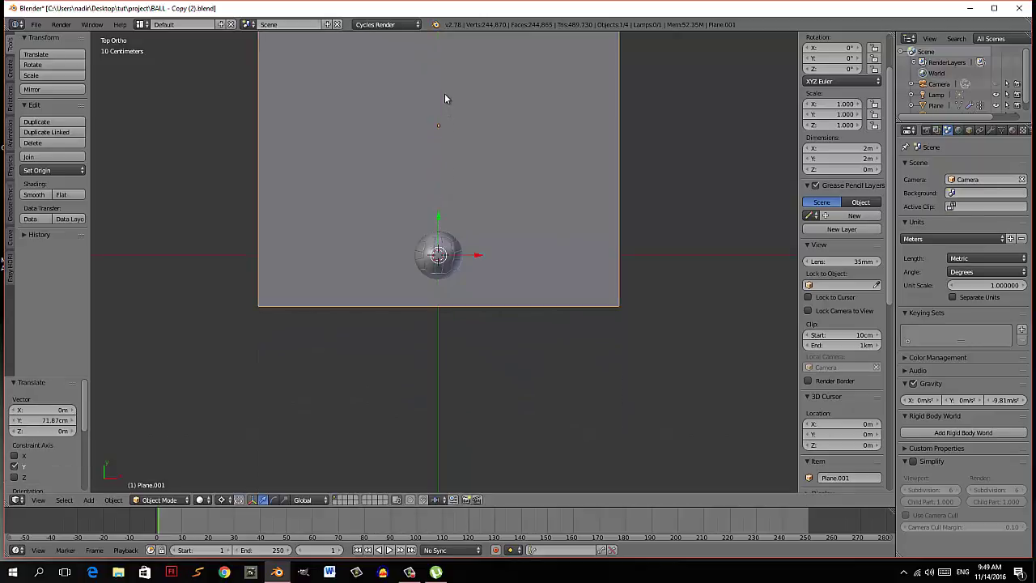
- Through the camera, slide the plane sideways along X under the ball
key(KP_0)
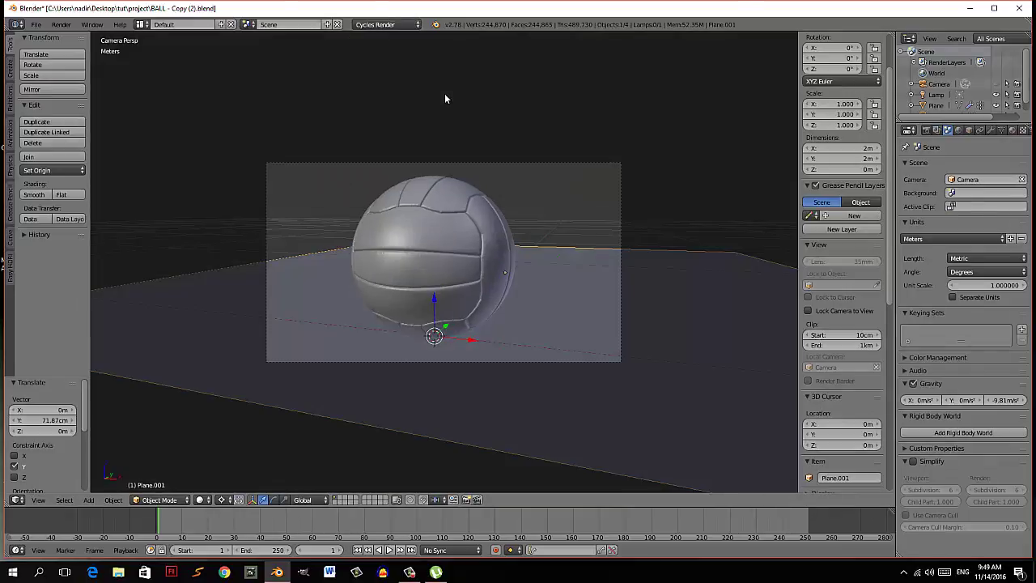
mouse_move(446, 327)
mouse_down()
mouse_move(399, 335)
mouse_move(310, 319)
mouse_up()
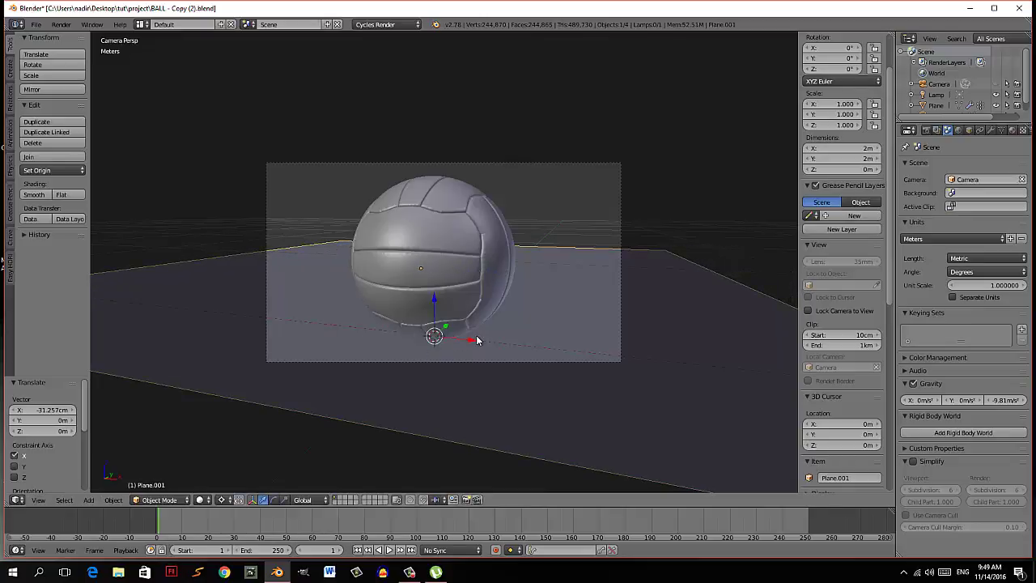
mouse_move(476, 338)
mouse_down()
mouse_move(404, 327)
mouse_move(441, 344)
mouse_up()
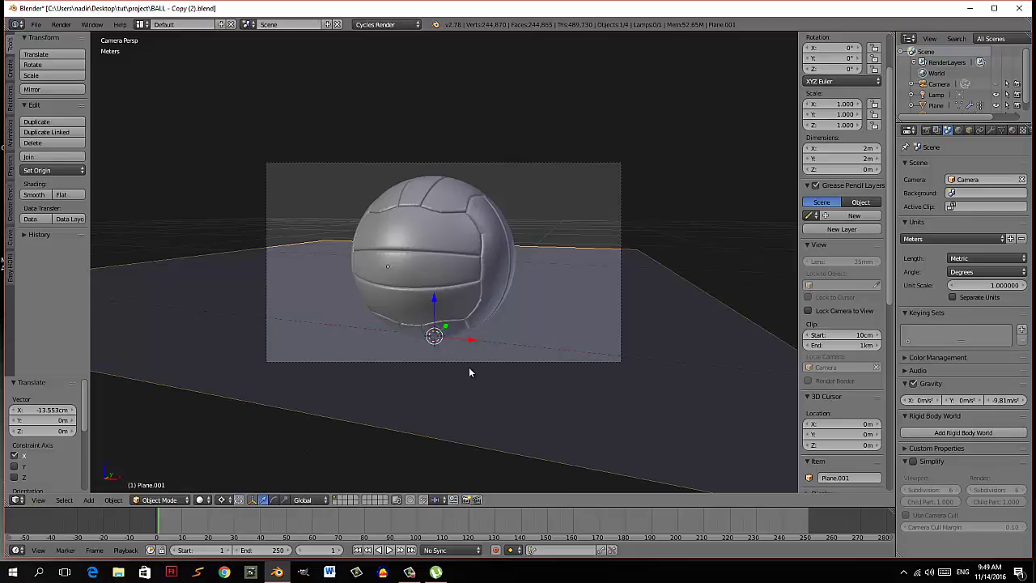
- Switch to rendered preview and darken the World background colour to about 0.022
key(shift+z)
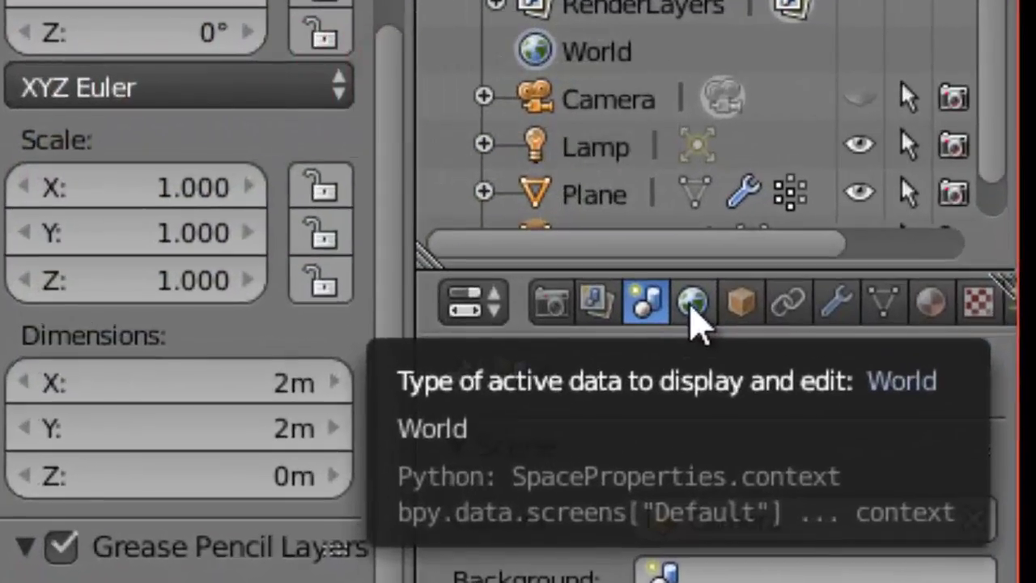
click(693, 303)
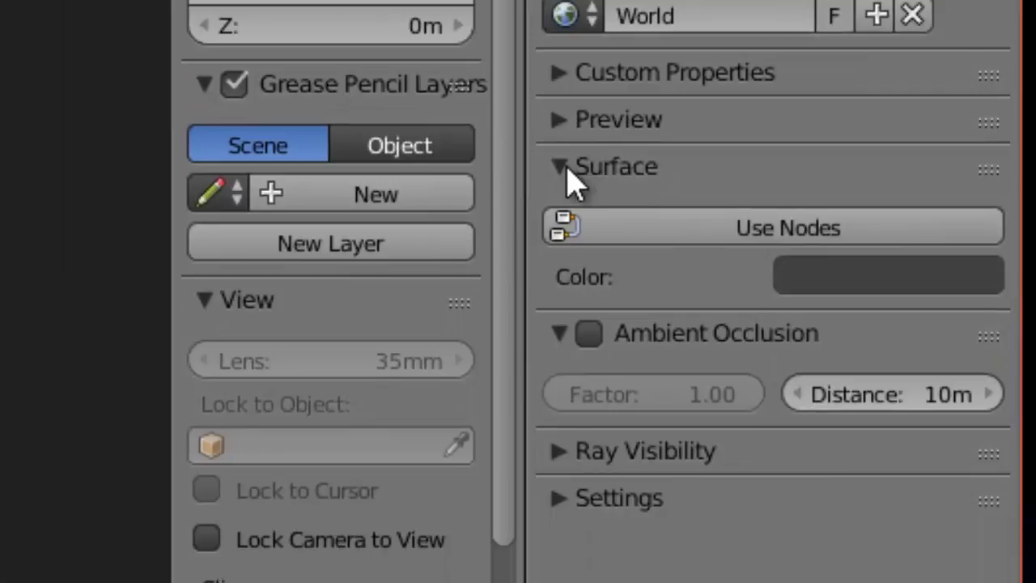
click(566, 170)
click(615, 170)
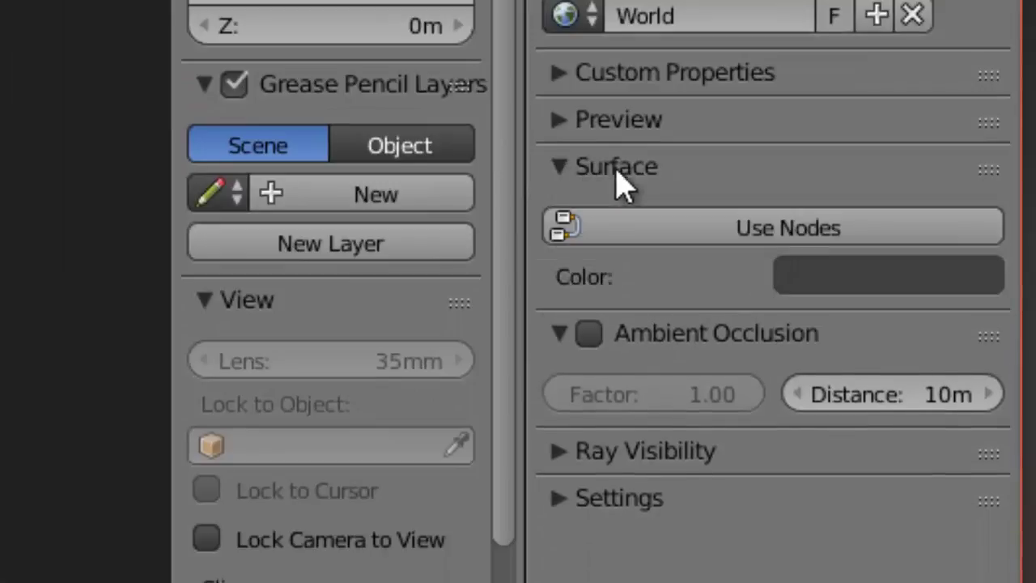
click(876, 288)
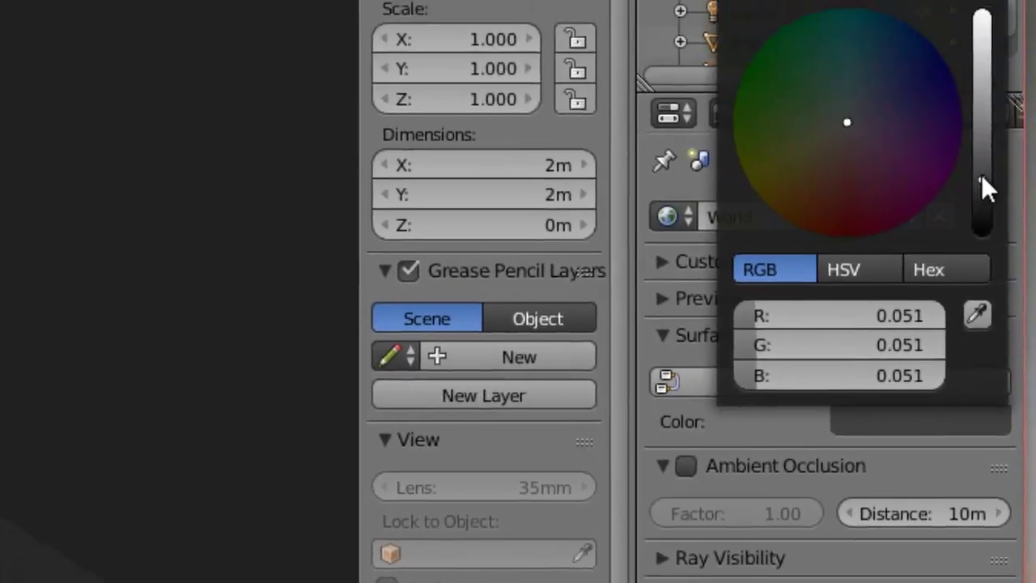
drag(987, 188, 953, 296)
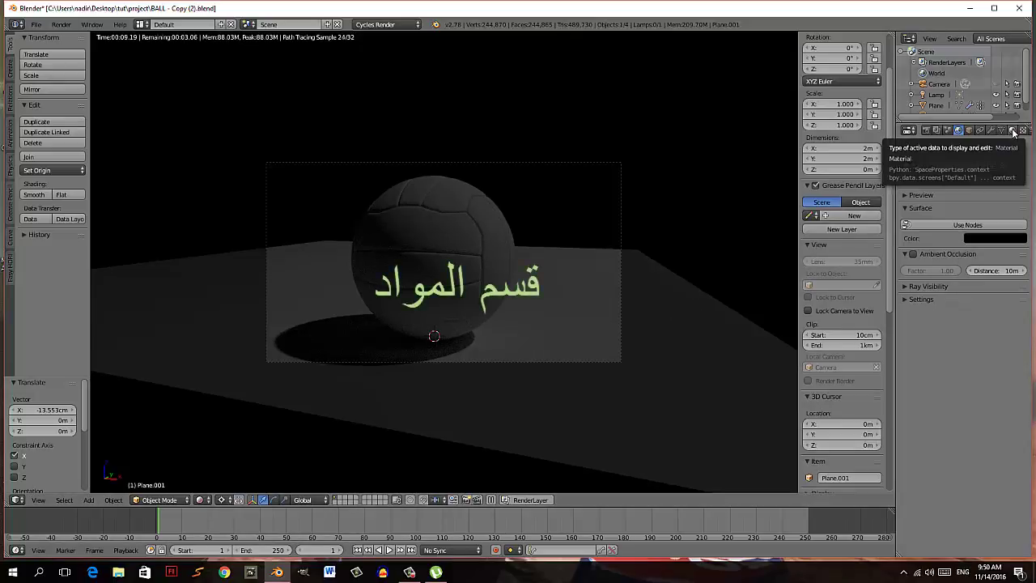
- Create a new material for Plane.001 with a Glossy BSDF surface shader
click(1012, 131)
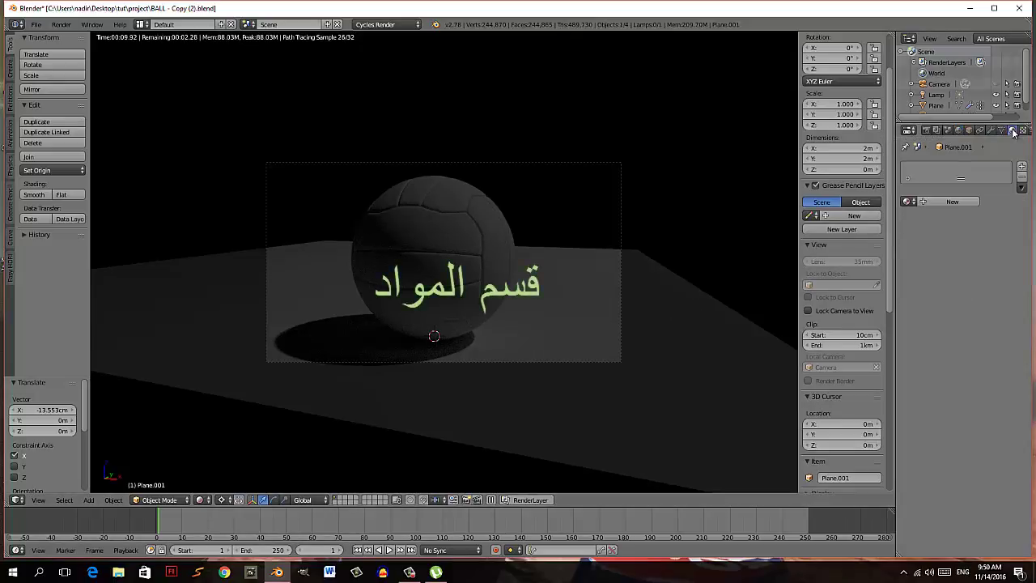
click(948, 203)
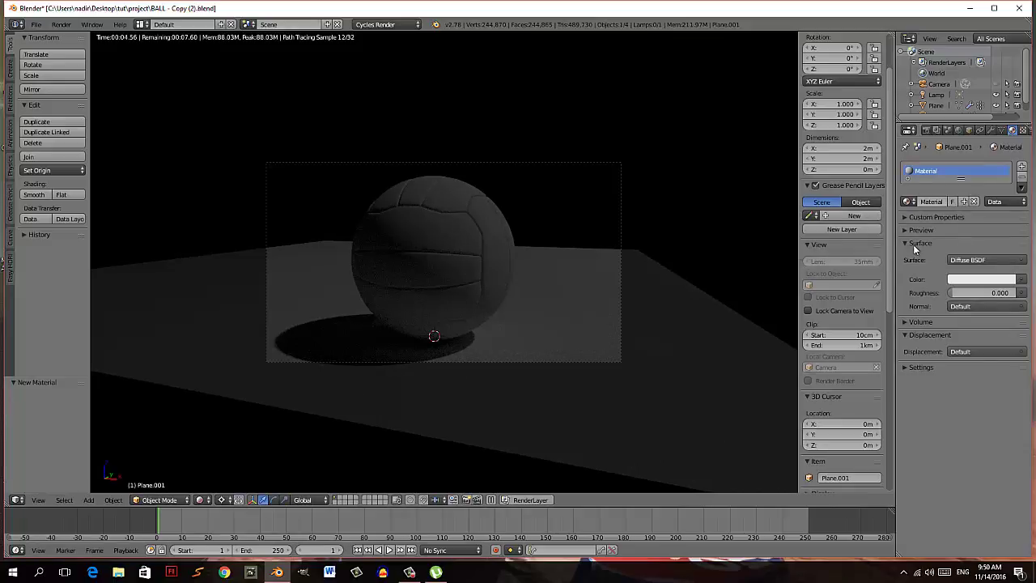
click(914, 244)
click(915, 244)
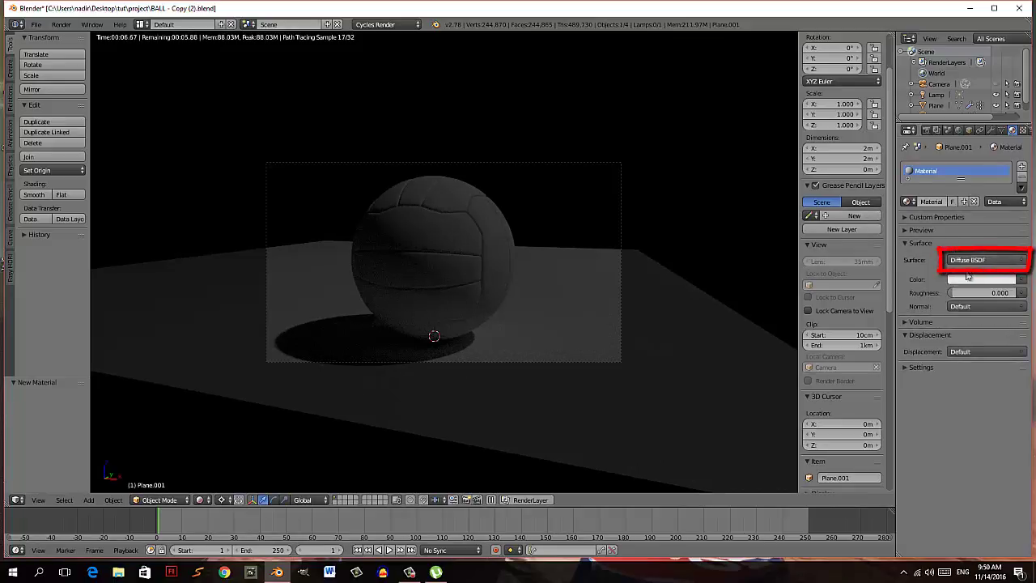
click(1006, 263)
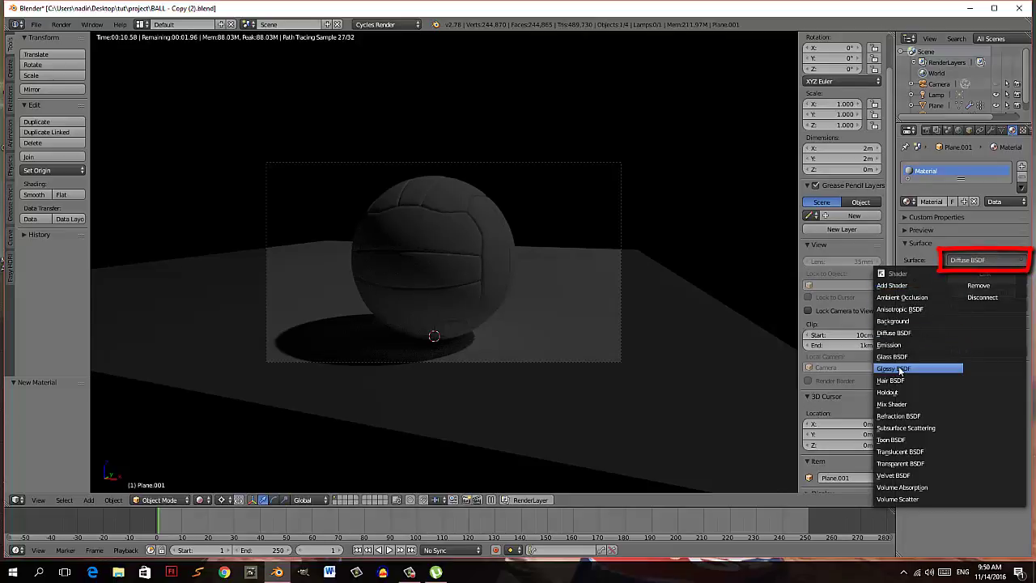
click(898, 369)
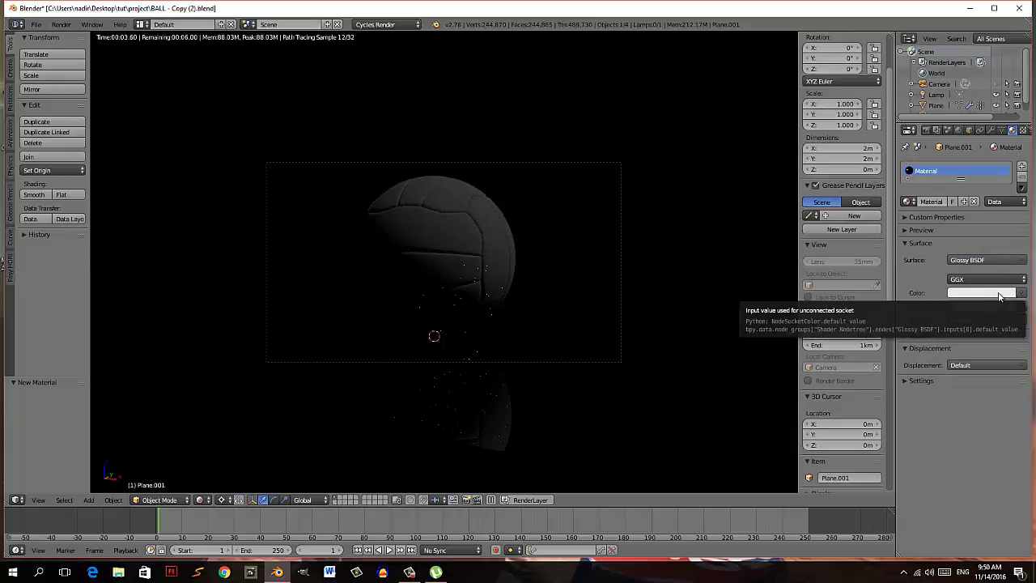
- Set the glossy colour to near-black 0.020 and roughness to 0.1
click(1000, 293)
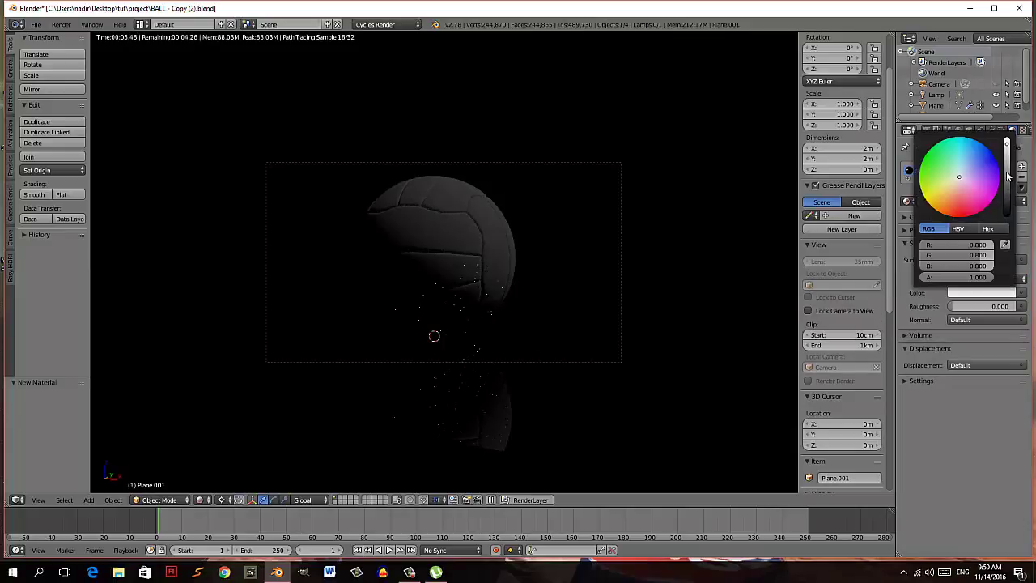
drag(1007, 173, 1006, 209)
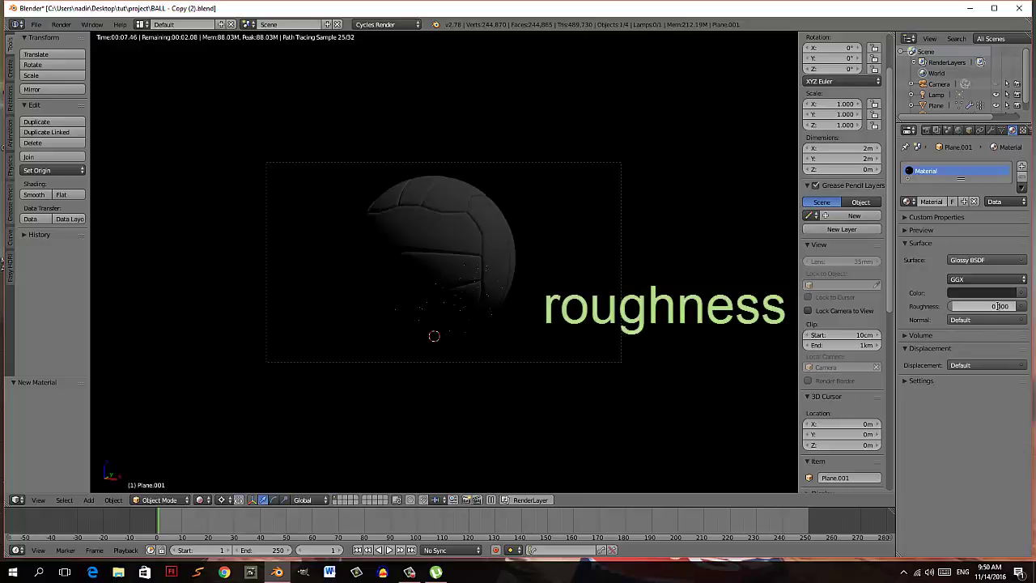
click(998, 306)
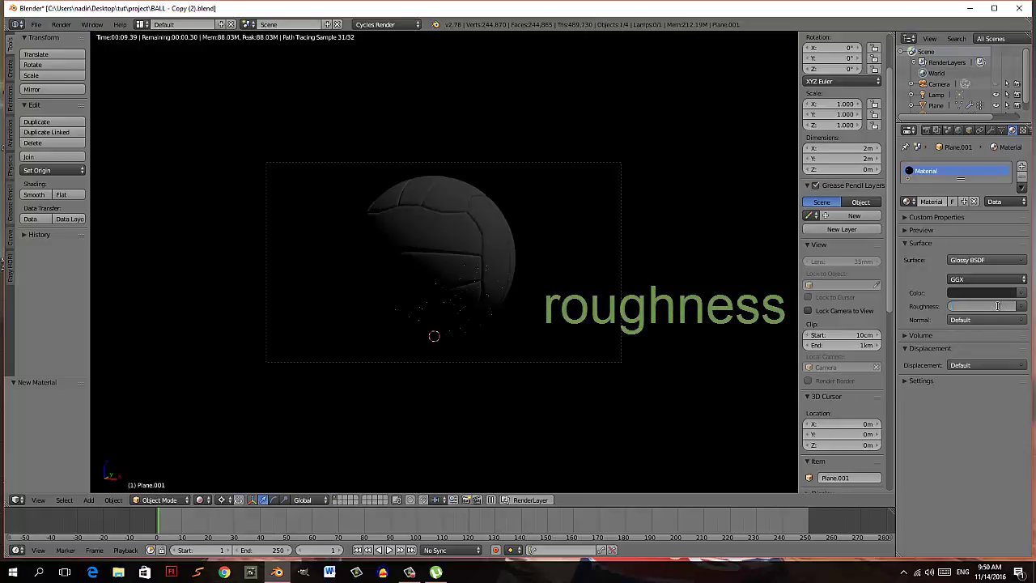
text(1)
key(Return)
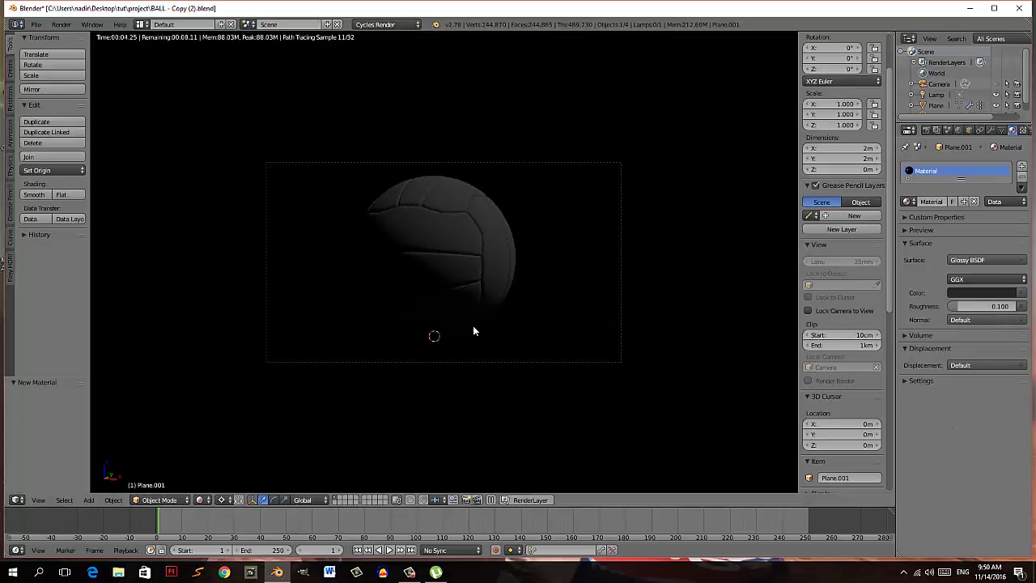
- Back in solid view, add an Area lamp rotated -90° around X
key(shift+z)
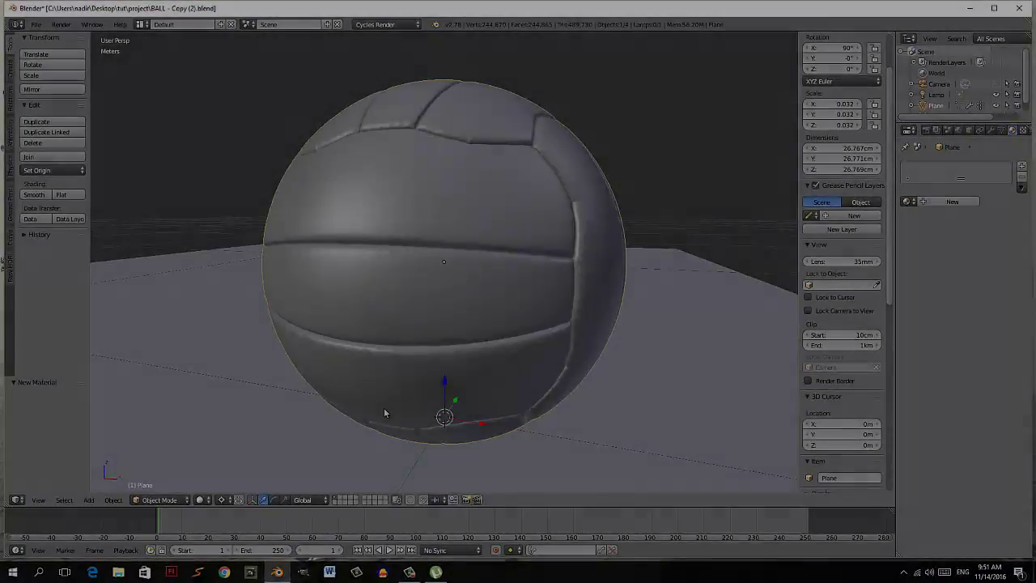
key(shift+a)
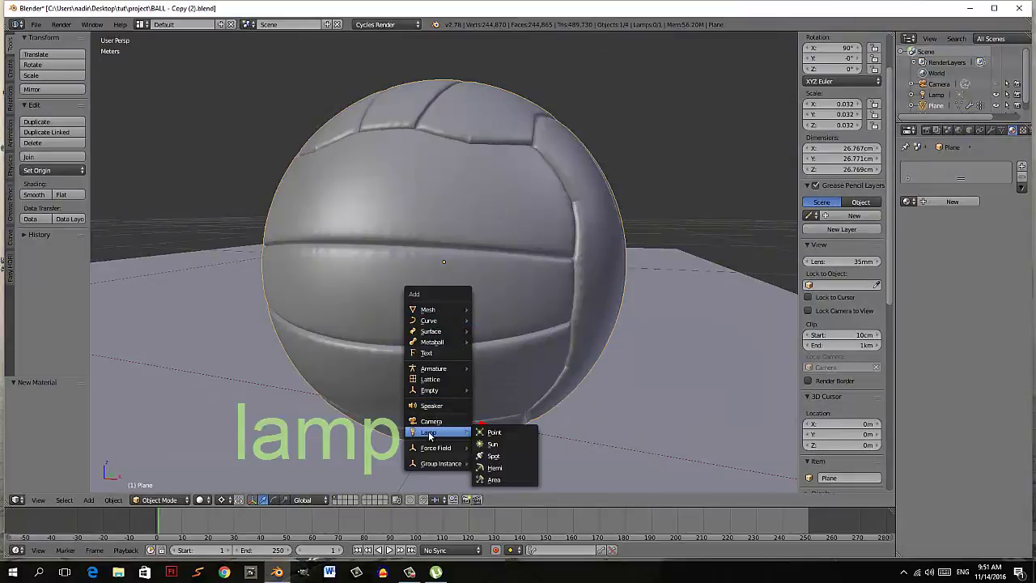
mouse_move(429, 432)
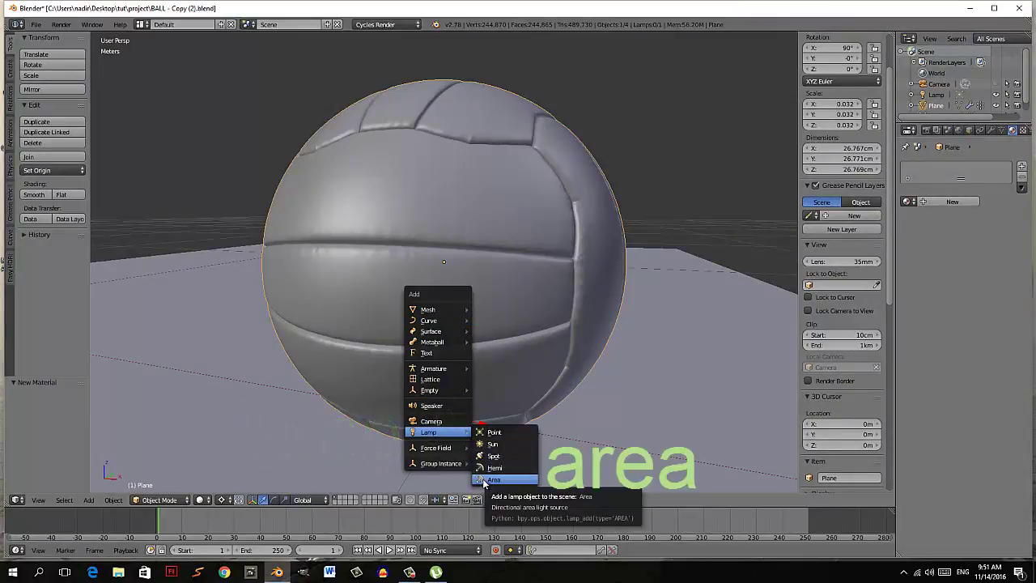
click(484, 479)
scroll(483, 451, down, 1)
scroll(483, 451, down, 2)
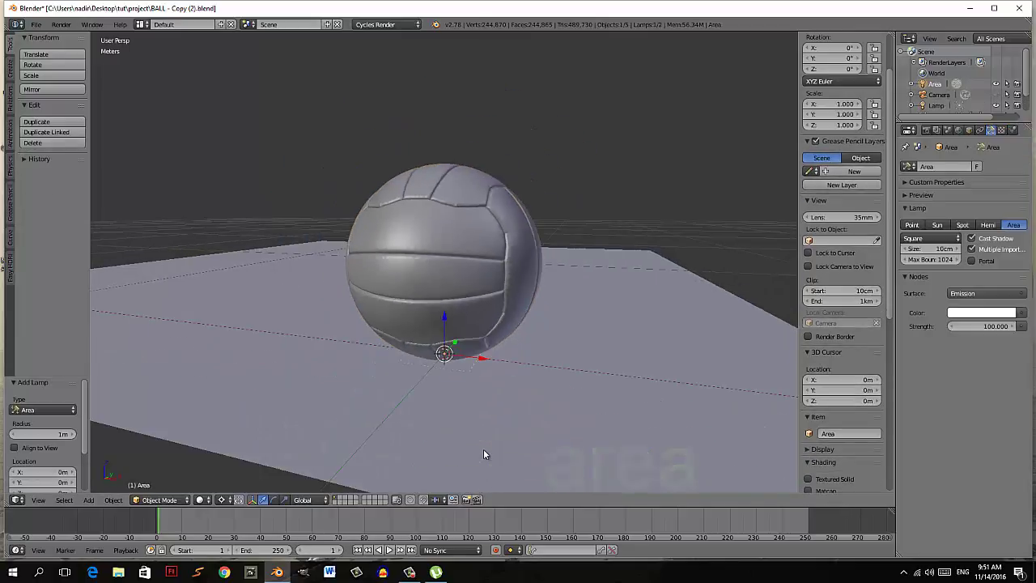
scroll(483, 451, down, 2)
text(r)
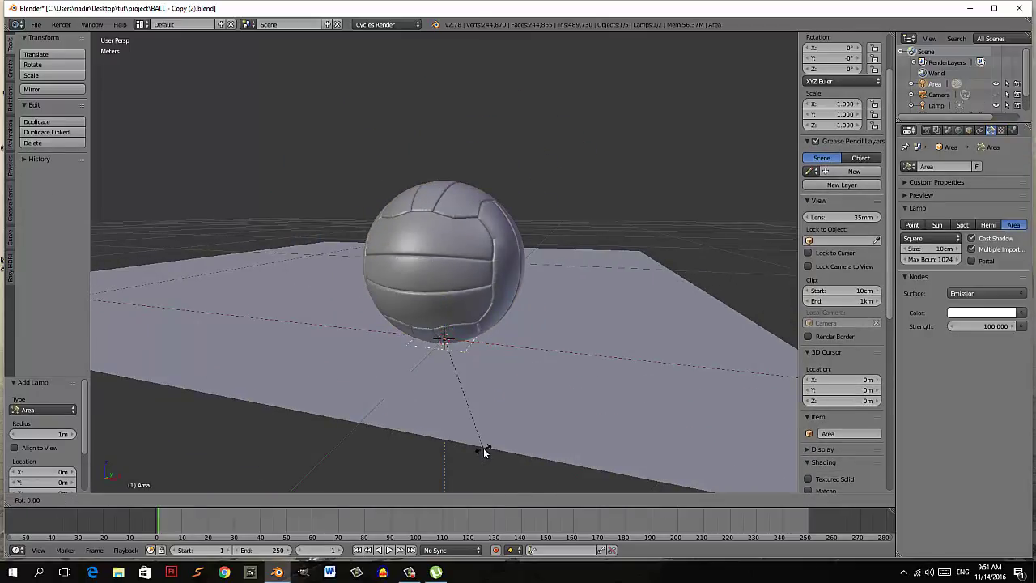
text(x)
text(-90)
key(Return)
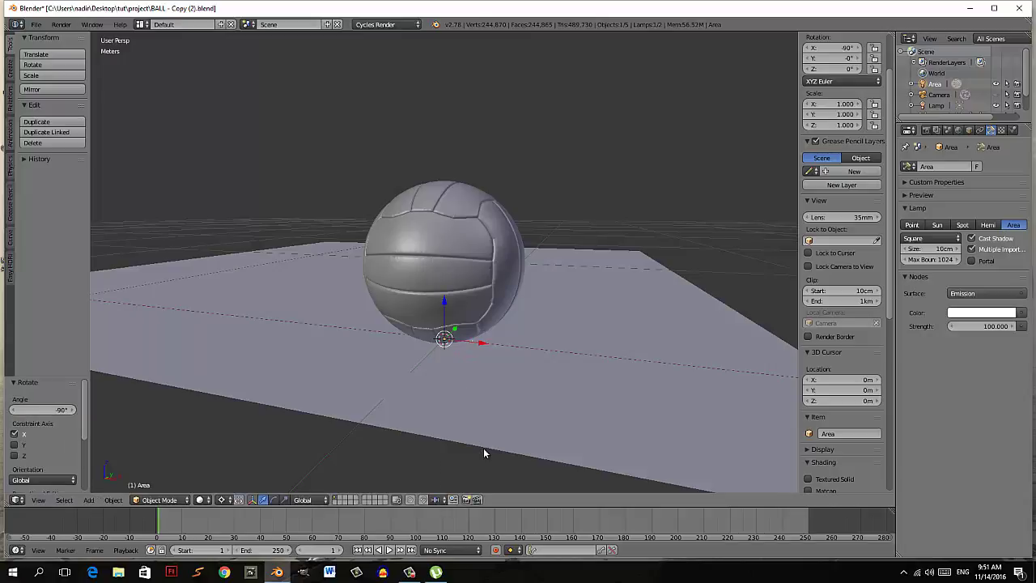
- Move the lamp 32.329 cm along Y and raise it 12.453 cm, keeping its size
key(KP_7)
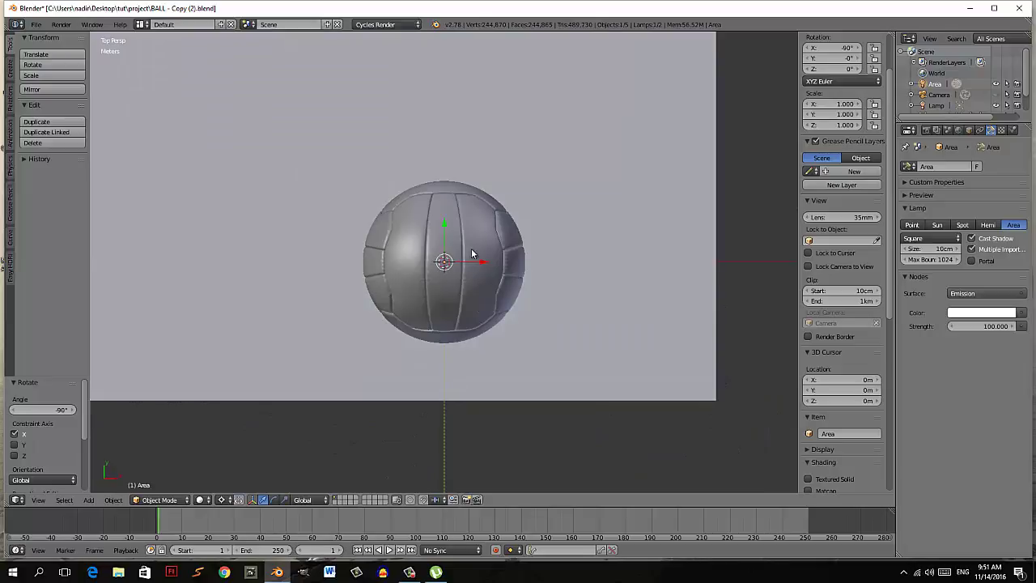
drag(444, 229, 458, 75)
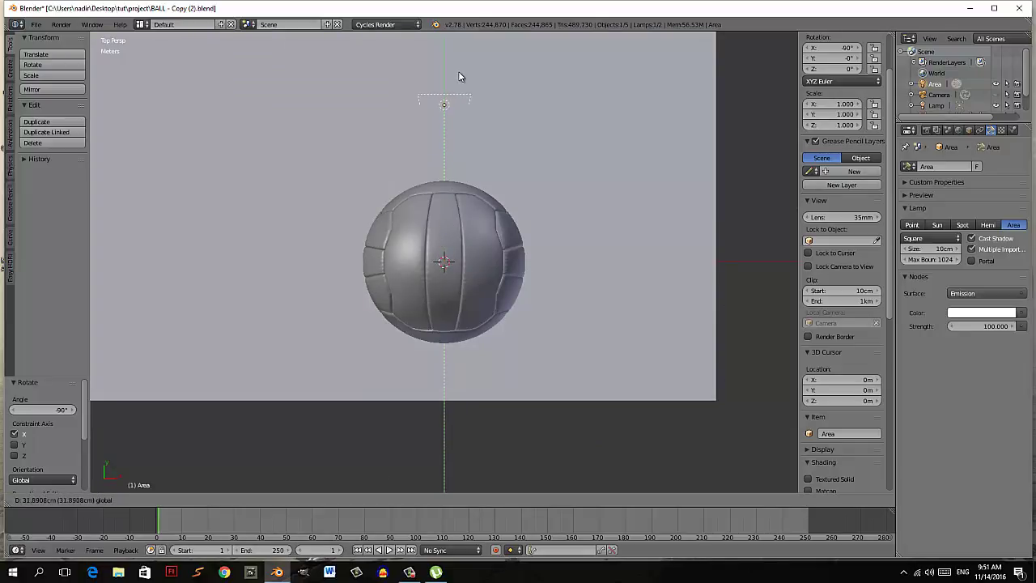
drag(458, 75, 459, 74)
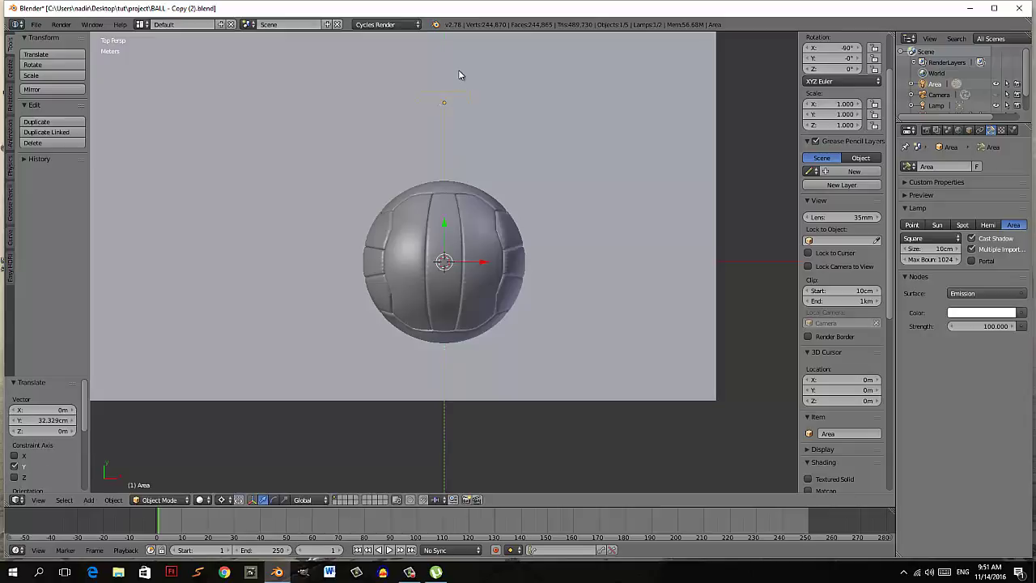
key(KP_1)
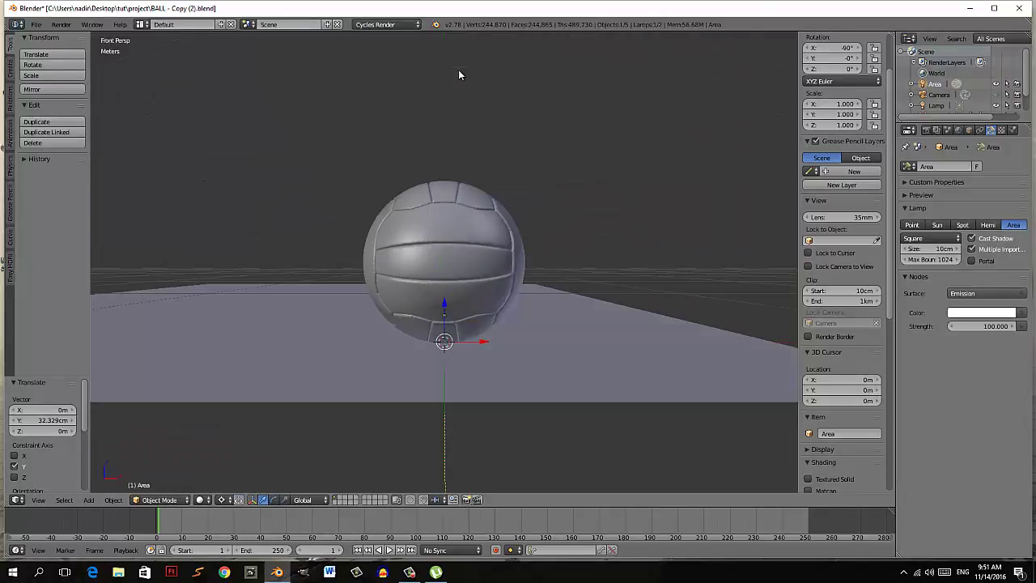
key(g)
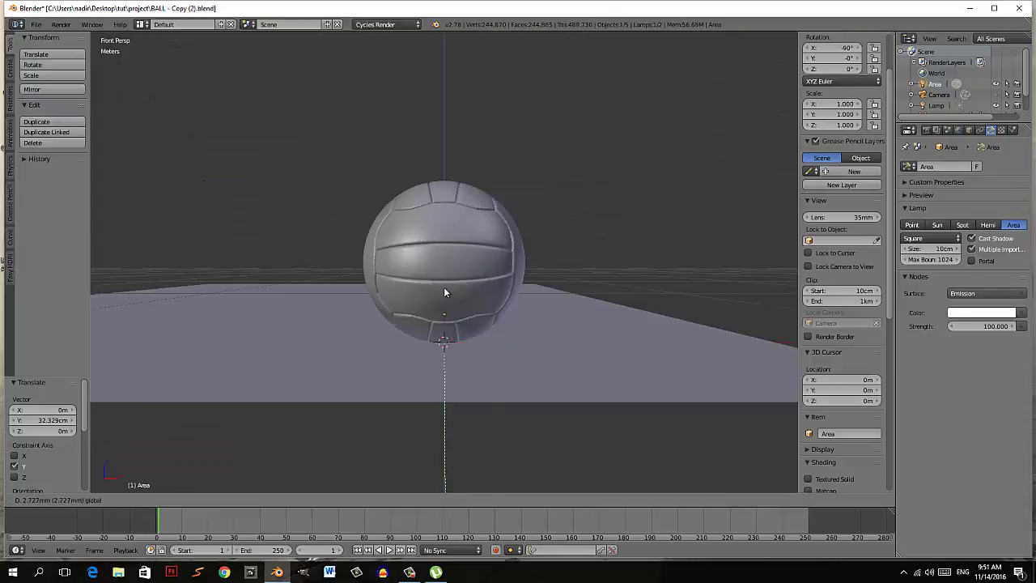
key(z)
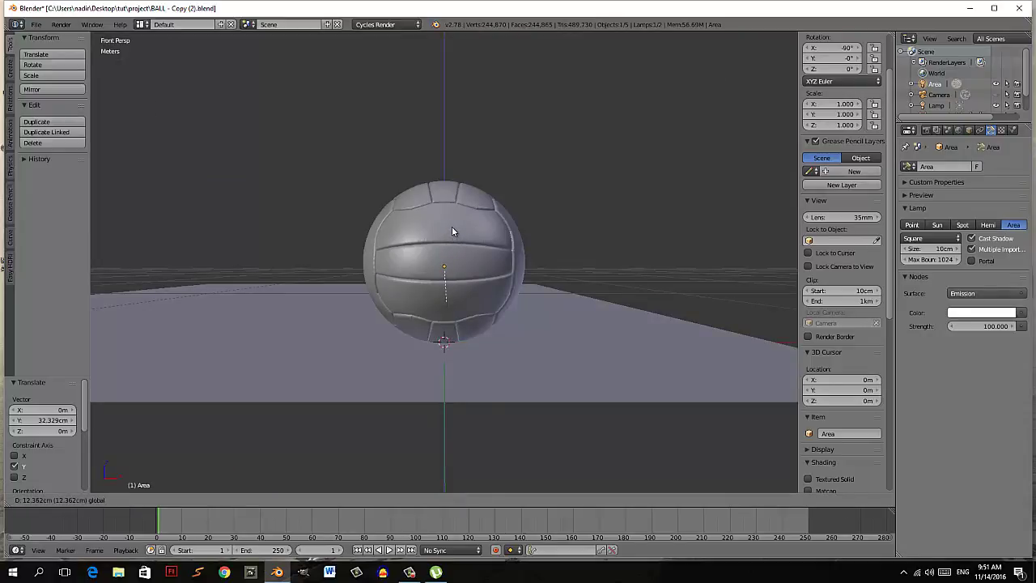
click(452, 226)
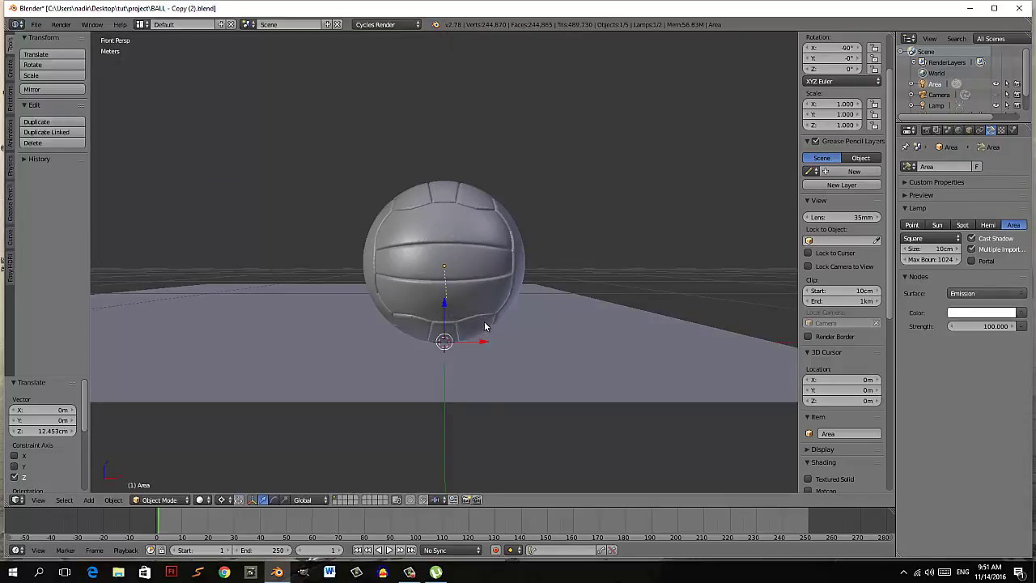
key(s)
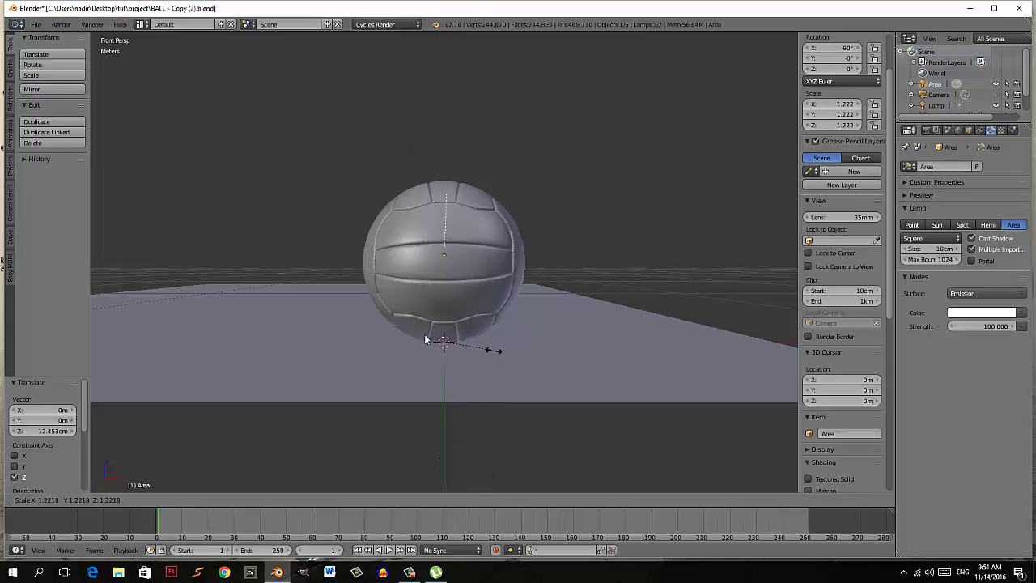
right_click(550, 364)
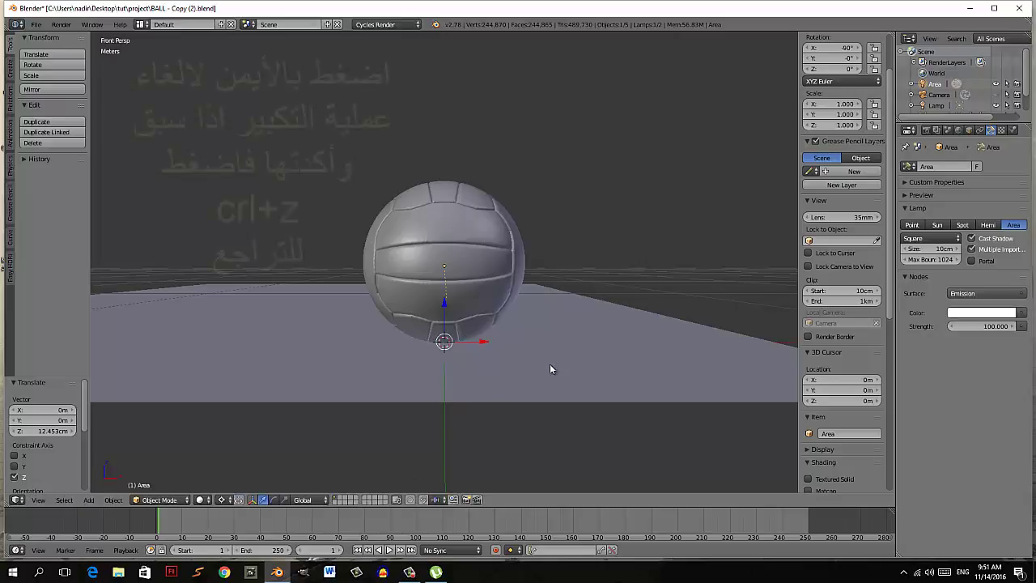
middle_drag(415, 354, 484, 360)
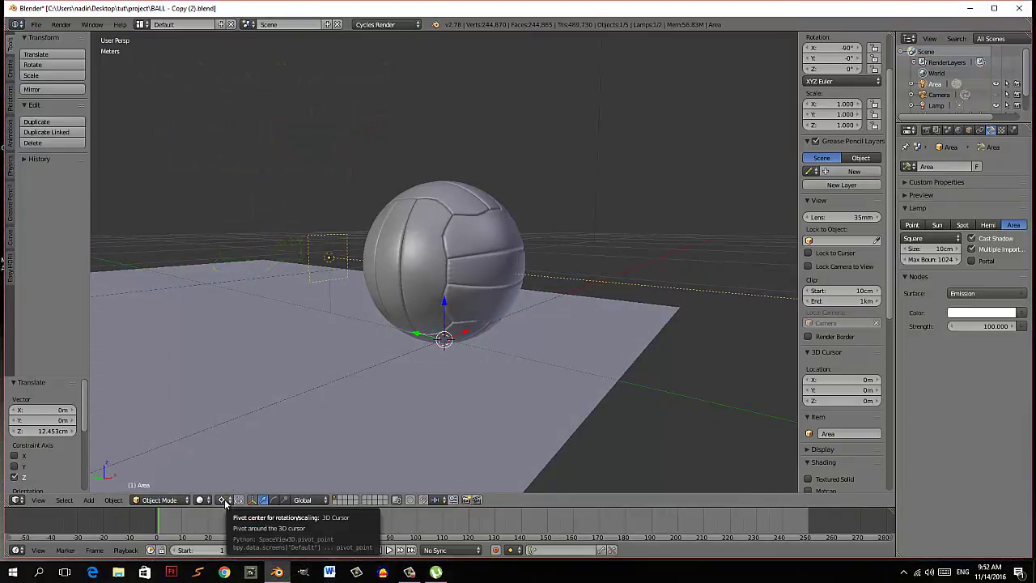
- Set the pivot to the active element and enlarge the Area lamp uniformly
click(223, 499)
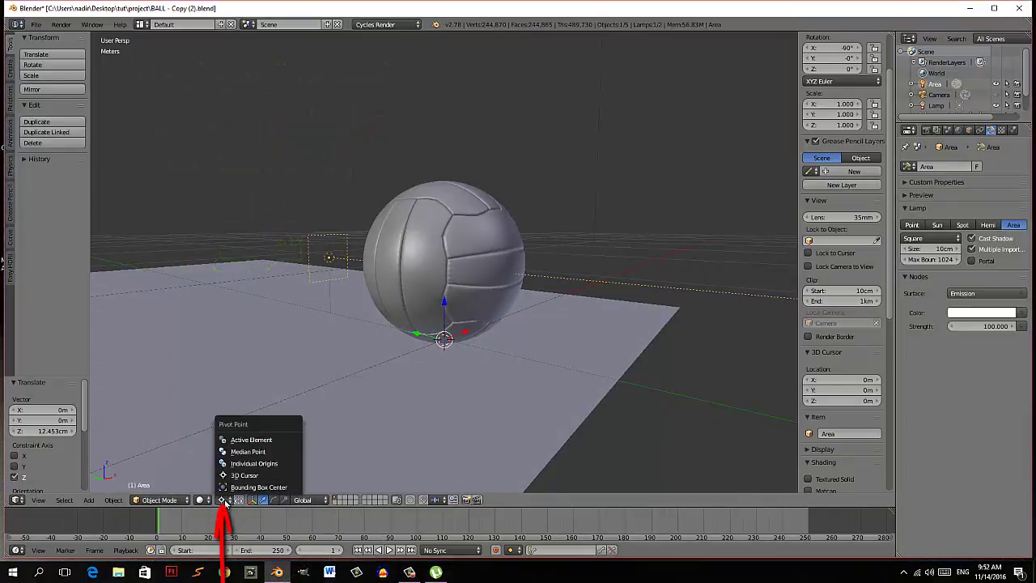
click(249, 440)
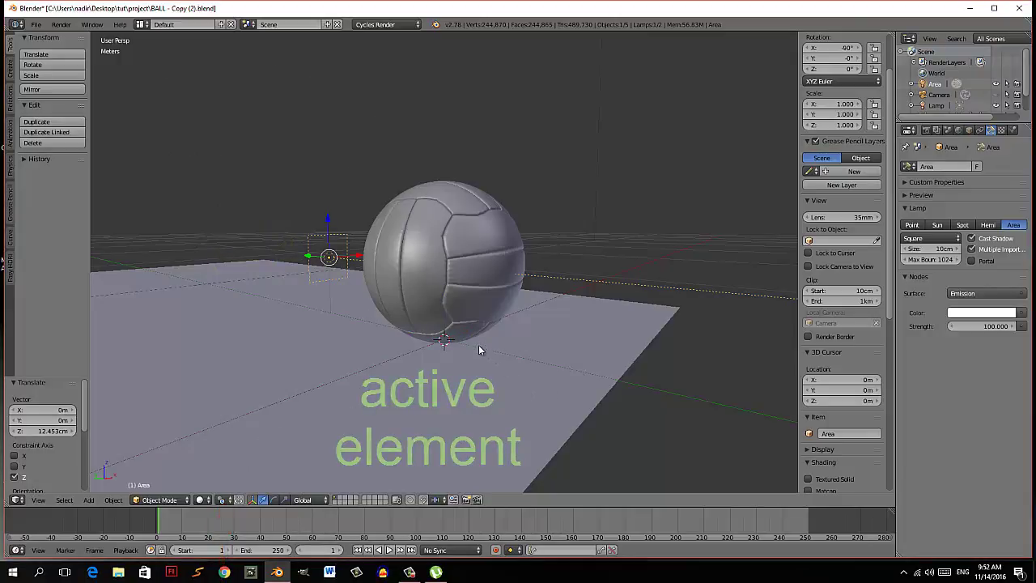
key(s)
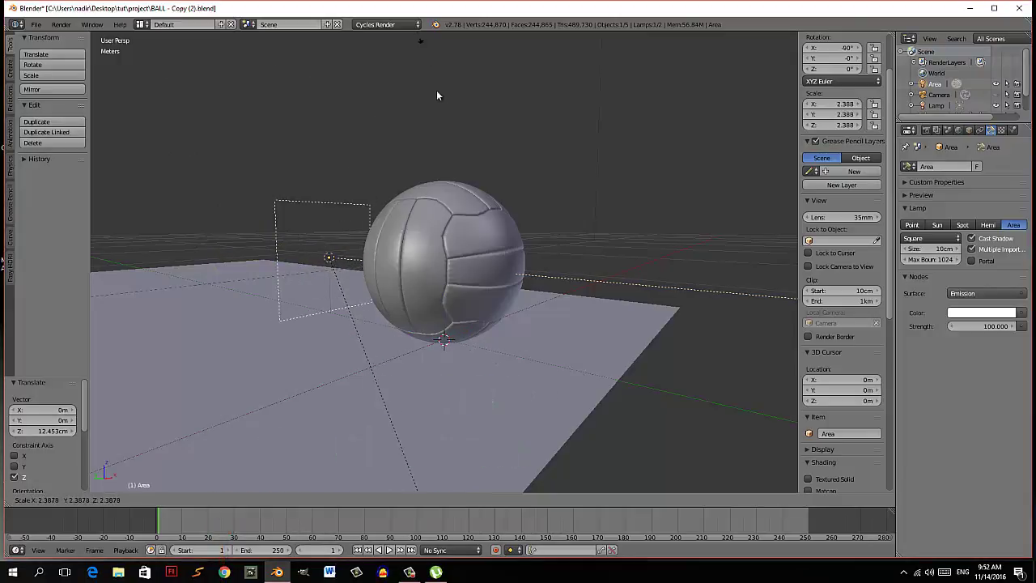
click(456, 142)
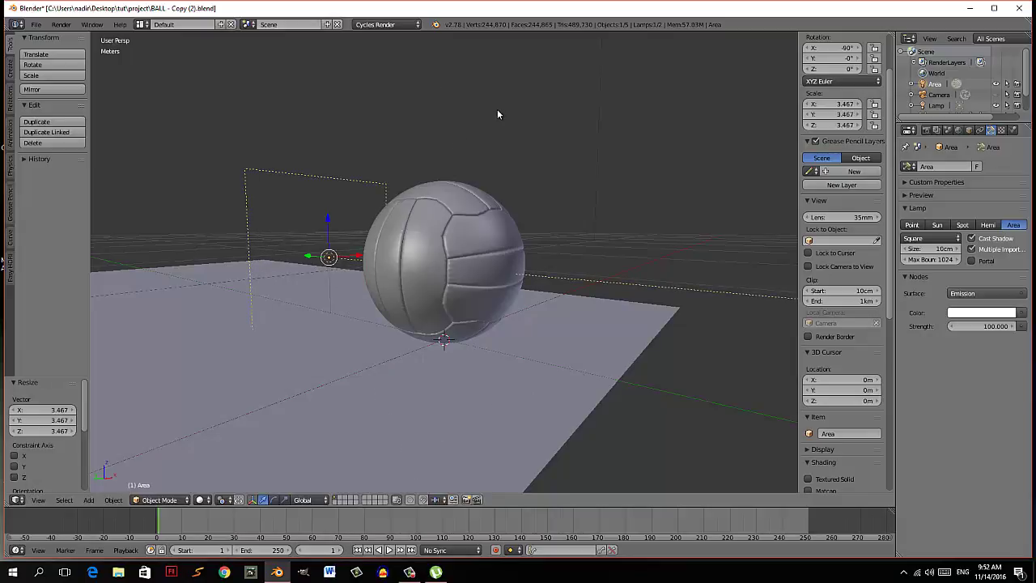
- Scale the Area lamp along Z and raise it higher above the ball
mouse_move(467, 143)
middle_down()
mouse_move(434, 194)
mouse_move(424, 153)
mouse_move(460, 188)
middle_up()
key(s)
key(z)
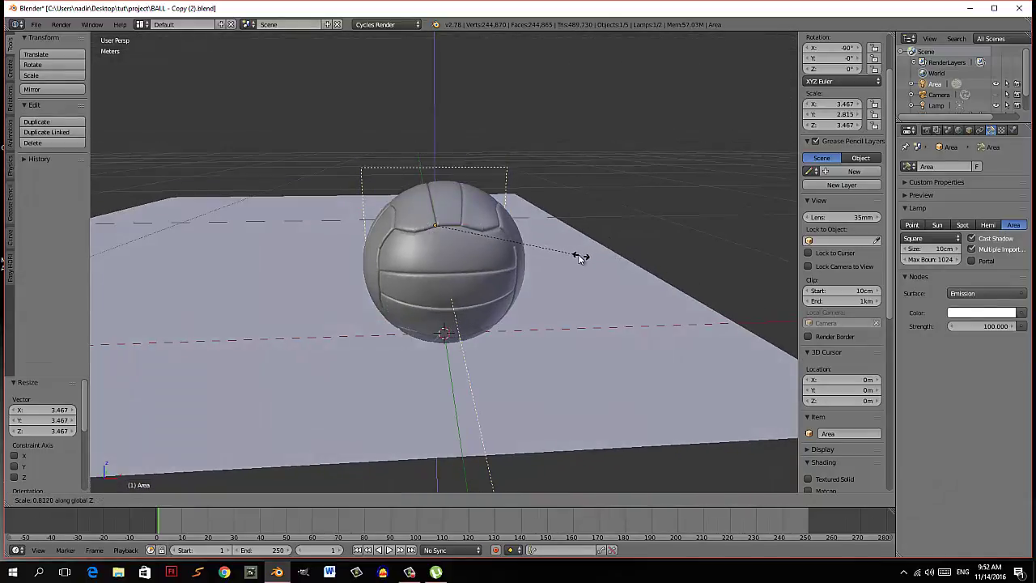
click(580, 256)
key(g)
key(z)
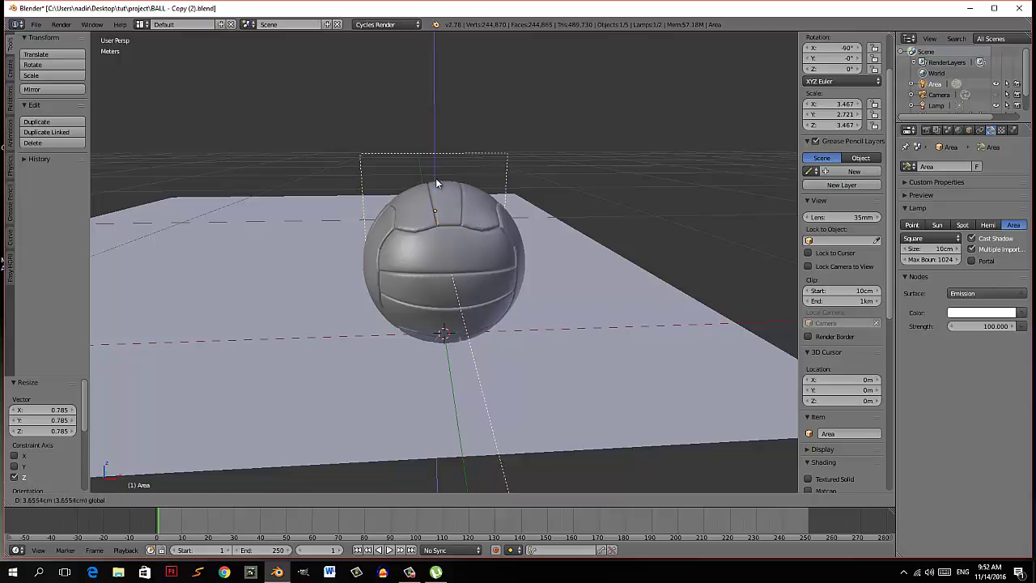
click(437, 191)
key(KP_1)
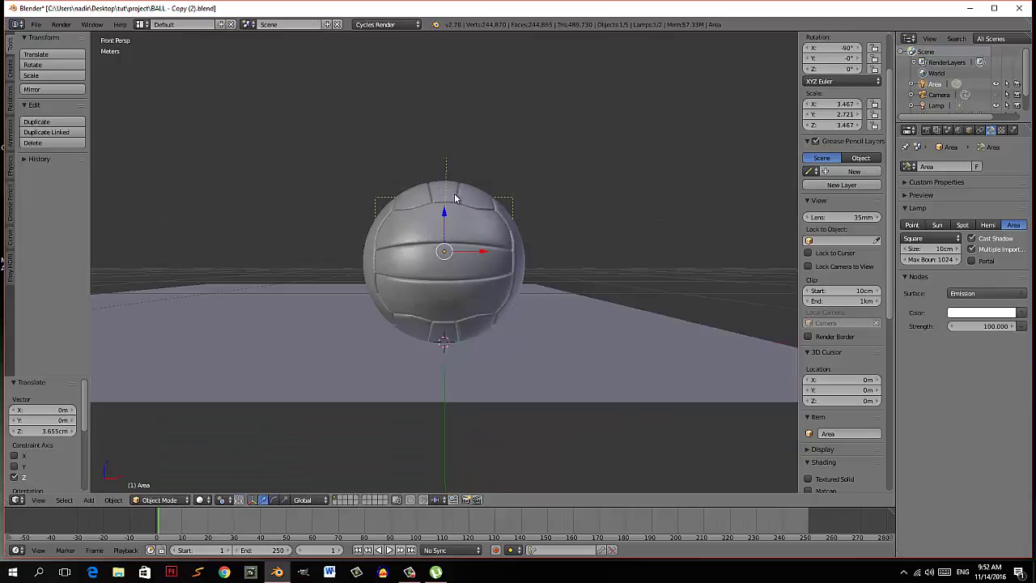
key(g)
key(z)
click(443, 209)
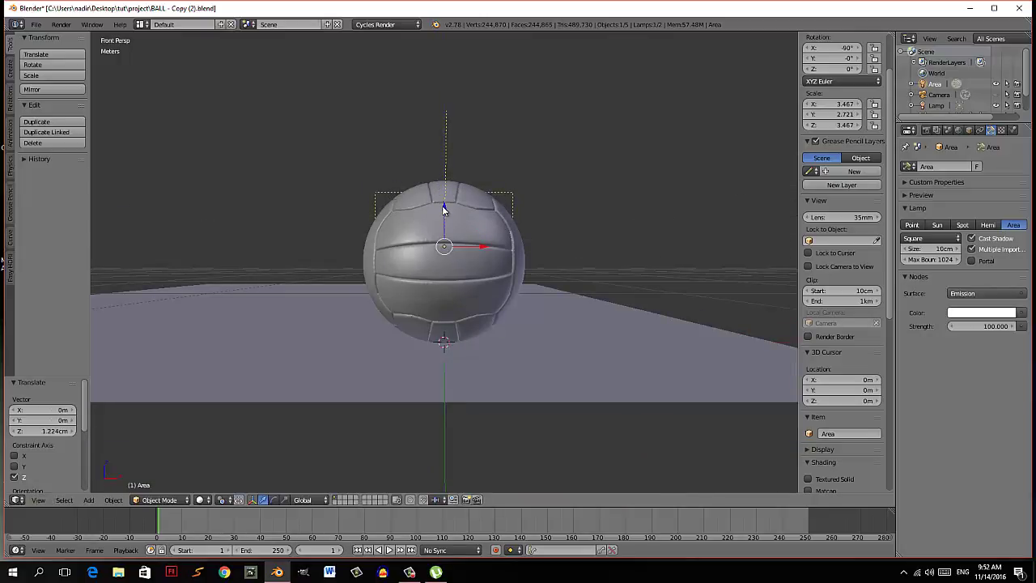
- Widen the lamp along X to 6.501, shift it about 12 cm left, and duplicate it
key(s)
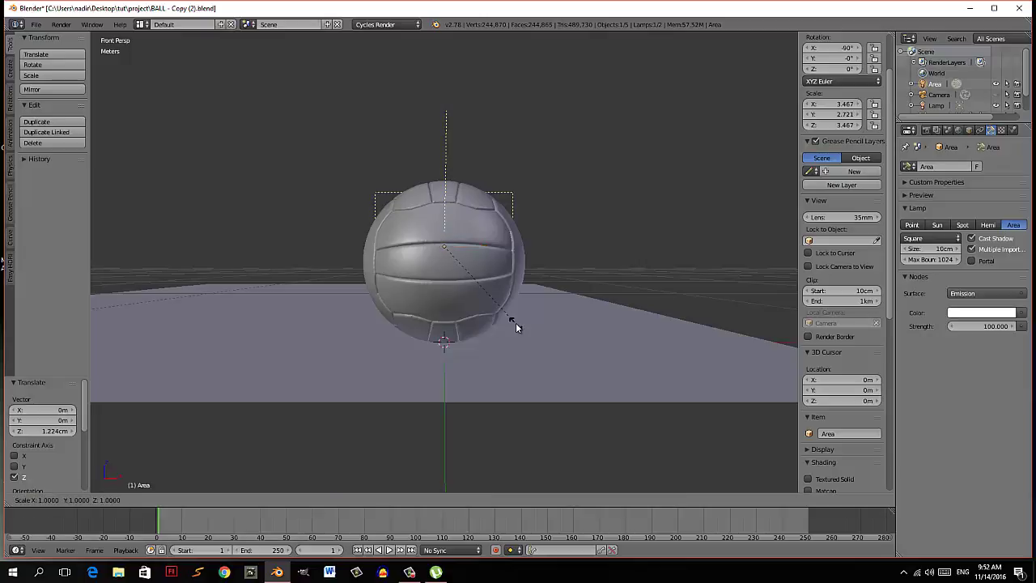
key(x)
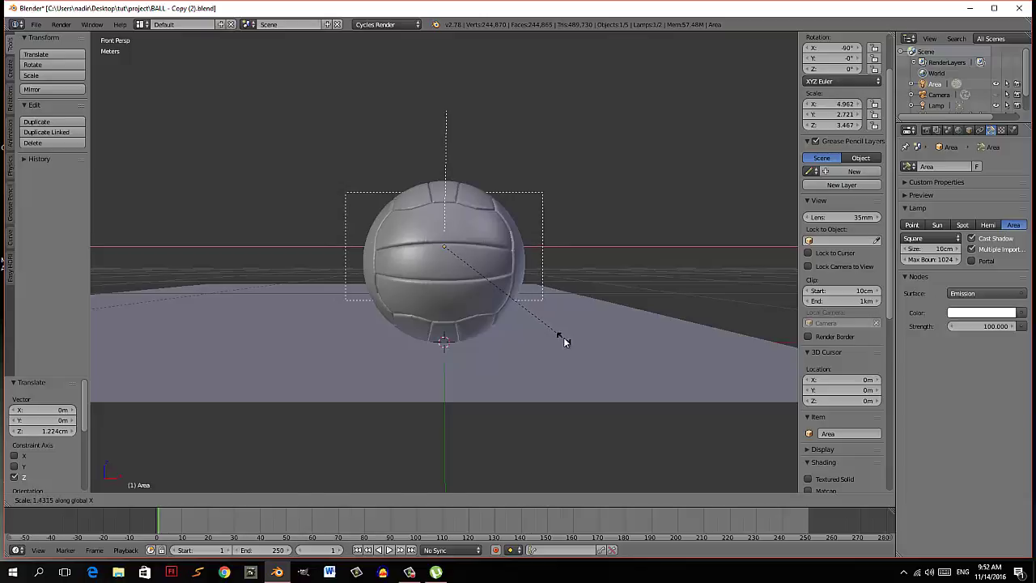
click(561, 339)
middle_drag(561, 337, 564, 342)
key(KP_0)
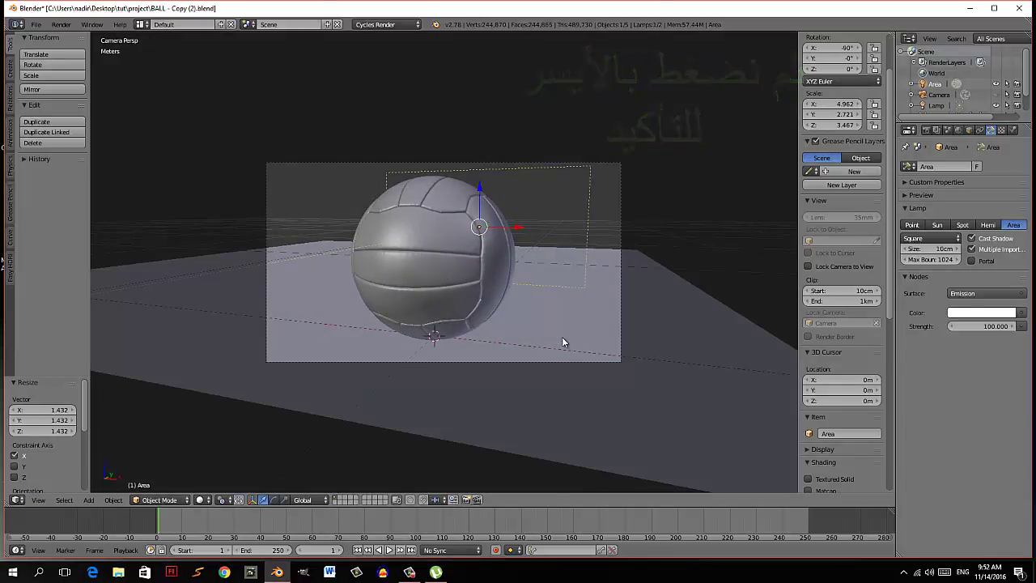
key(s)
key(x)
click(607, 348)
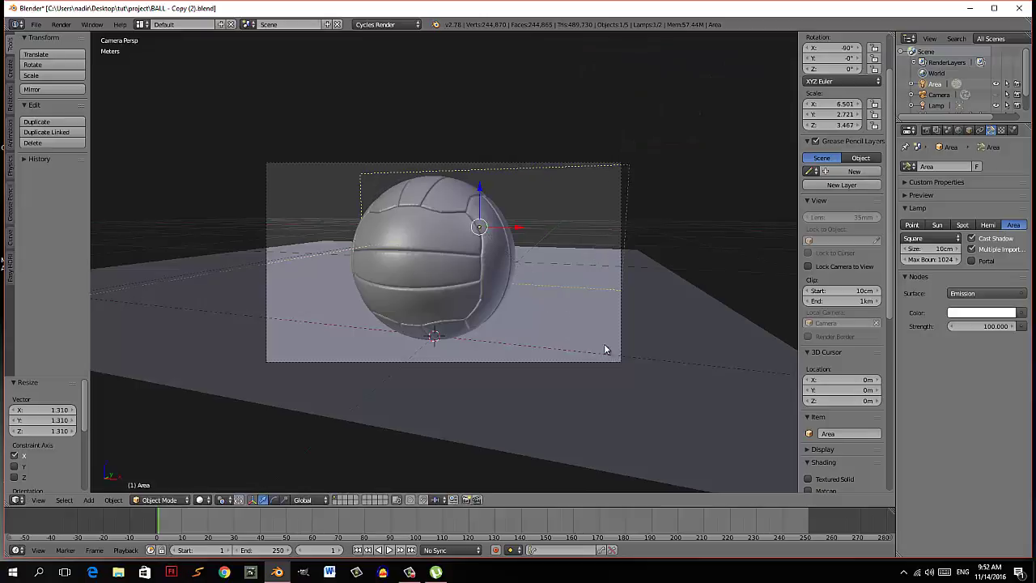
drag(516, 230, 475, 221)
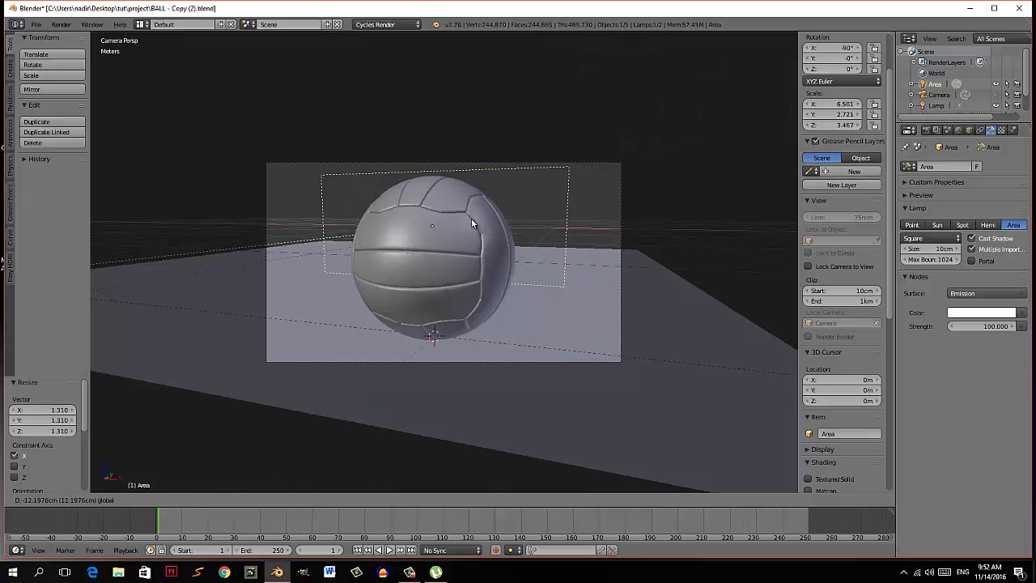
key(shift+d)
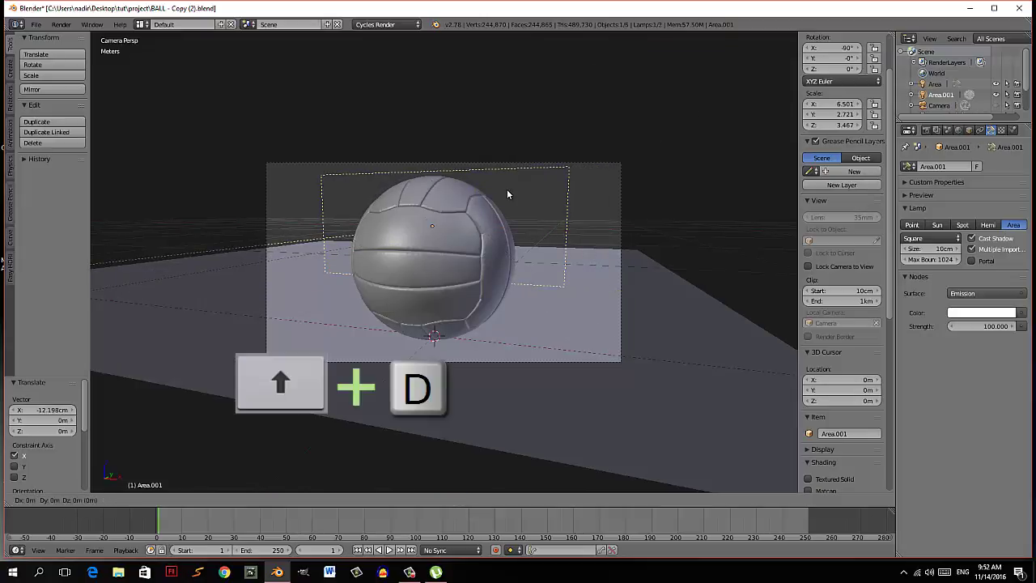
- Place Area.001 about 81.5 cm in front of the ball, turned -214.522° about Z, shifted 33 cm left
right_click(507, 193)
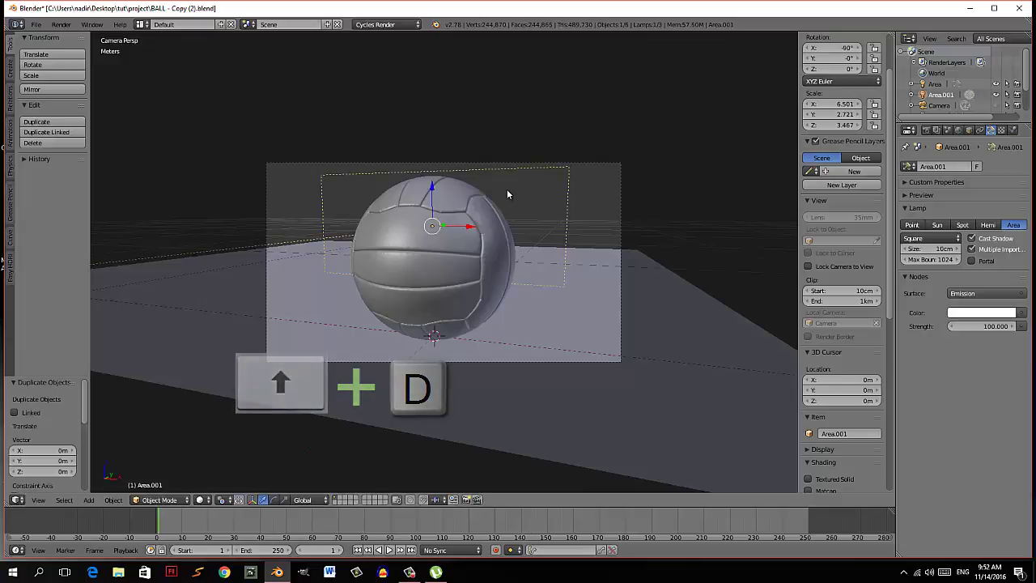
key(KP_7)
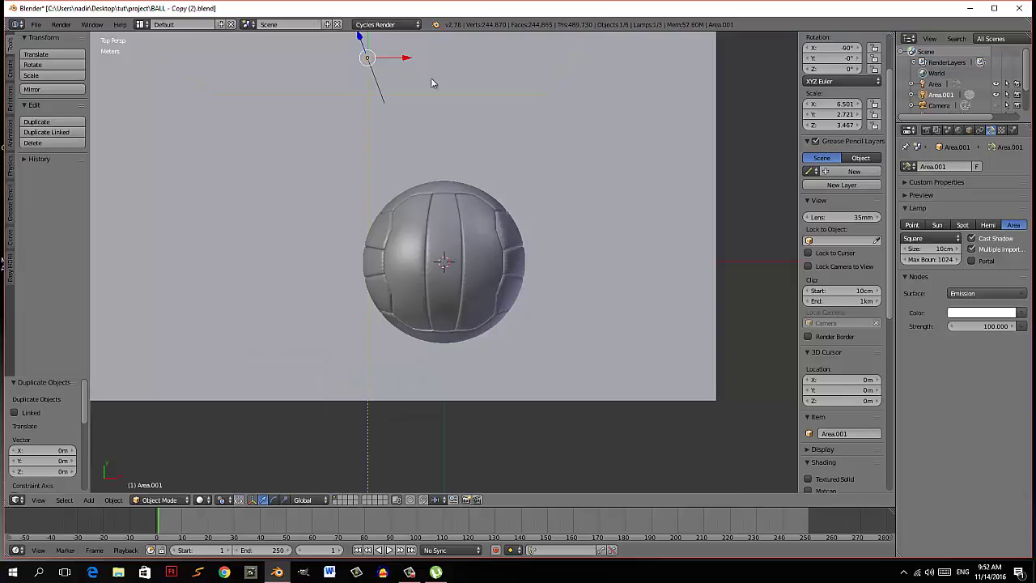
scroll(385, 57, down, 2)
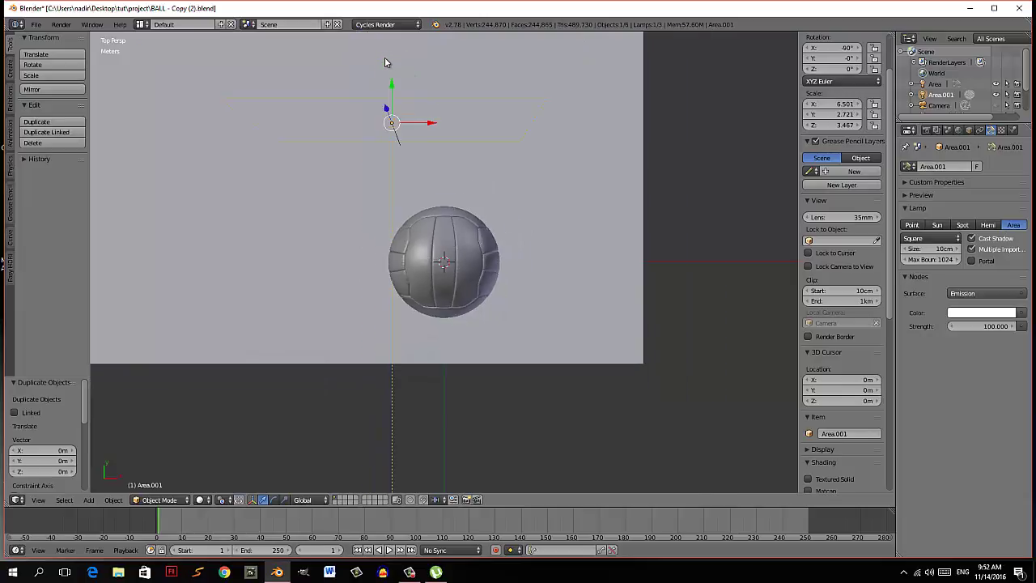
mouse_move(394, 94)
mouse_down()
mouse_move(361, 446)
mouse_move(361, 416)
mouse_up()
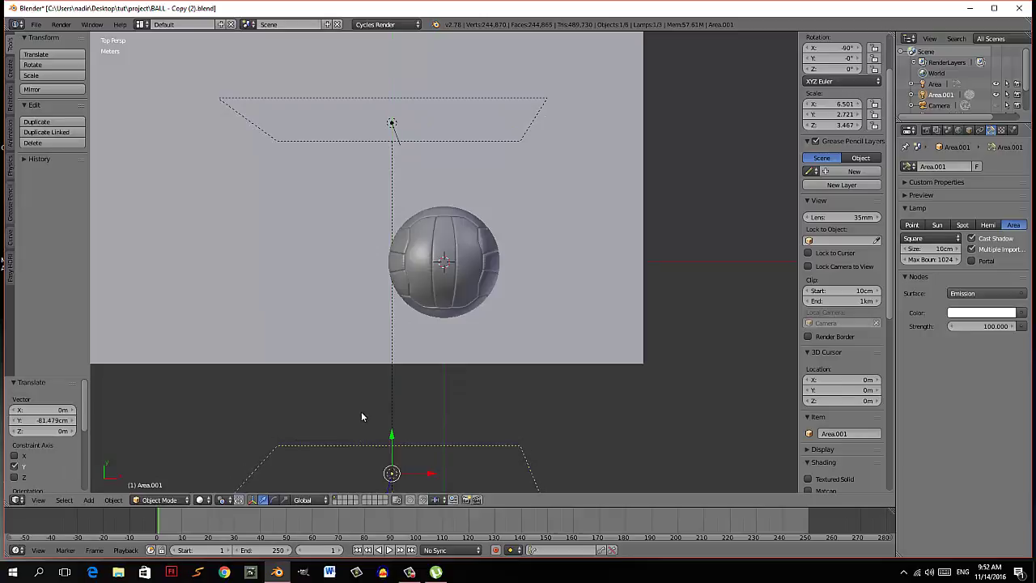
scroll(362, 404, down, 2)
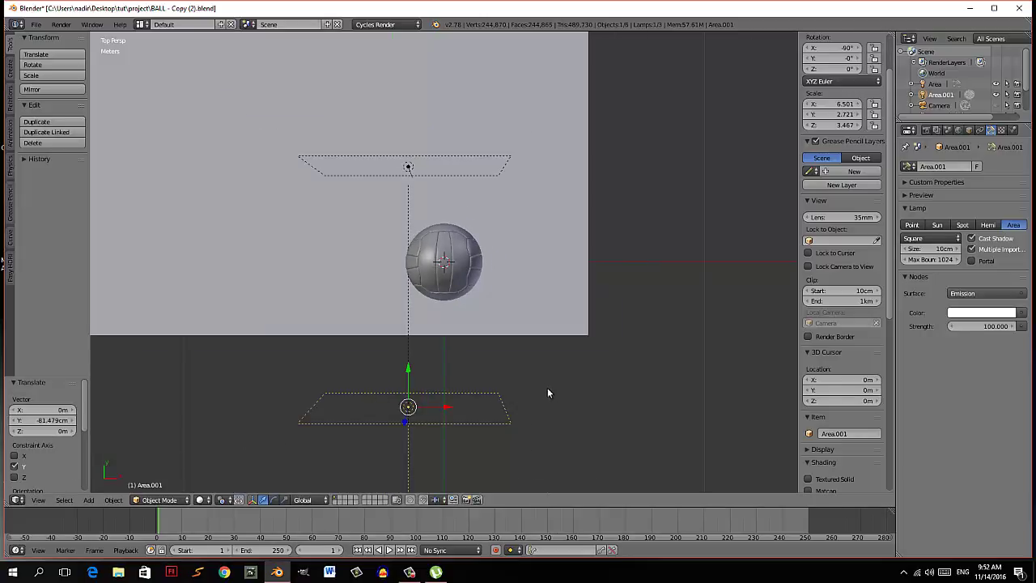
key(r)
key(z)
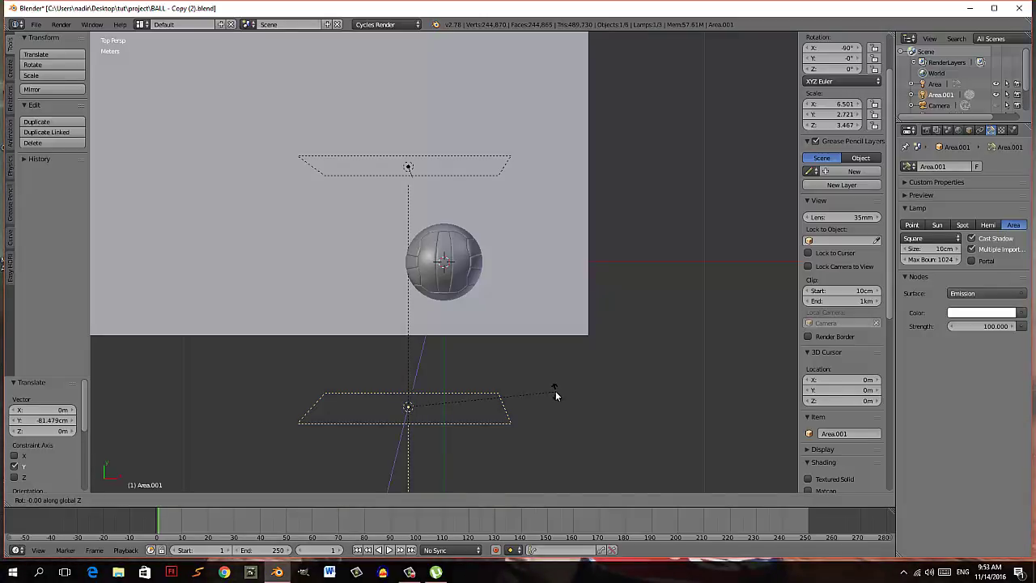
click(334, 371)
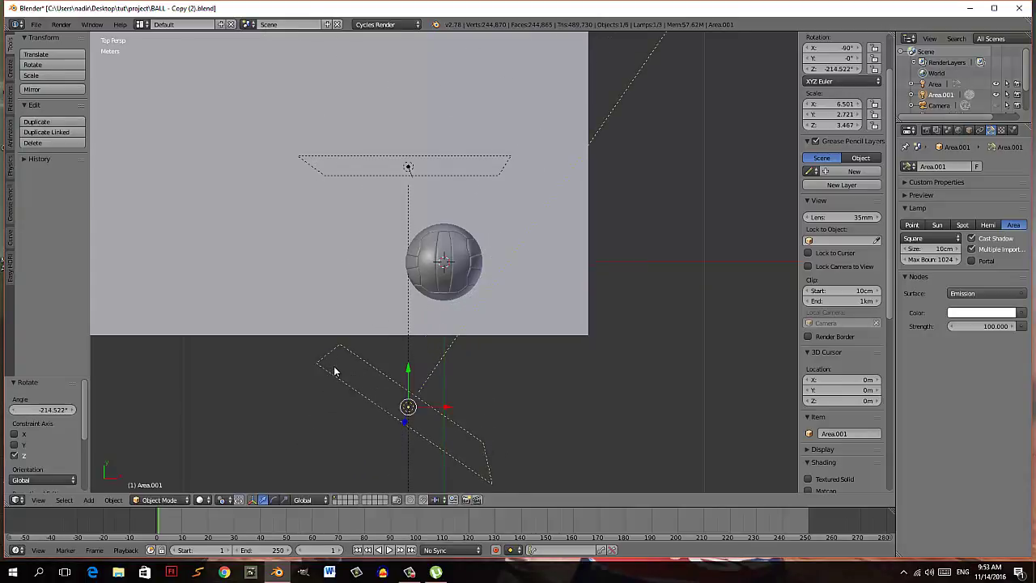
drag(429, 407, 340, 411)
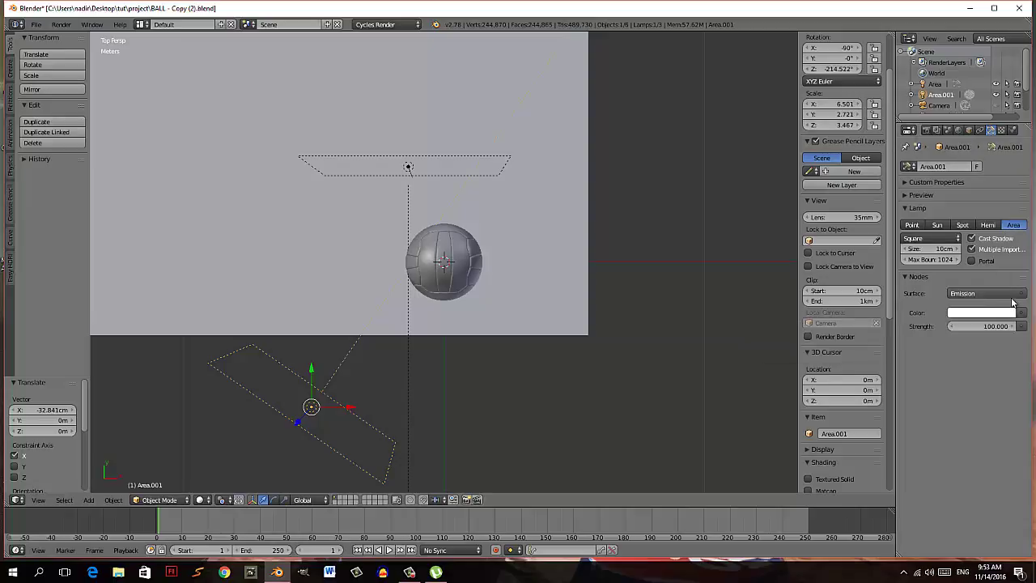
- Set the Area.001 lamp's strength to 2
click(992, 325)
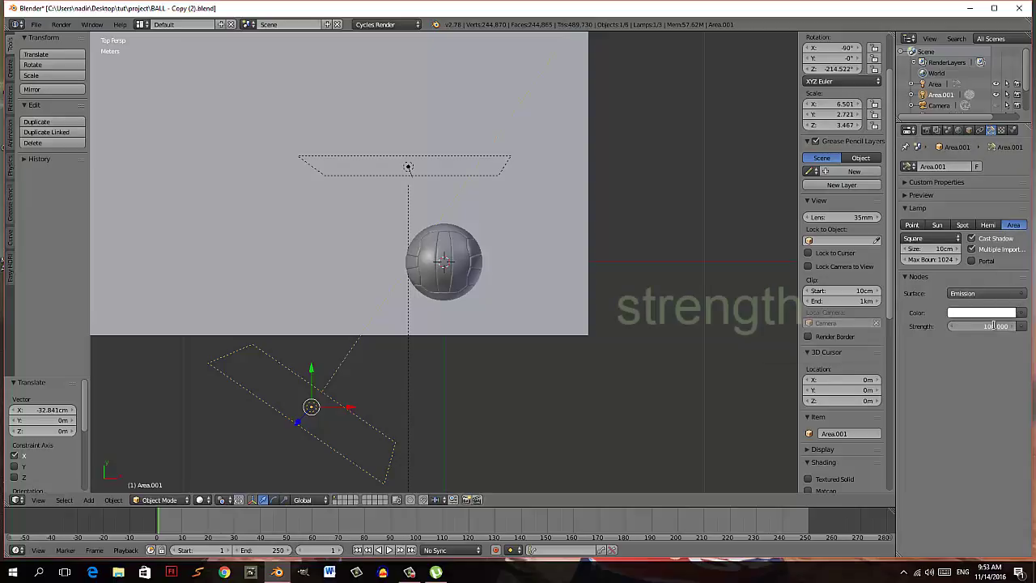
text(2)
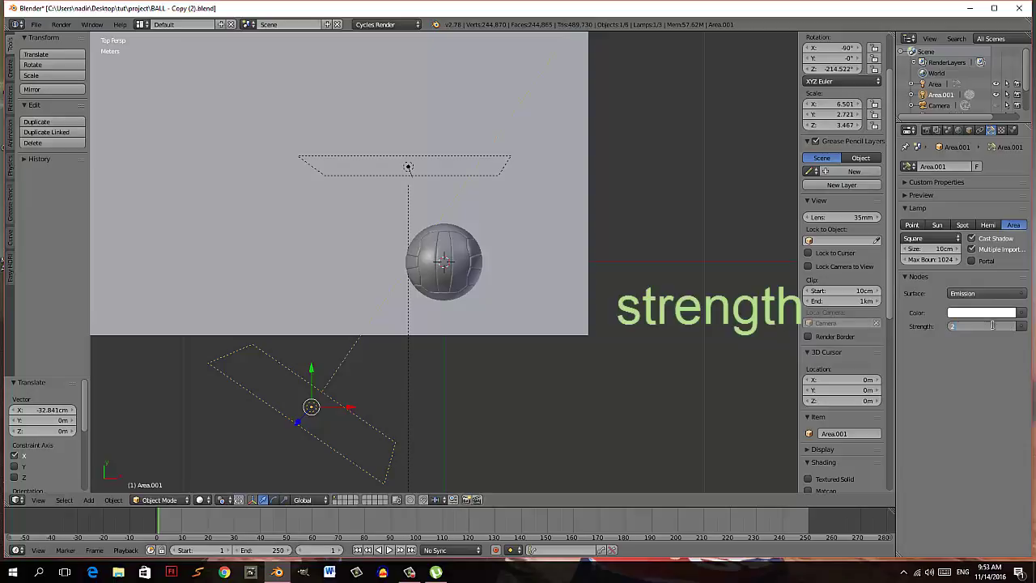
key(Return)
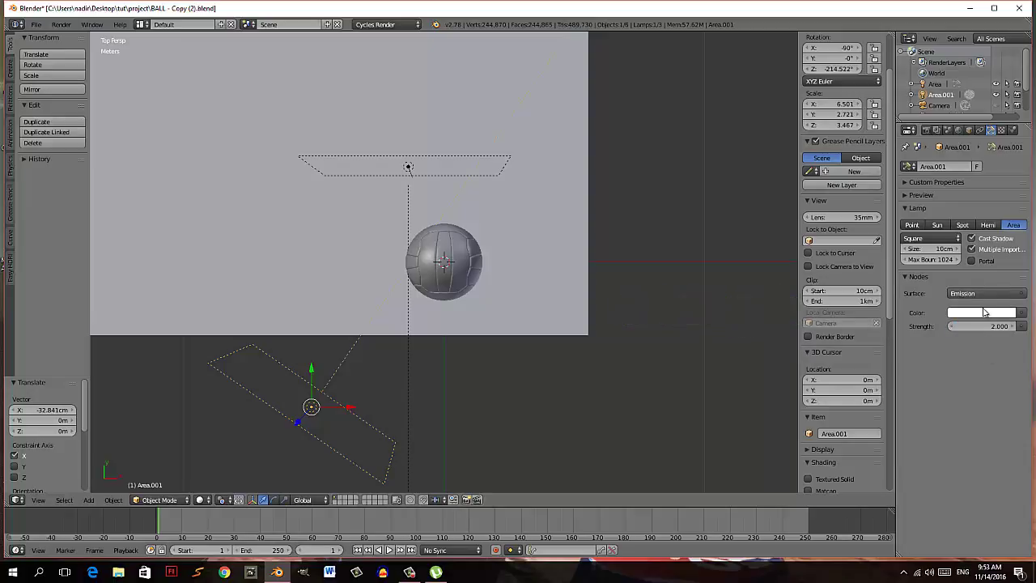
- Give the original Area lamp strength 3 and a light cyan colour
right_click(478, 174)
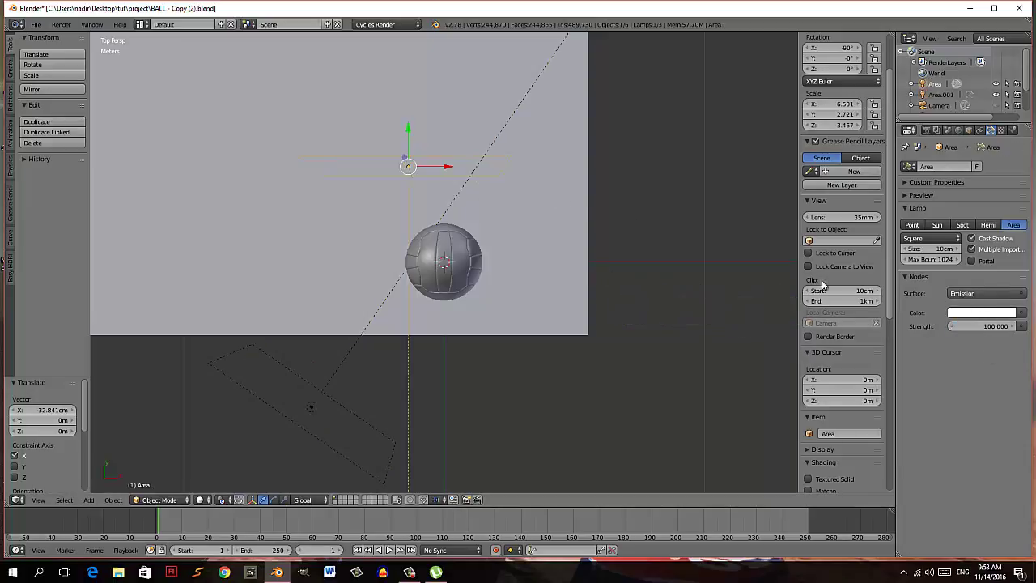
click(989, 326)
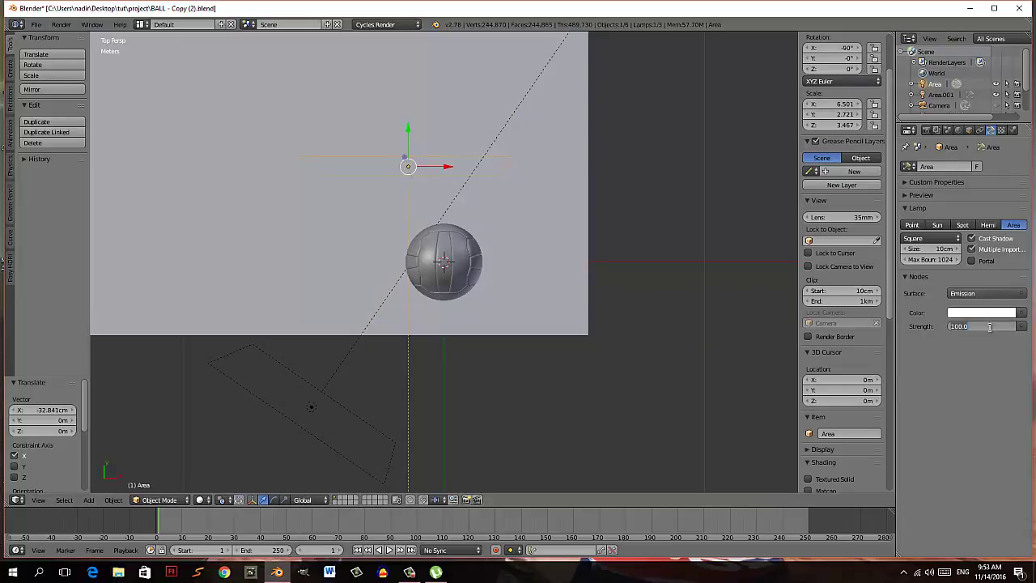
text(3)
key(Return)
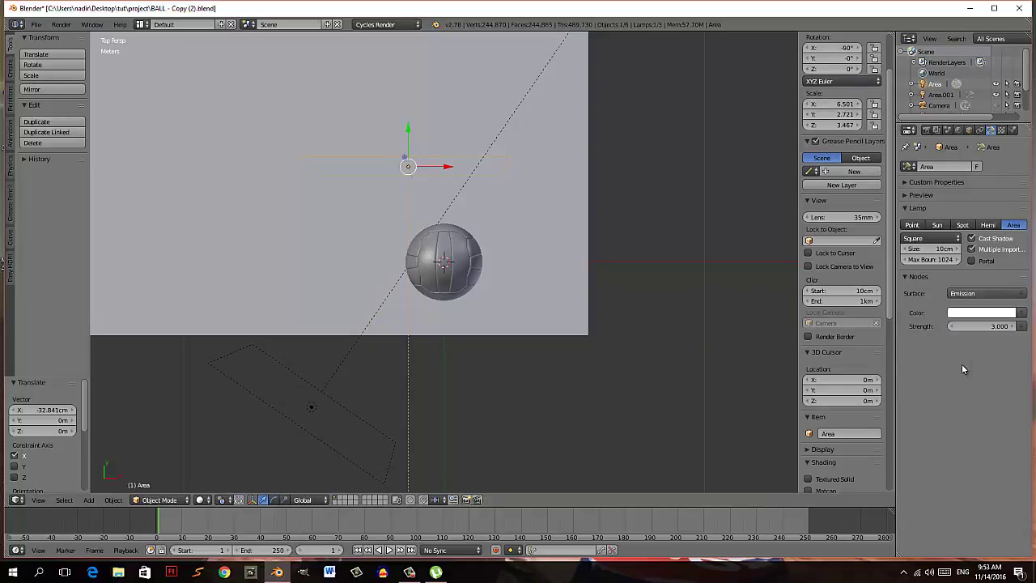
click(978, 314)
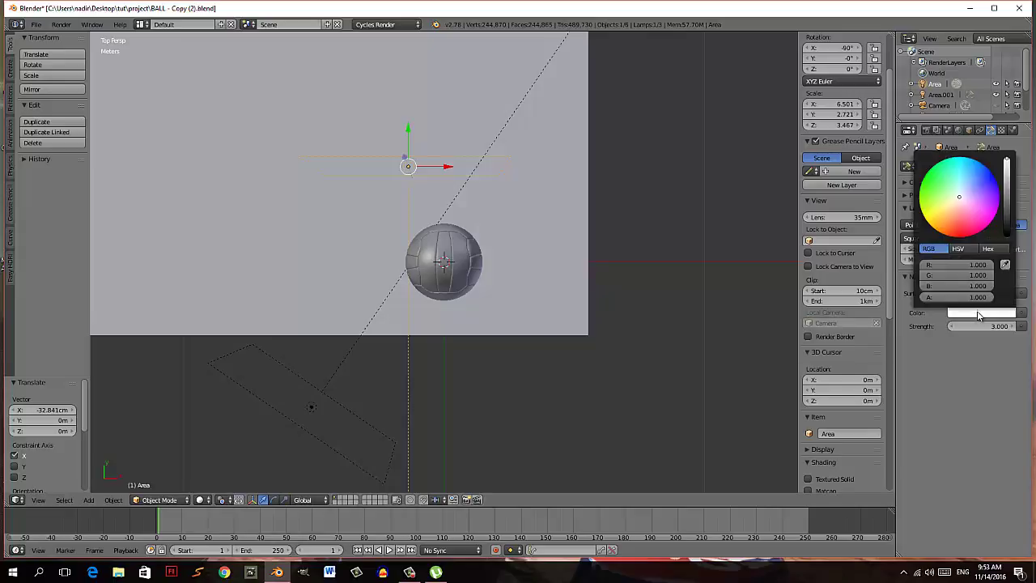
click(962, 191)
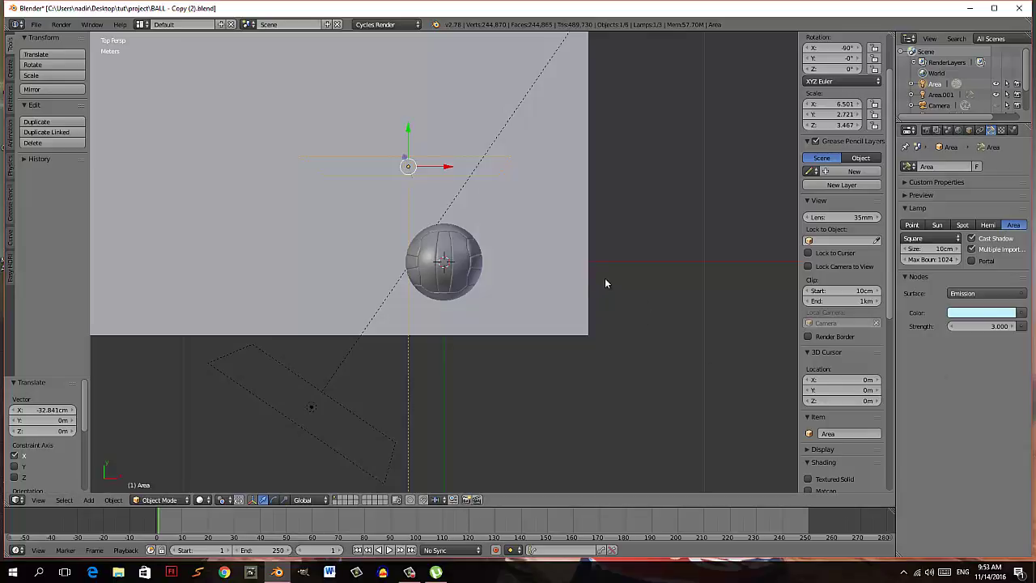
right_click(256, 396)
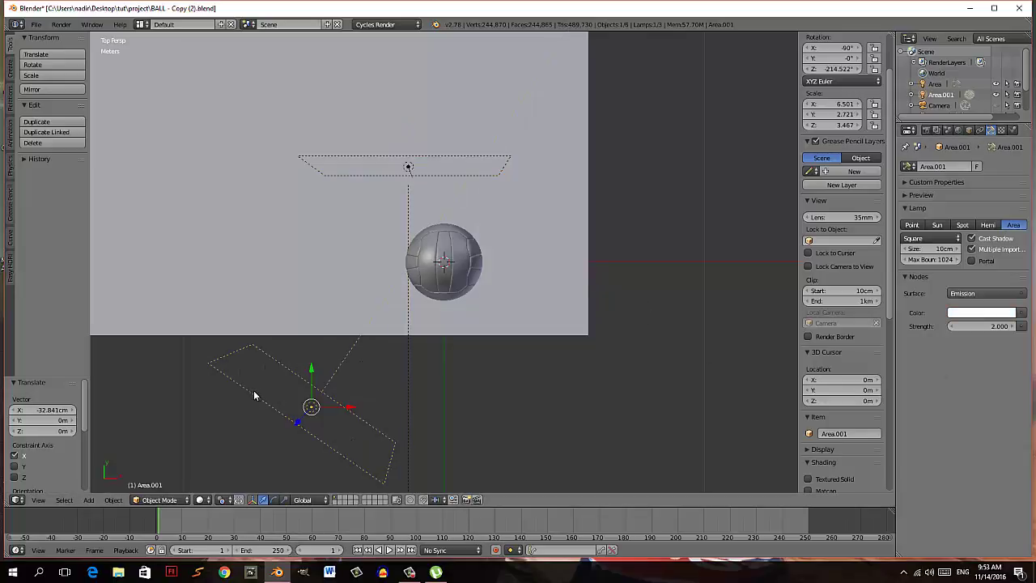
- Duplicate Area.001 into Area.002, slide it 1.098 m right along X, and rotate it about Z toward the ball
key(shift+d)
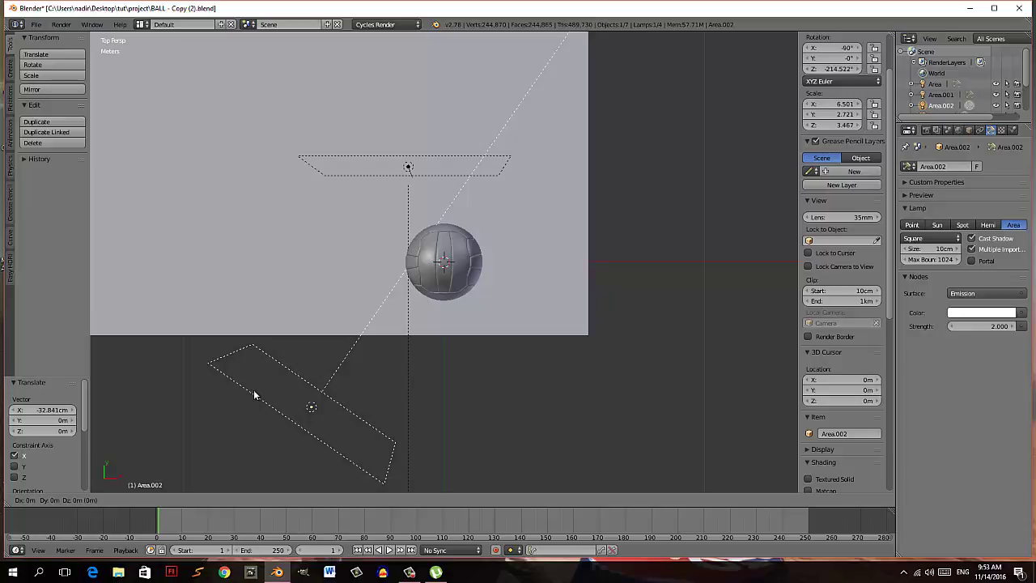
key(x)
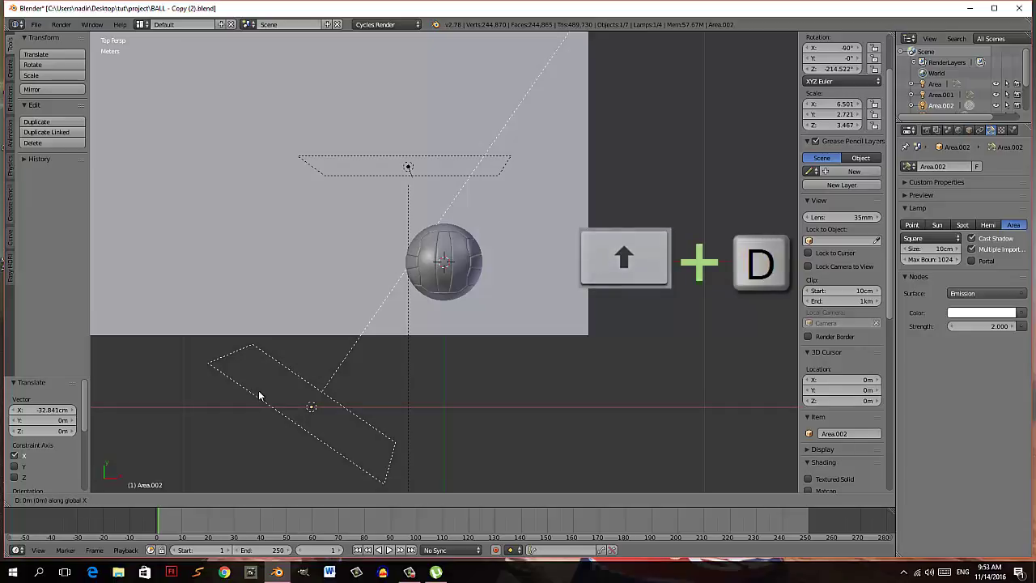
click(583, 426)
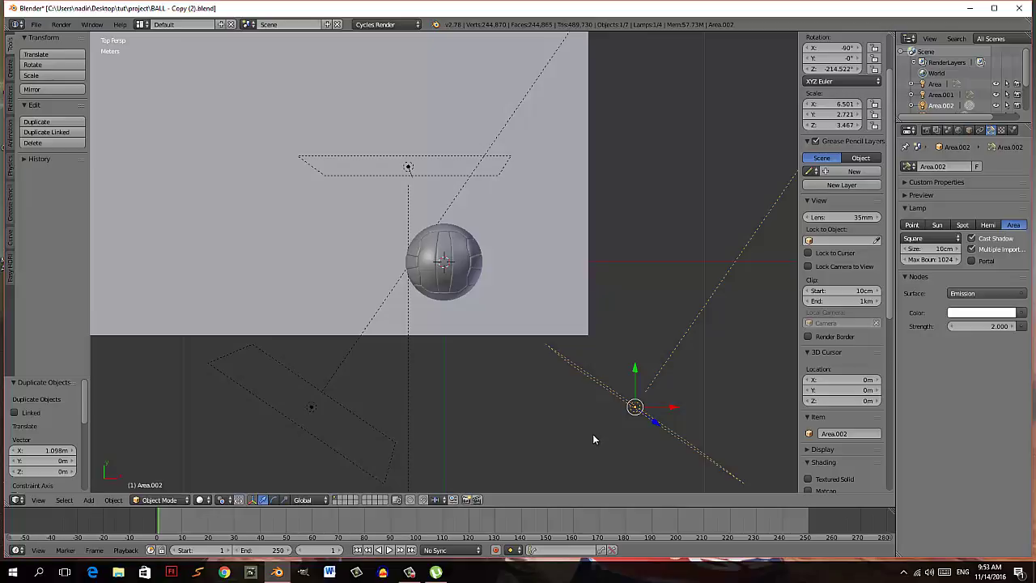
key(r)
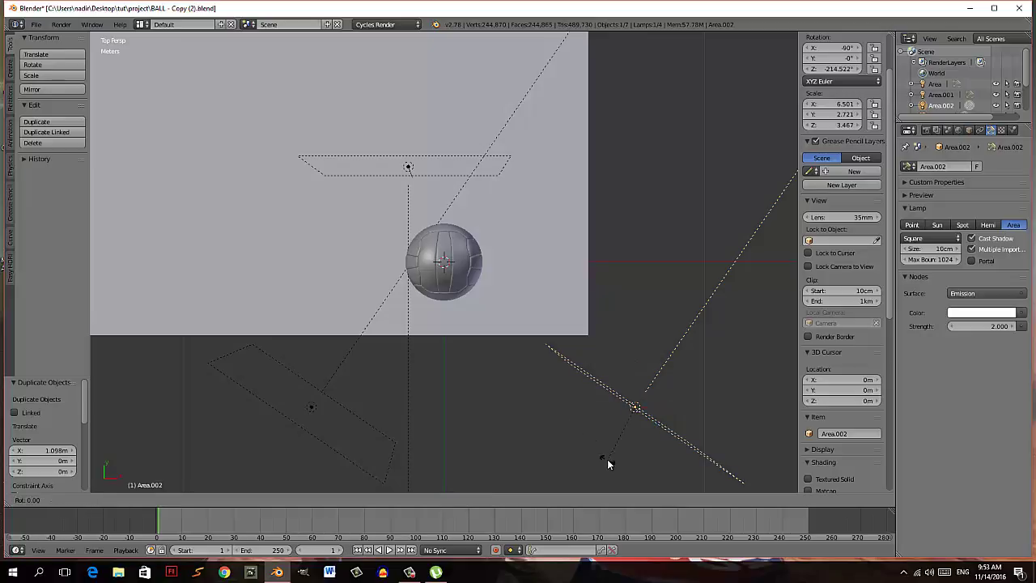
key(z)
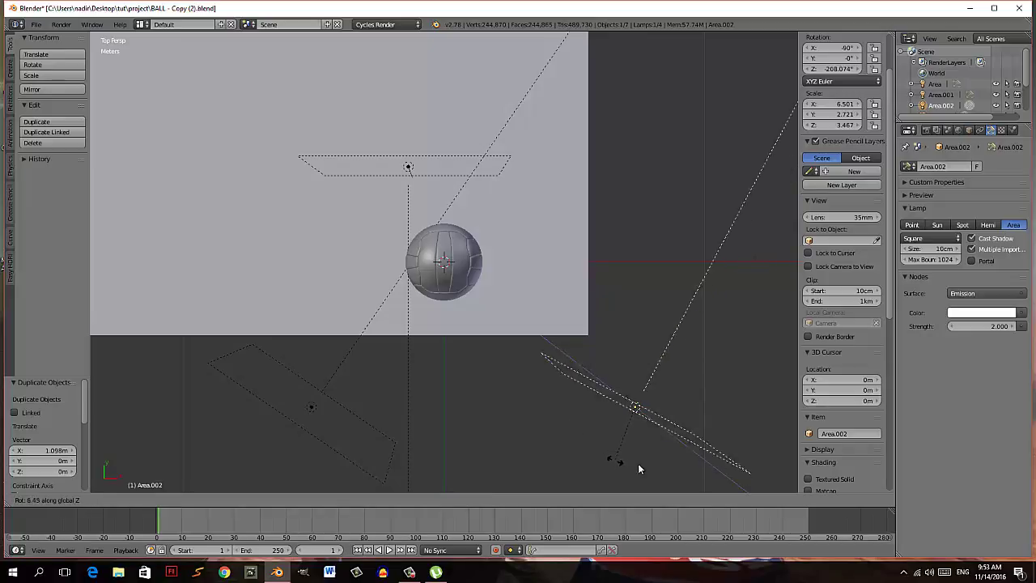
click(684, 440)
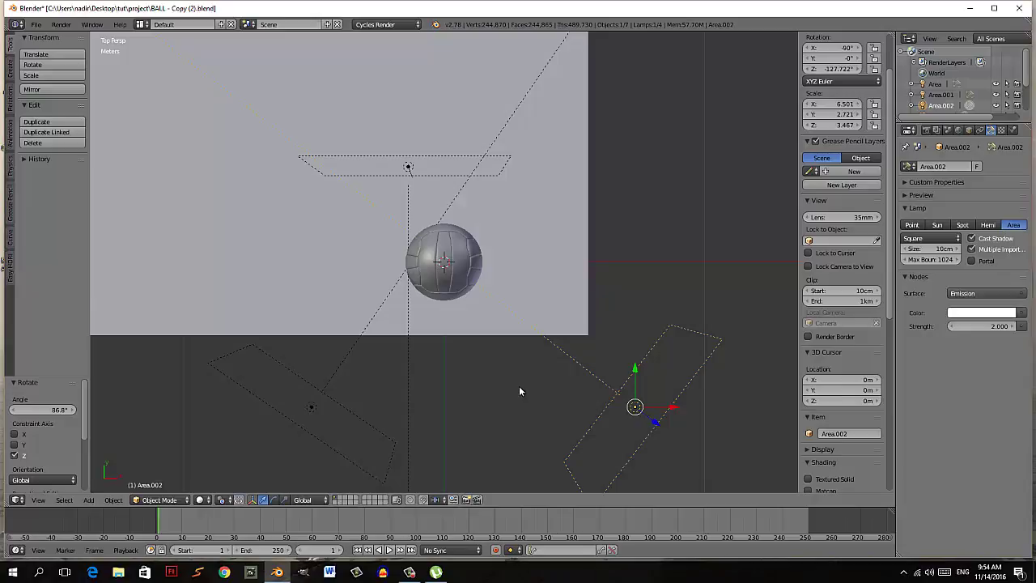
- Set Area.002's strength to 0.500 and tint its light pale cyan
click(1000, 326)
text(5)
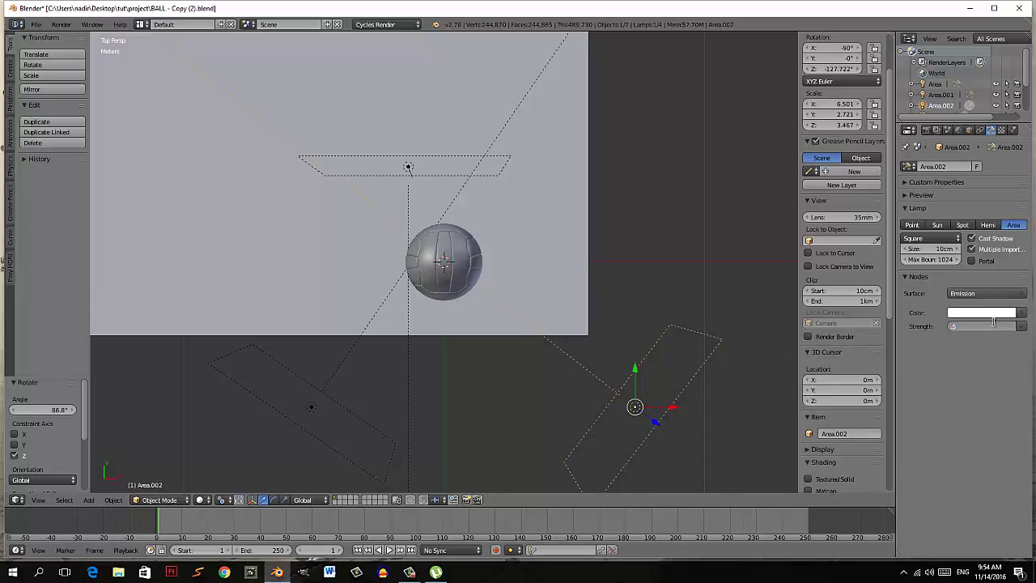
key(Return)
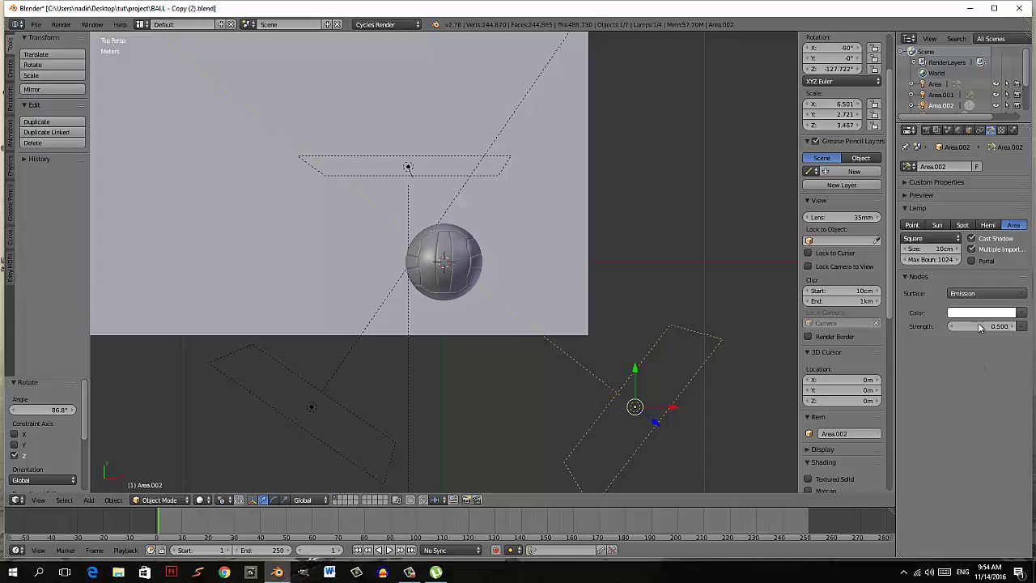
click(983, 314)
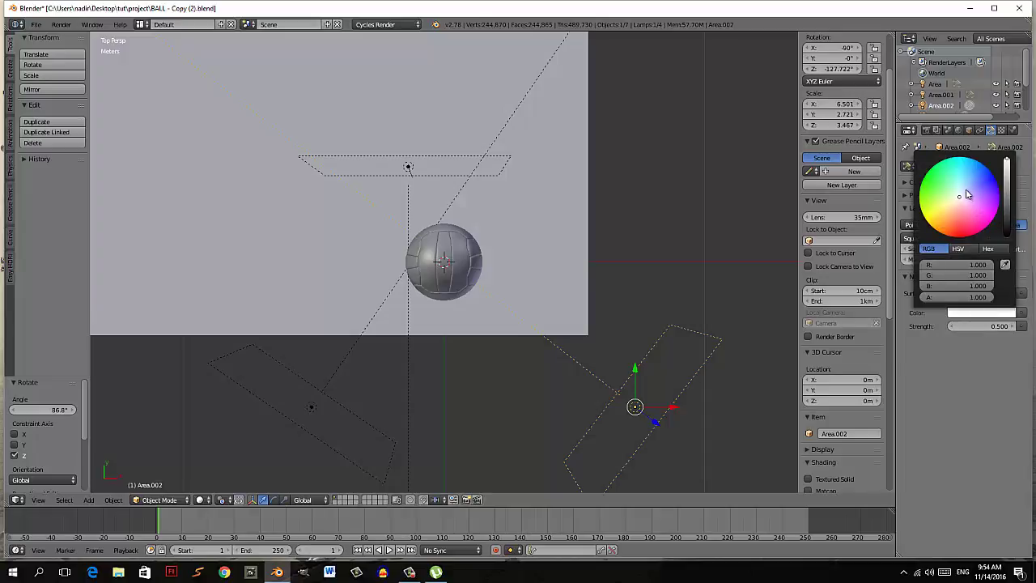
click(962, 191)
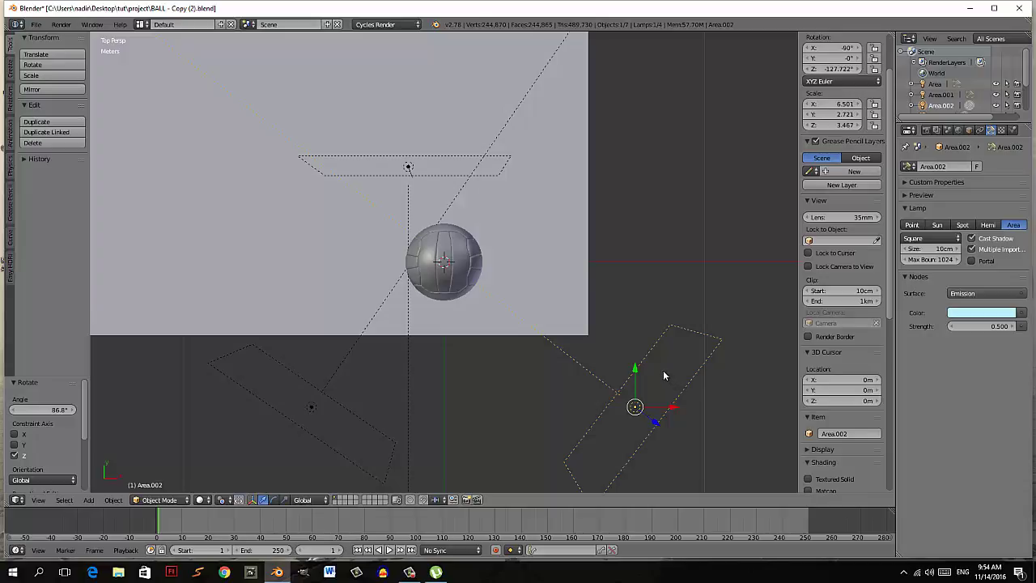
middle_drag(663, 376, 665, 292)
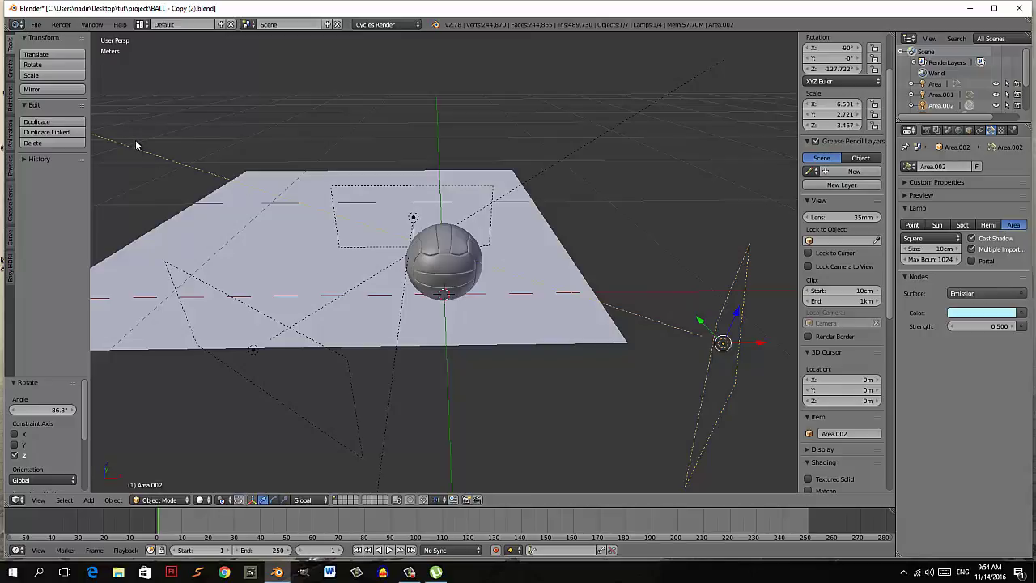
- Save the blend file
click(36, 24)
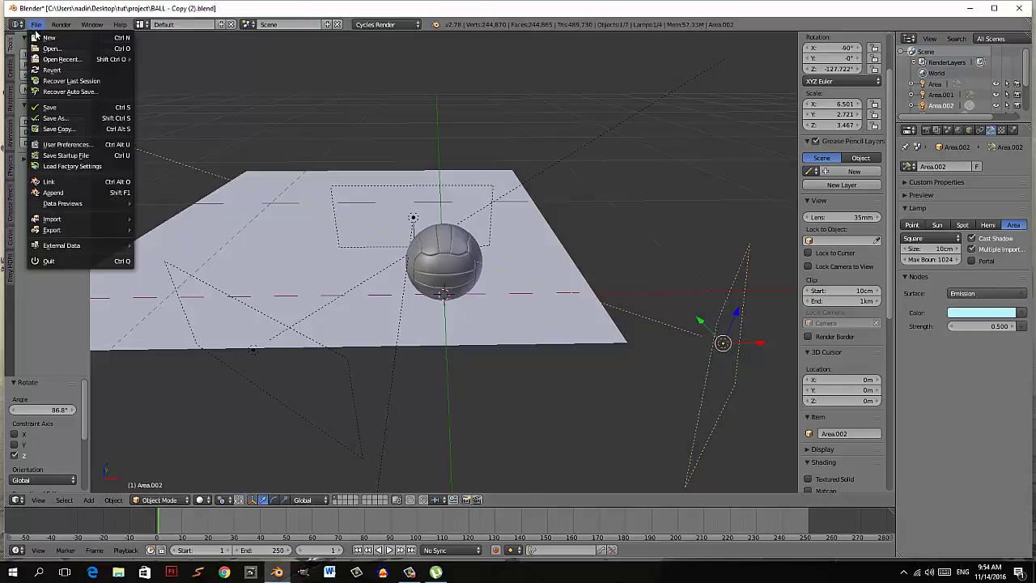
click(46, 108)
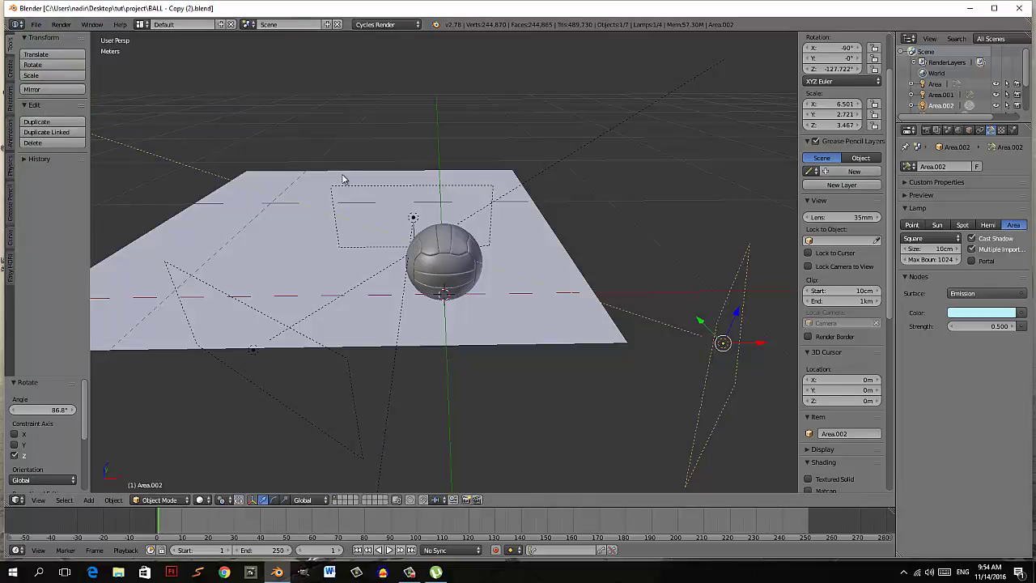
key(KP_0)
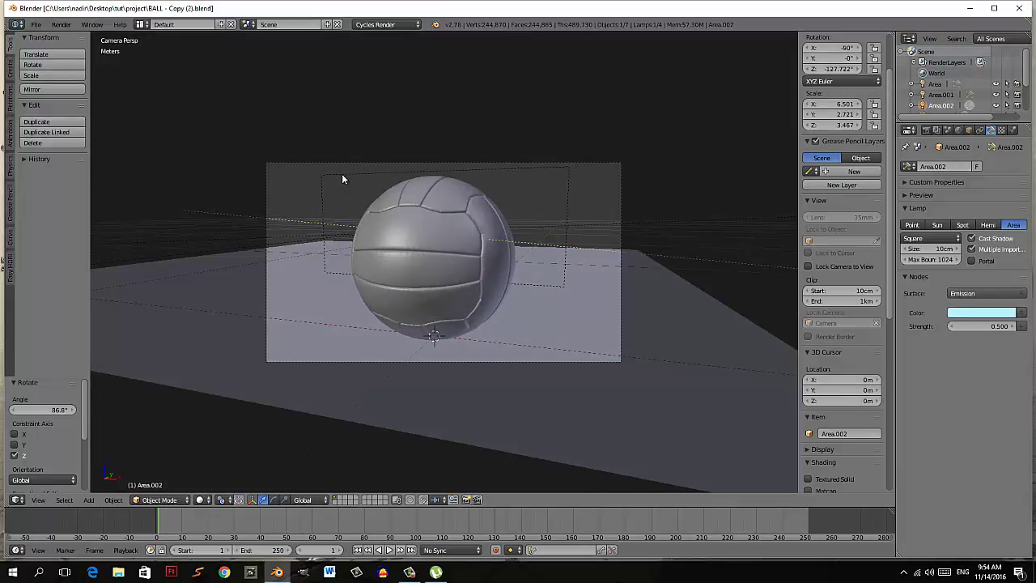
- Rotate the ball to -5.317° about Z and enter Edit Mode on its mesh
right_click(393, 222)
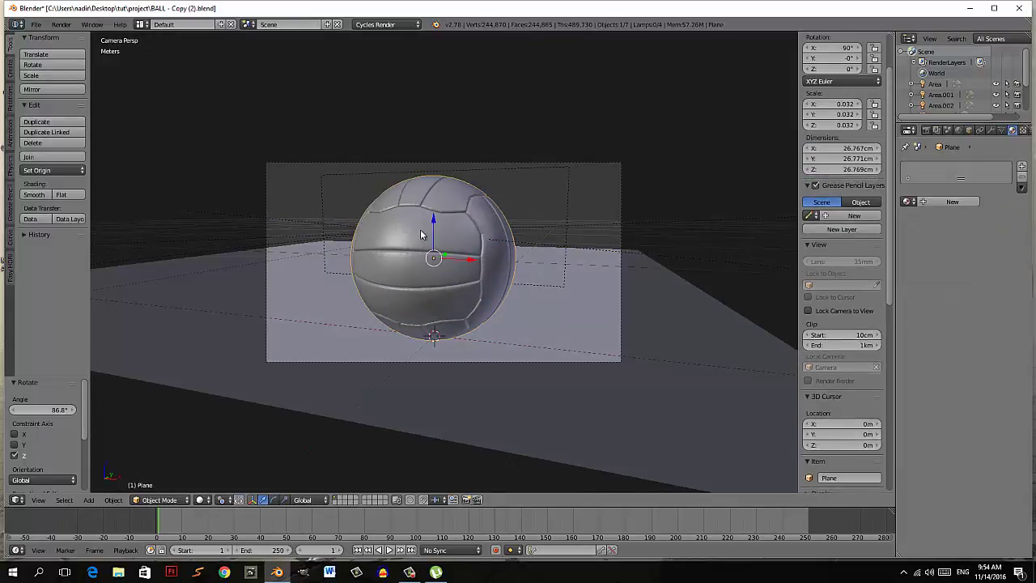
key(r)
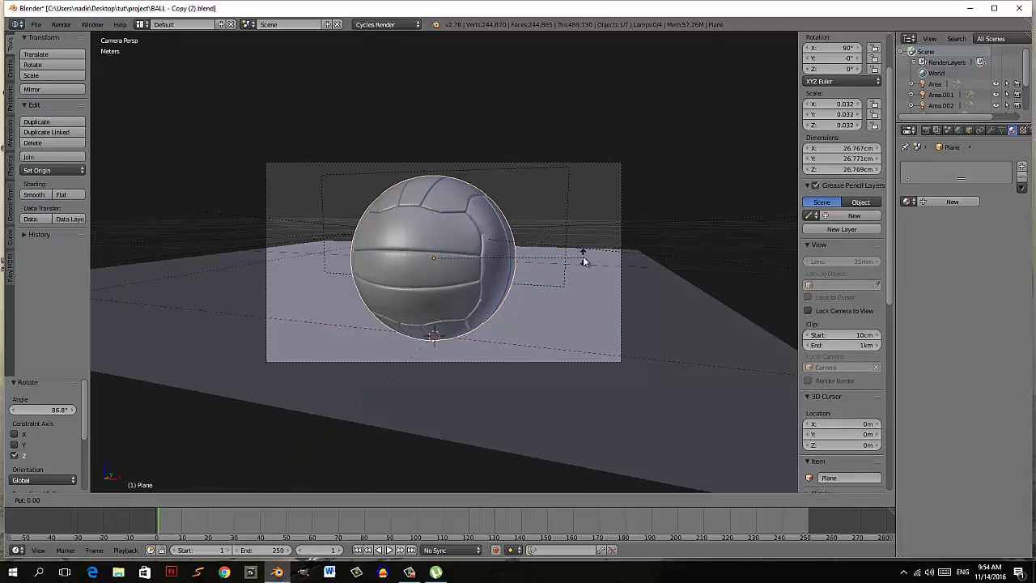
key(z)
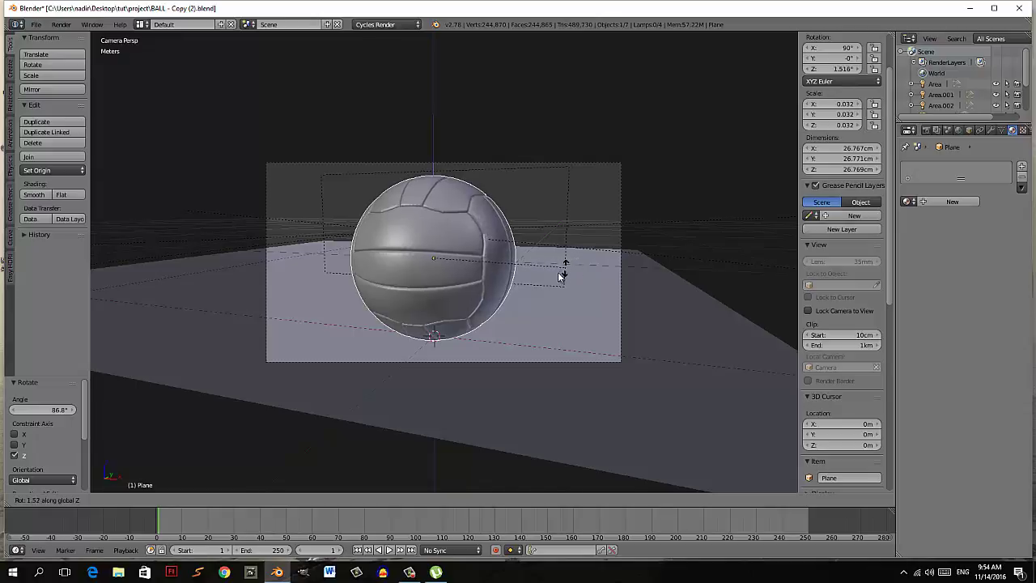
click(556, 282)
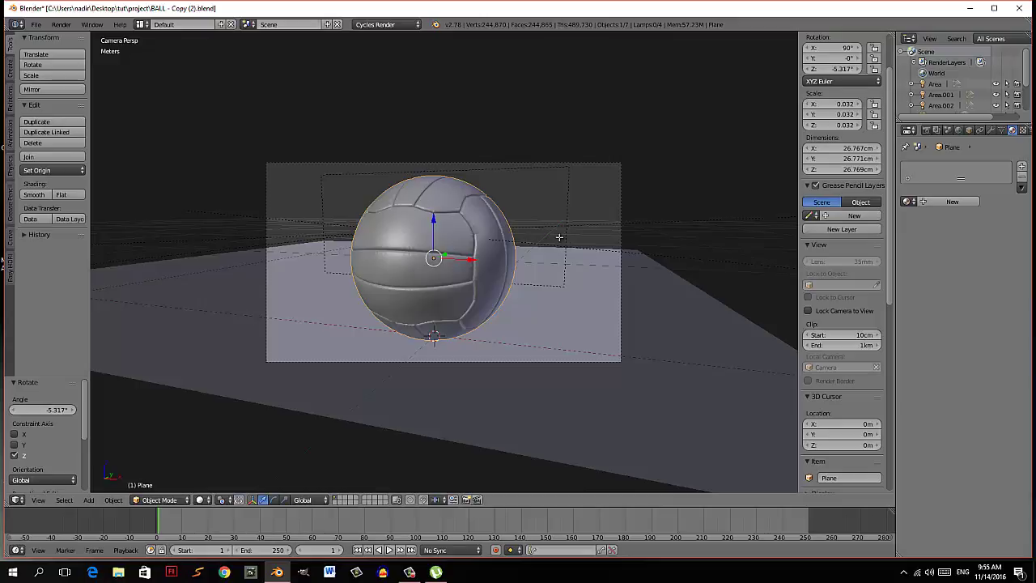
key(Tab)
middle_drag(506, 253, 457, 303)
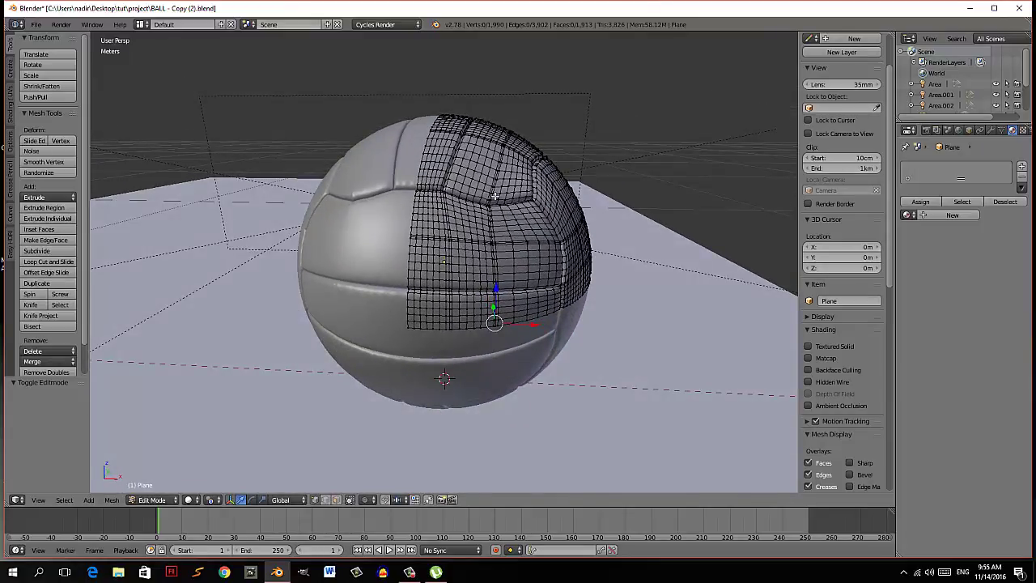
- Select the mesh of the faces vertex group and switch to face select mode
middle_drag(510, 233, 479, 238)
click(1001, 130)
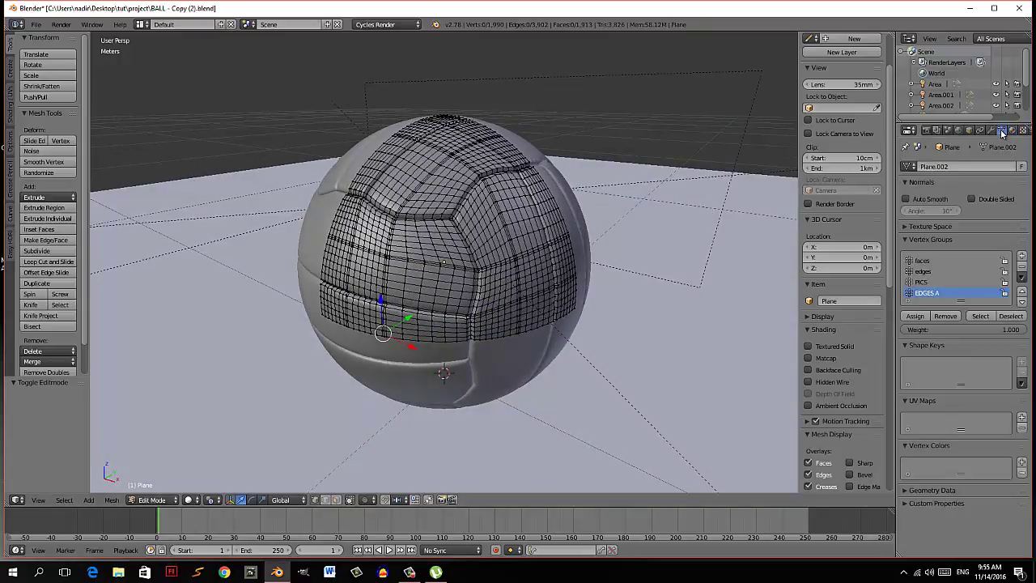
click(927, 262)
click(980, 316)
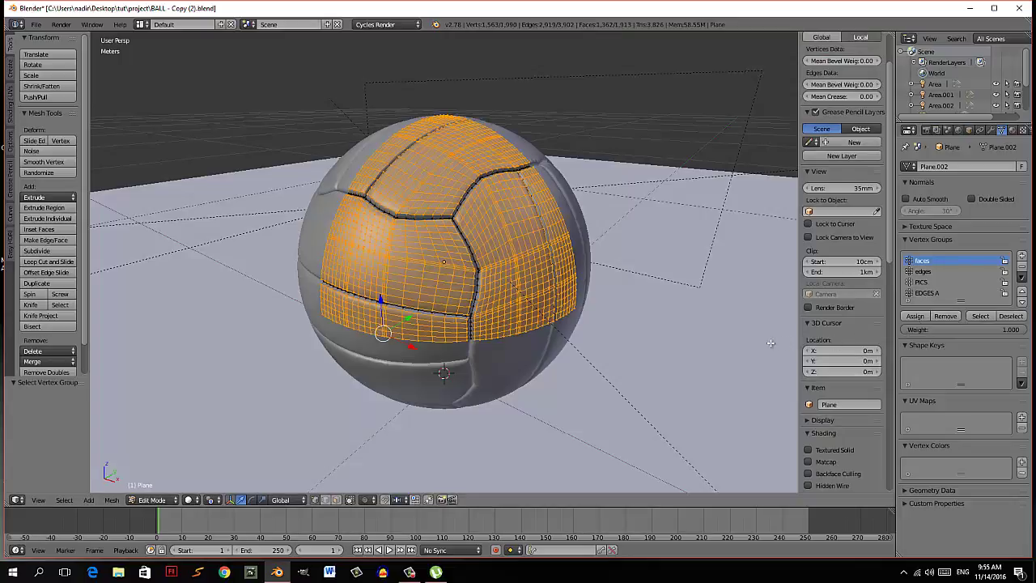
middle_drag(709, 328, 678, 327)
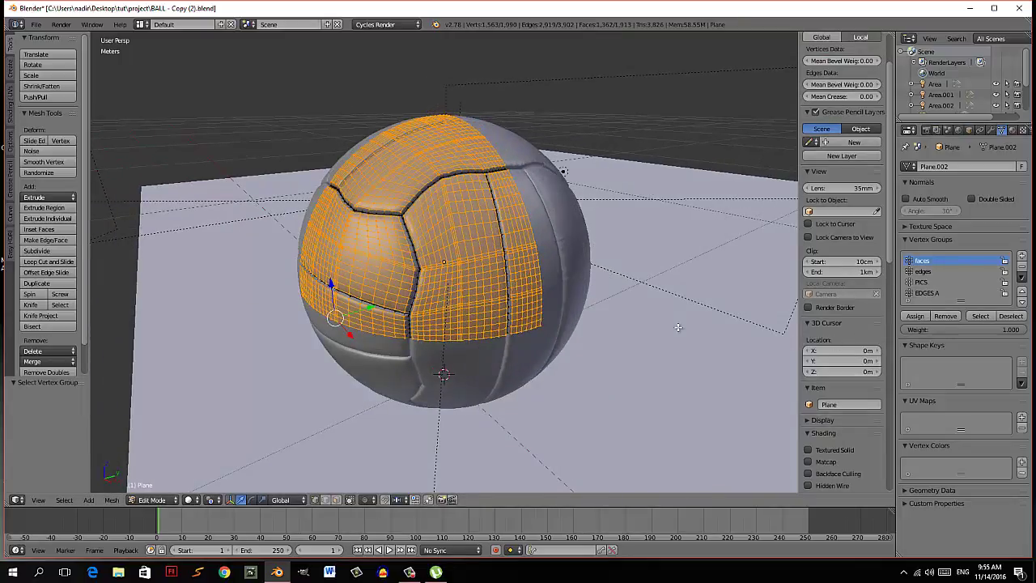
click(337, 499)
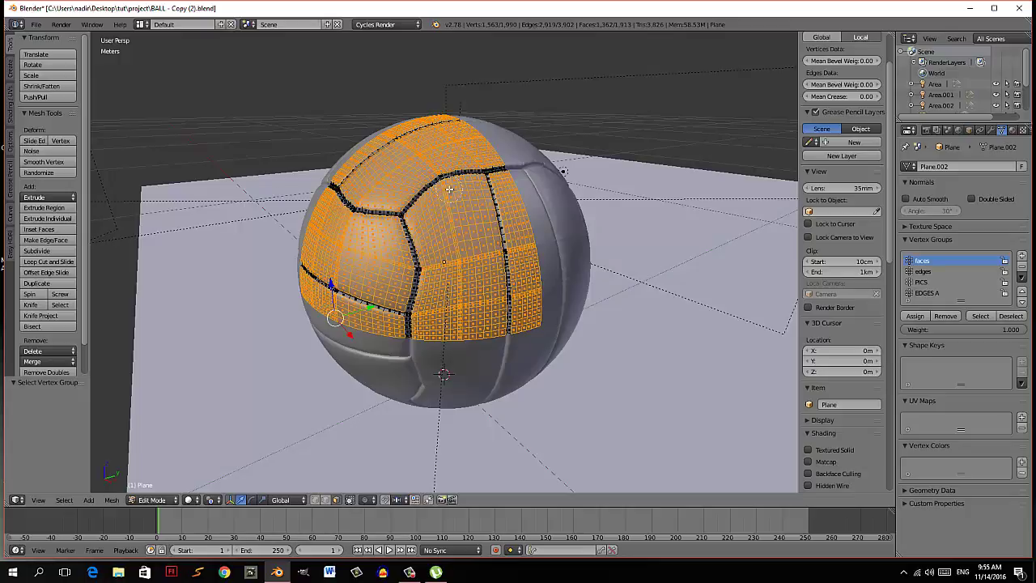
- Circle-deselect the front panel faces so only the two side strips remain
mouse_move(449, 188)
middle_down()
mouse_move(419, 214)
mouse_move(412, 241)
mouse_move(319, 209)
mouse_move(322, 234)
mouse_move(366, 256)
mouse_move(426, 253)
middle_up()
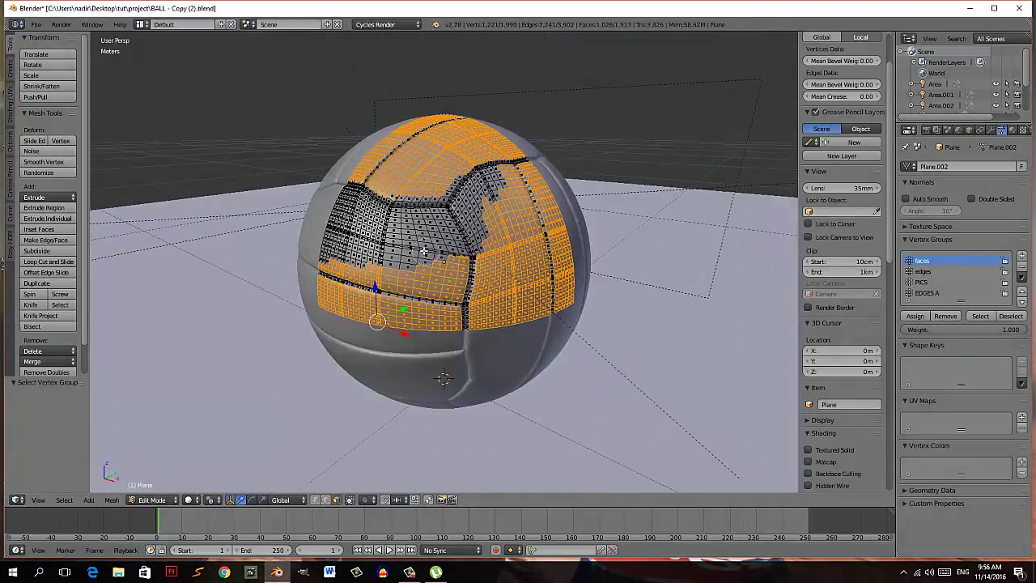
mouse_move(324, 258)
ctrl+shift+mouse_down()
mouse_move(453, 279)
mouse_move(404, 291)
mouse_move(475, 262)
mouse_move(465, 312)
mouse_move(397, 319)
mouse_move(348, 311)
mouse_move(324, 288)
mouse_move(356, 301)
mouse_move(437, 283)
mouse_move(482, 242)
mouse_move(486, 319)
mouse_move(510, 319)
ctrl+shift+mouse_up()
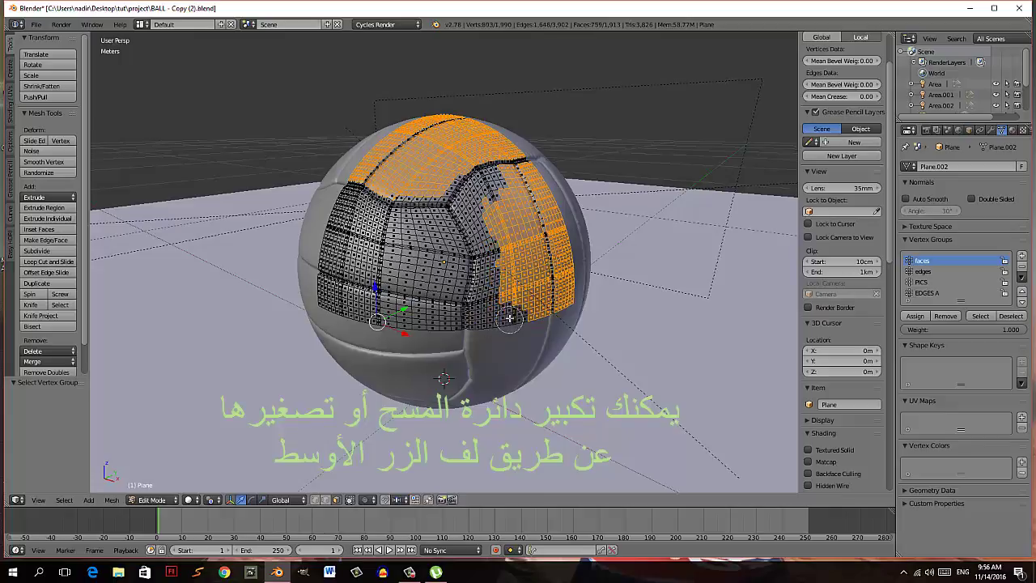
right_click(509, 319)
middle_drag(523, 332, 478, 334)
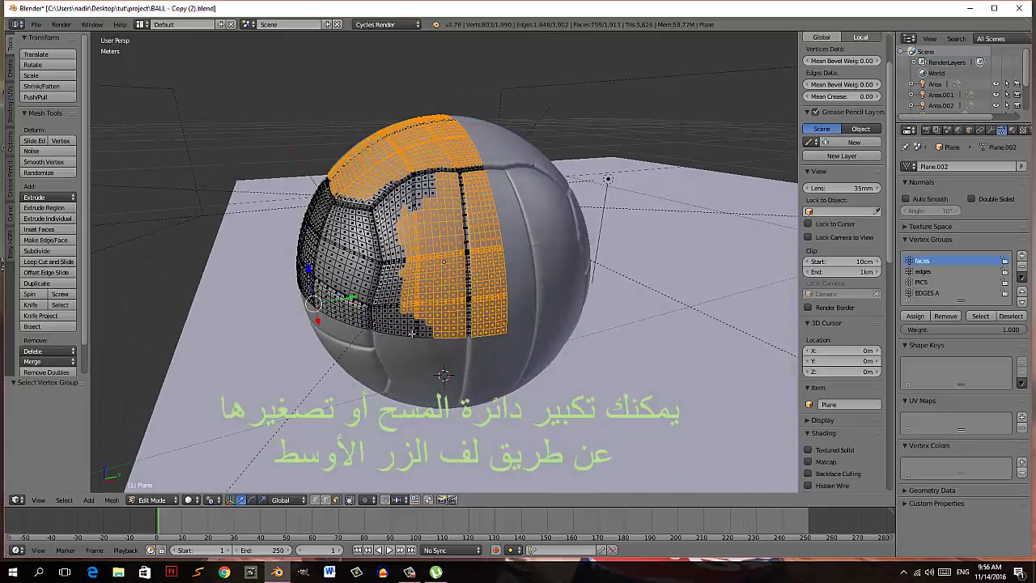
key(c)
mouse_move(413, 332)
shift+mouse_down()
mouse_move(440, 325)
mouse_move(418, 296)
mouse_move(408, 222)
mouse_move(405, 271)
mouse_move(443, 188)
mouse_move(451, 314)
mouse_move(441, 267)
mouse_move(420, 246)
shift+mouse_up()
mouse_move(421, 247)
middle_down()
mouse_move(460, 286)
mouse_move(465, 265)
middle_up()
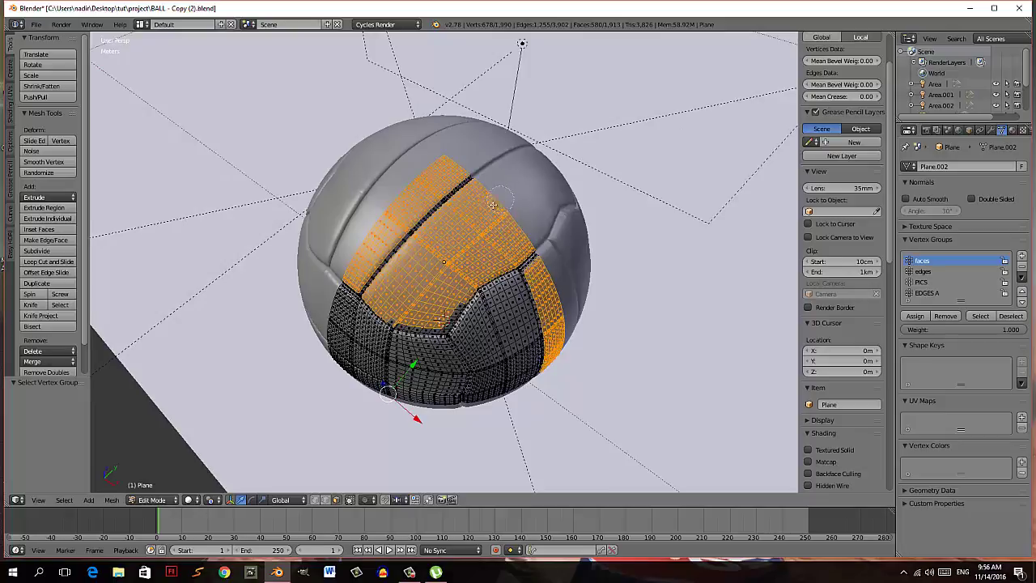
mouse_move(492, 204)
shift+mouse_down()
mouse_move(380, 301)
mouse_move(458, 209)
mouse_move(486, 198)
mouse_move(503, 242)
mouse_move(524, 246)
mouse_move(404, 327)
mouse_move(395, 320)
mouse_move(501, 220)
shift+mouse_up()
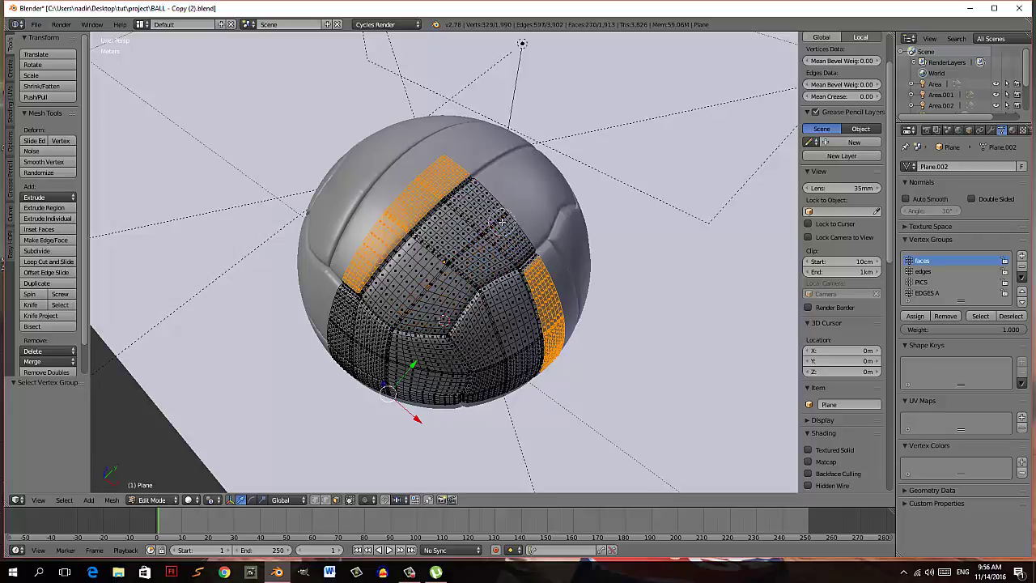
middle_drag(502, 221, 516, 157)
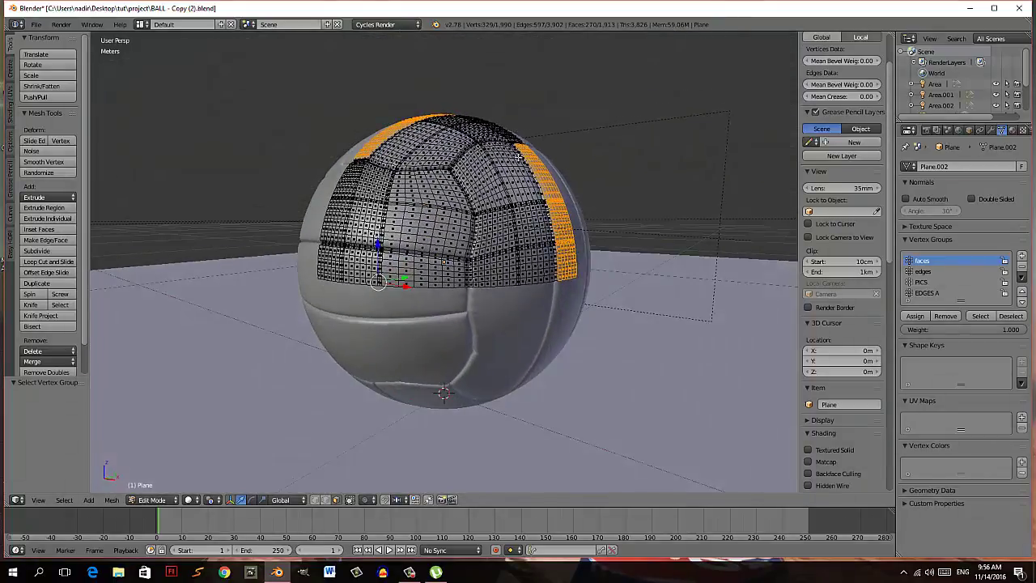
middle_drag(586, 185, 789, 203)
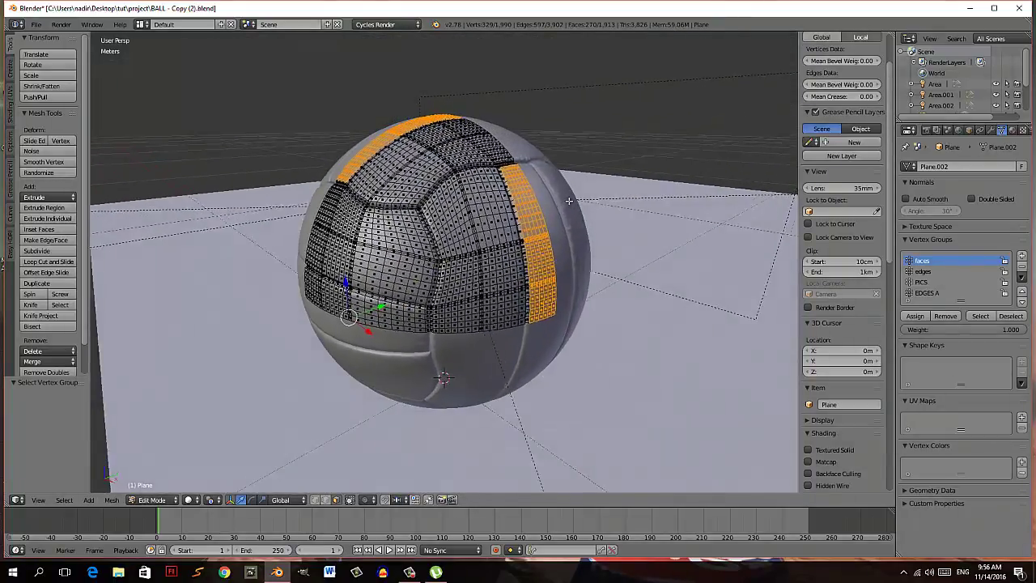
- Add a vertex group named 'side 01', assign the two side strips, and verify it
click(1021, 256)
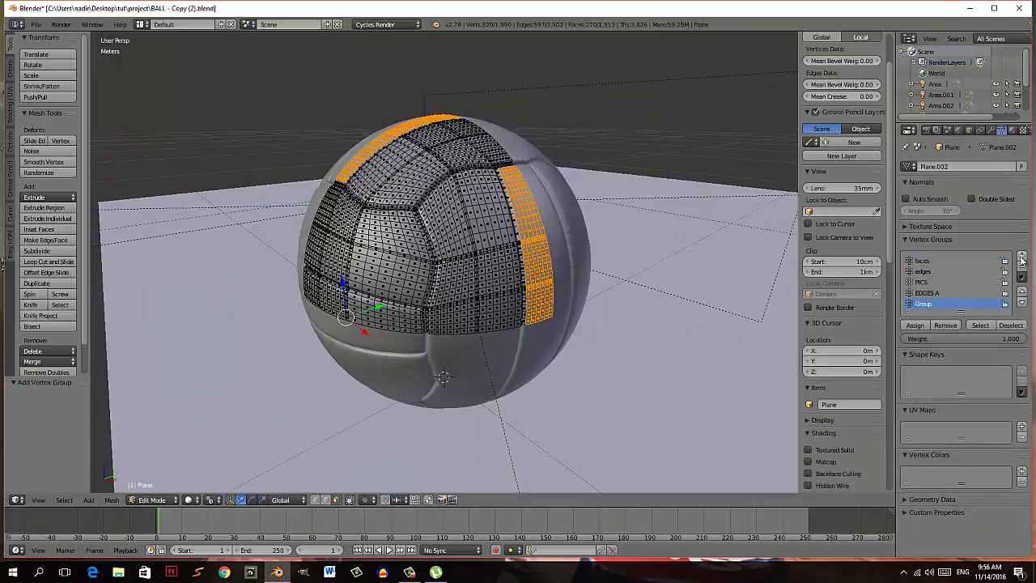
double_click(923, 303)
key(BackSpace)
text(side 01)
click(915, 325)
click(980, 325)
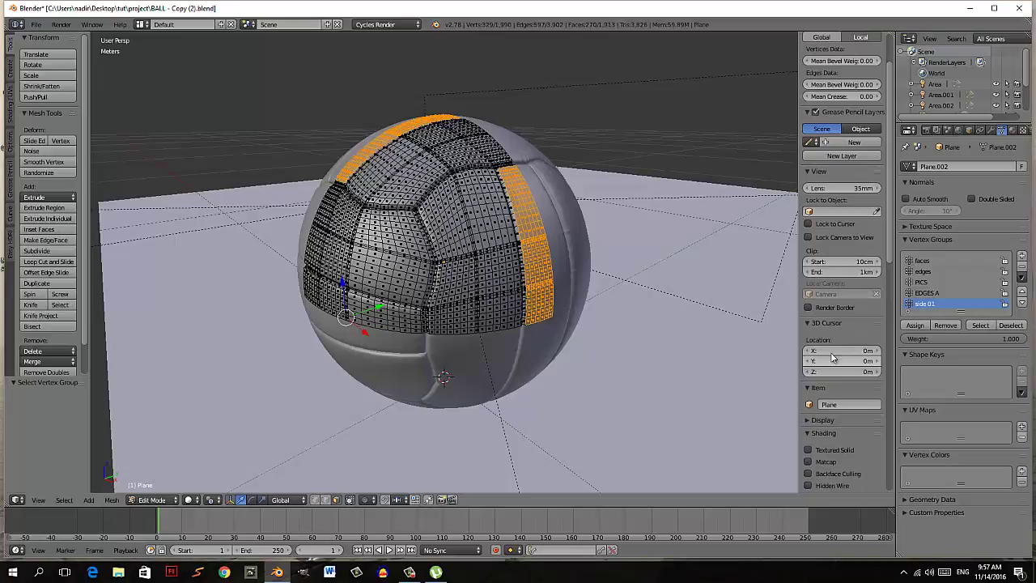
click(1019, 325)
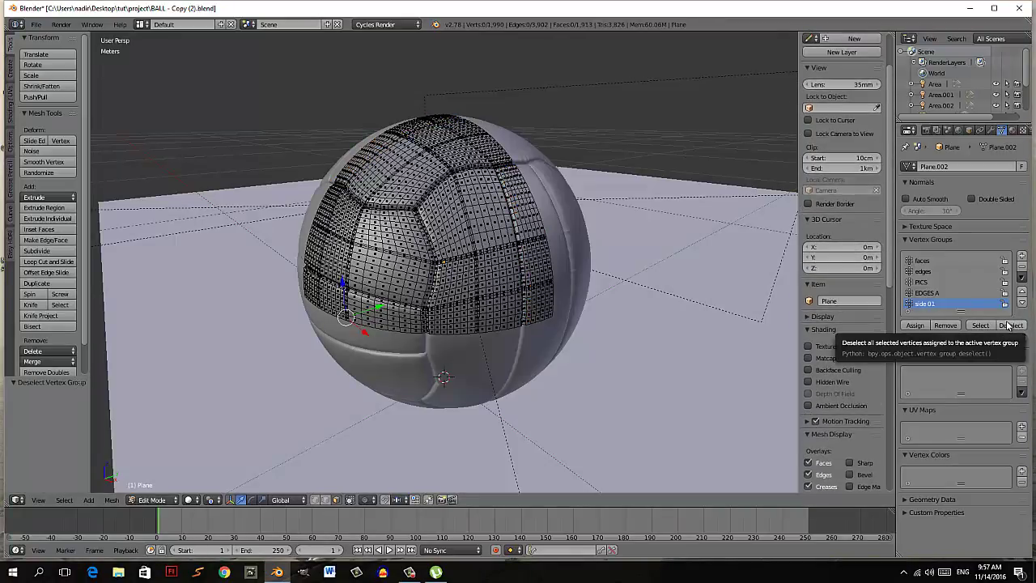
click(924, 260)
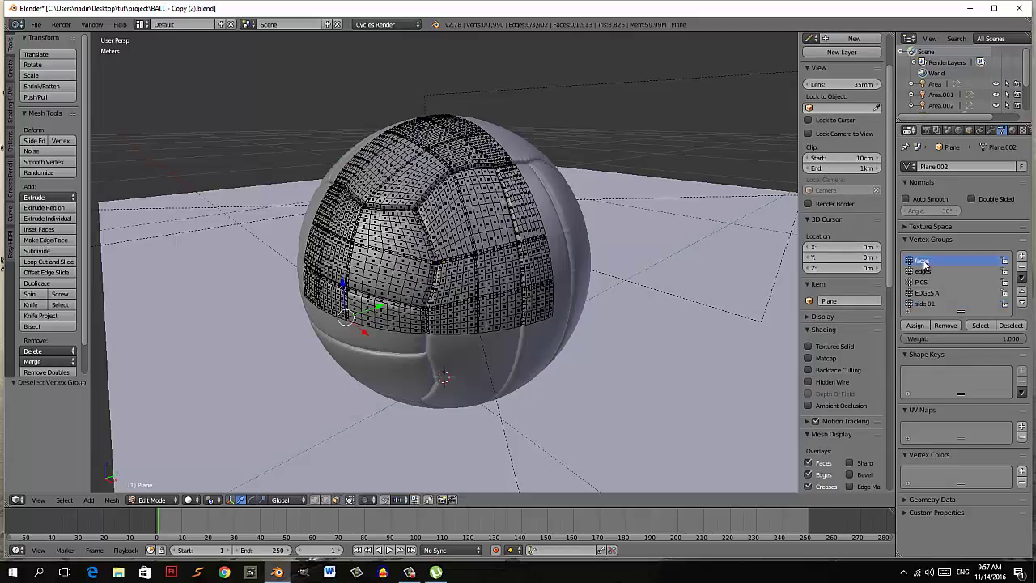
- Select the faces group, then circle-deselect seams down to the top panel and one vertical strip
click(979, 324)
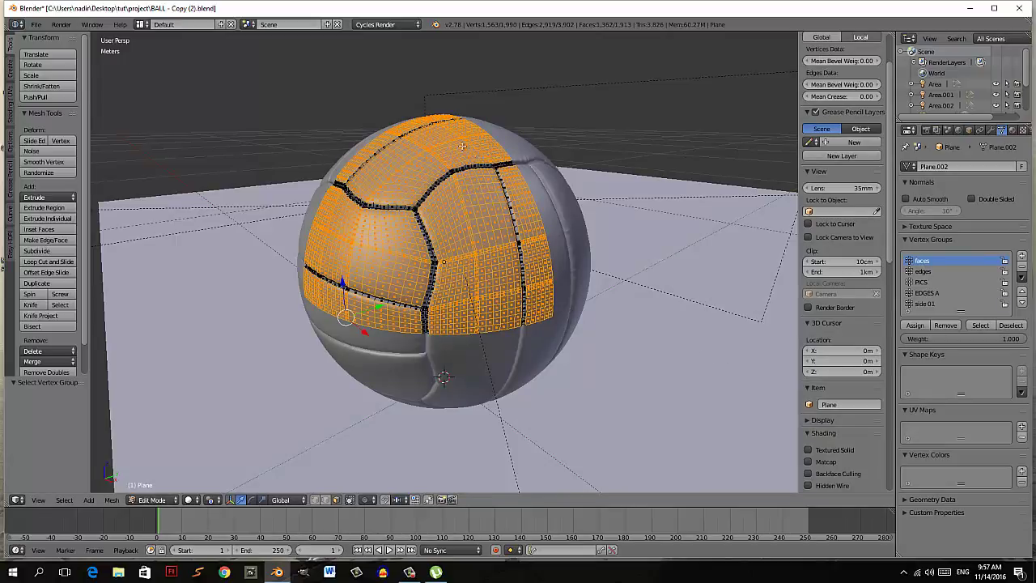
key(c)
middle_drag(526, 180, 542, 317)
key(Escape)
mouse_move(548, 224)
middle_down()
mouse_move(566, 254)
mouse_move(539, 197)
middle_up()
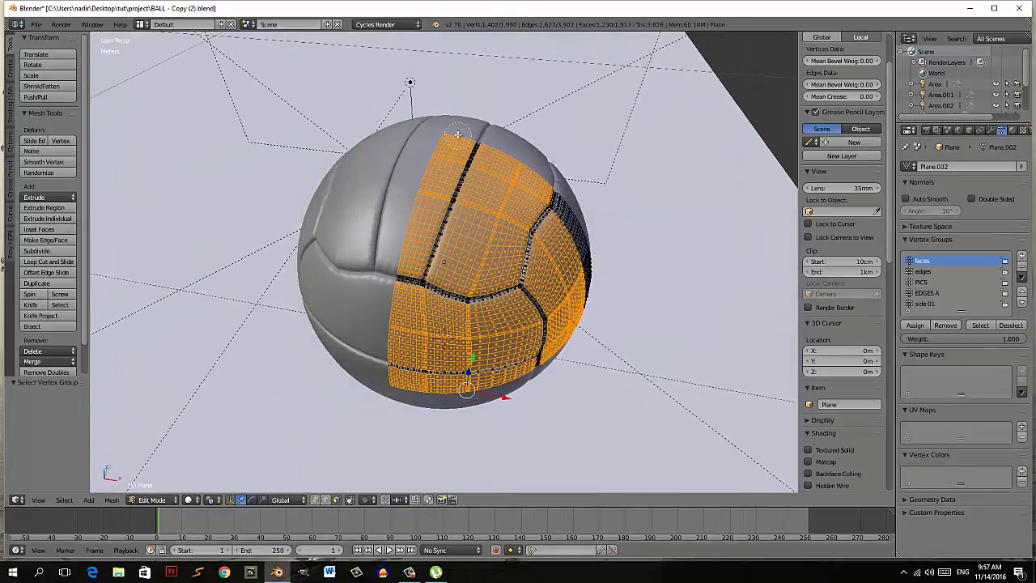
mouse_move(463, 135)
middle_down()
mouse_move(427, 194)
mouse_move(414, 261)
mouse_move(473, 130)
mouse_move(469, 181)
middle_up()
middle_drag(471, 170, 466, 182)
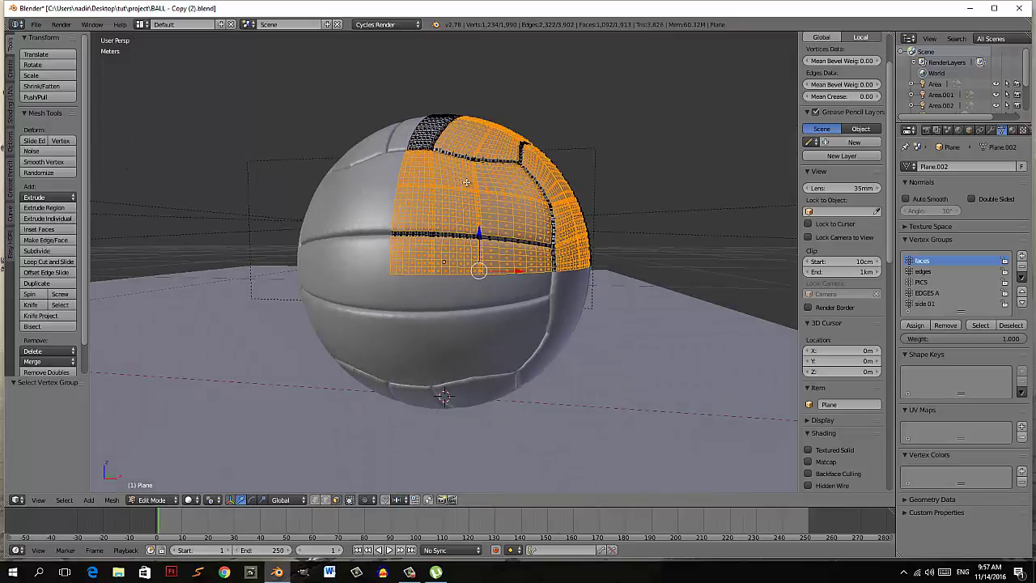
mouse_move(408, 156)
middle_down()
mouse_move(514, 181)
mouse_move(534, 233)
mouse_move(534, 212)
mouse_move(534, 263)
mouse_move(486, 275)
mouse_move(401, 267)
mouse_move(479, 246)
mouse_move(498, 231)
mouse_move(485, 198)
mouse_move(400, 212)
mouse_move(488, 215)
mouse_move(441, 203)
mouse_move(445, 218)
mouse_move(445, 202)
mouse_move(408, 191)
middle_up()
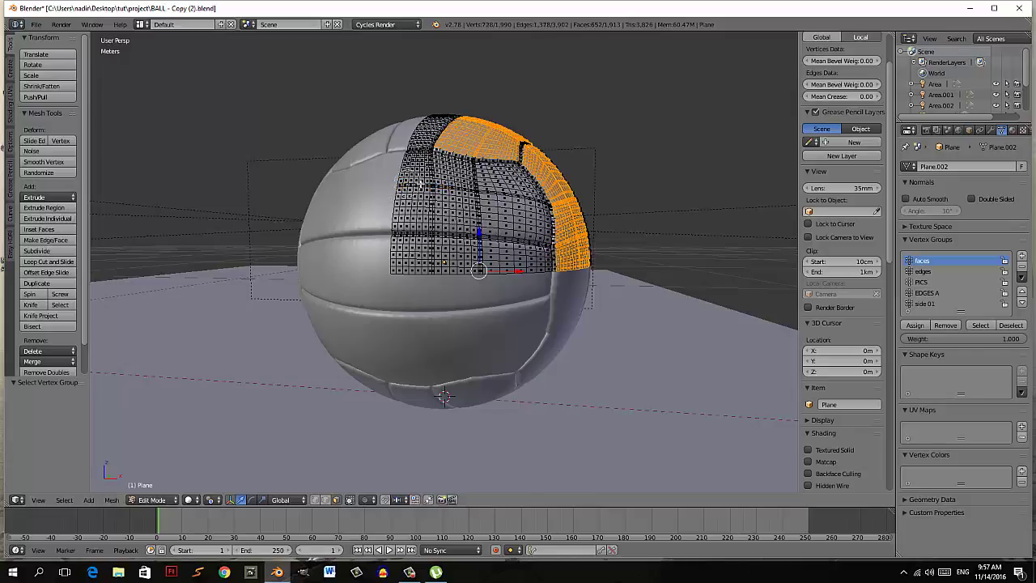
mouse_move(484, 190)
middle_down()
mouse_move(451, 219)
mouse_move(437, 217)
middle_up()
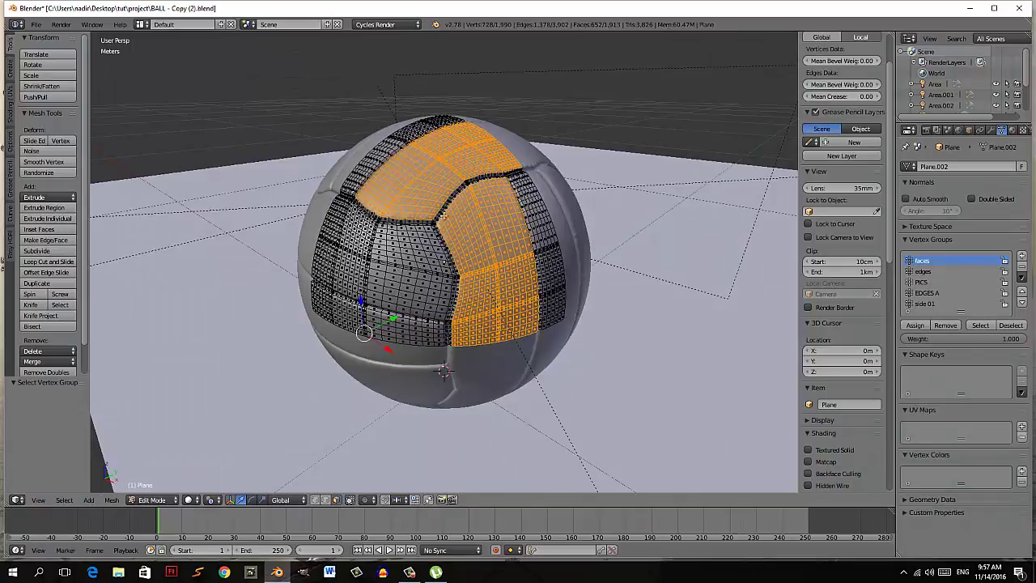
- Add vertex group side02, assign the chosen panels, then verify and clear the selection
click(1021, 256)
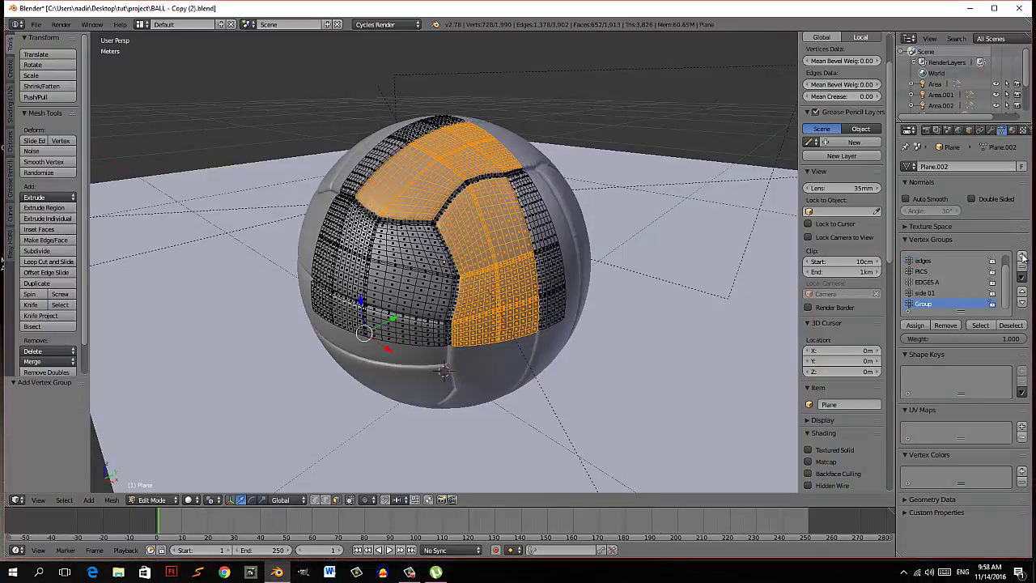
double_click(934, 303)
text(side02)
click(920, 325)
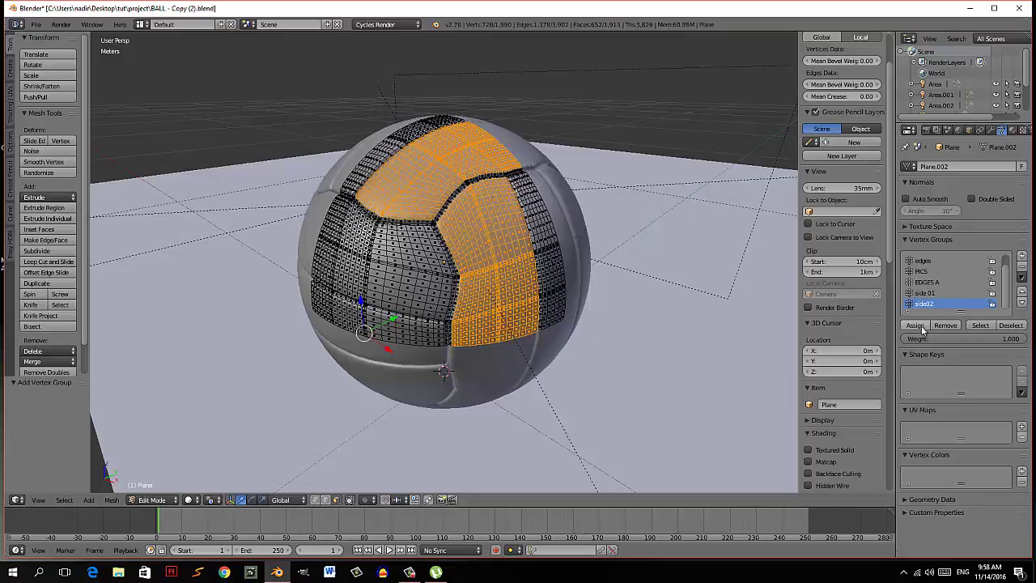
click(1008, 326)
click(981, 326)
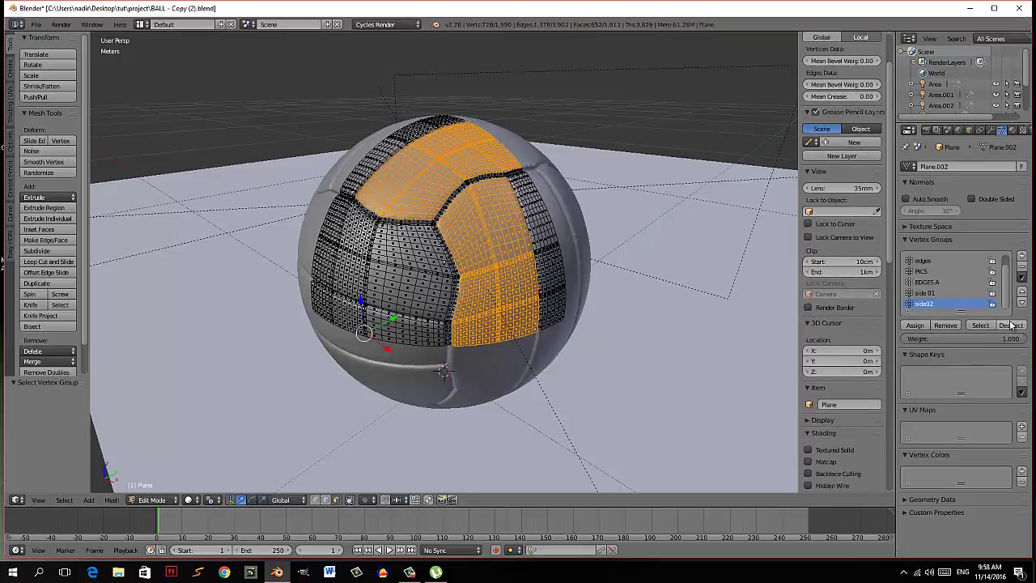
click(1009, 325)
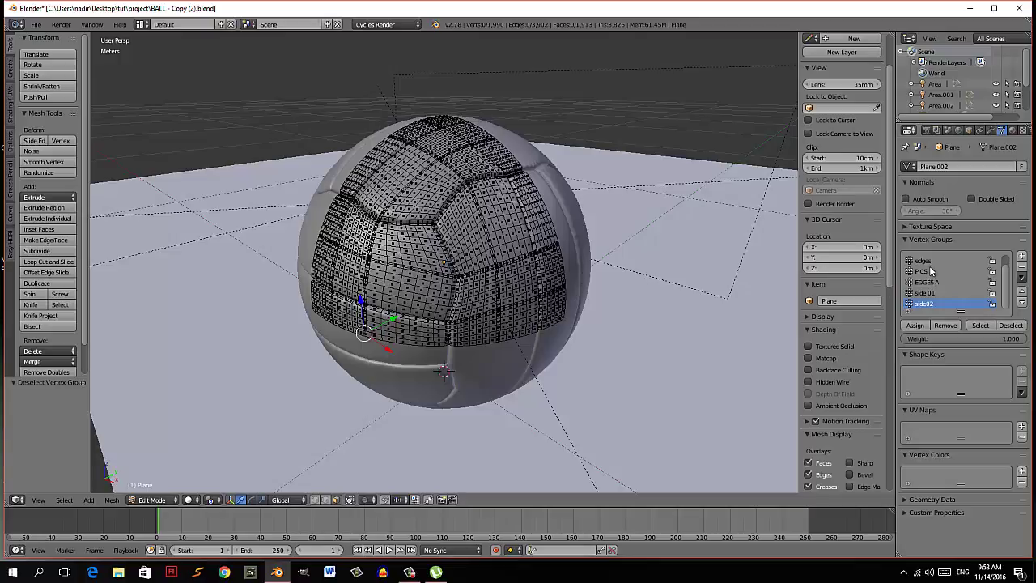
- Select the faces group's vertices, then circle-deselect the unwanted panels on the right and upper left
scroll(931, 279, up, 1)
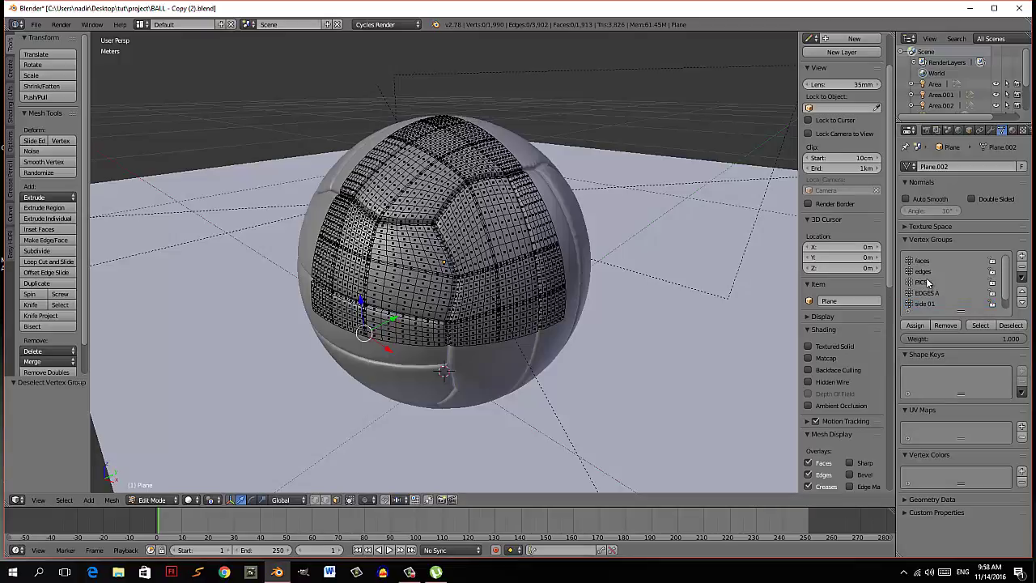
click(926, 262)
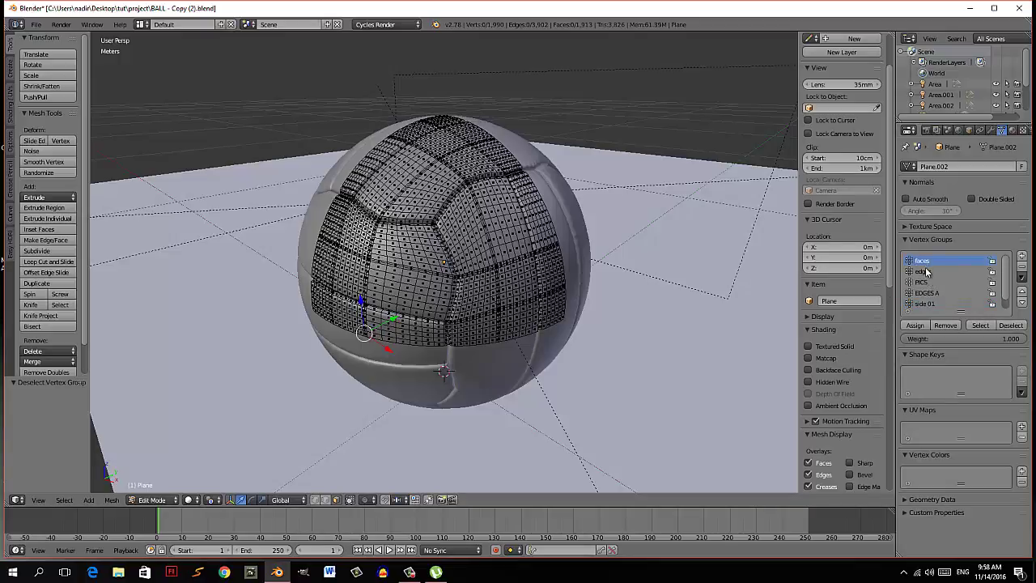
click(979, 325)
middle_drag(619, 301, 623, 304)
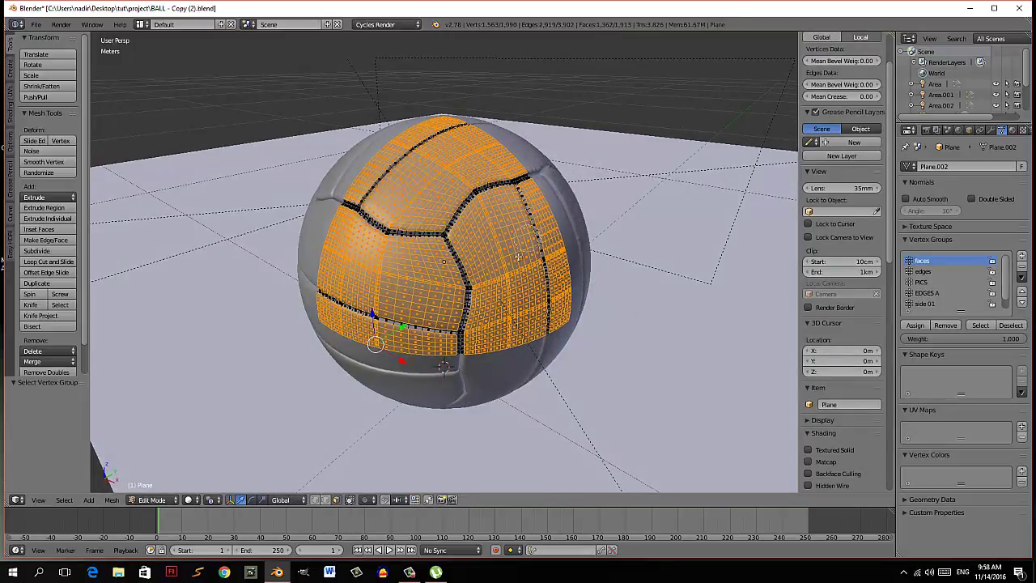
mouse_move(522, 228)
middle_down()
mouse_move(518, 267)
mouse_move(466, 234)
mouse_move(484, 283)
mouse_move(478, 352)
middle_up()
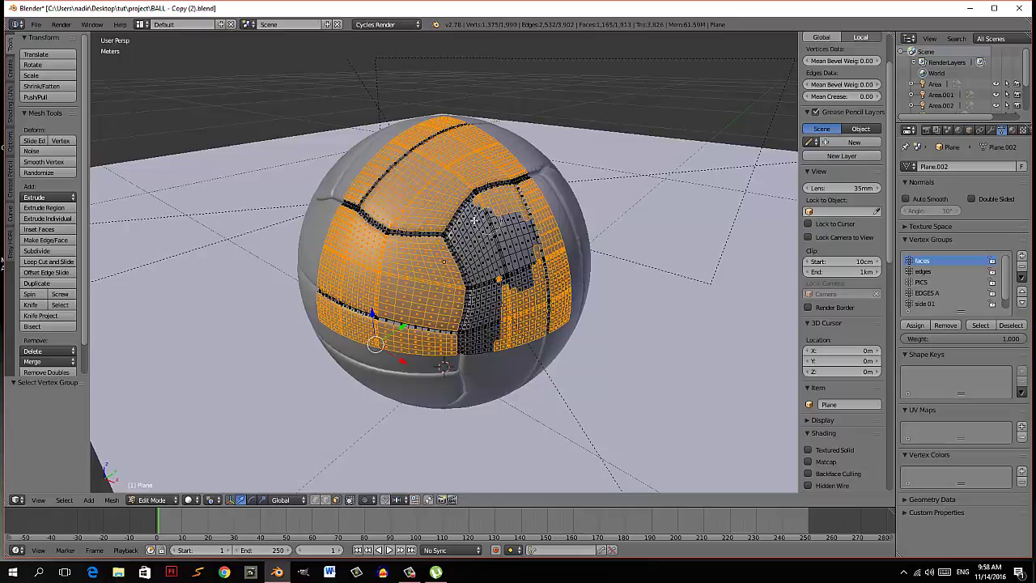
mouse_move(426, 217)
middle_down()
mouse_move(369, 193)
mouse_move(369, 170)
mouse_move(428, 178)
mouse_move(422, 141)
mouse_move(558, 235)
mouse_move(541, 263)
mouse_move(563, 307)
mouse_move(543, 348)
mouse_move(530, 327)
middle_up()
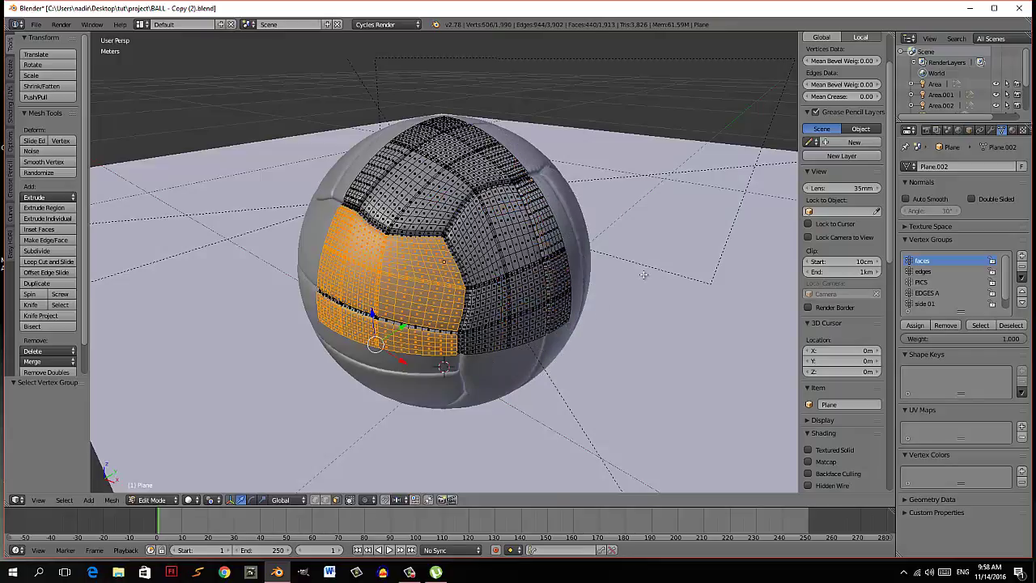
- Orbit with the numpad to check the front panel block and add a new vertex group
key(KP_4)
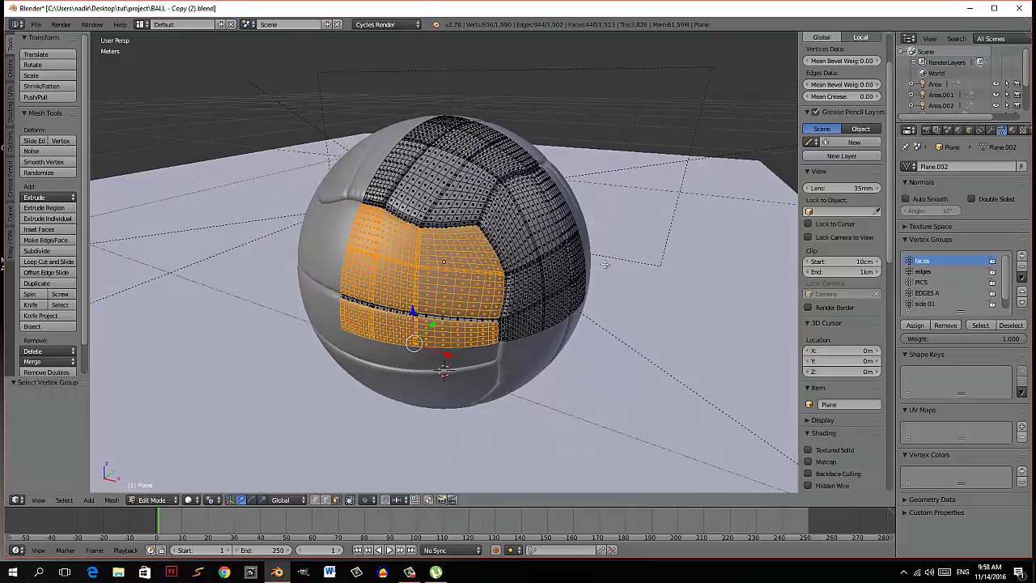
key(KP_8)
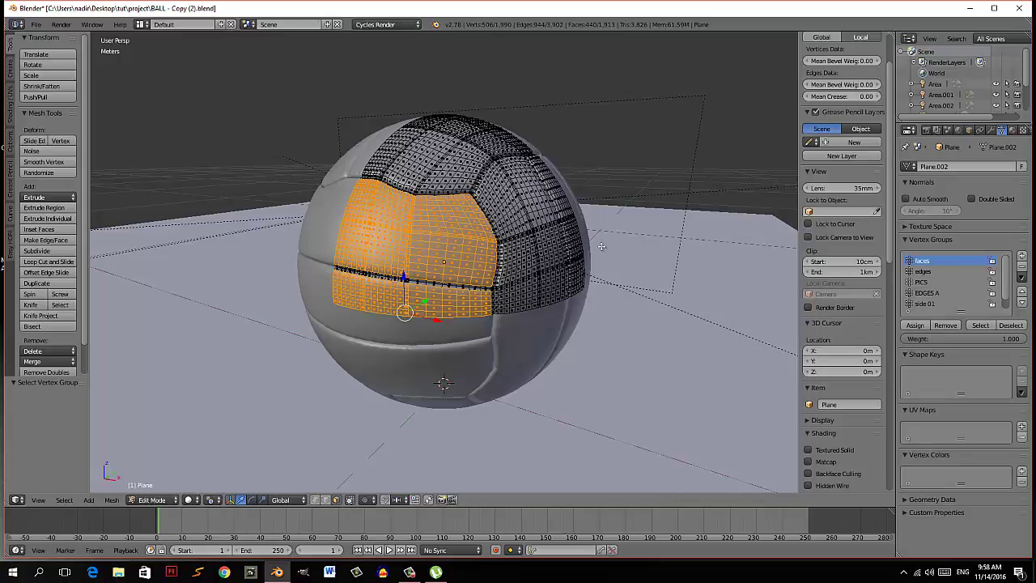
key(KP_8)
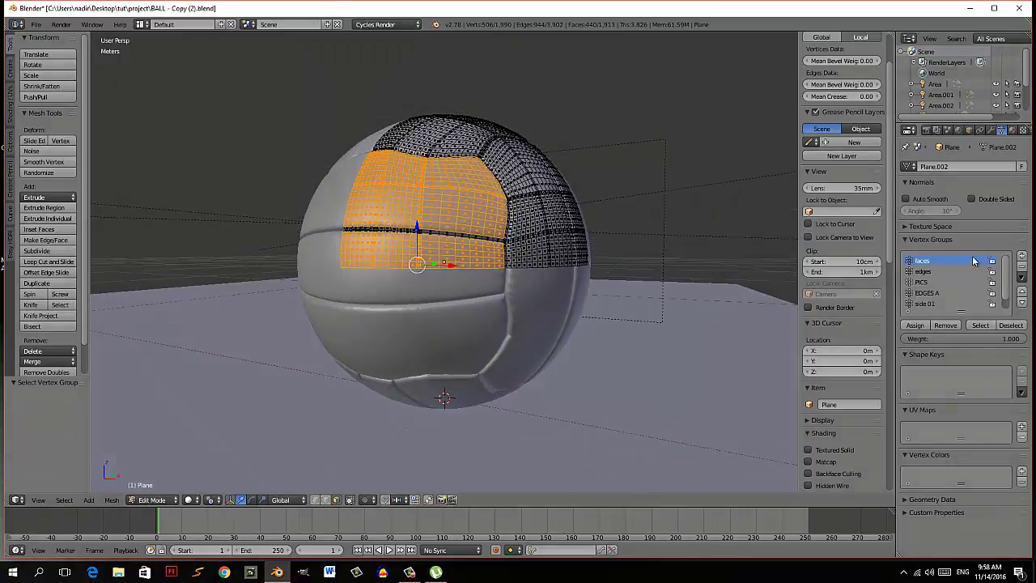
click(1021, 257)
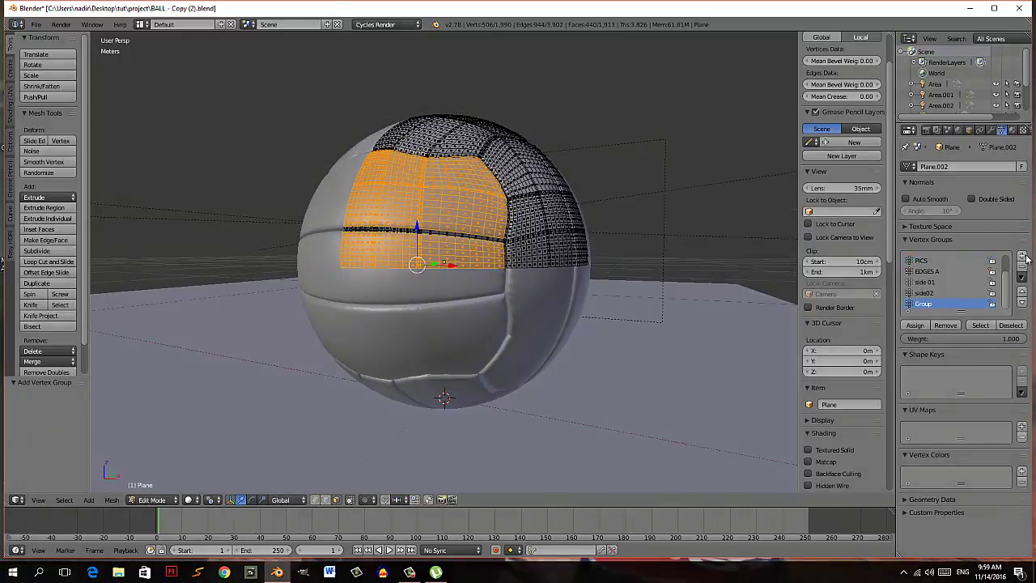
- Rename the new vertex group to front, assign the selected panels, and verify with Select/Deselect
double_click(923, 305)
key(BackSpace)
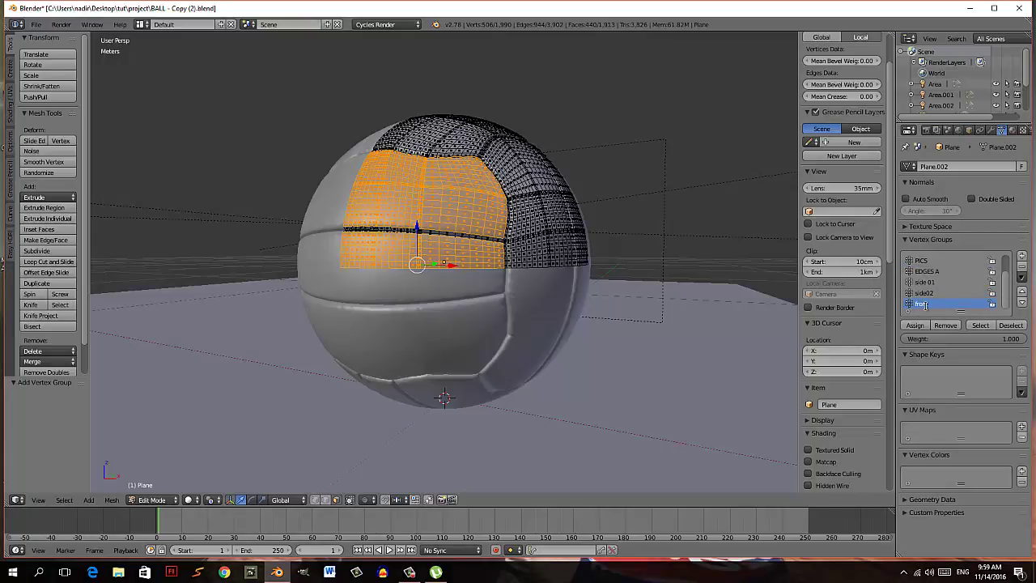
text(t)
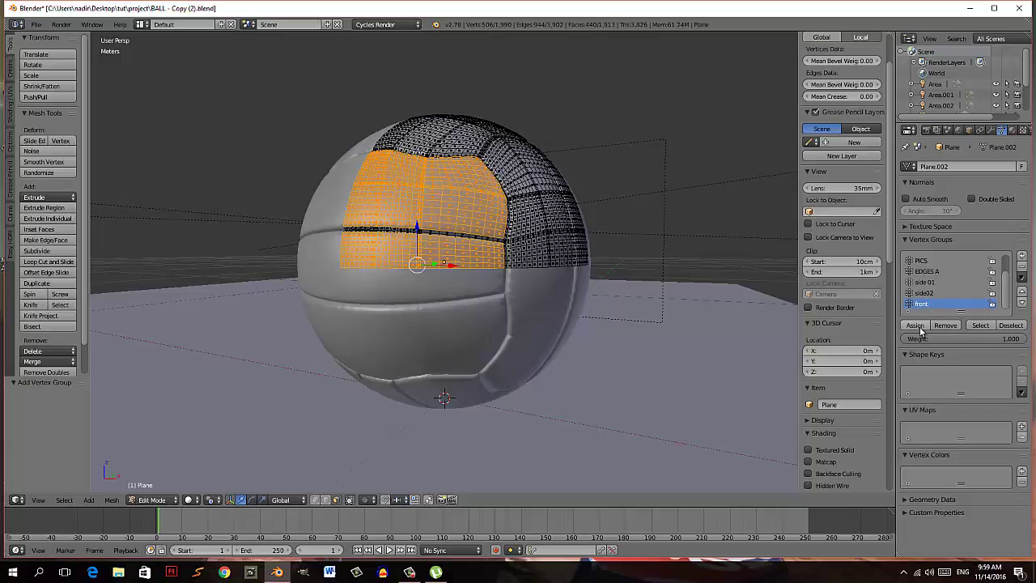
click(1010, 325)
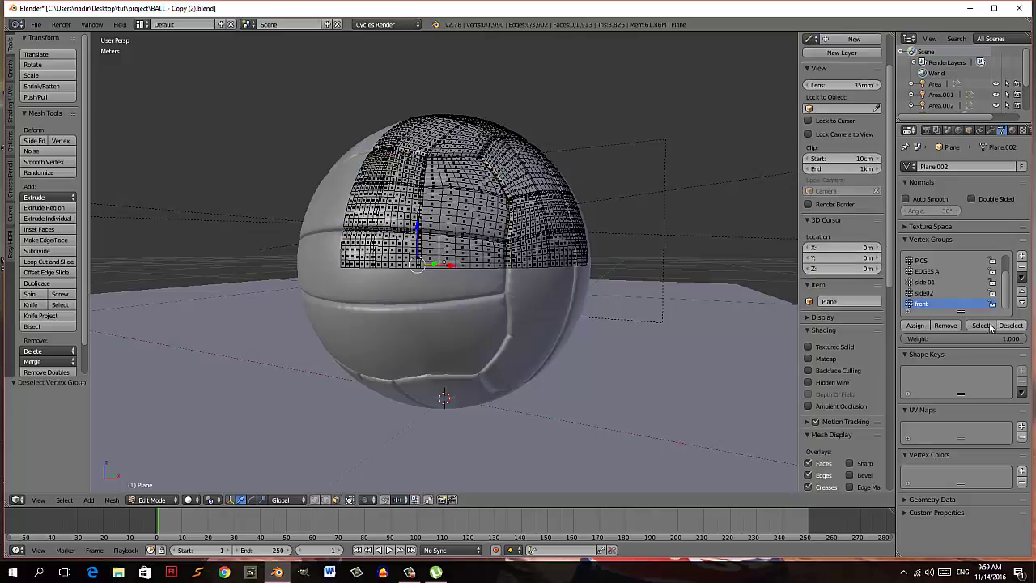
click(979, 324)
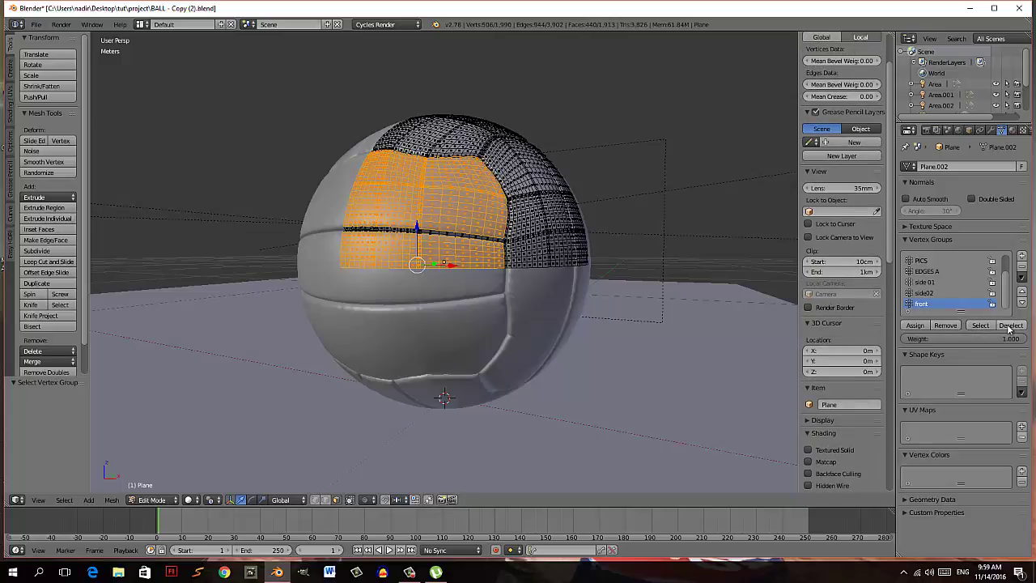
click(1009, 326)
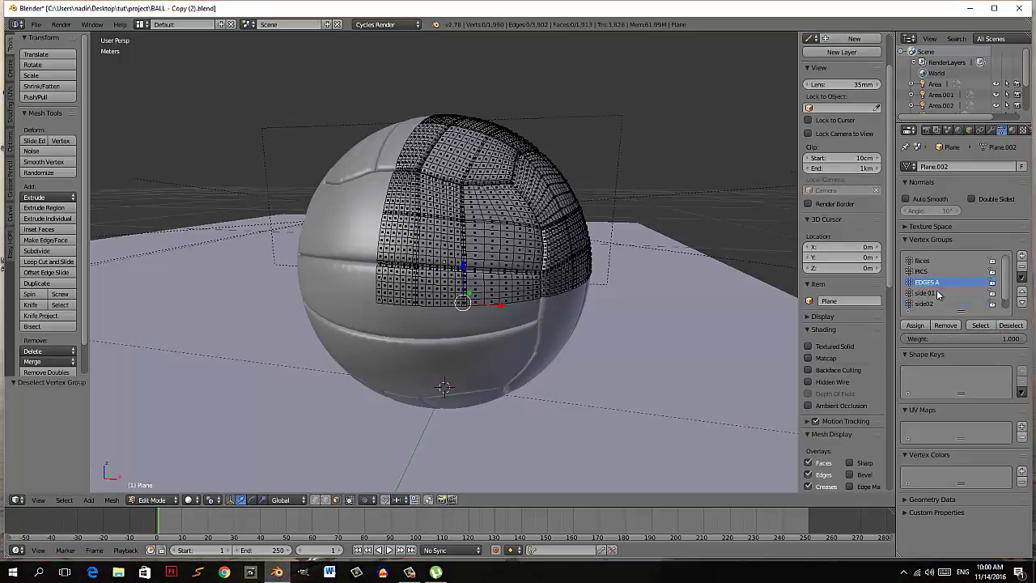
- Select the whole faces vertex group on the ball again
click(926, 271)
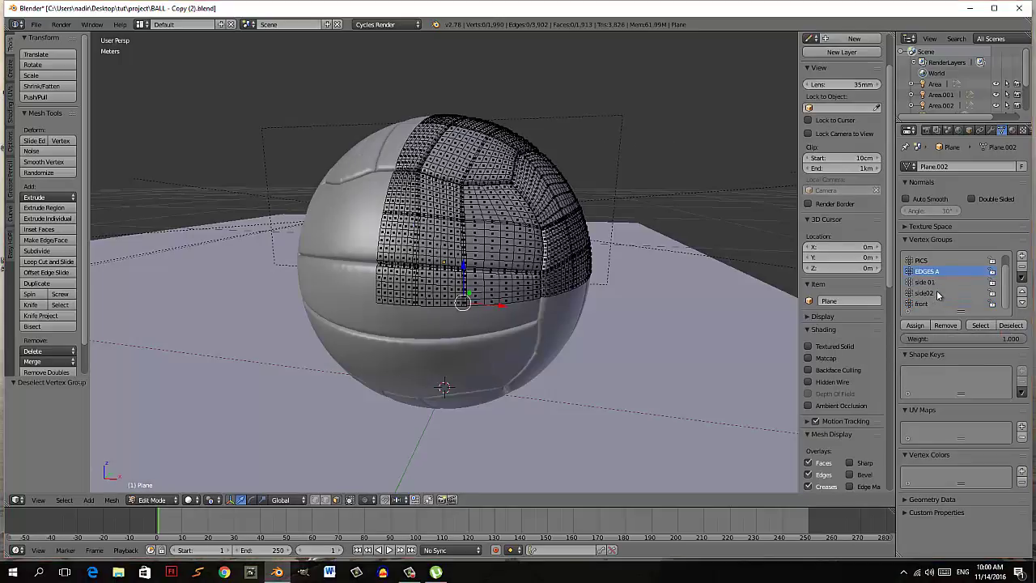
scroll(937, 293, up, 1)
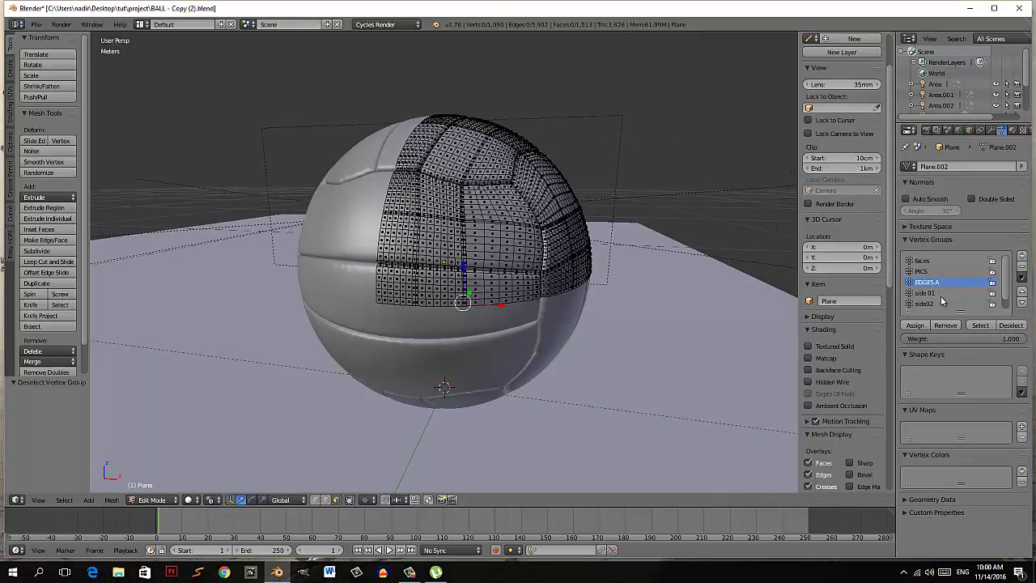
click(923, 261)
click(981, 325)
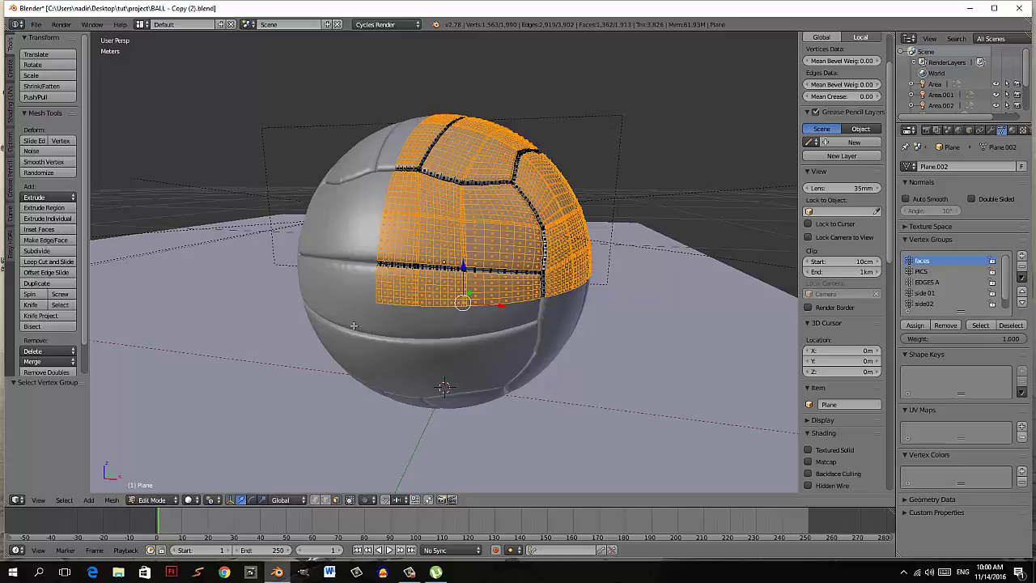
- Invert the selection to the seam edges and create a vertex group named edges 01
click(64, 500)
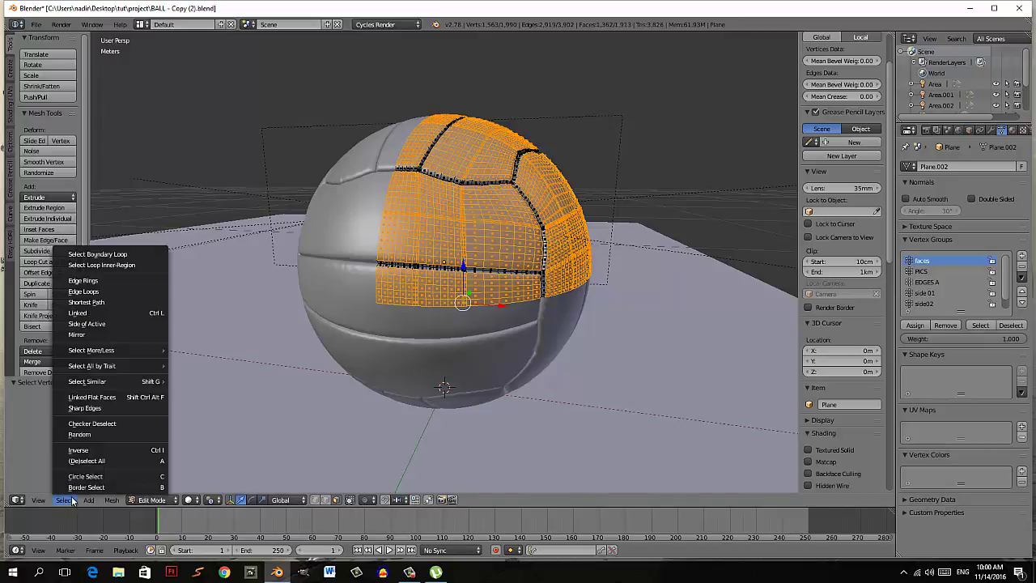
click(93, 451)
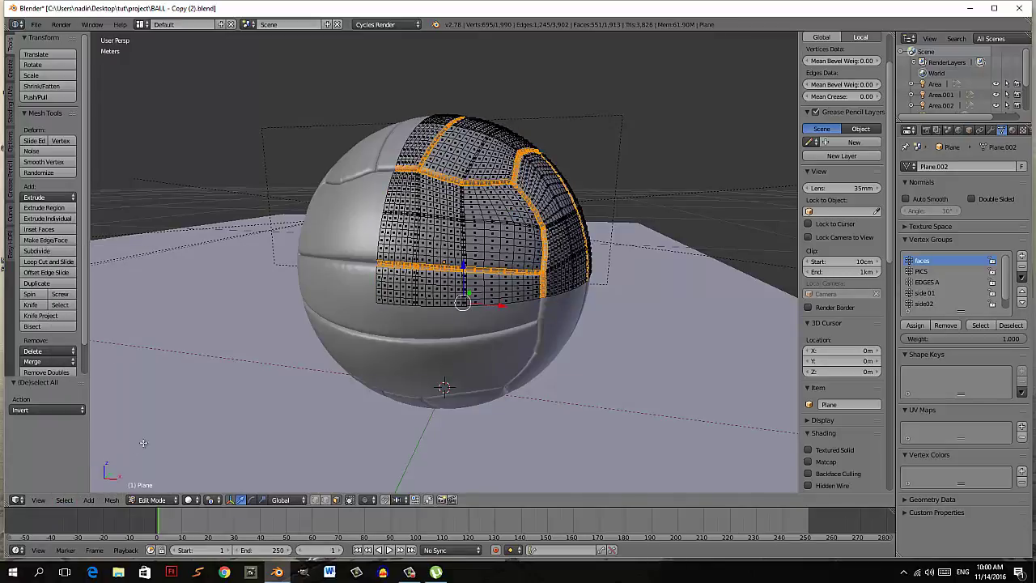
click(1022, 257)
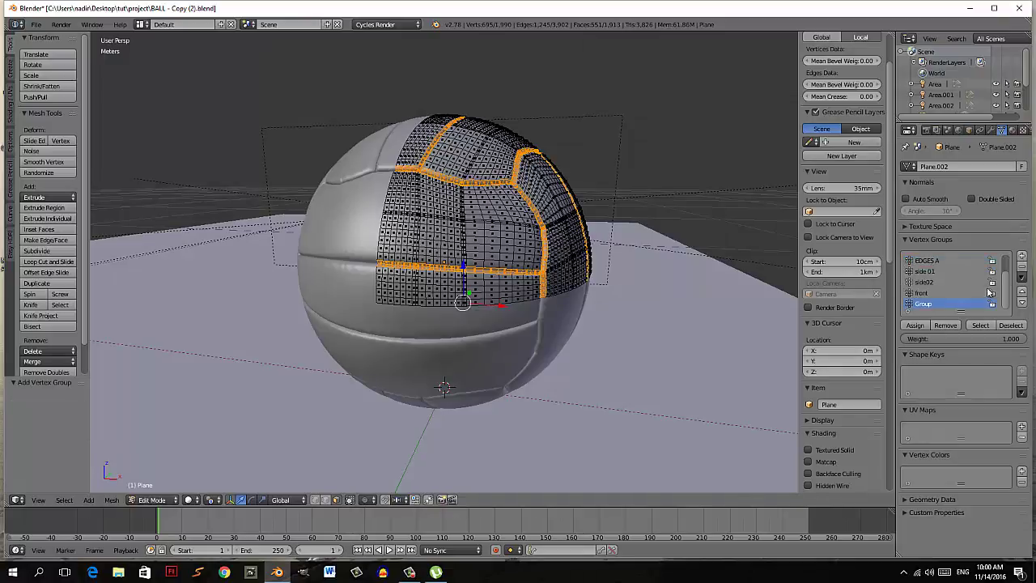
double_click(931, 305)
text(edges)
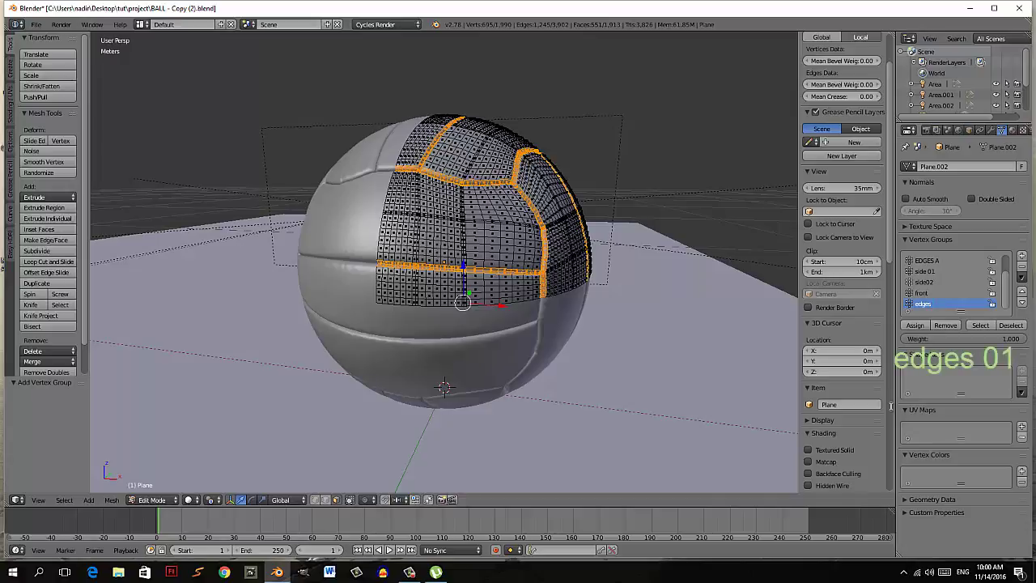
text(01)
key(Return)
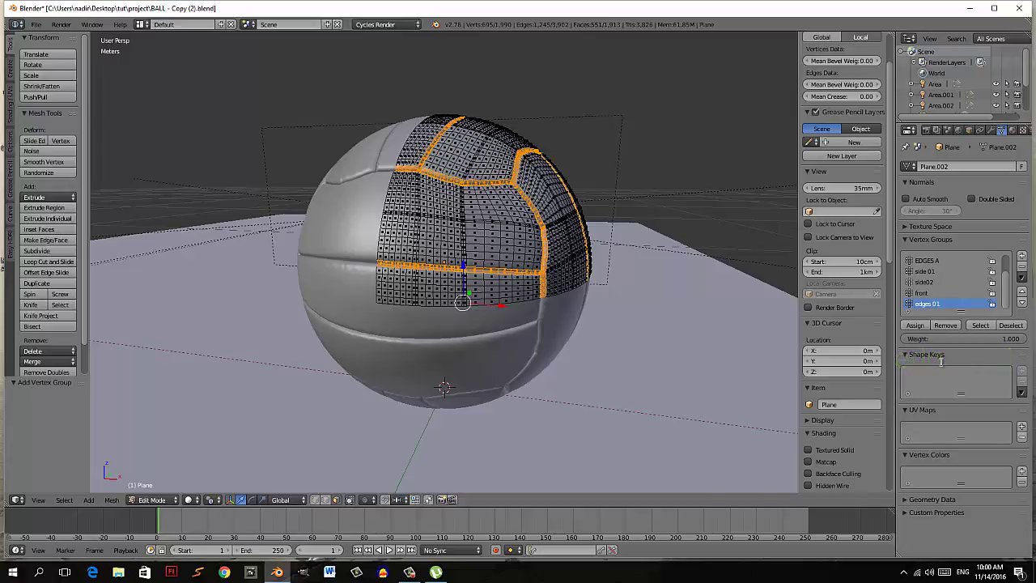
- Assign the seam edges to edges 01, check with Select/Deselect, and leave nothing selected
click(915, 325)
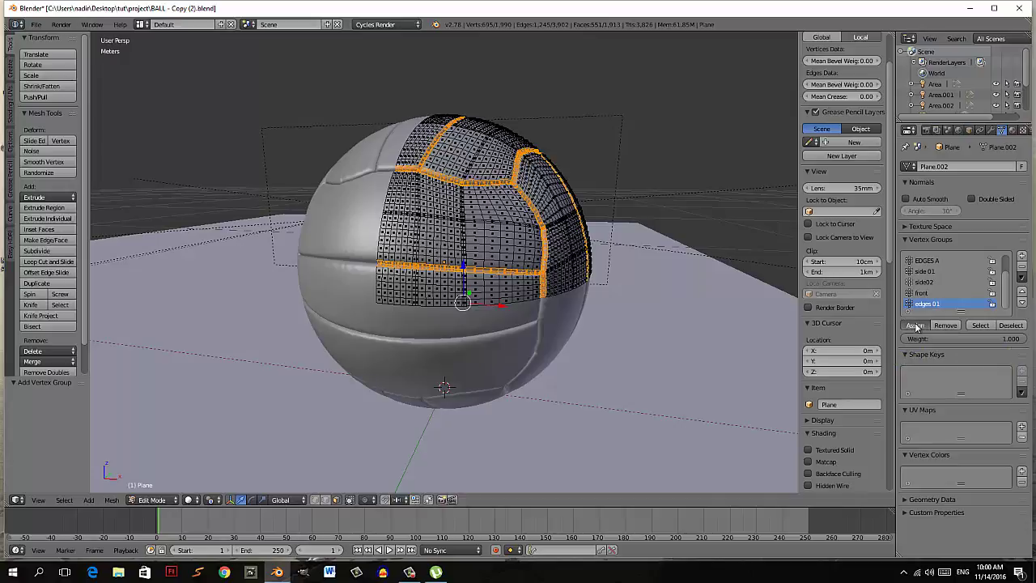
click(1011, 326)
click(980, 325)
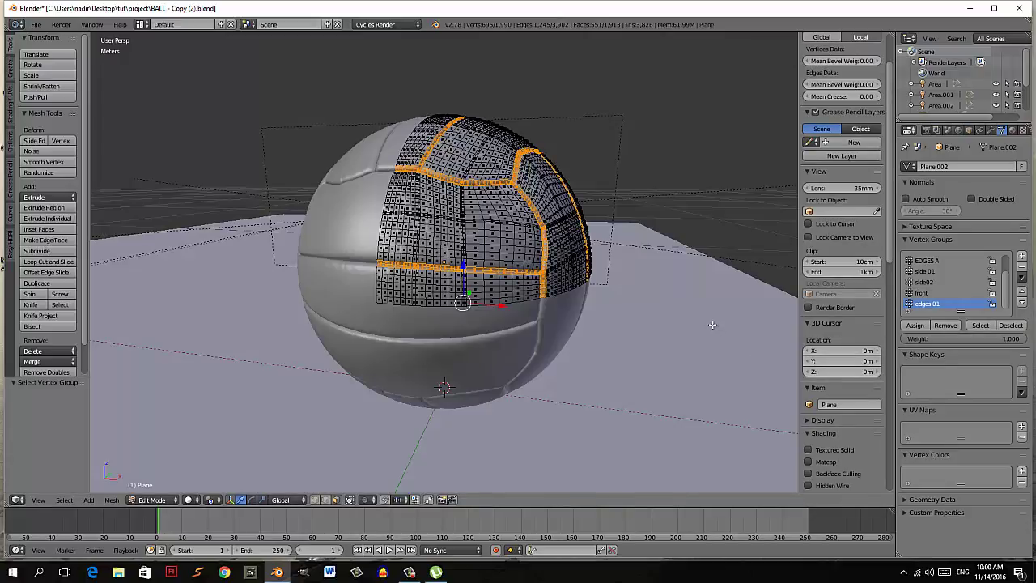
click(1010, 325)
scroll(952, 286, up, 2)
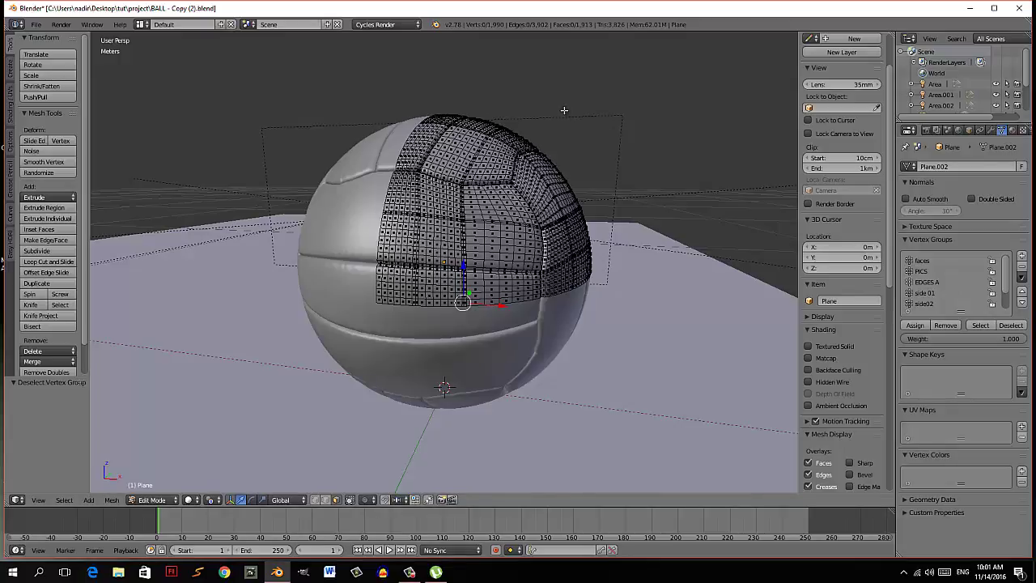
- In Object Mode, duplicate the ball in place and move the copy to layer 2
key(Tab)
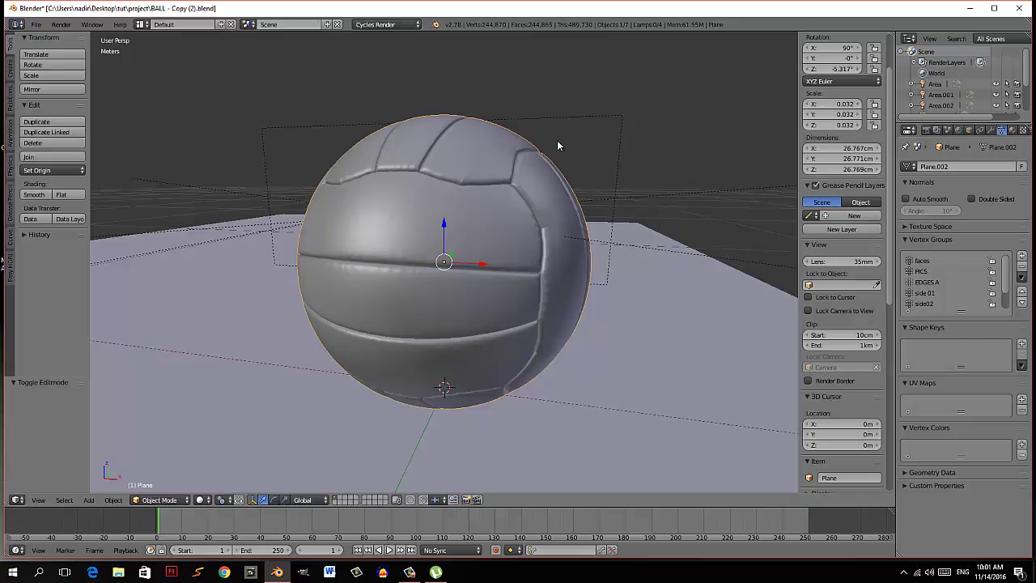
key(shift+d)
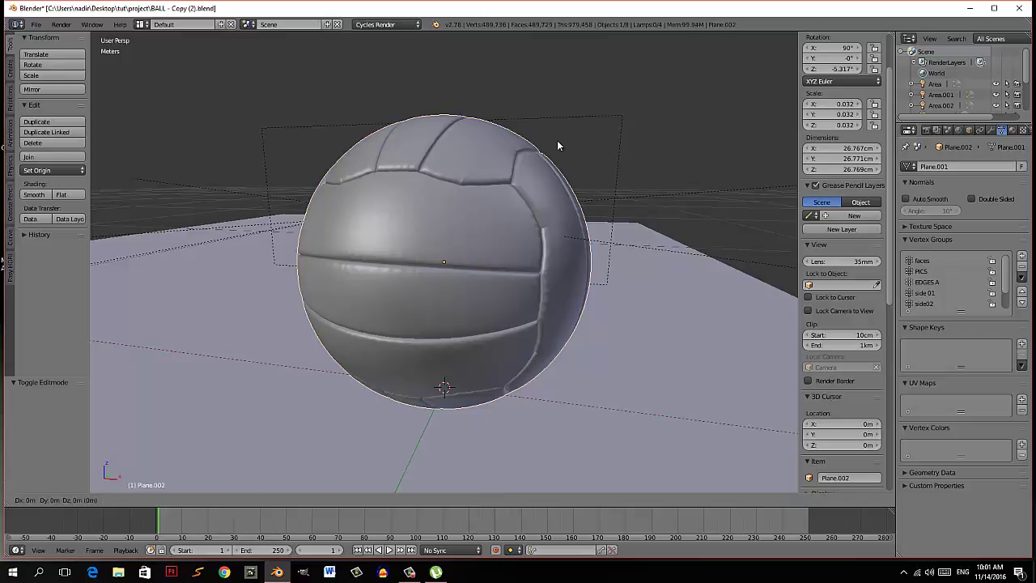
right_click(557, 146)
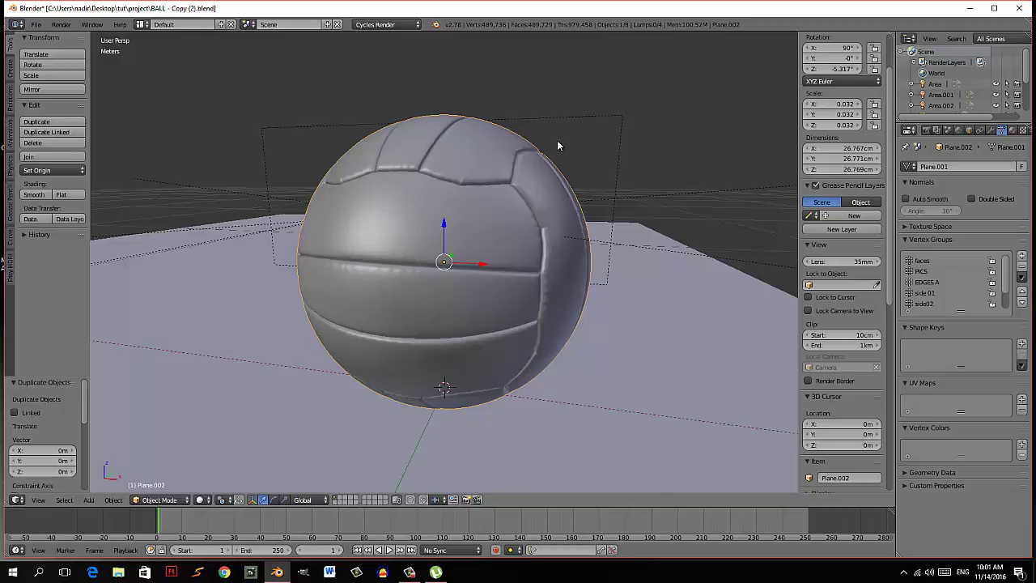
key(m)
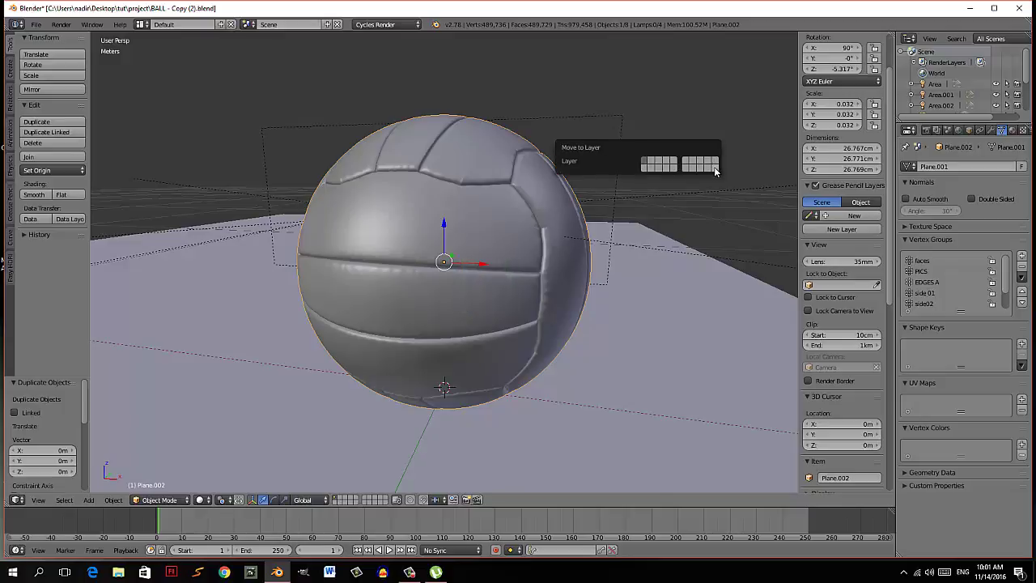
click(713, 170)
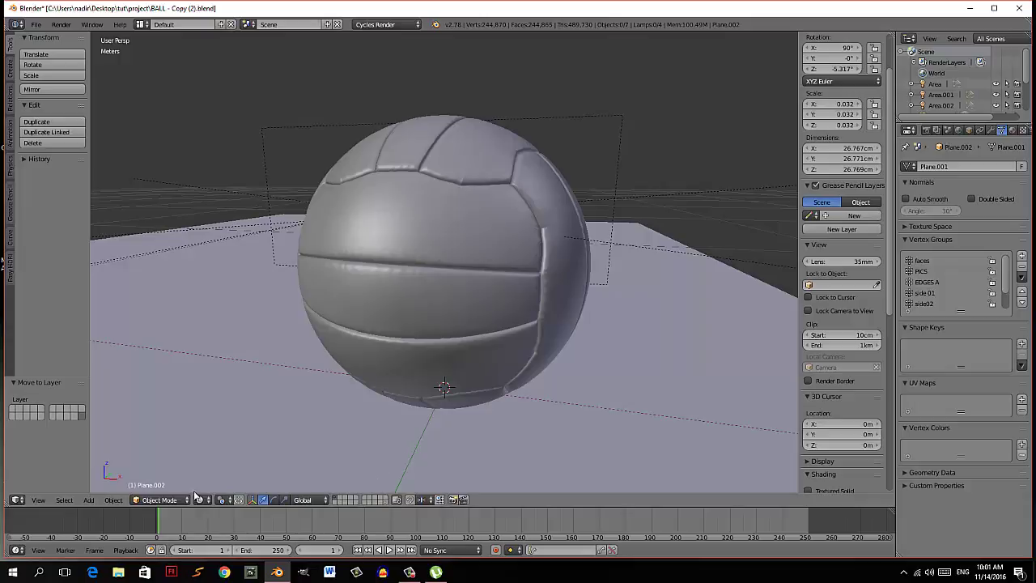
- Check the backup on layer 2, return to the original layer, and reselect the ball
click(161, 499)
click(316, 420)
click(384, 501)
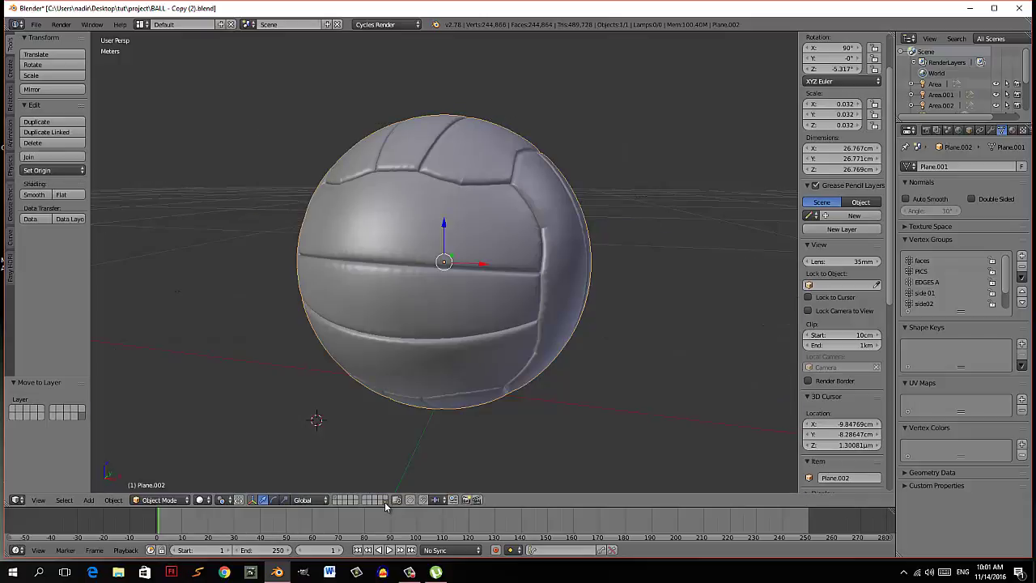
click(335, 502)
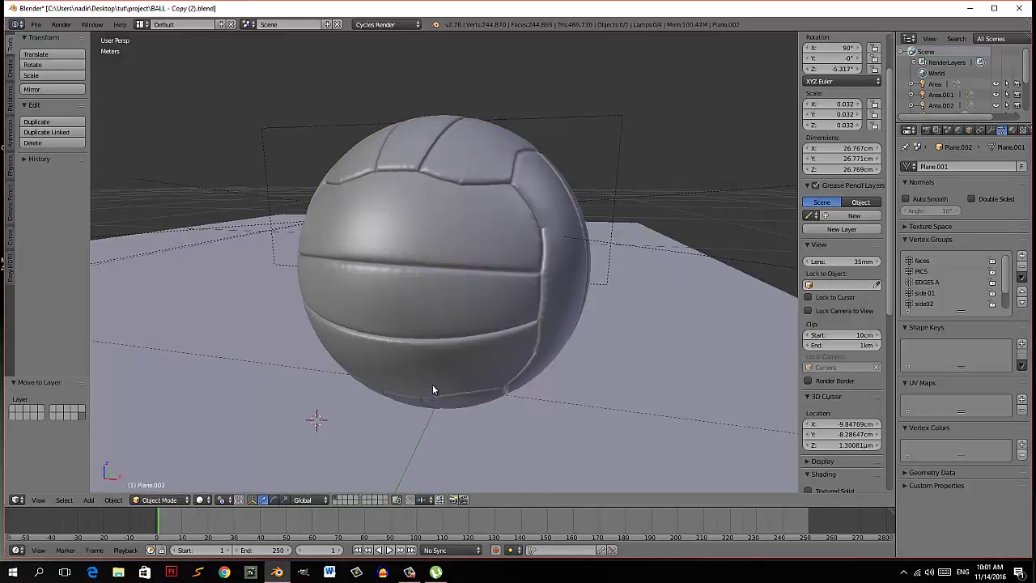
right_click(447, 262)
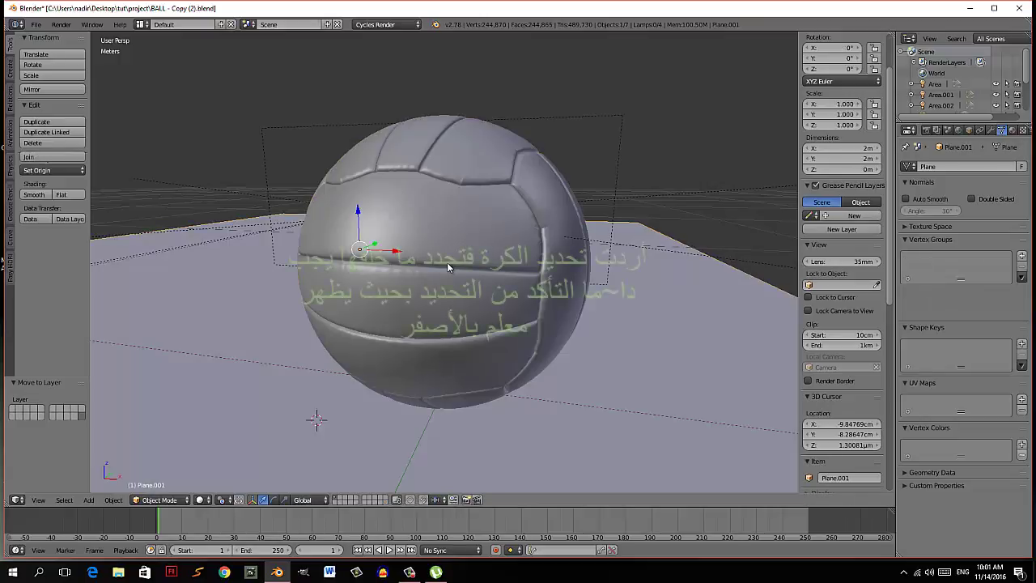
right_click(433, 234)
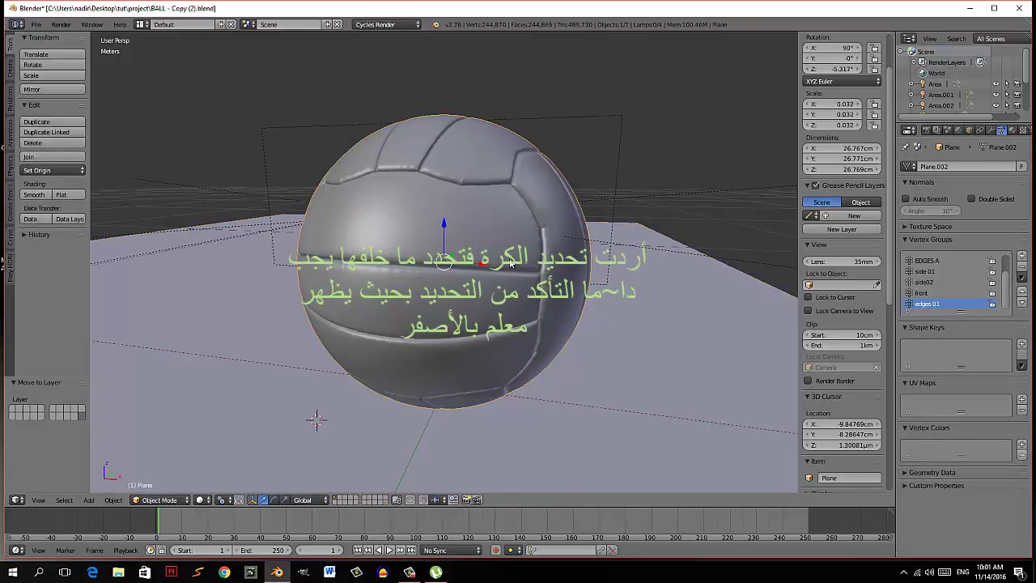
- In Edit Mode, remove the faces, EDGES A and PICS vertex groups with the minus button
key(Tab)
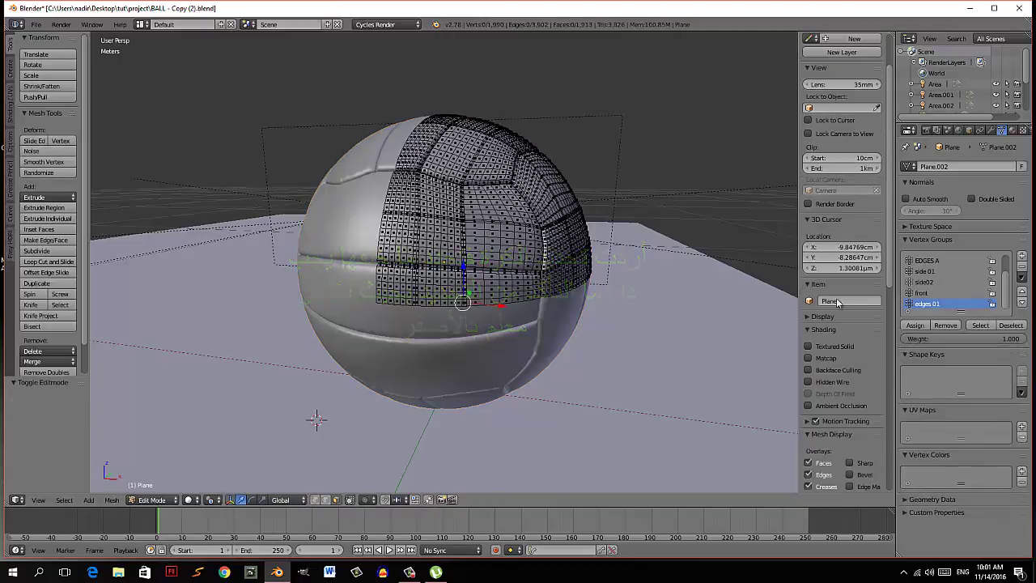
scroll(948, 280, up, 2)
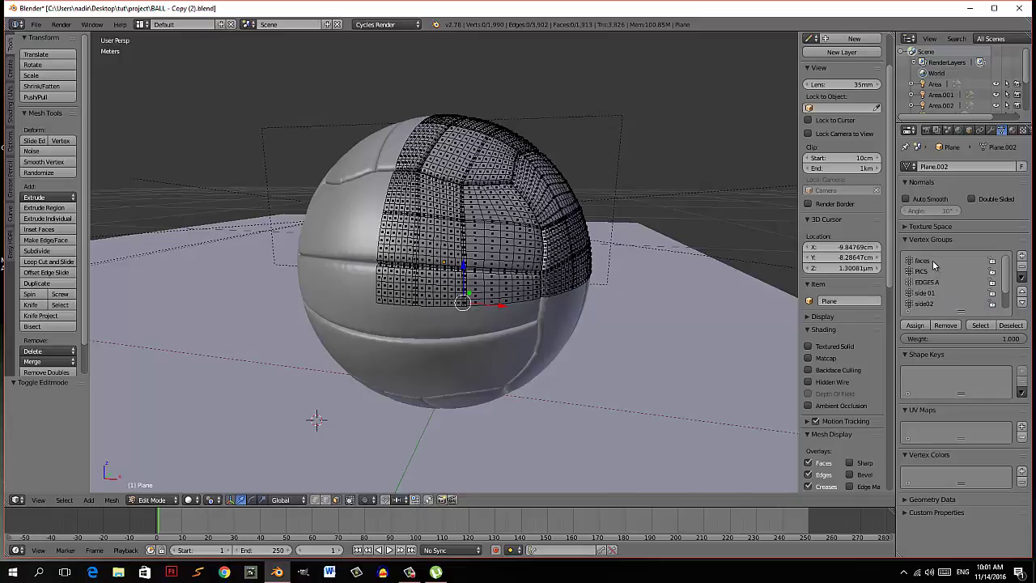
click(932, 261)
click(1021, 266)
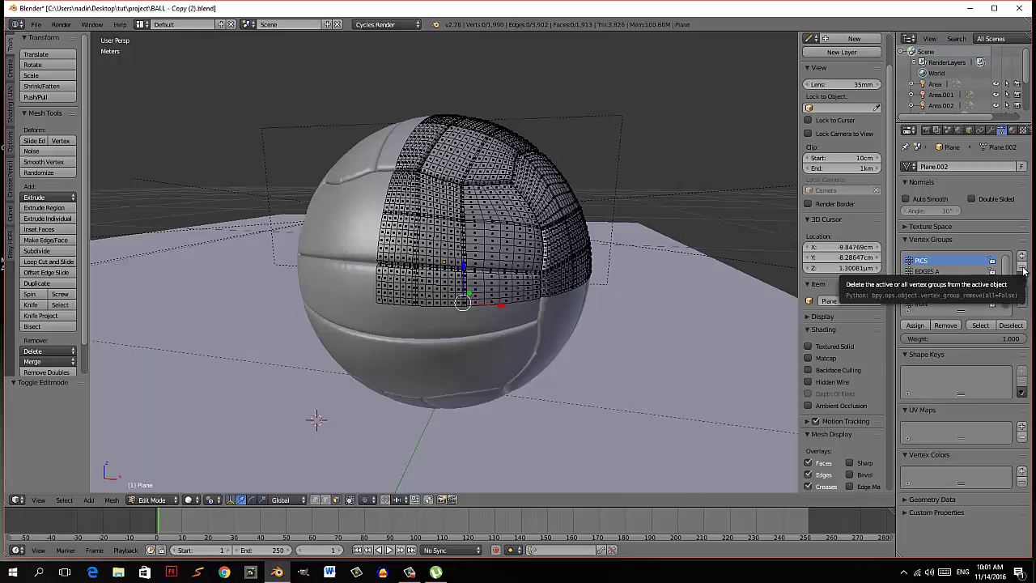
click(947, 275)
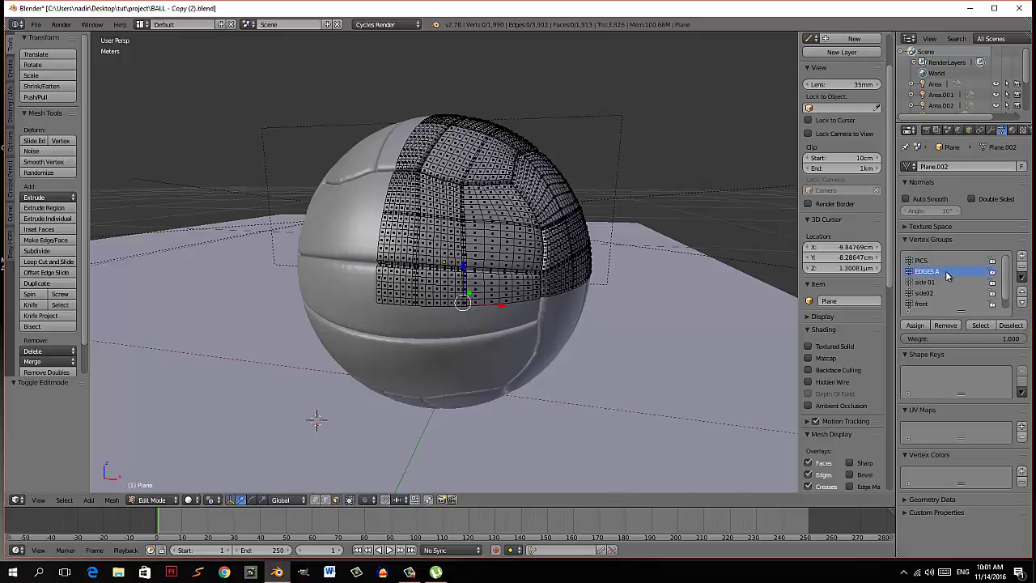
click(1021, 266)
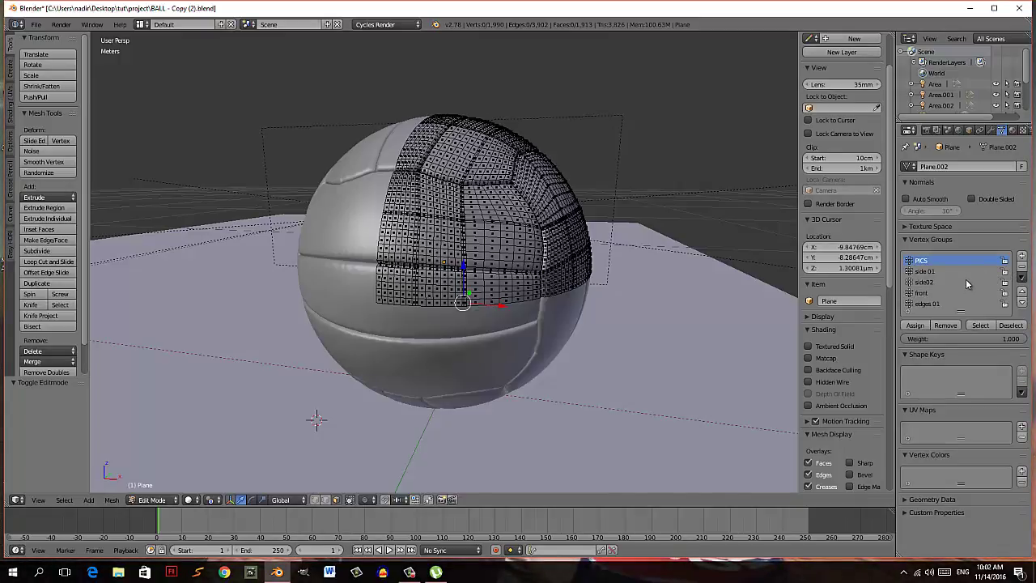
click(1021, 267)
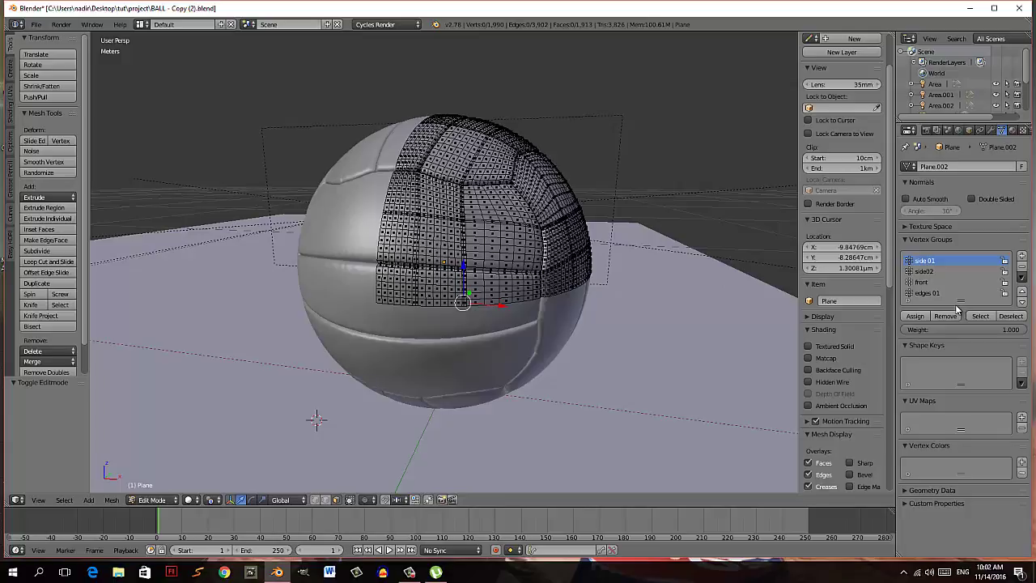
- Select the side 01 group's panels and add two material slots to the ball
click(980, 315)
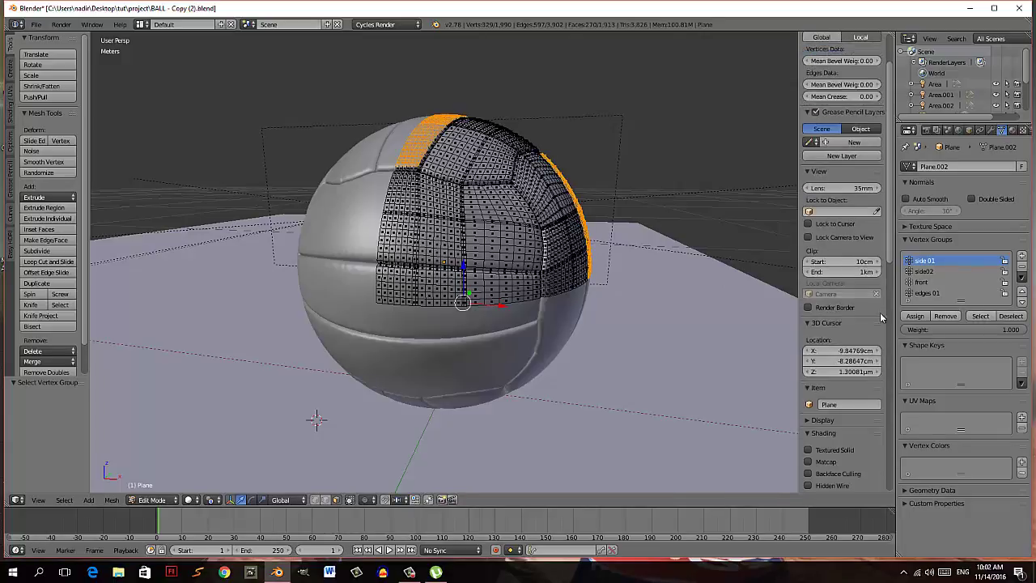
middle_drag(656, 296, 594, 297)
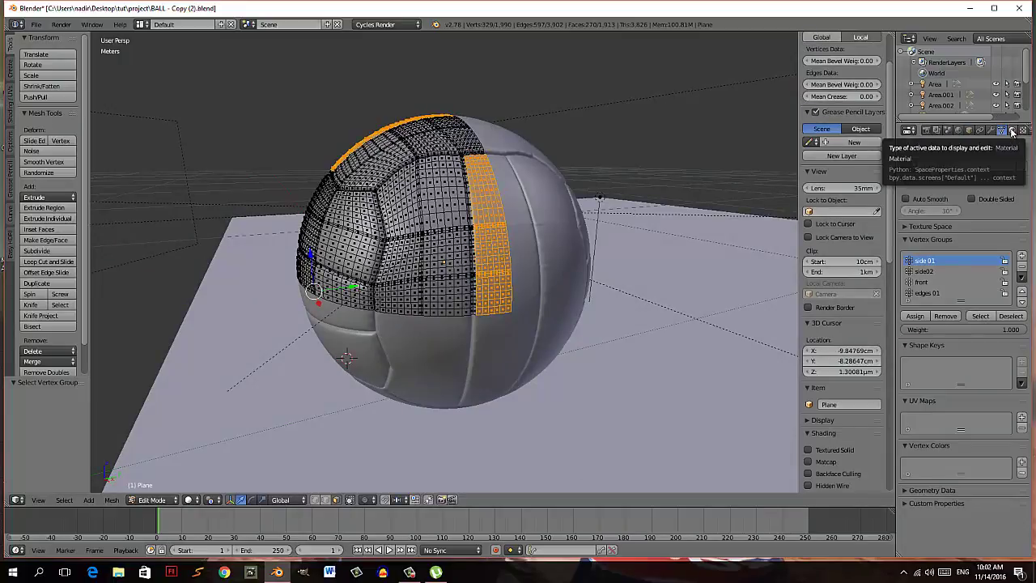
click(1011, 131)
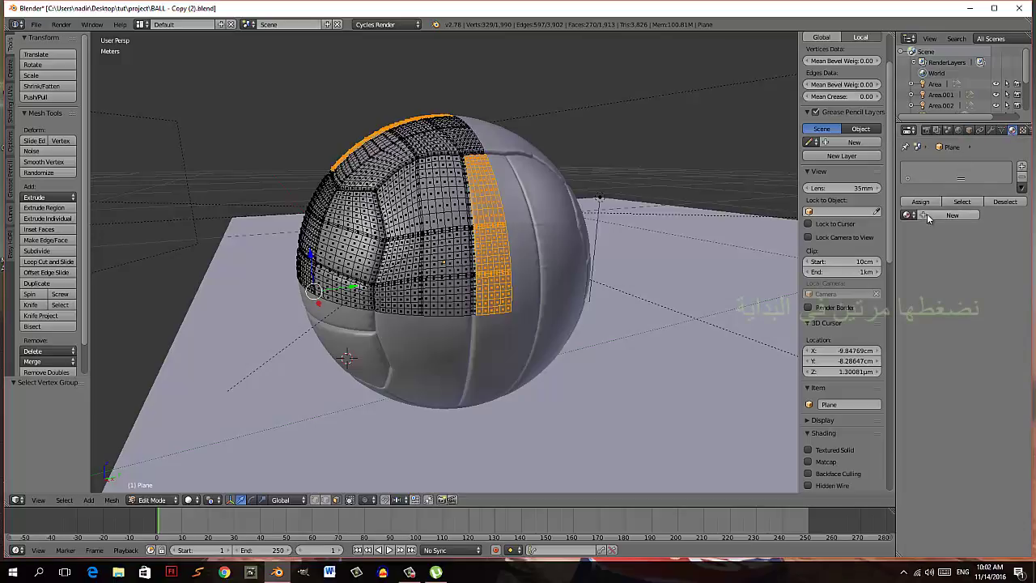
click(1021, 170)
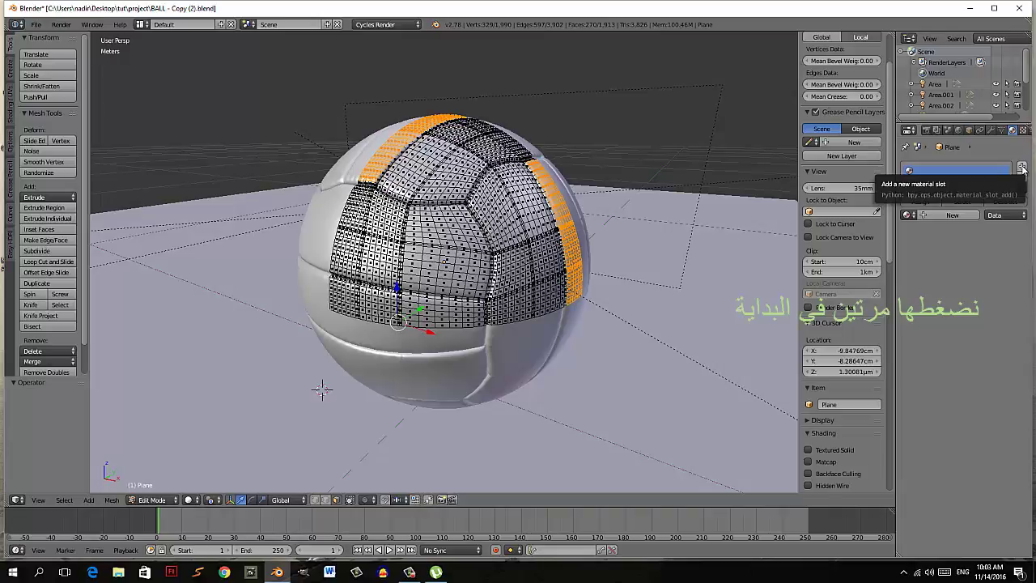
click(1021, 168)
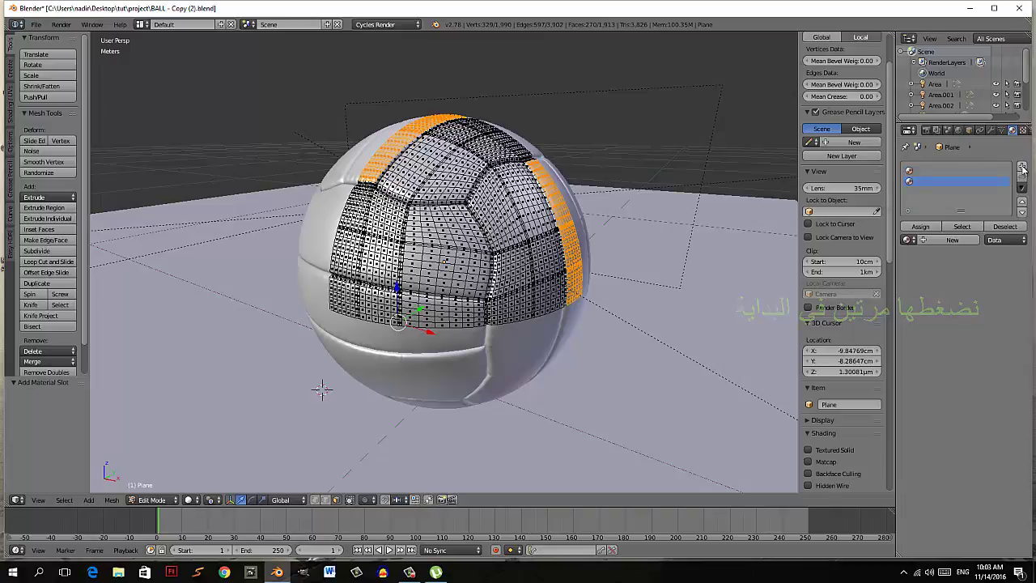
- Create Material.002 with a near-black colour and assign it to the selected side faces
click(942, 239)
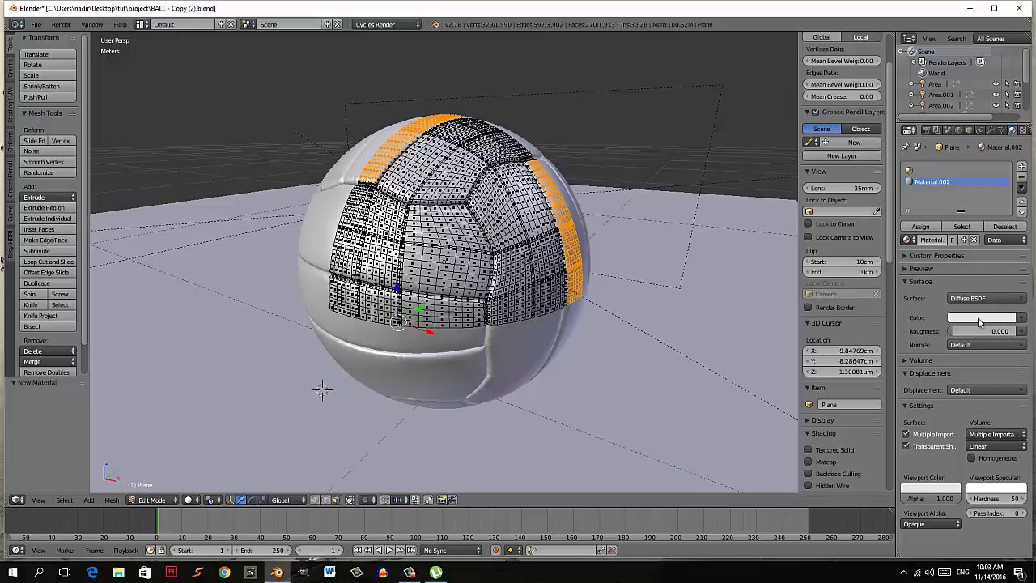
click(979, 318)
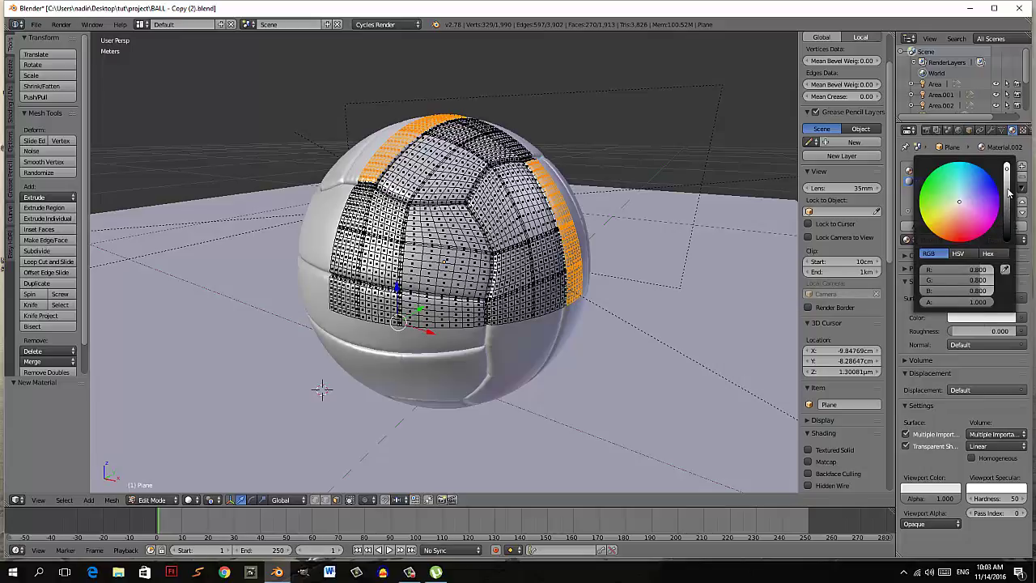
drag(1007, 172, 1013, 234)
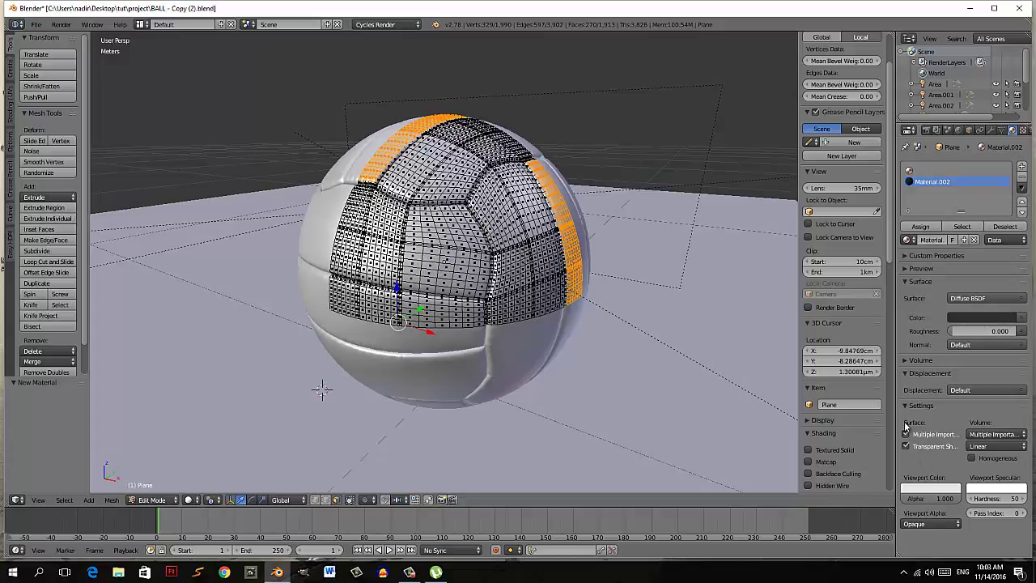
click(906, 408)
click(906, 407)
click(906, 408)
click(906, 409)
key(ctrl+v)
click(920, 226)
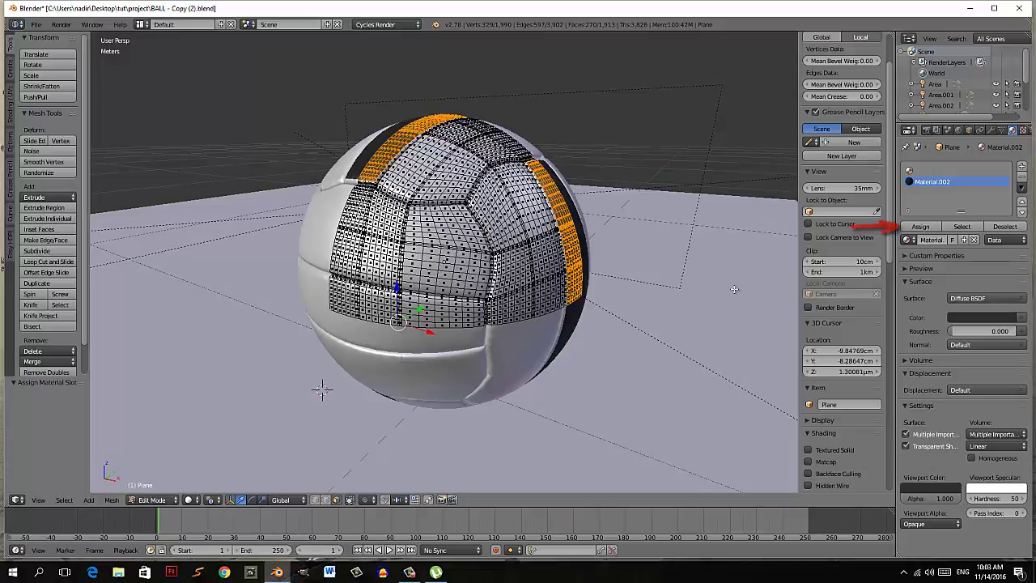
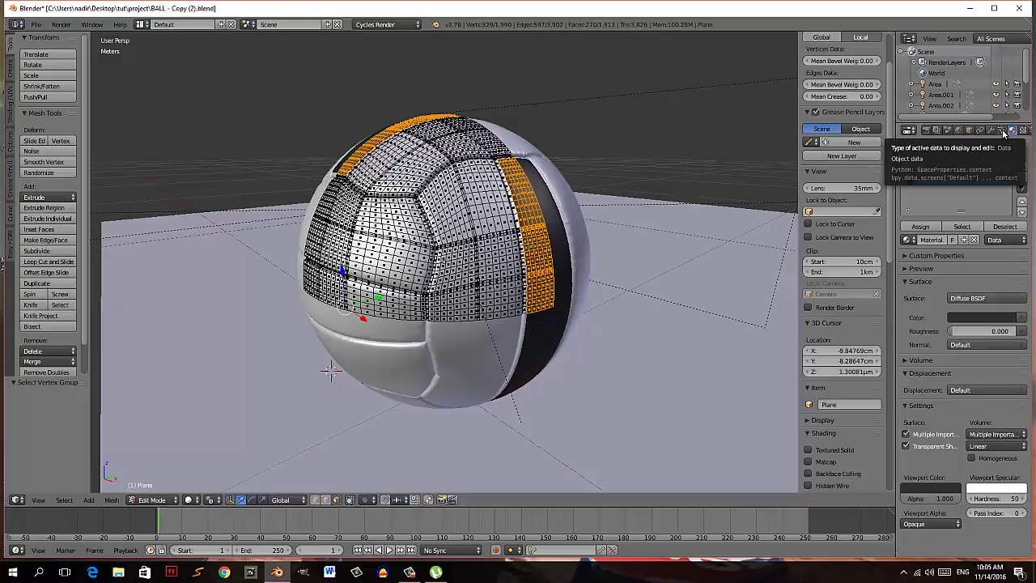
- Select only the faces of the side02 vertex group
click(1001, 131)
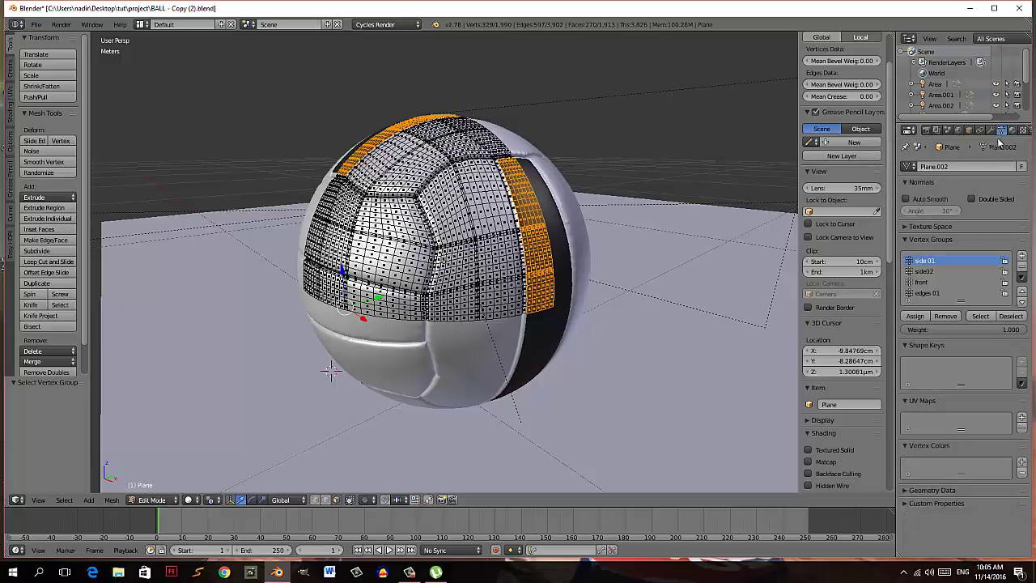
click(1011, 316)
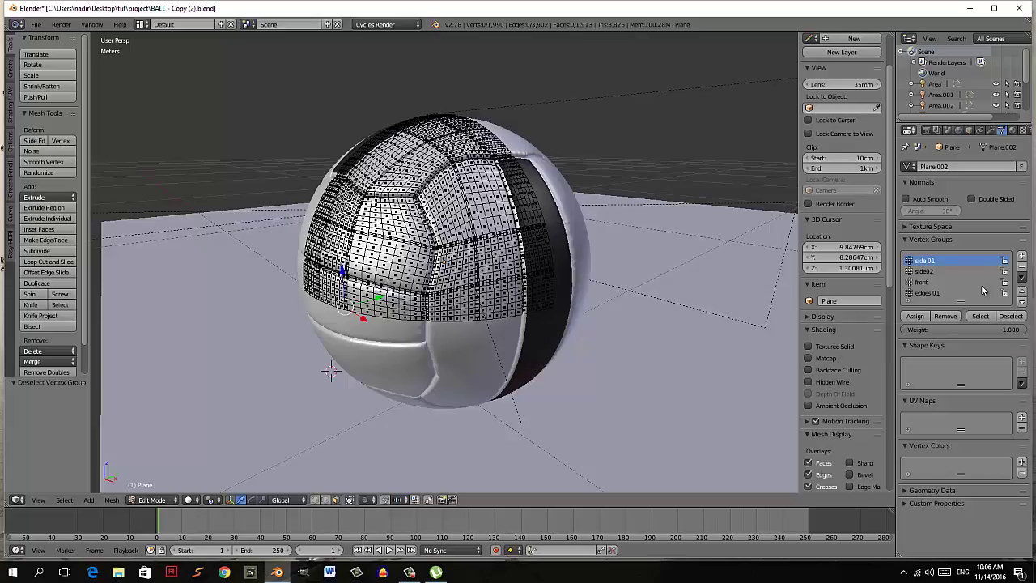
click(935, 275)
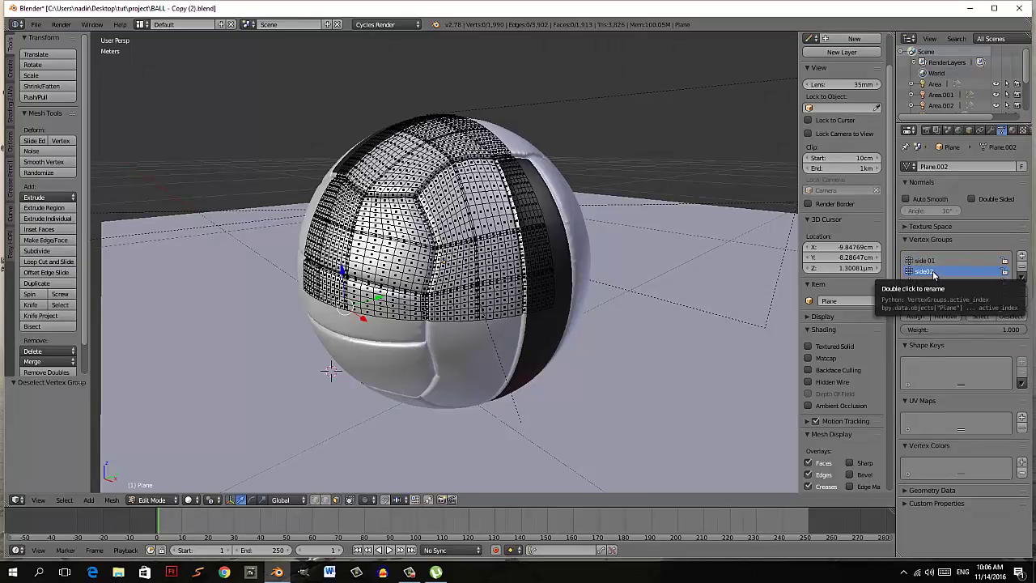
click(979, 316)
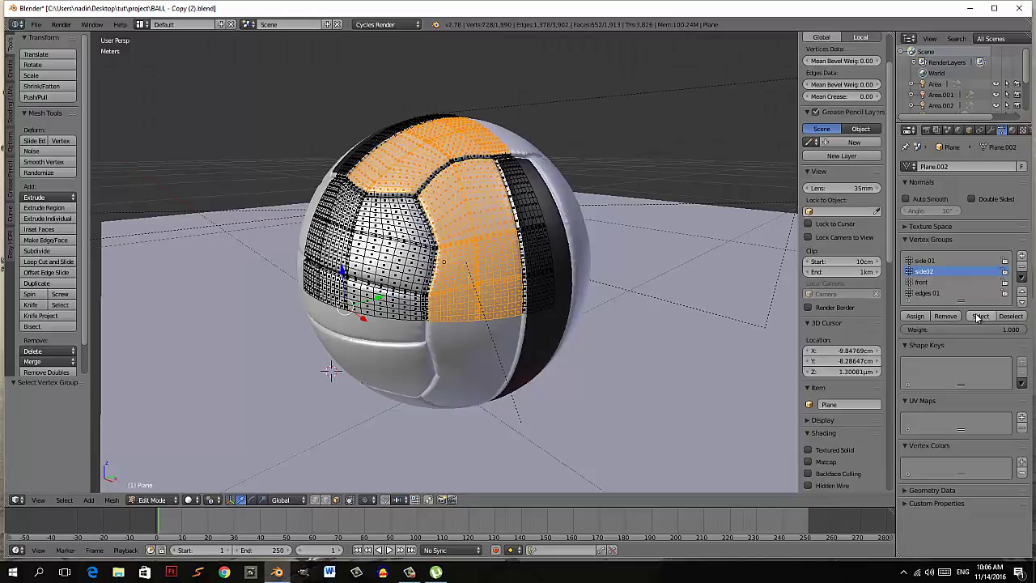
- Add a new yellow Material.003 with matching viewport colour and assign it to those faces
click(1010, 133)
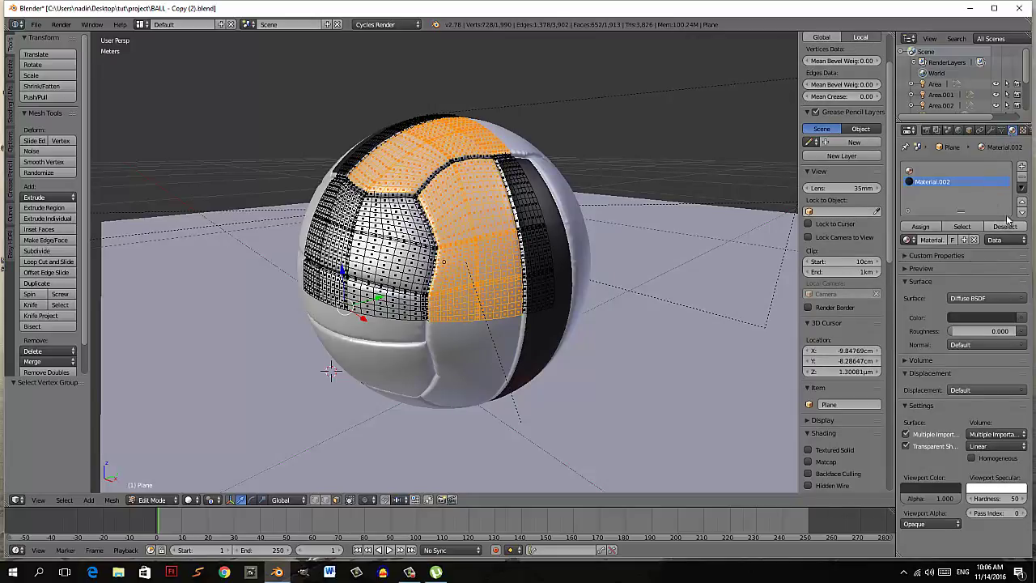
click(1021, 165)
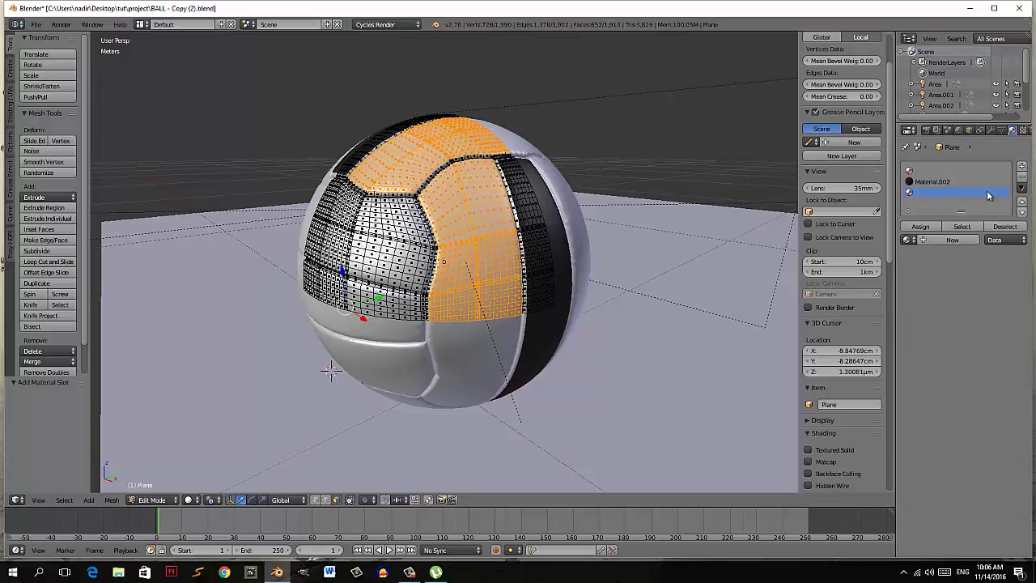
click(962, 240)
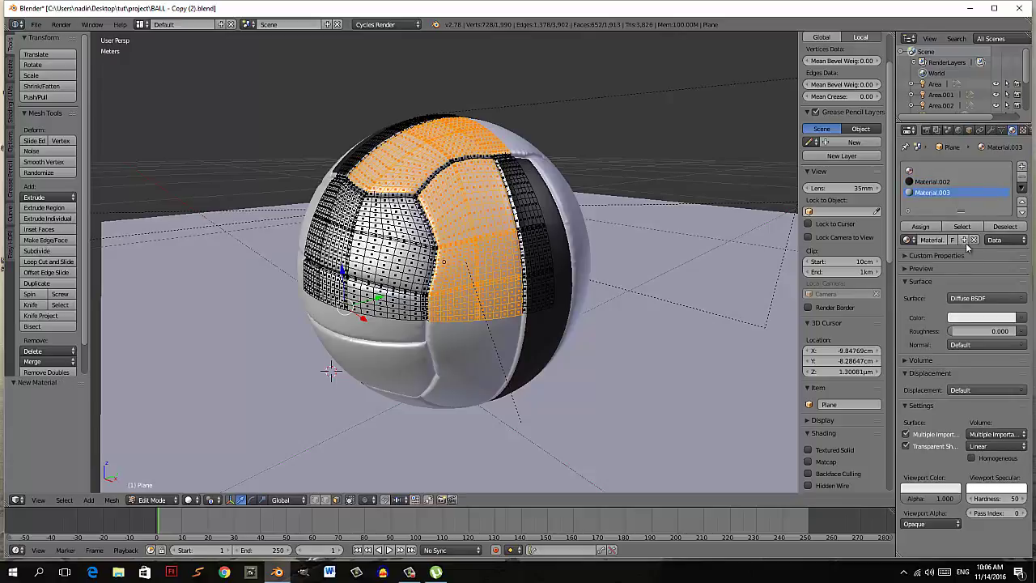
click(986, 319)
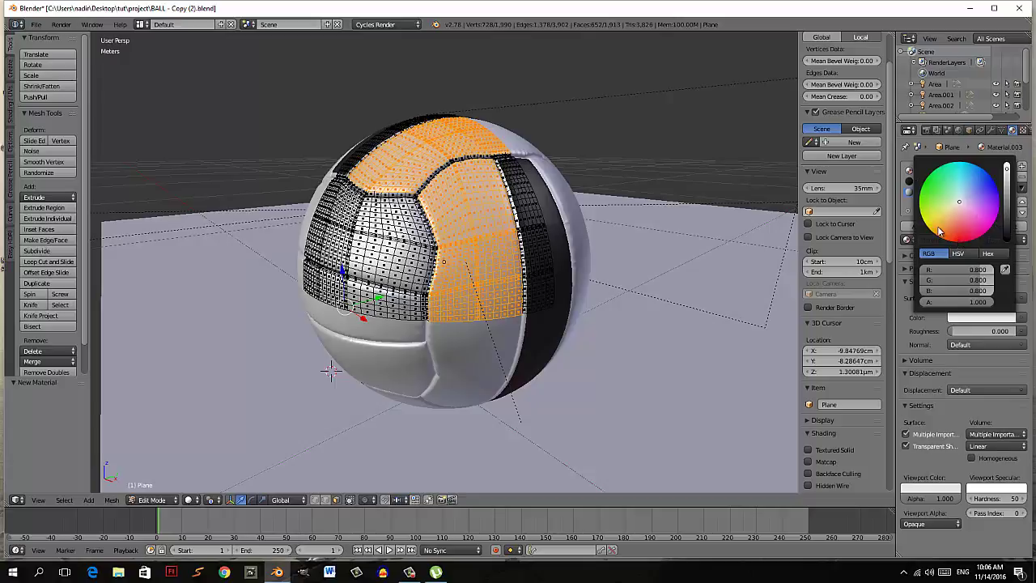
click(935, 219)
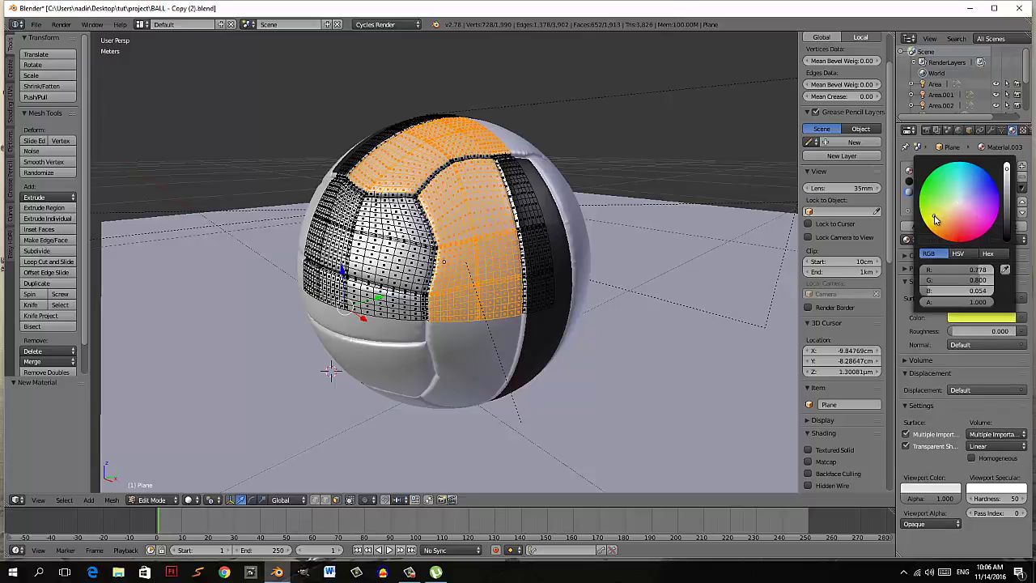
click(934, 217)
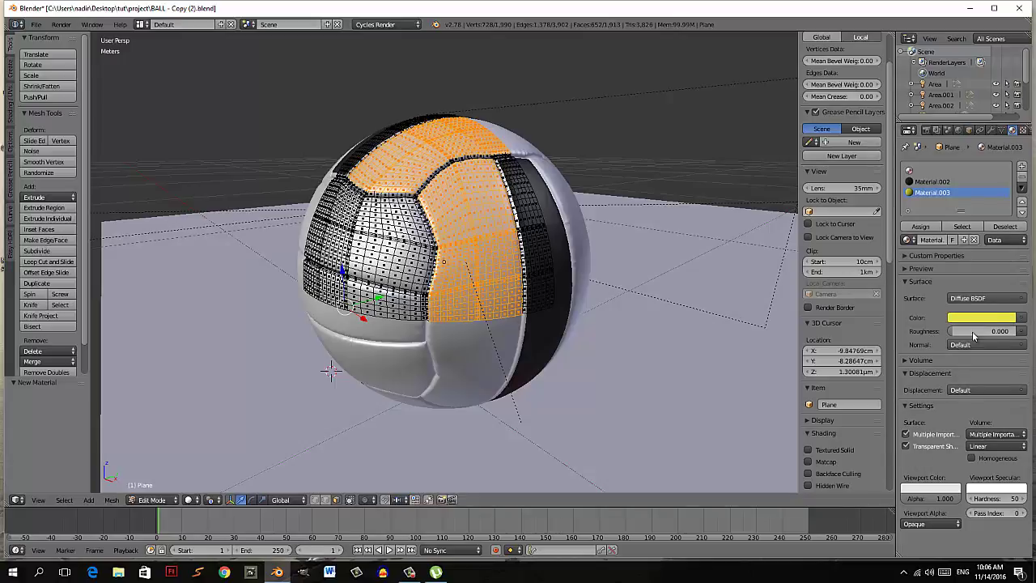
key(ctrl+v)
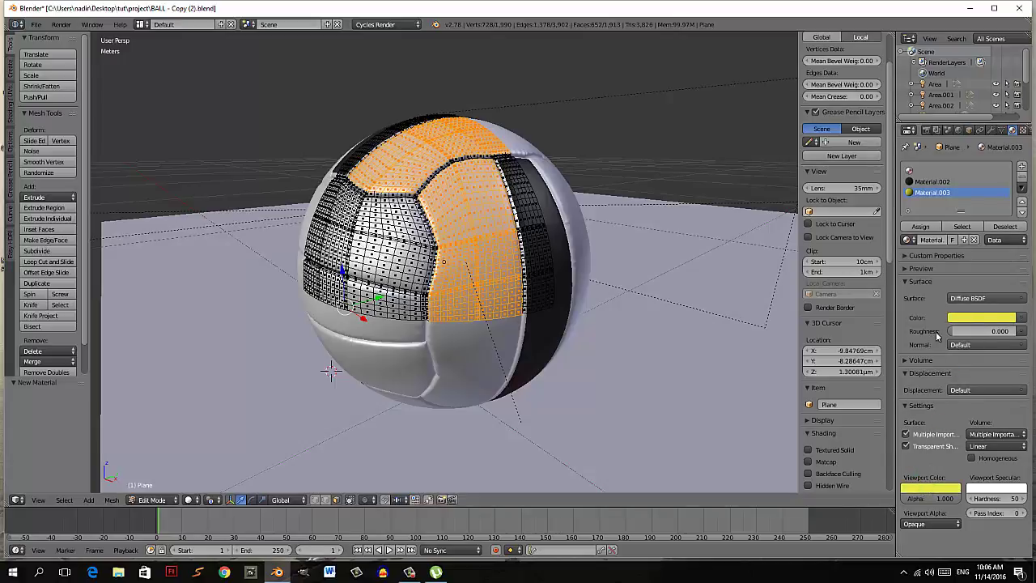
click(920, 227)
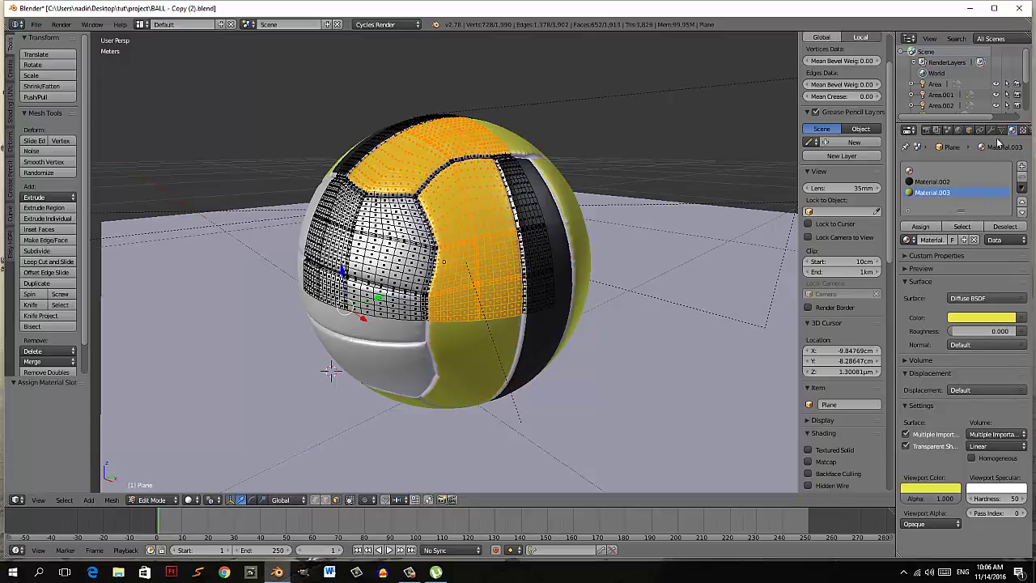
click(1002, 131)
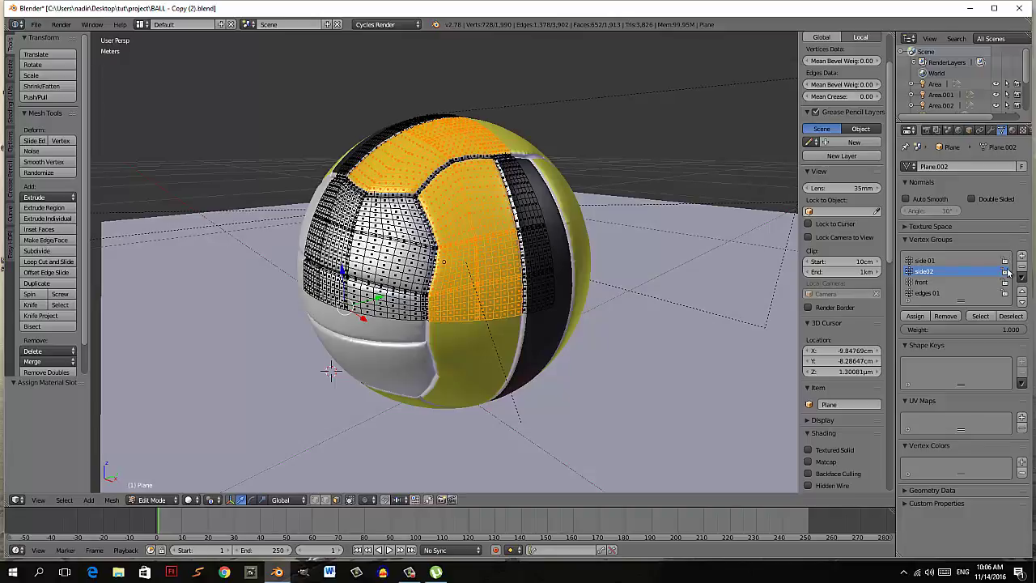
- Select only the faces of the front vertex group
click(1002, 317)
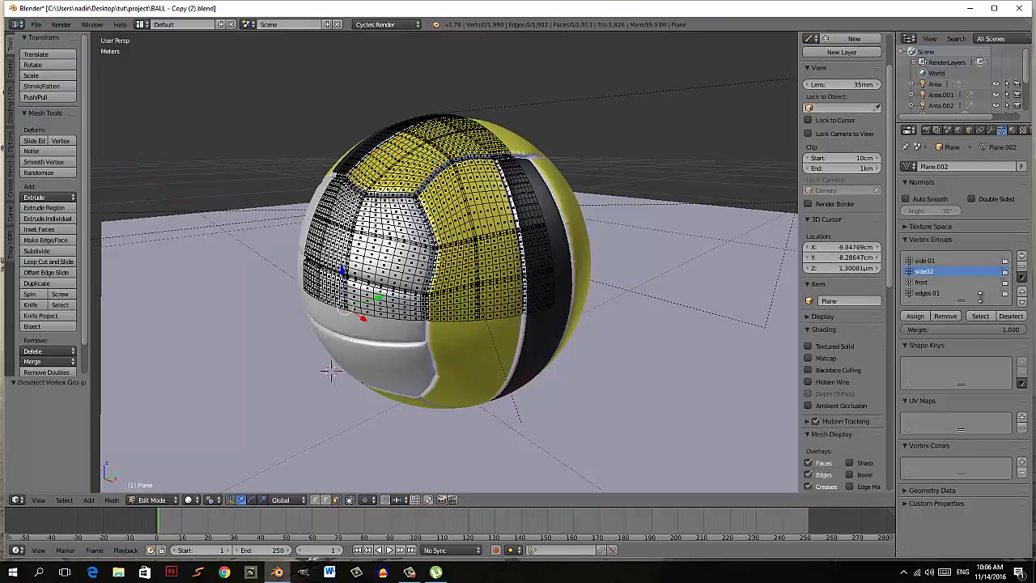
click(923, 283)
click(990, 317)
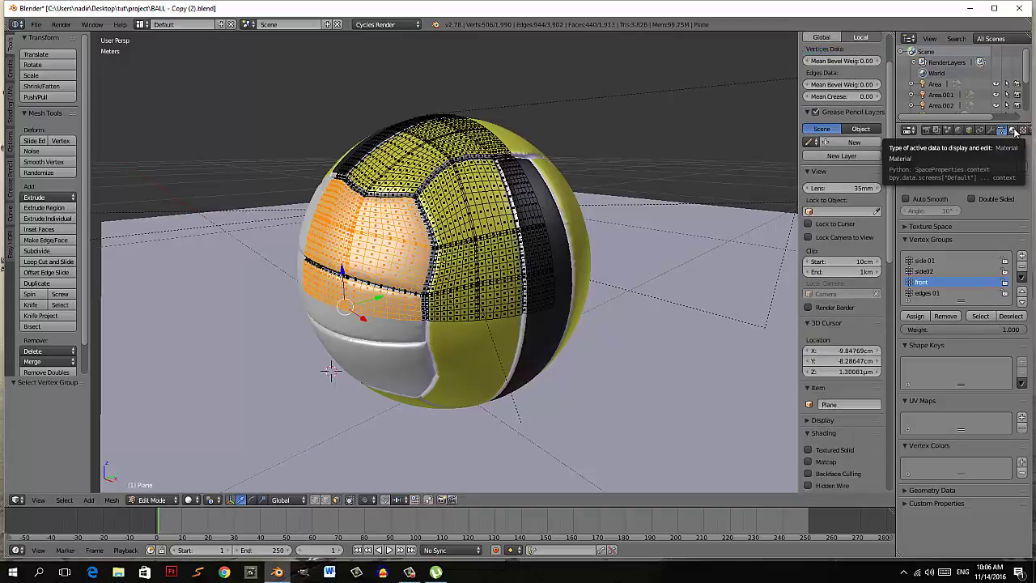
- Add a material slot using the existing yellow Material.003 and assign it to the front faces
click(1013, 131)
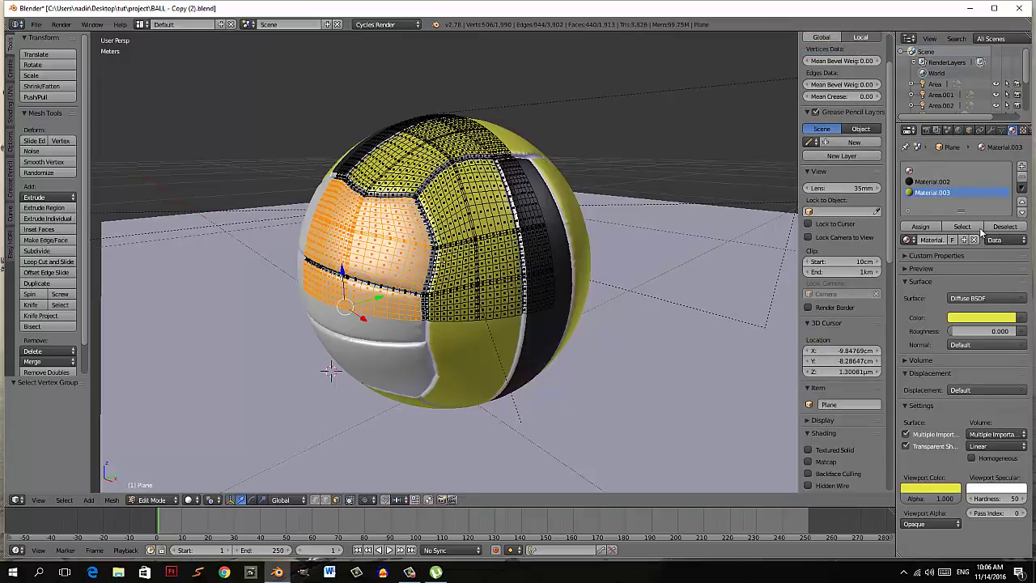
click(1021, 166)
click(953, 240)
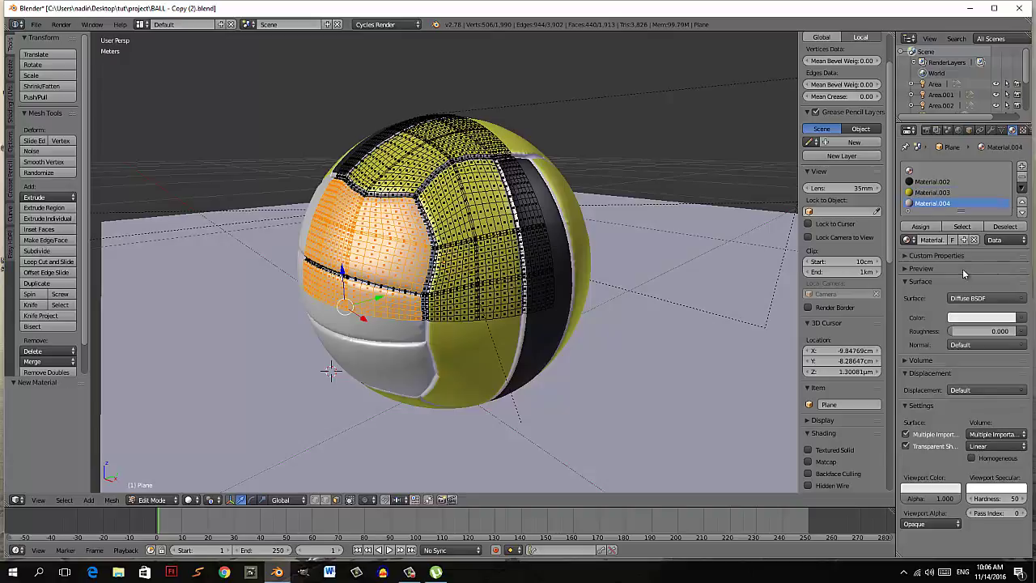
click(908, 239)
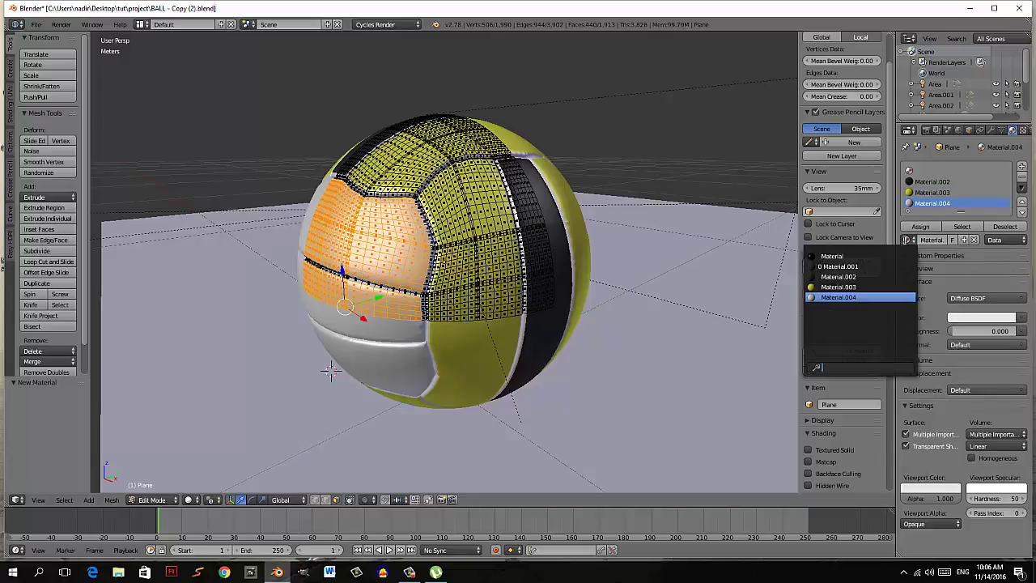
click(860, 287)
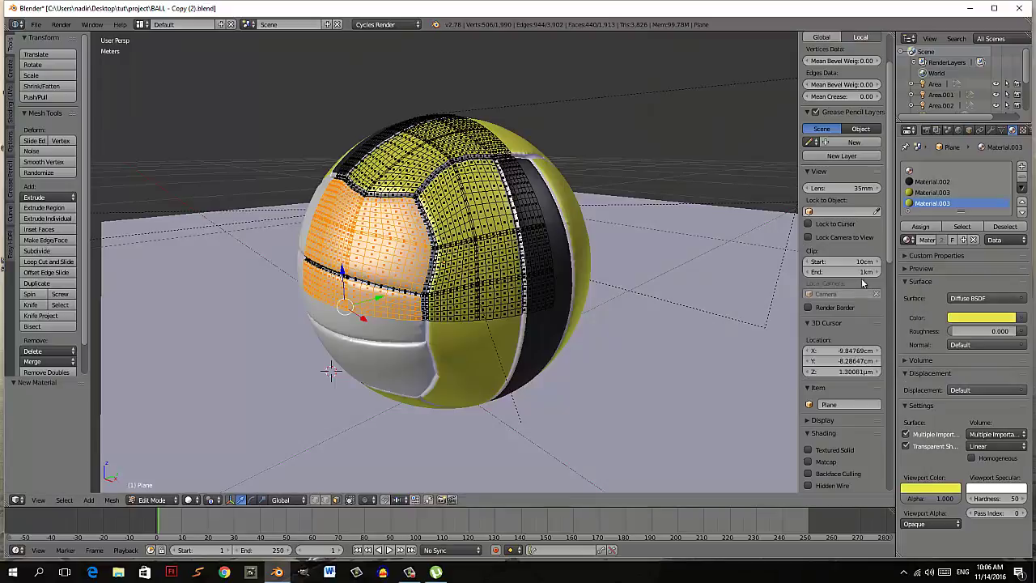
click(920, 227)
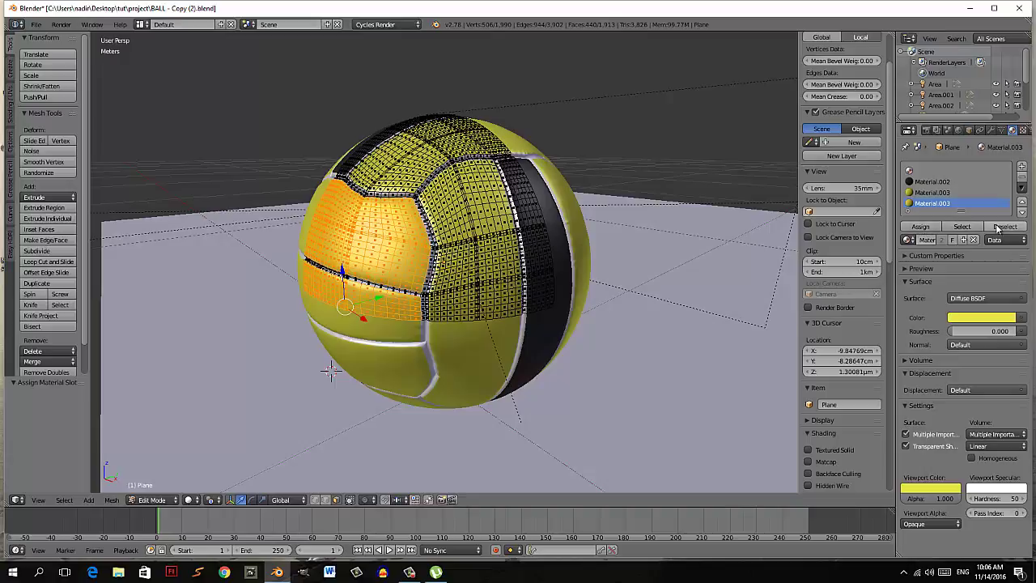
click(1002, 131)
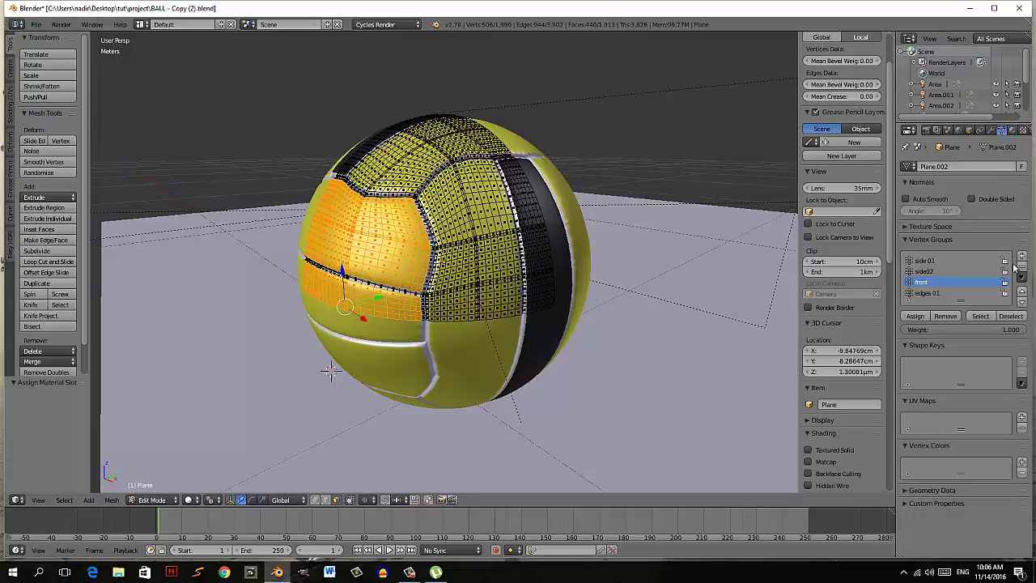
- Select only the seam faces of the edges 01 vertex group
click(1009, 316)
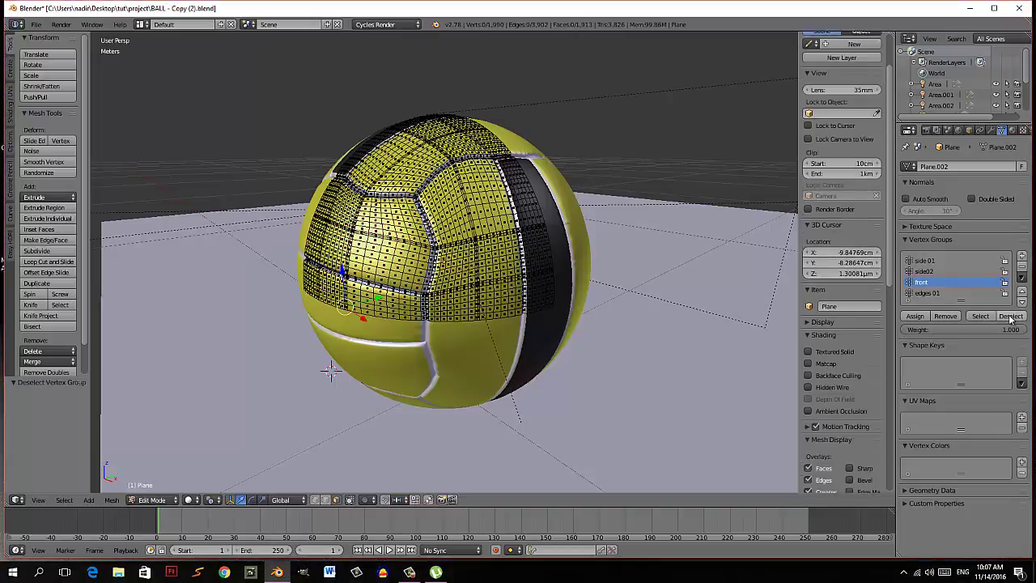
click(932, 295)
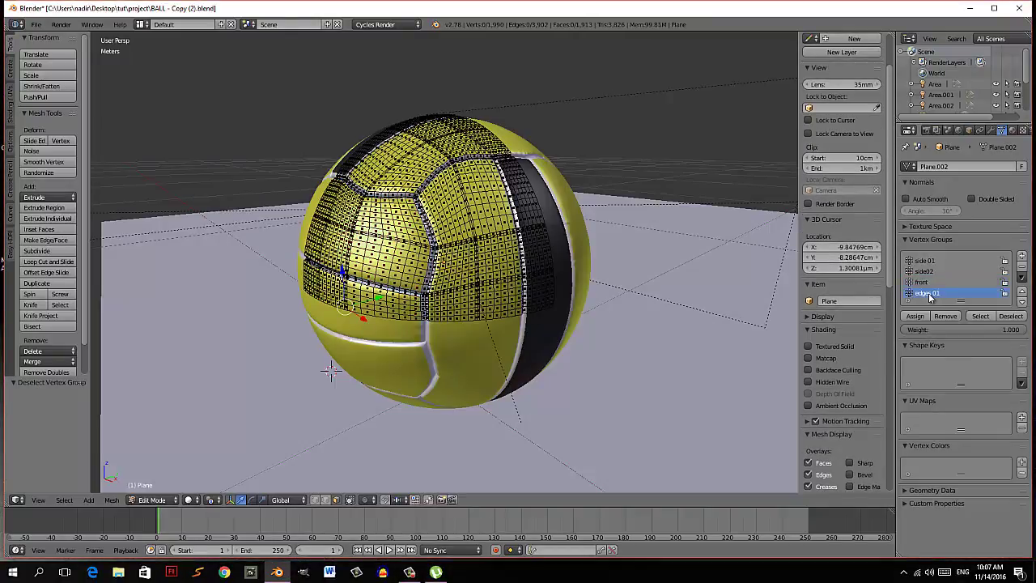
click(981, 317)
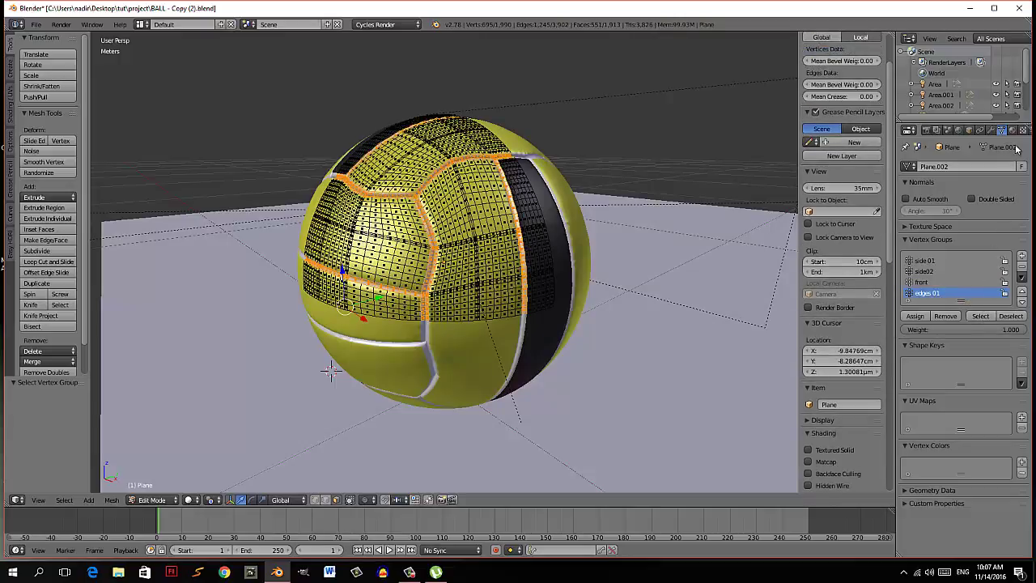
- Create a near-black Material.005 with matching viewport colour and assign it to the seams
click(1013, 132)
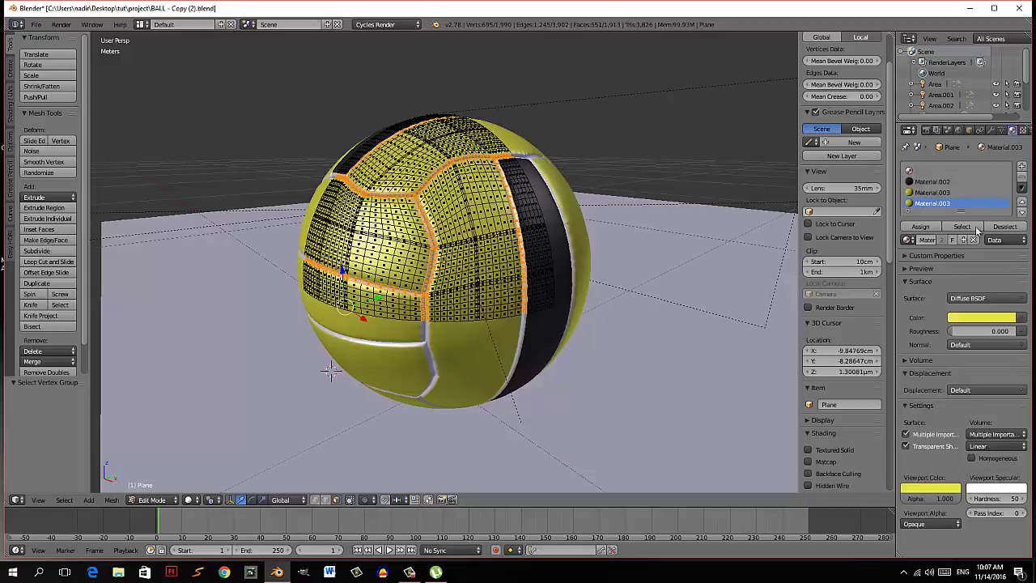
click(1021, 166)
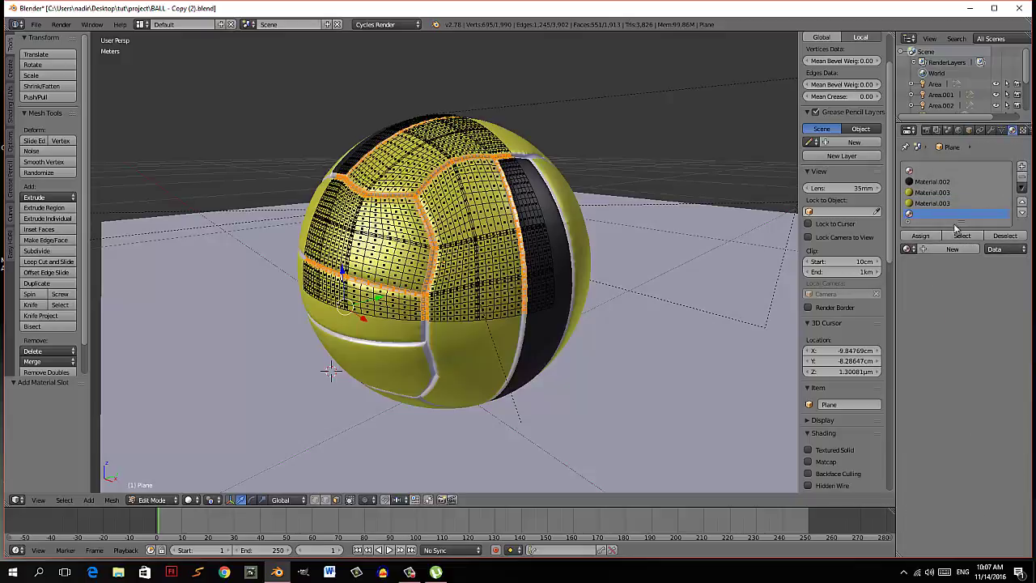
click(938, 247)
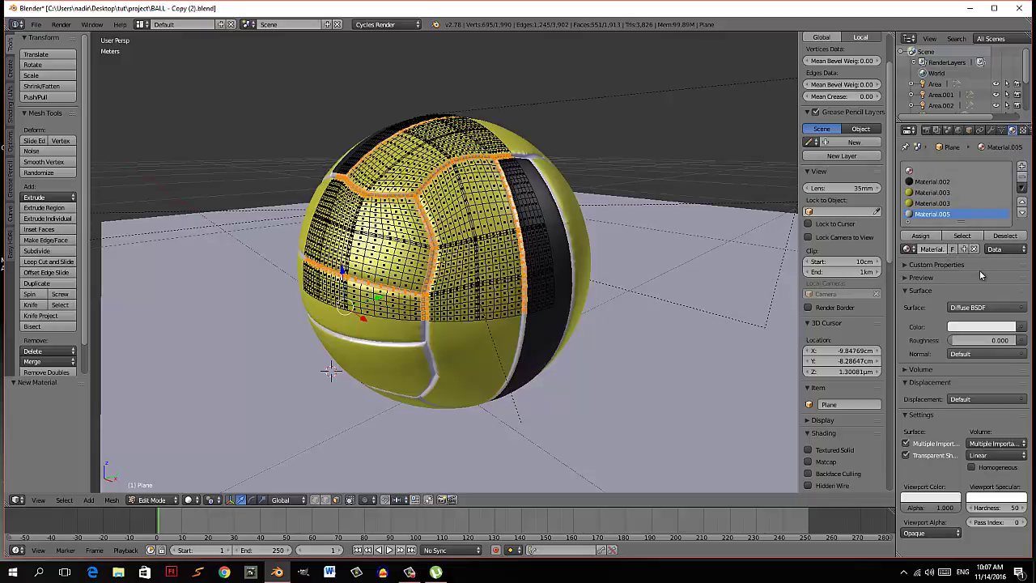
click(988, 326)
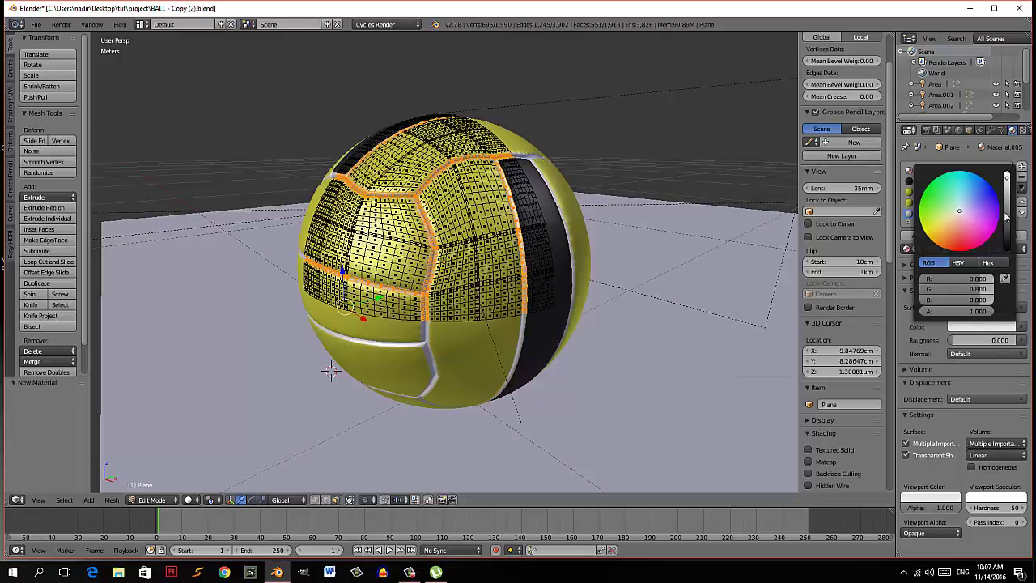
click(1008, 233)
drag(1008, 233, 1012, 245)
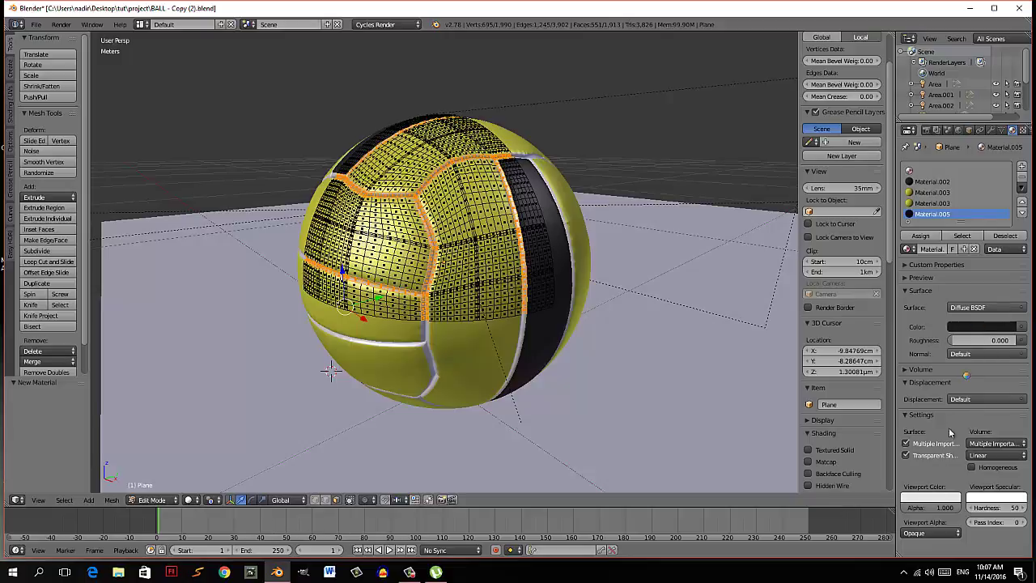
key(ctrl+v)
click(931, 236)
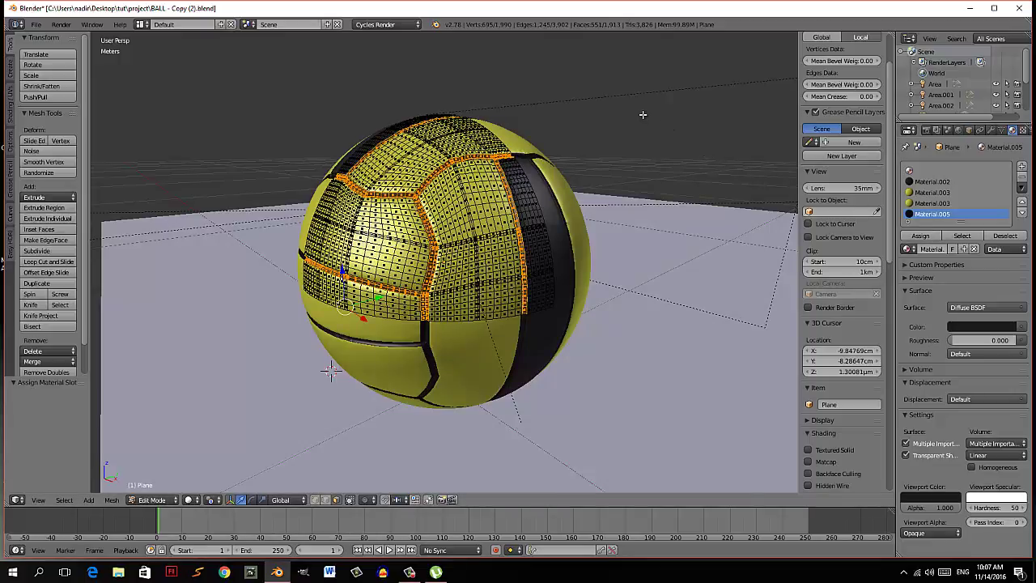
- View the ball through the camera, toggling between rendered and solid shading, ending on solid
key(shift+z)
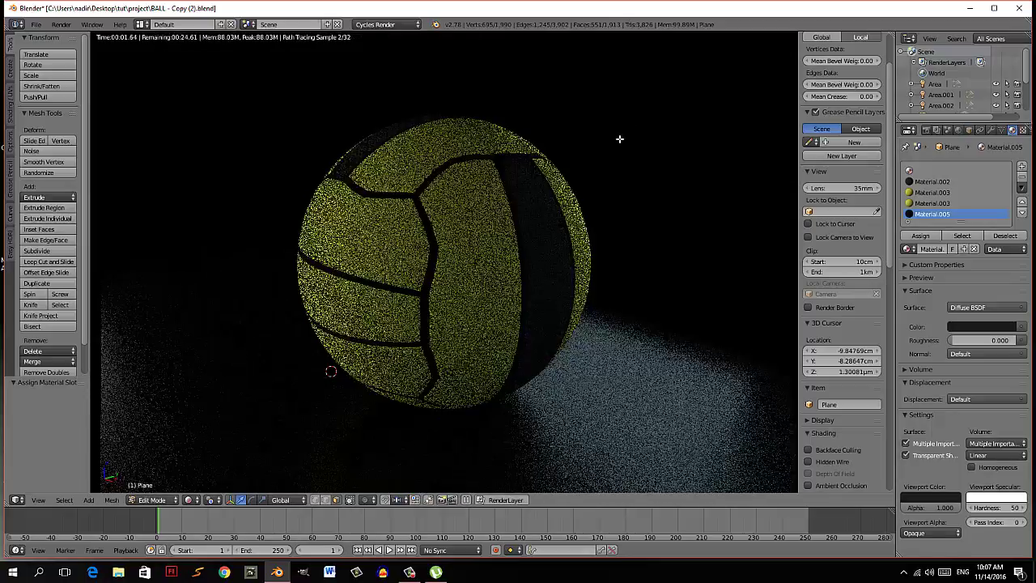
key(KP_0)
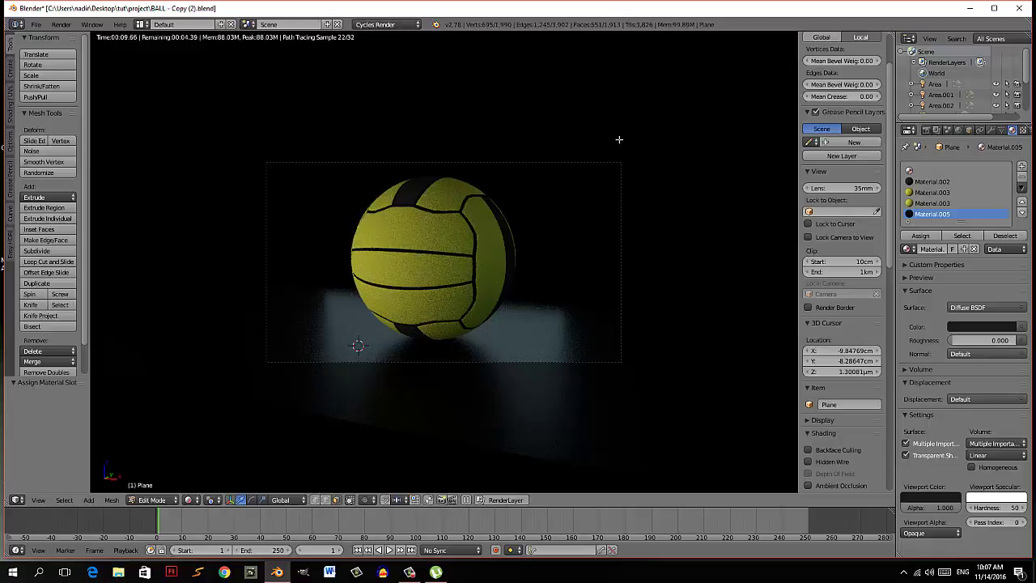
key(shift+z)
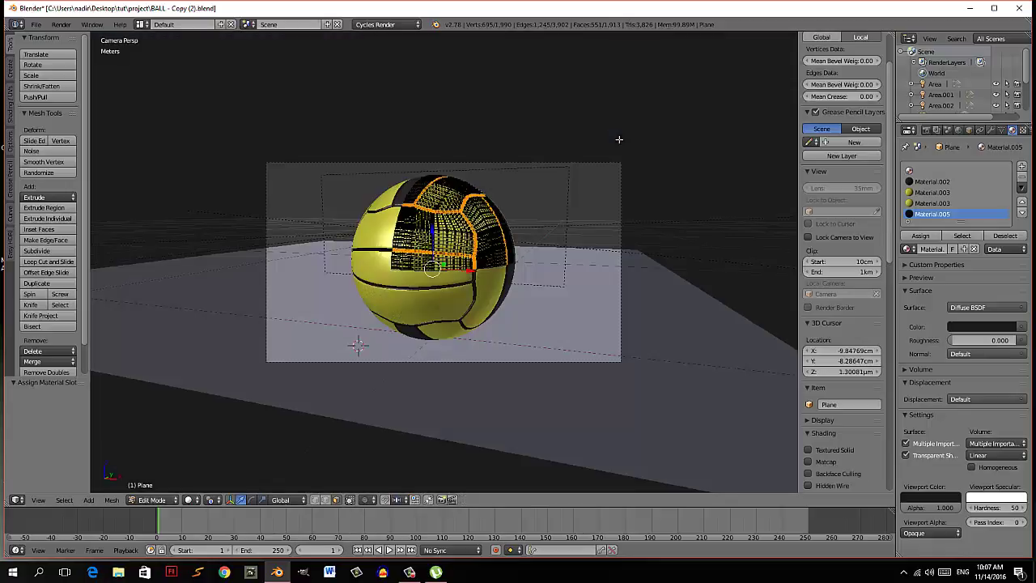
key(shift+z)
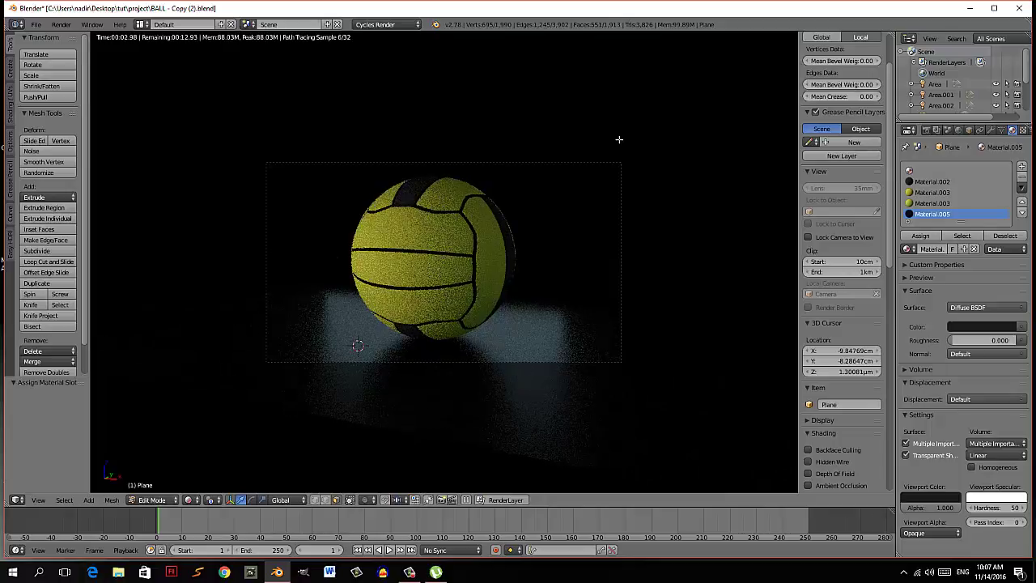
key(shift+z)
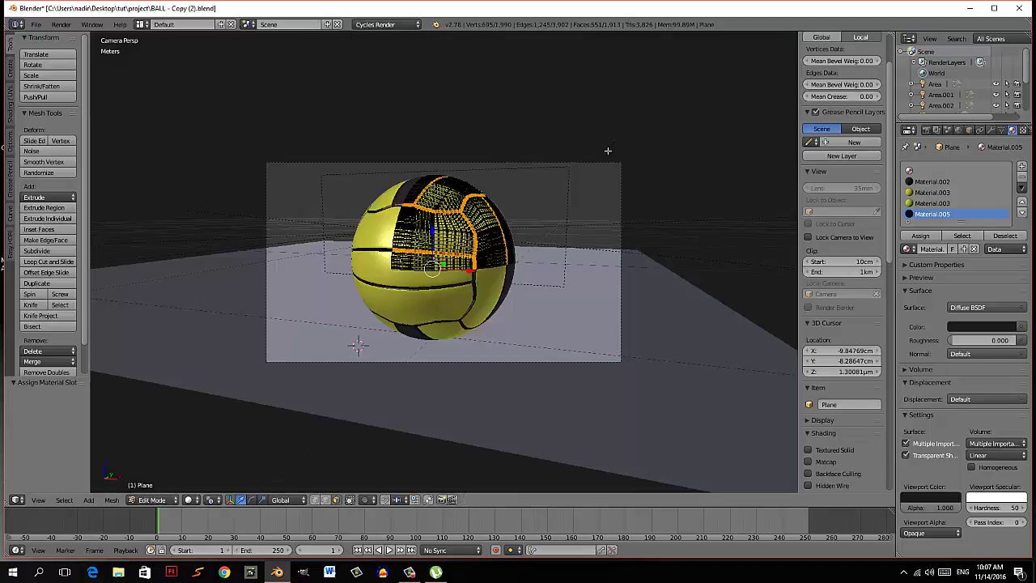
- In Object Mode, duplicate the ball in place and move the copy to another layer
click(166, 500)
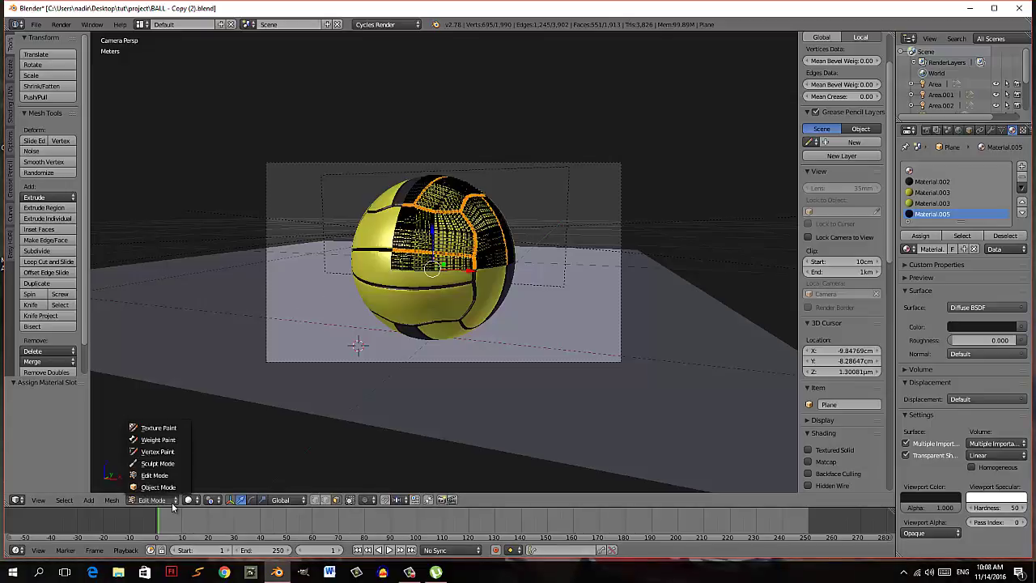
click(165, 486)
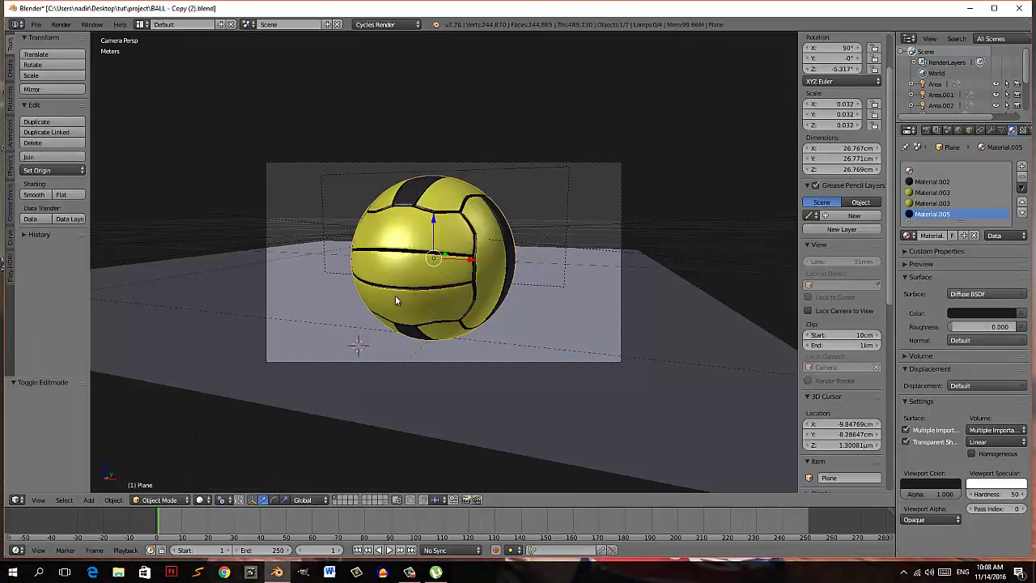
key(shift+d)
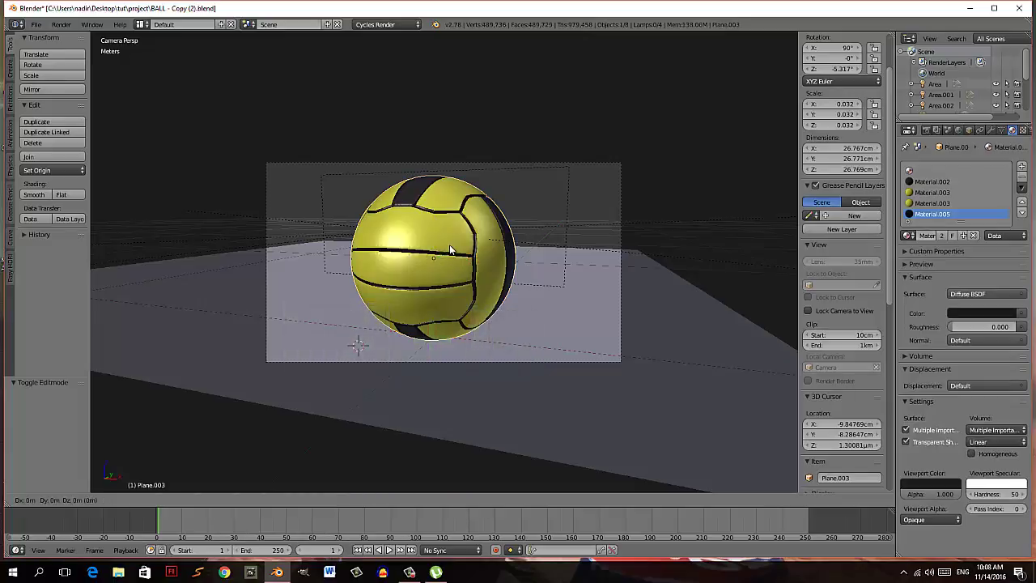
click(450, 250)
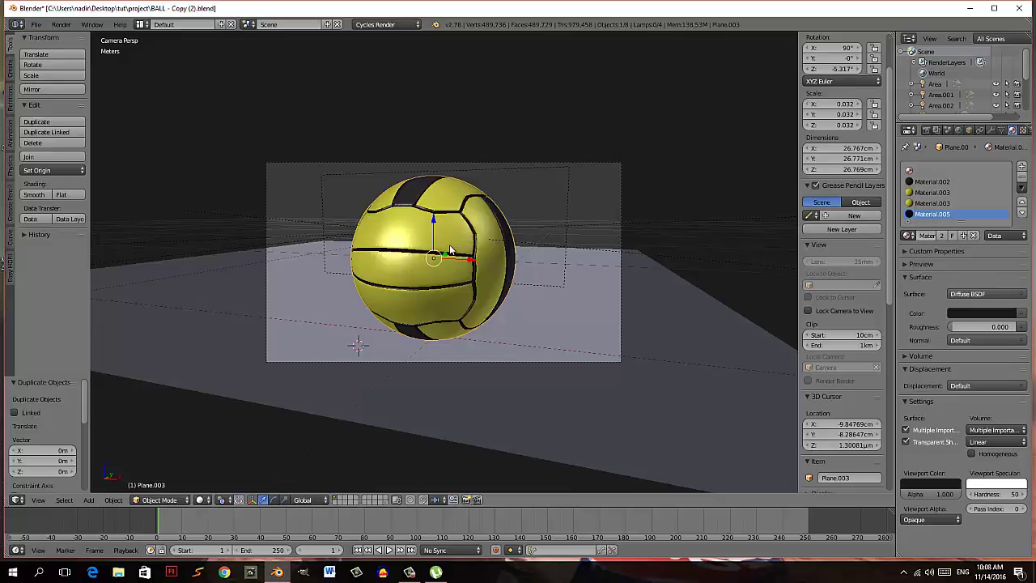
key(m)
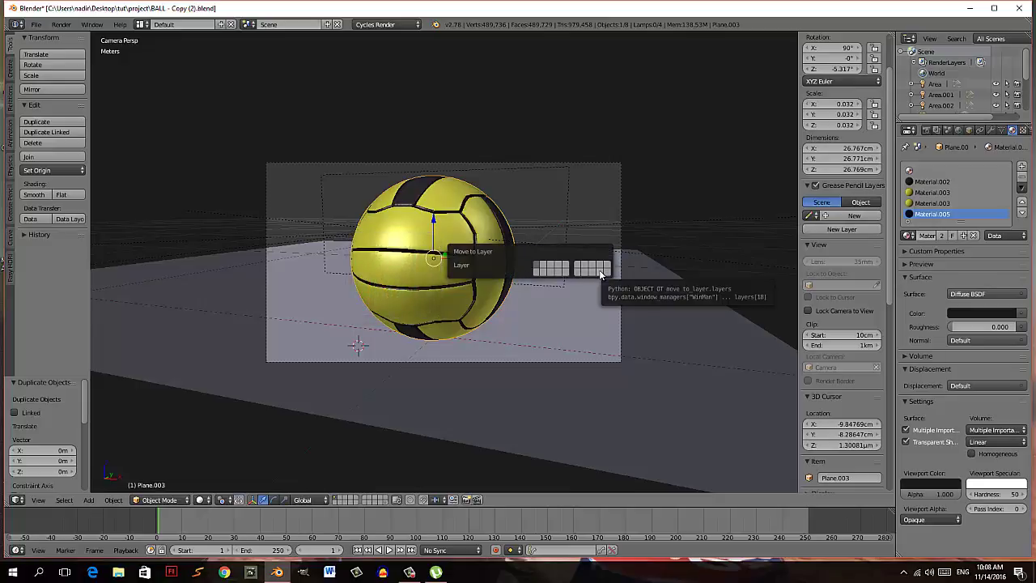
click(600, 273)
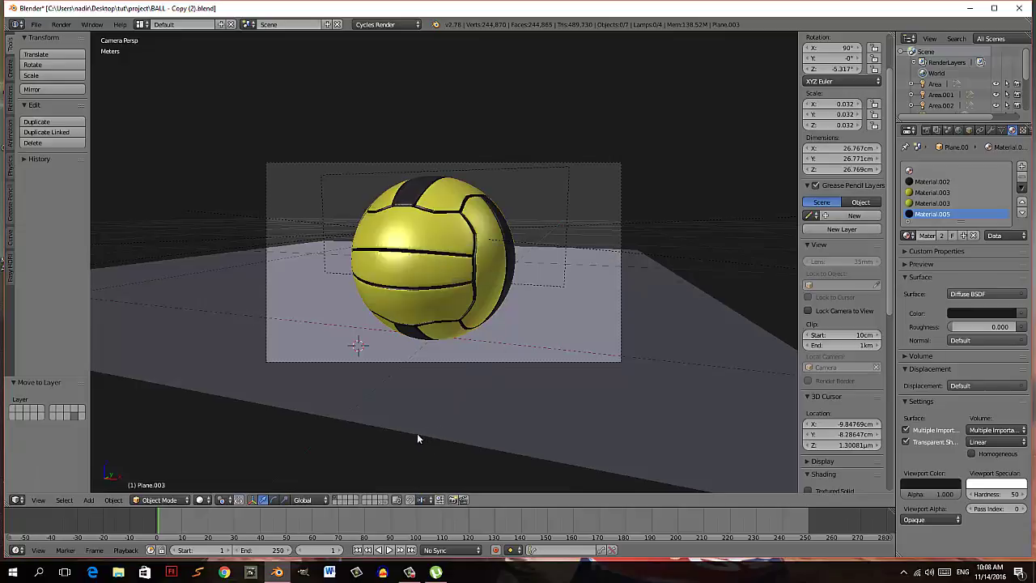
- Reselect the original ball and apply its Mirror modifier
right_click(433, 224)
right_click(437, 214)
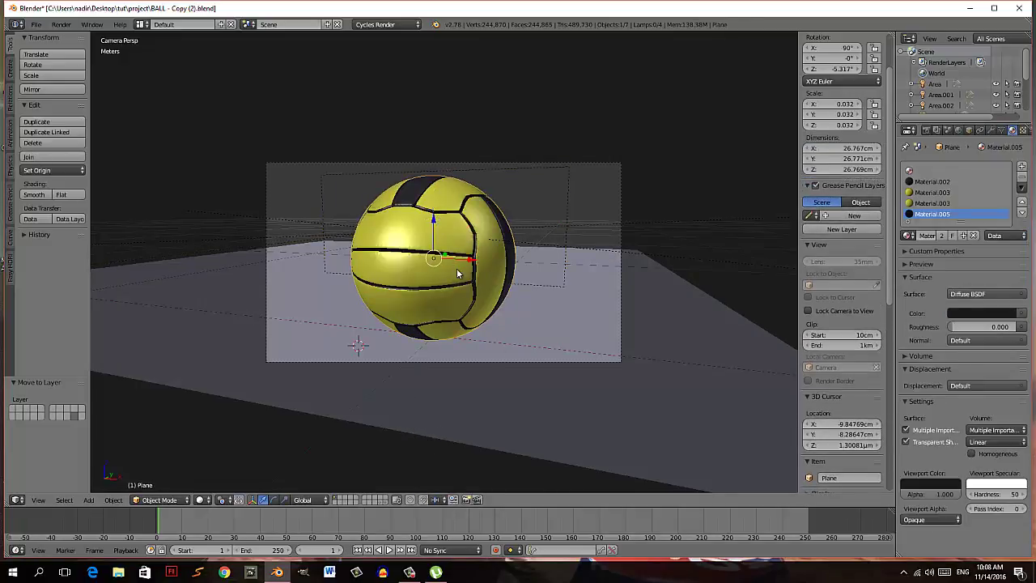
click(990, 130)
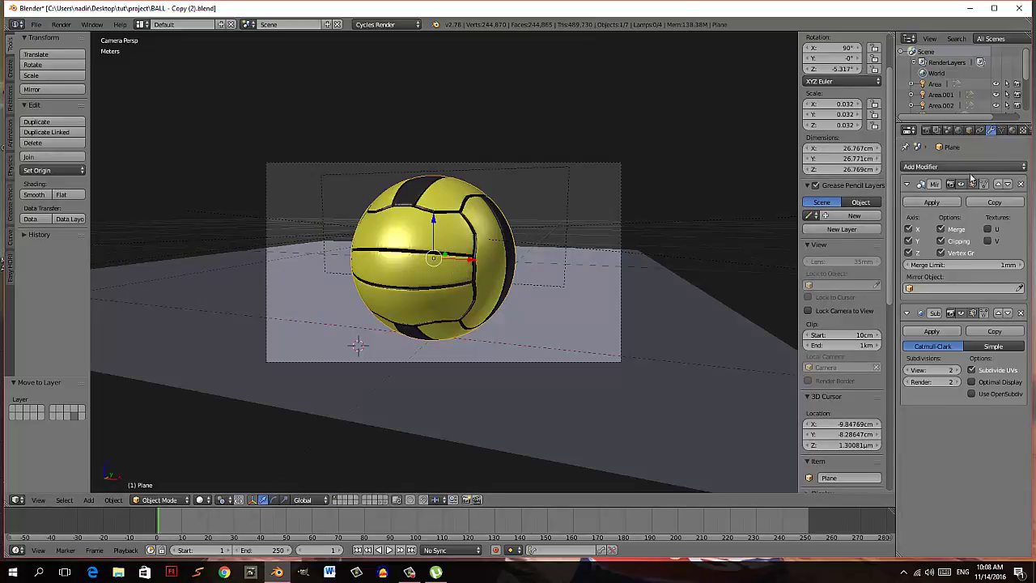
click(932, 202)
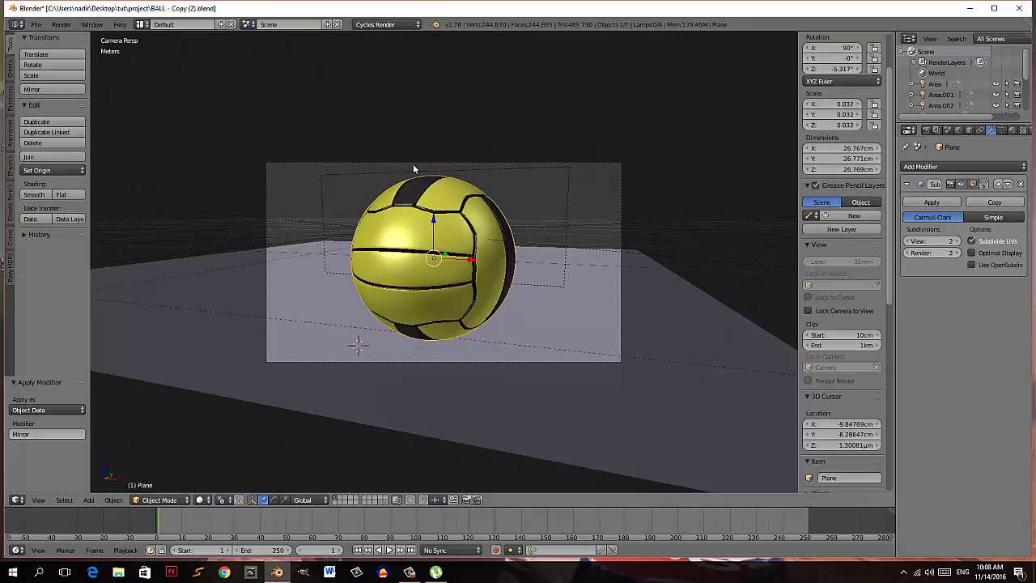
- Save BALL - Copy (2).blend and enter Edit Mode on the ball
click(35, 24)
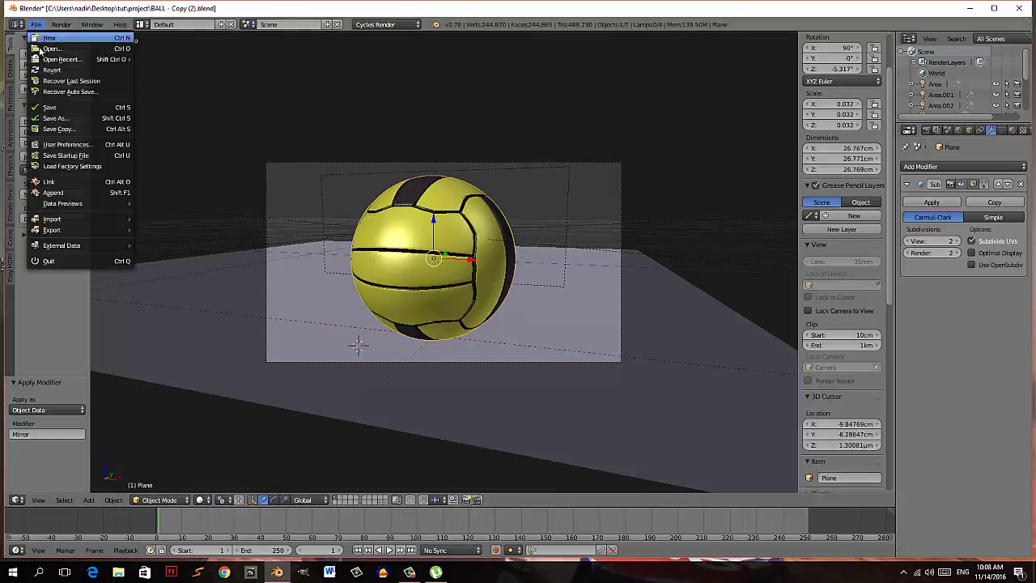
click(48, 107)
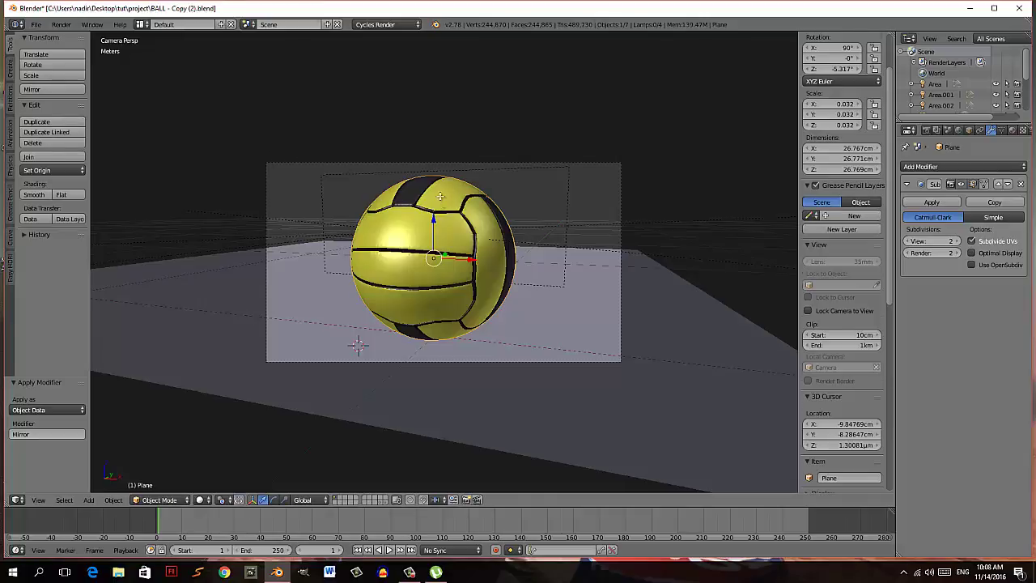
key(Tab)
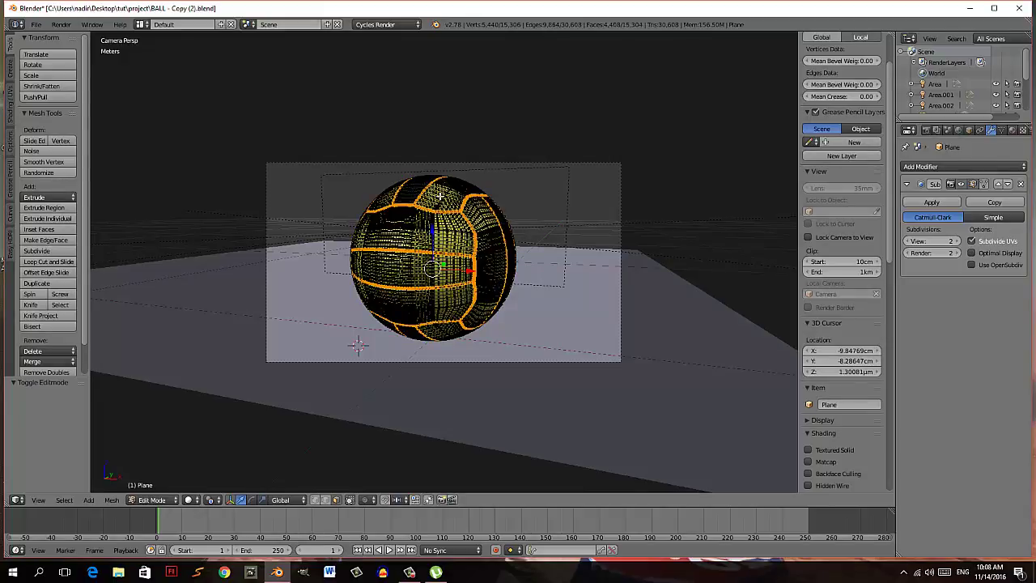
- Deselect all, pick one yellow face, and select every face using Material.003
scroll(440, 196, up, 2)
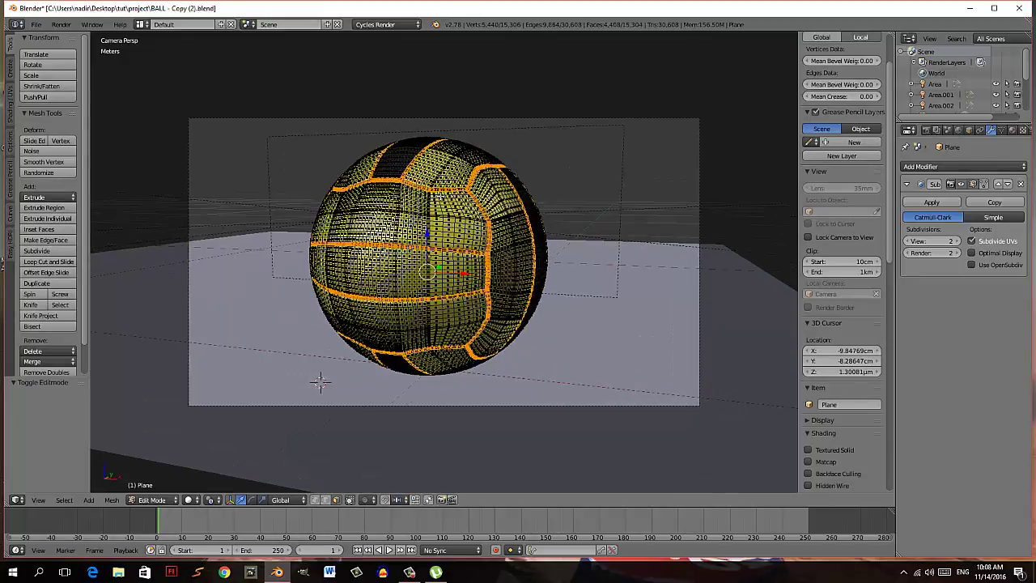
key(a)
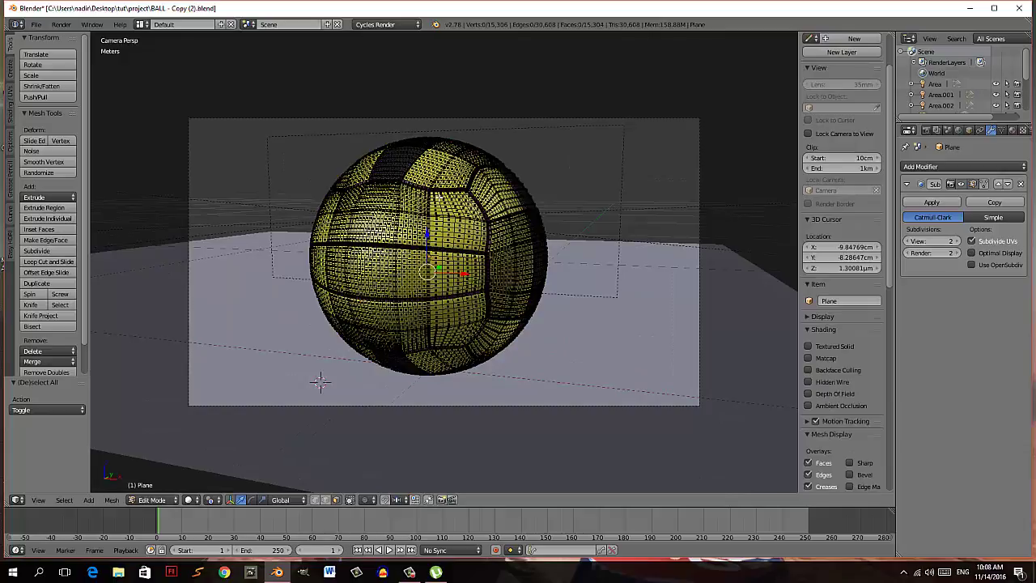
mouse_move(320, 381)
middle_down()
mouse_move(359, 342)
mouse_move(319, 386)
mouse_move(318, 406)
middle_up()
right_click(449, 247)
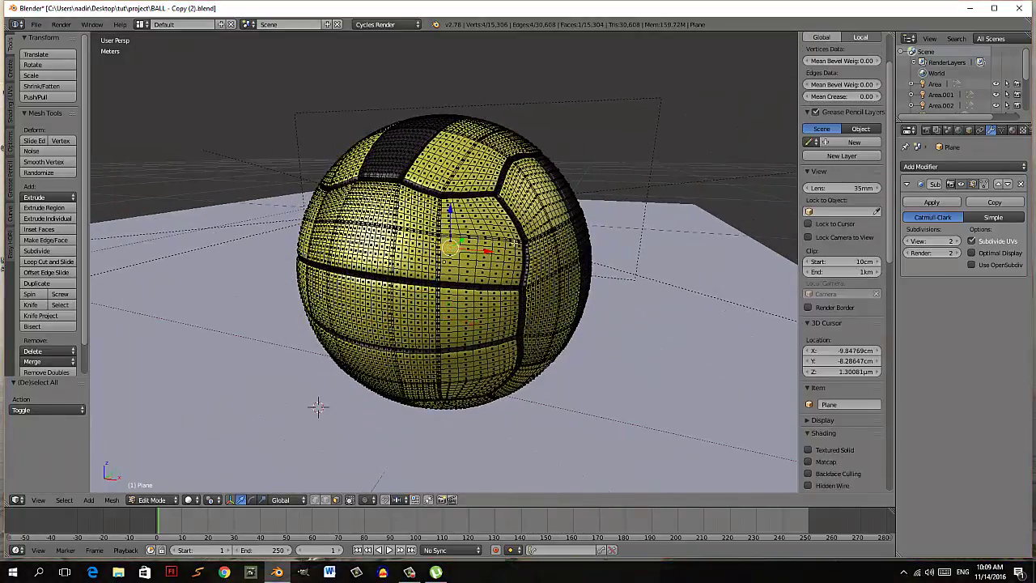
click(1013, 131)
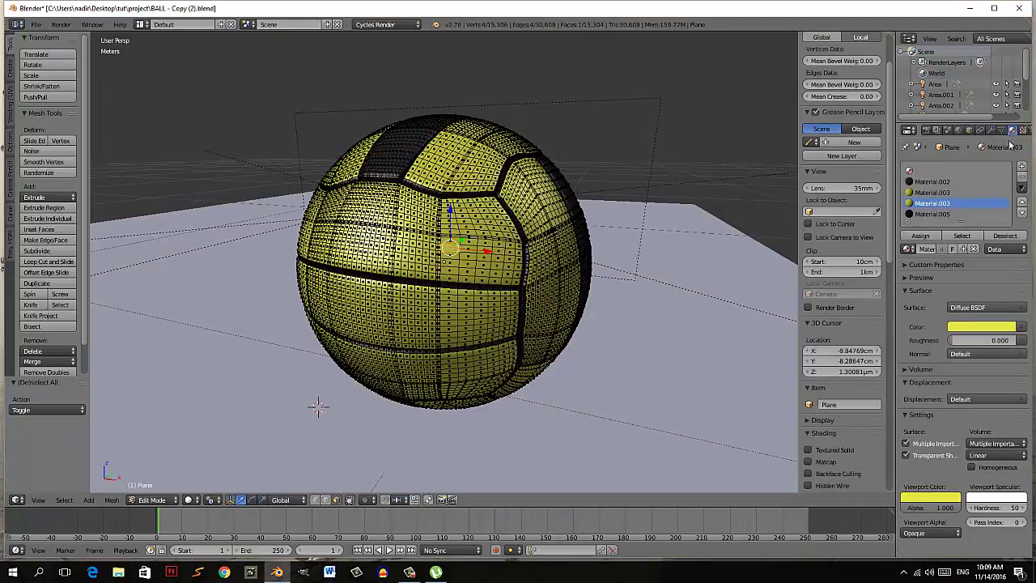
click(962, 235)
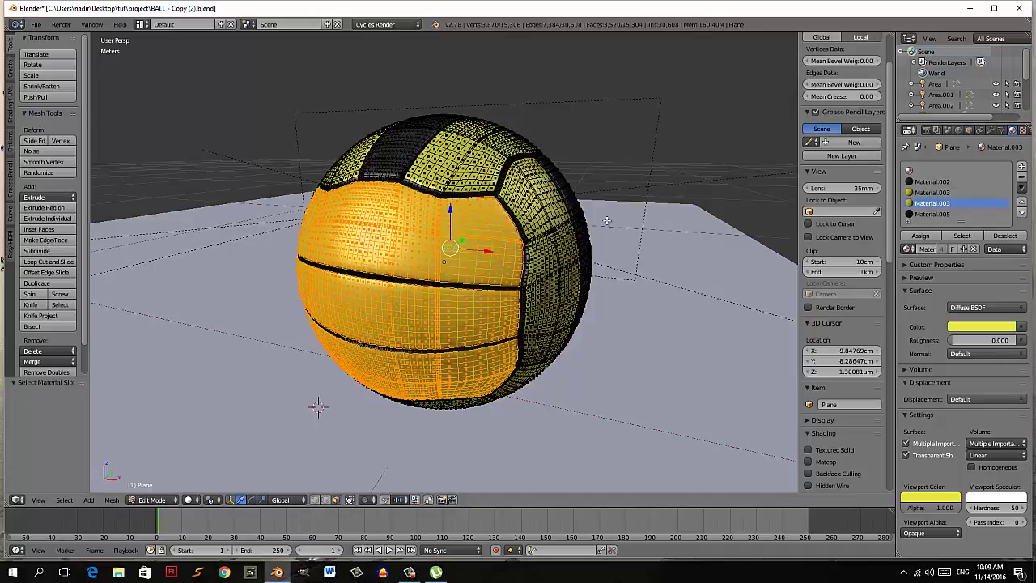
mouse_move(606, 220)
middle_down()
mouse_move(486, 226)
mouse_move(623, 217)
middle_up()
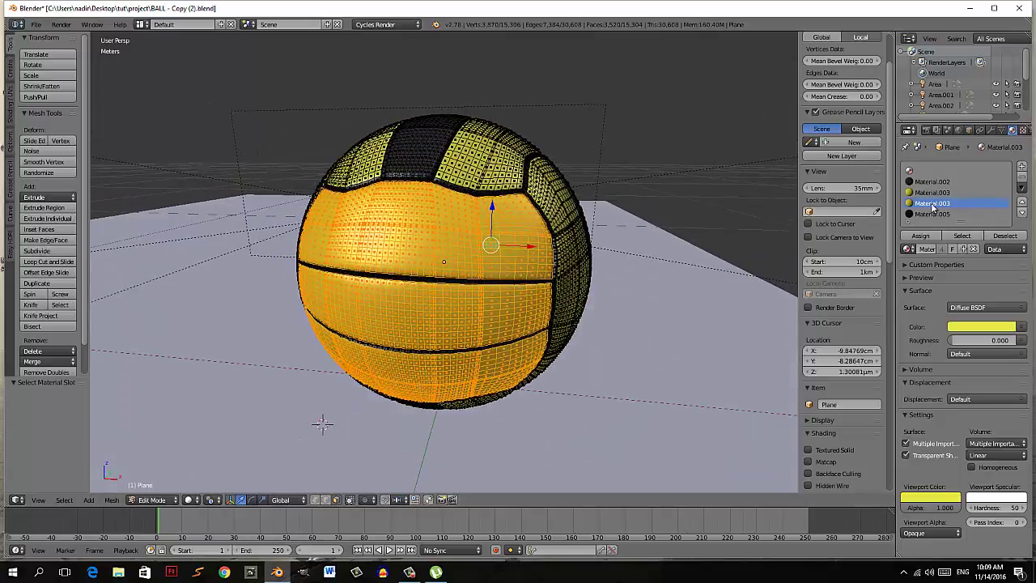
- Rename the yellow material to 'front'
click(927, 249)
key(BackSpace)
text(front)
key(Return)
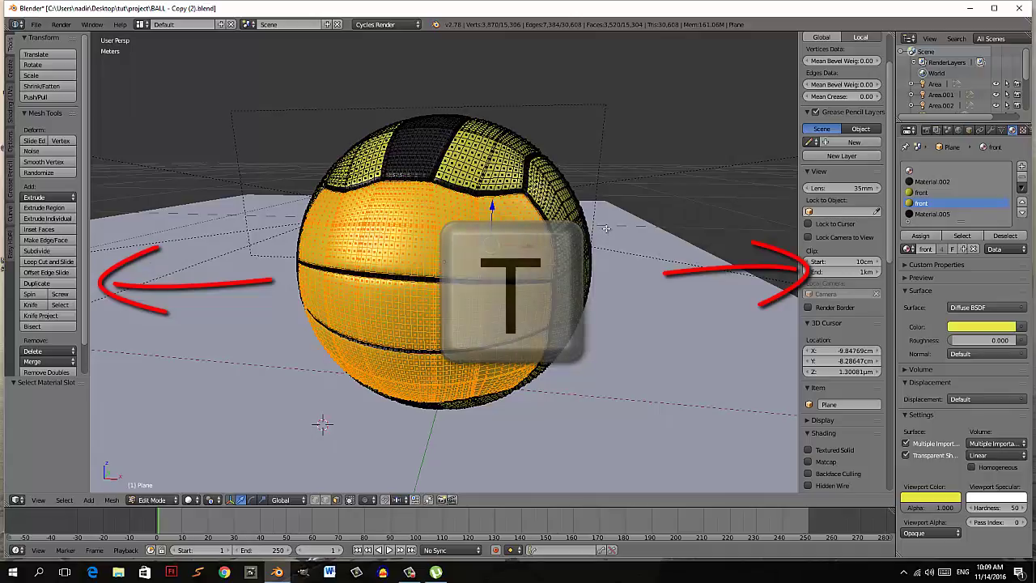
- Hide the properties panel and tool shelf, and split the workspace into two 3D views
key(n)
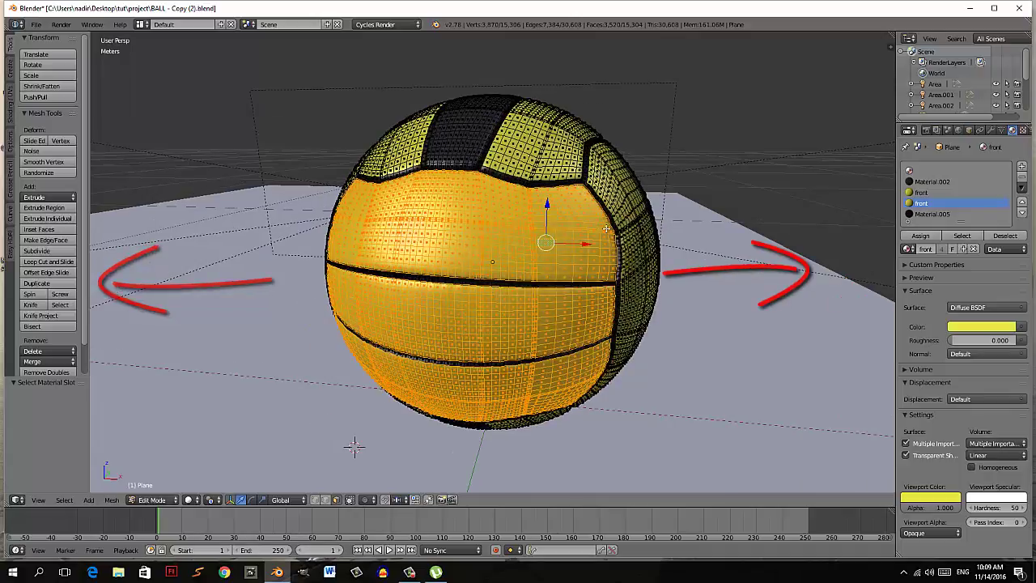
key(t)
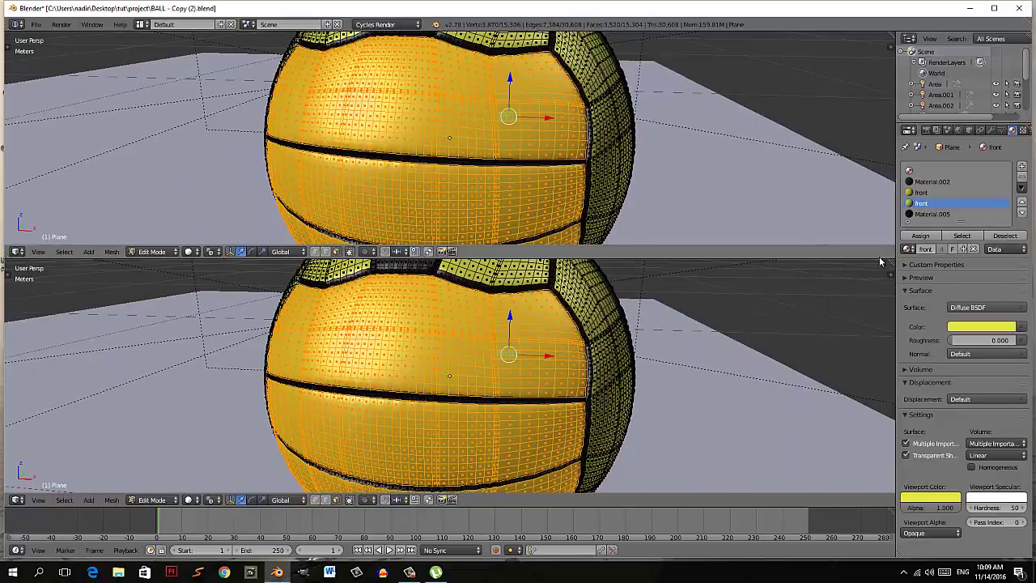
scroll(500, 353, down, 2)
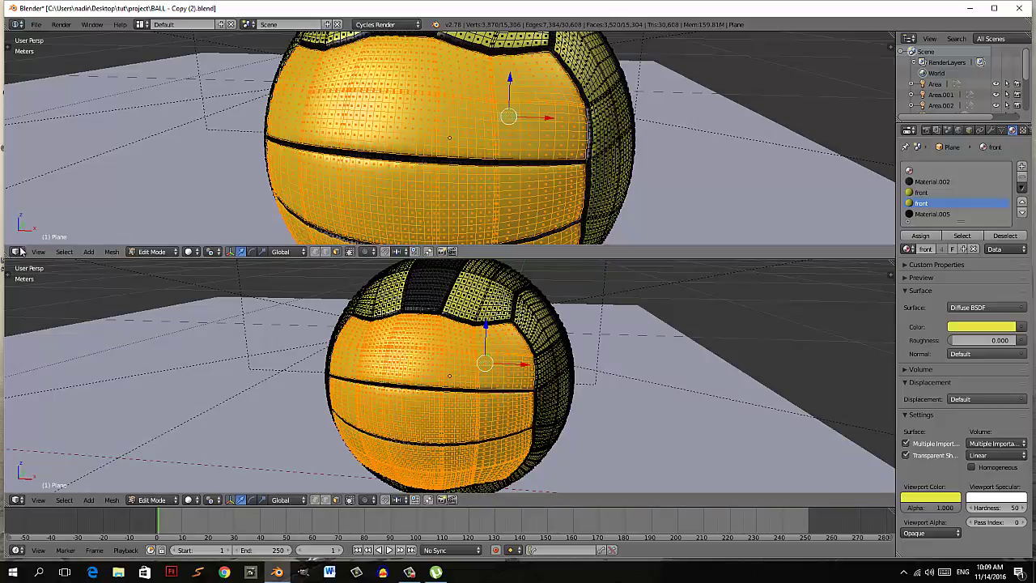
- Show the front material's shader nodes in the upper area, zoomed in with nodes spread apart
click(18, 251)
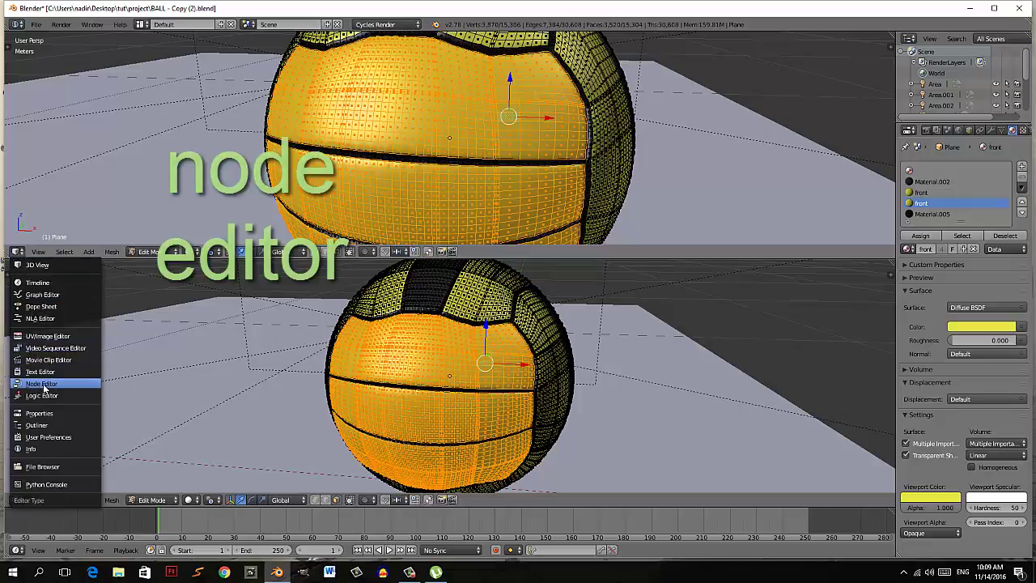
click(37, 383)
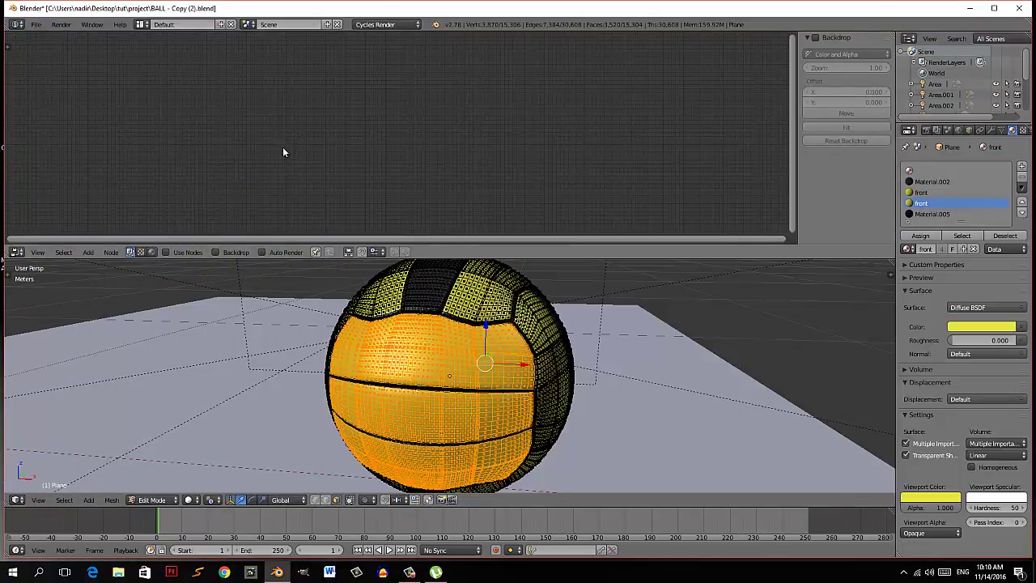
key(shift+F3)
click(154, 252)
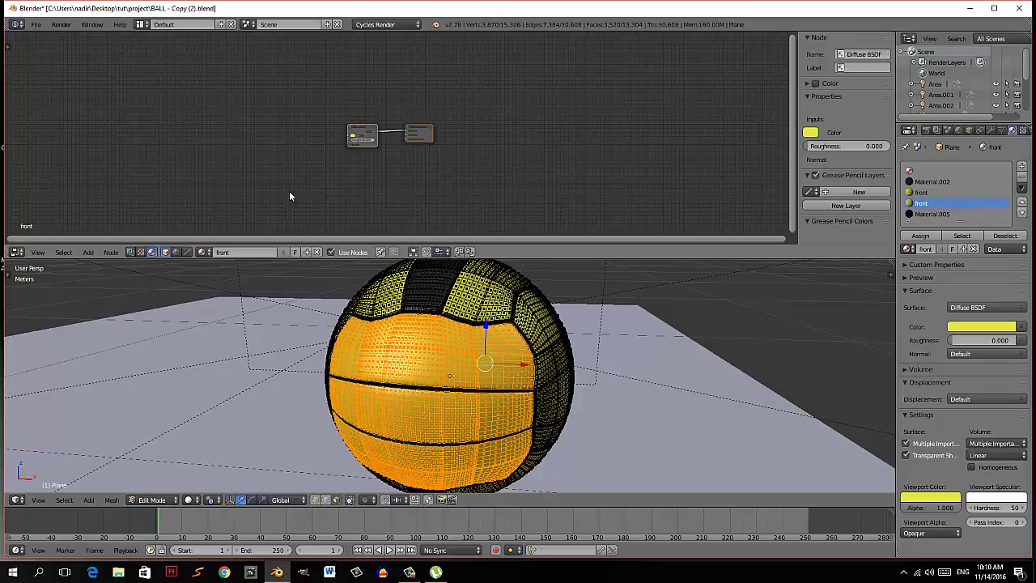
scroll(377, 177, up, 3)
scroll(377, 177, up, 1)
scroll(377, 177, up, 1)
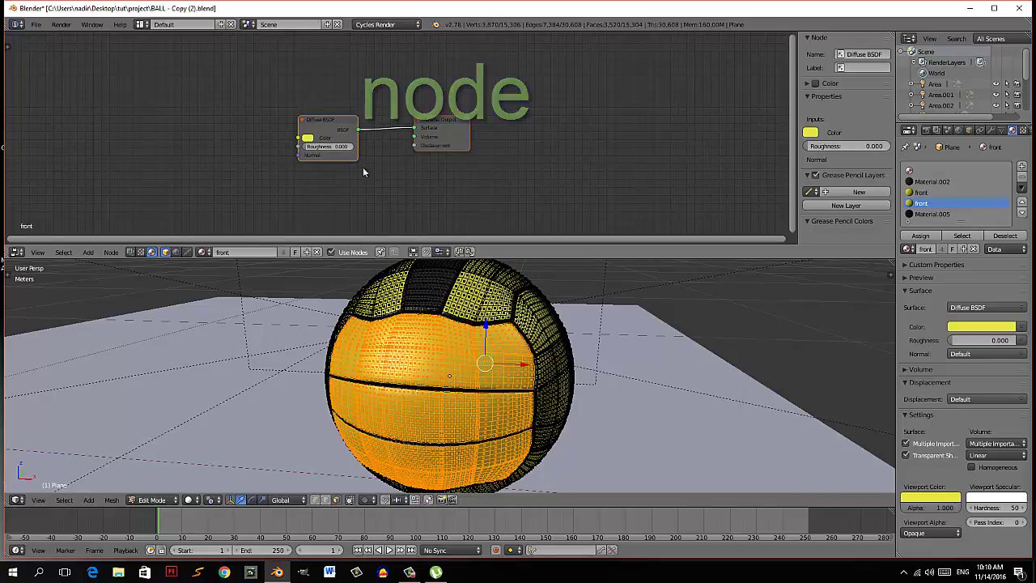
drag(314, 119, 291, 112)
drag(445, 129, 459, 119)
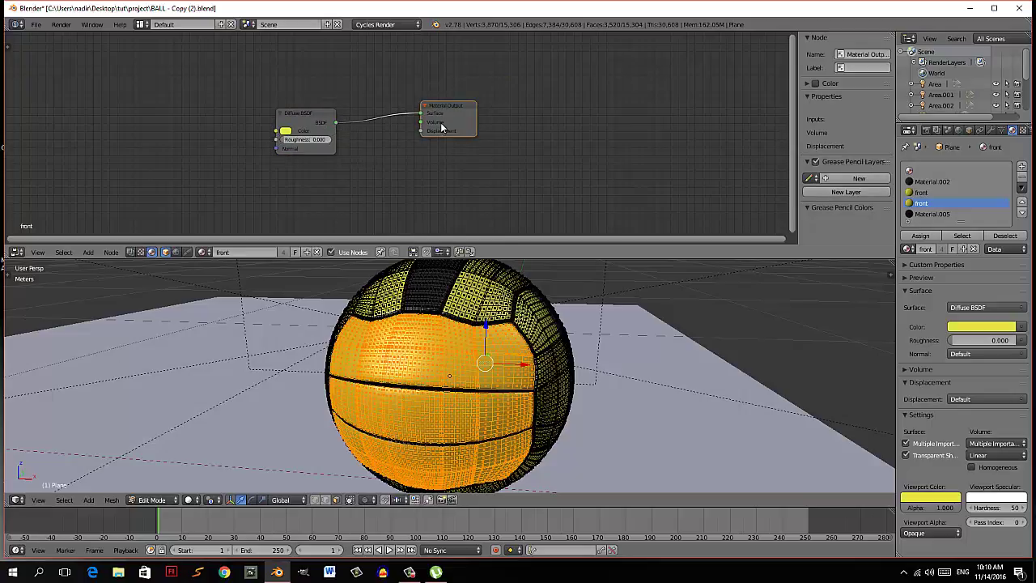
- Reposition the Material Output and Diffuse BSDF nodes
mouse_move(462, 132)
mouse_down()
mouse_move(508, 127)
mouse_move(526, 143)
mouse_up()
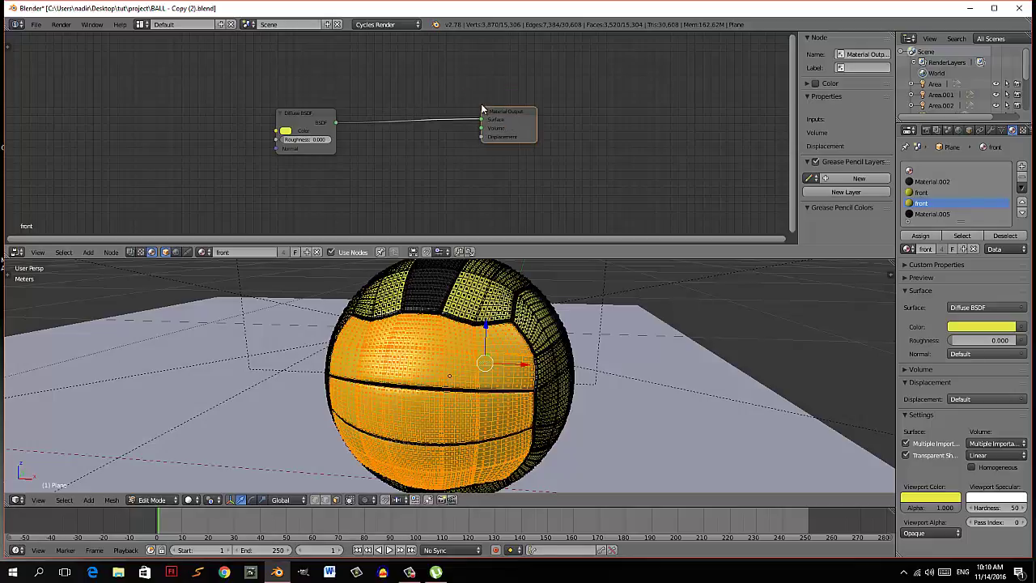
click(301, 121)
drag(307, 116, 320, 107)
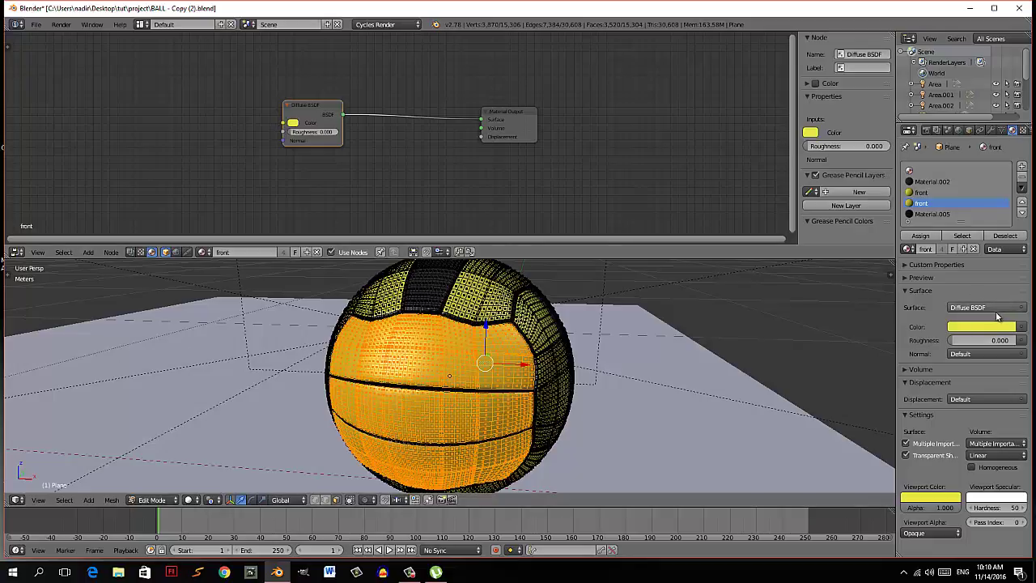
- Make the diffuse colour blue, cut its link to Material Output, and preview rendered
click(980, 326)
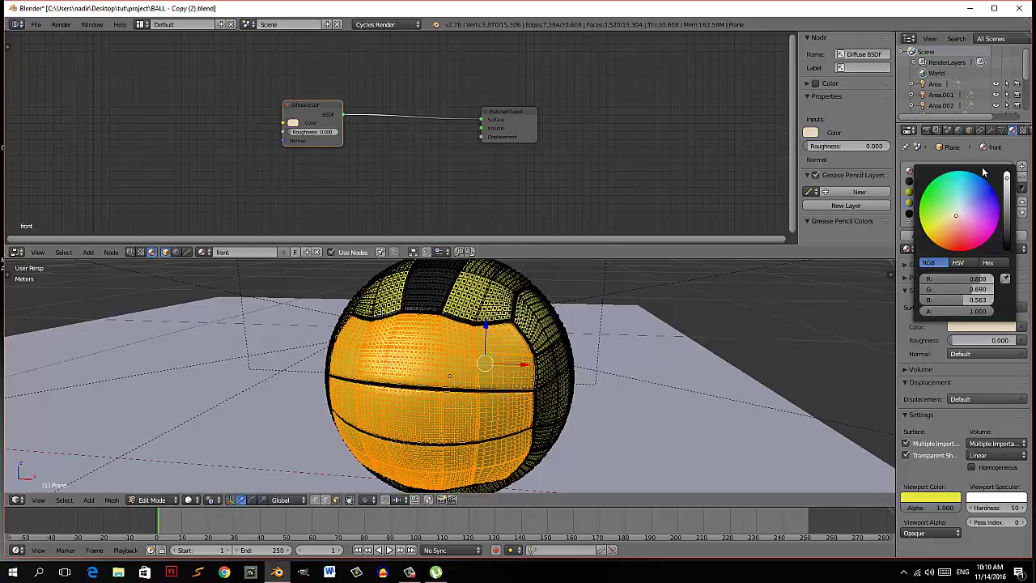
click(981, 179)
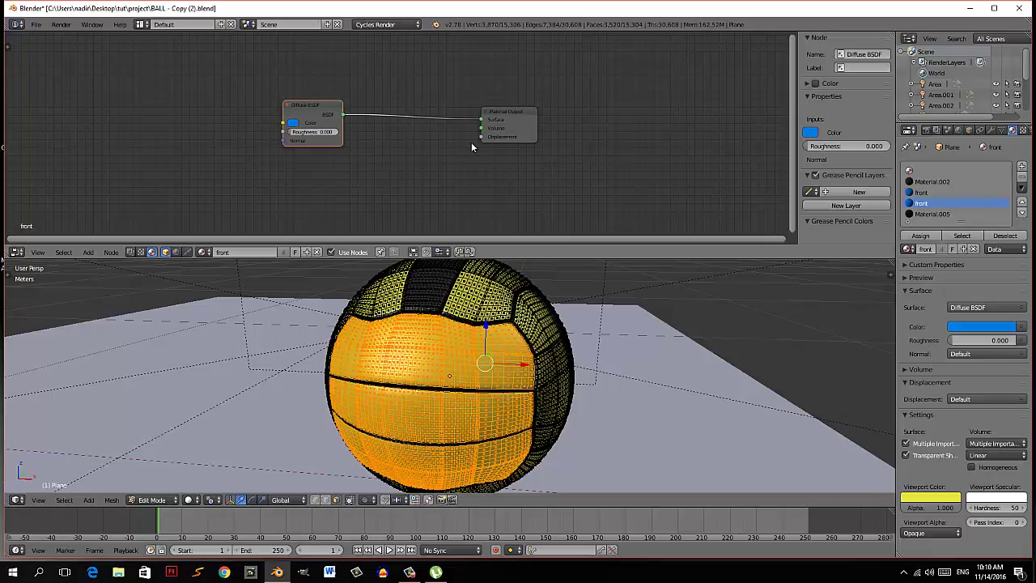
drag(481, 119, 453, 104)
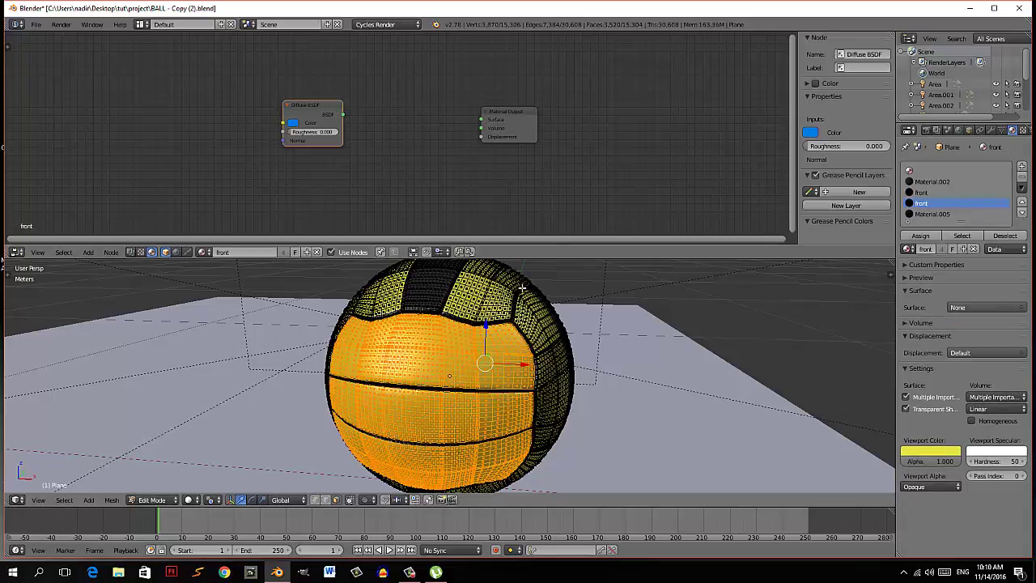
key(shift+z)
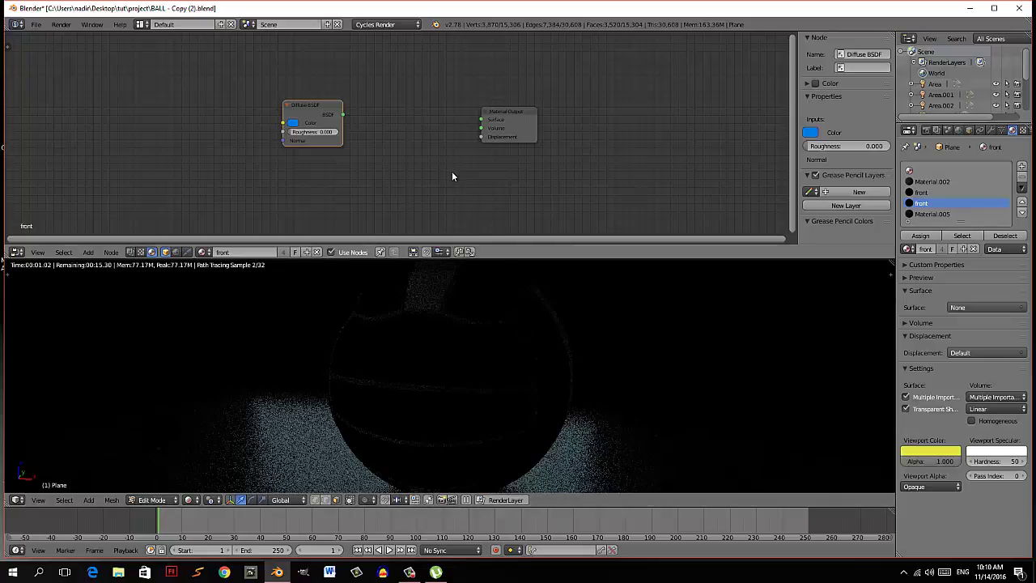
- Reconnect the Diffuse BSDF to the Material Output Surface and set its colour back to yellow
drag(344, 114, 482, 120)
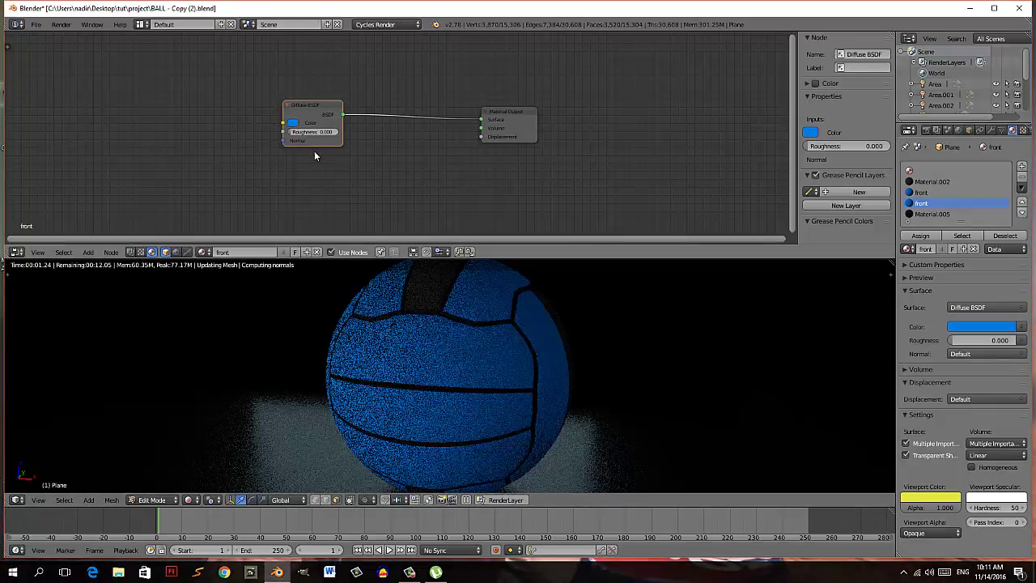
click(292, 122)
click(306, 175)
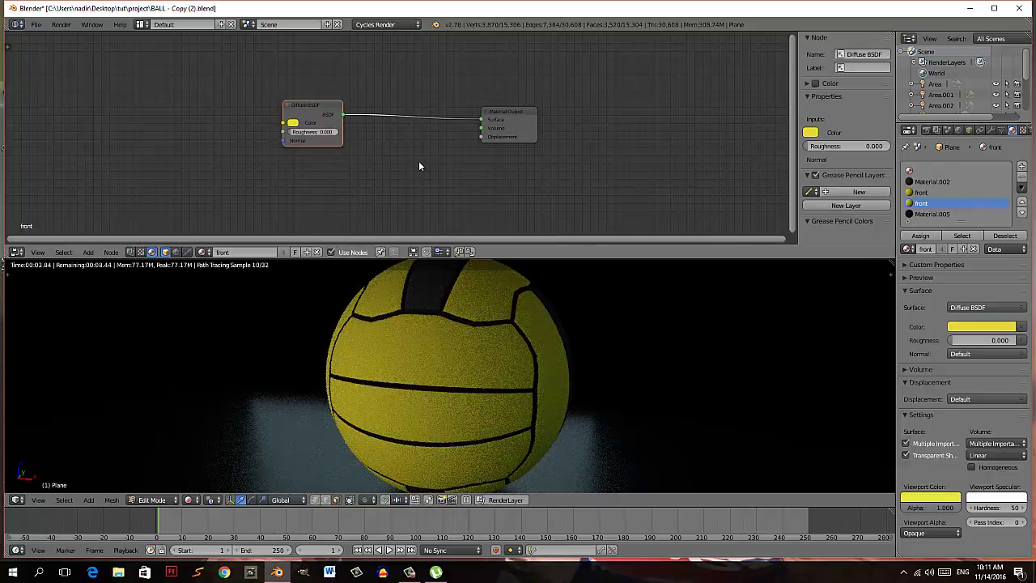
- Move the Material Output node further right and show the ball in rendered preview
click(498, 119)
drag(499, 115, 580, 103)
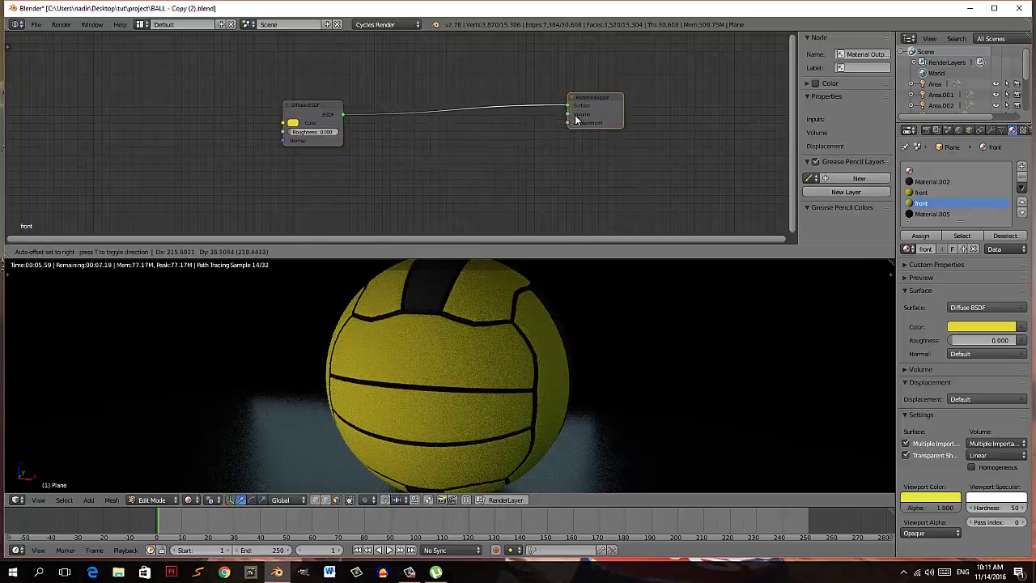
drag(317, 106, 320, 88)
click(321, 93)
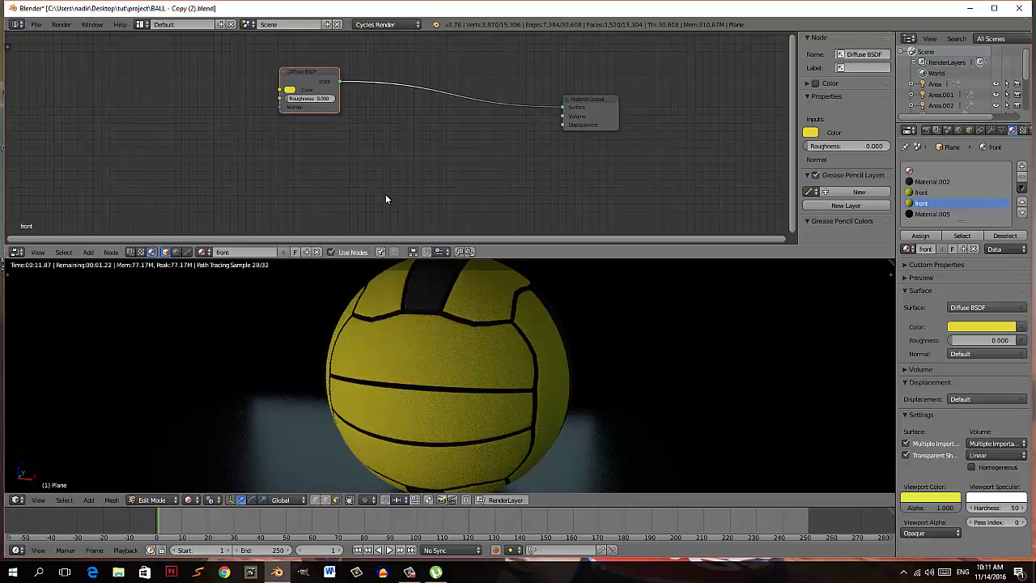
scroll(386, 193, down, 2)
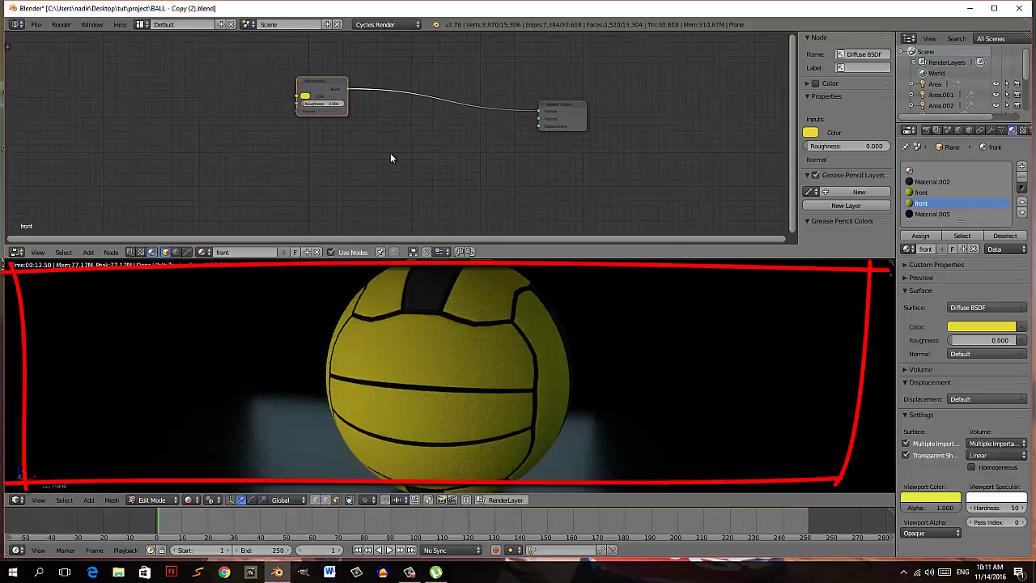
key(shift+z)
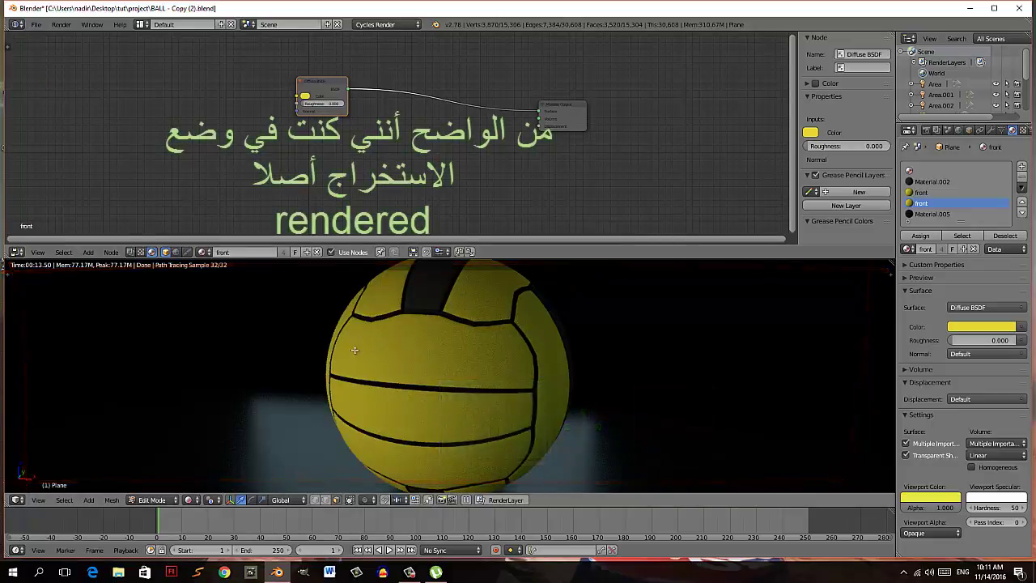
key(shift+z)
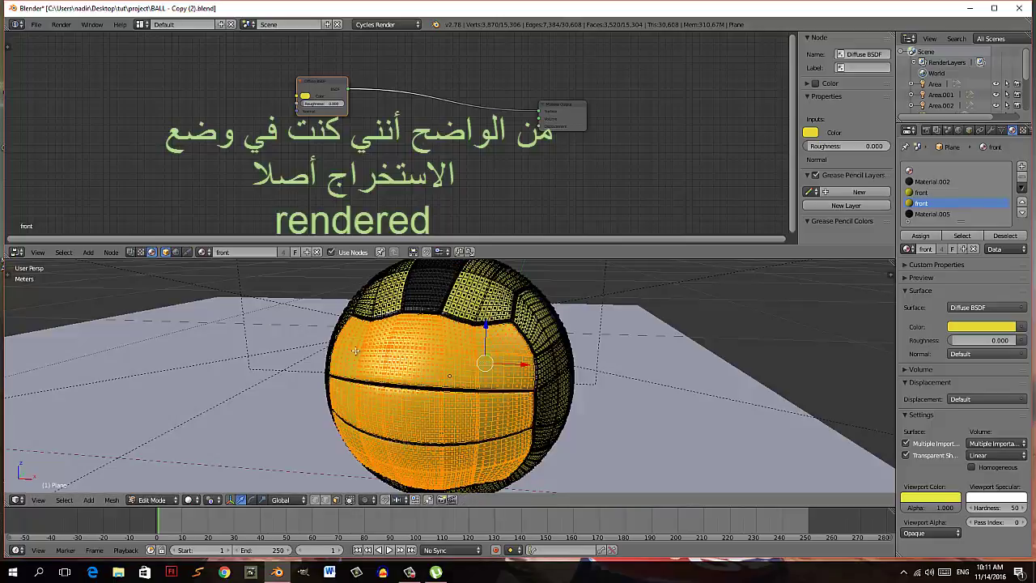
key(shift+z)
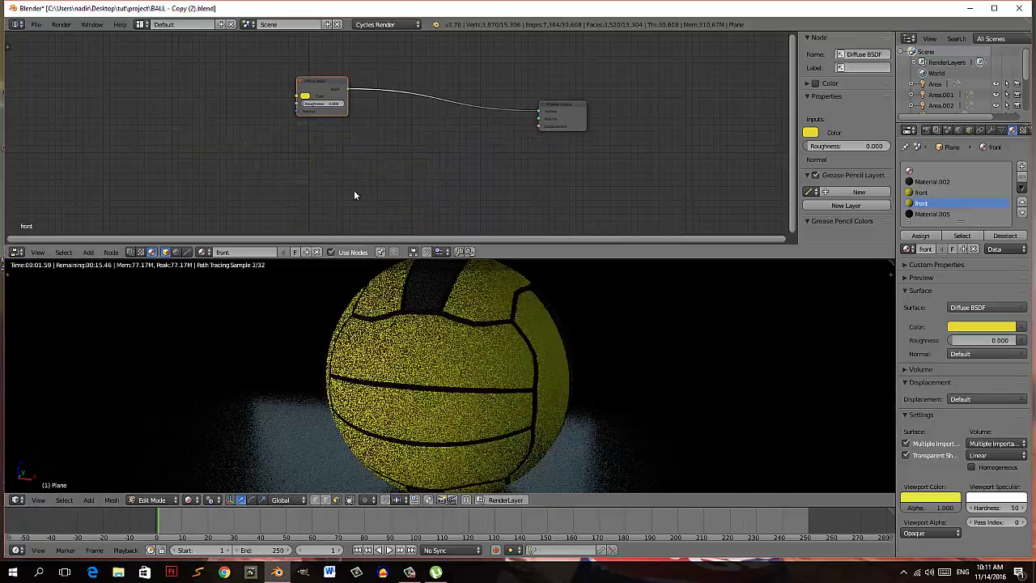
- Place a Glossy BSDF node (GGX, roughness 0.200) below the Diffuse BSDF, unconnected
key(shift+a)
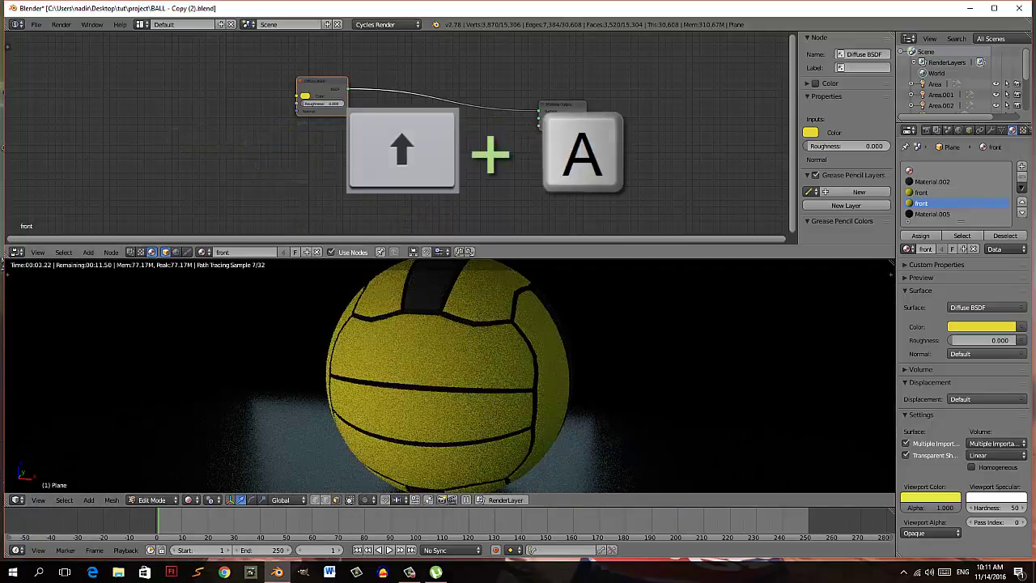
key(shift+a)
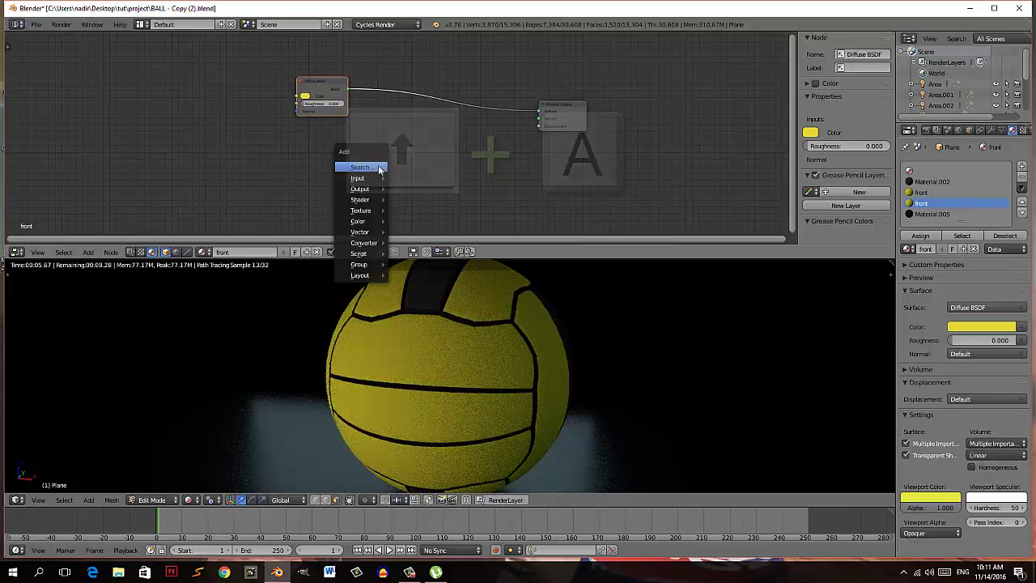
mouse_move(360, 199)
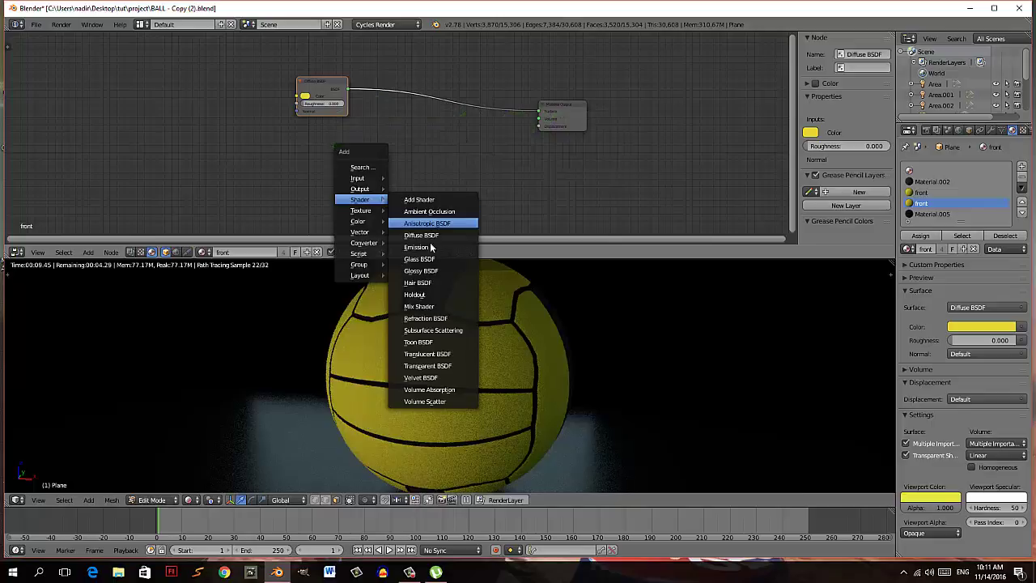
click(421, 270)
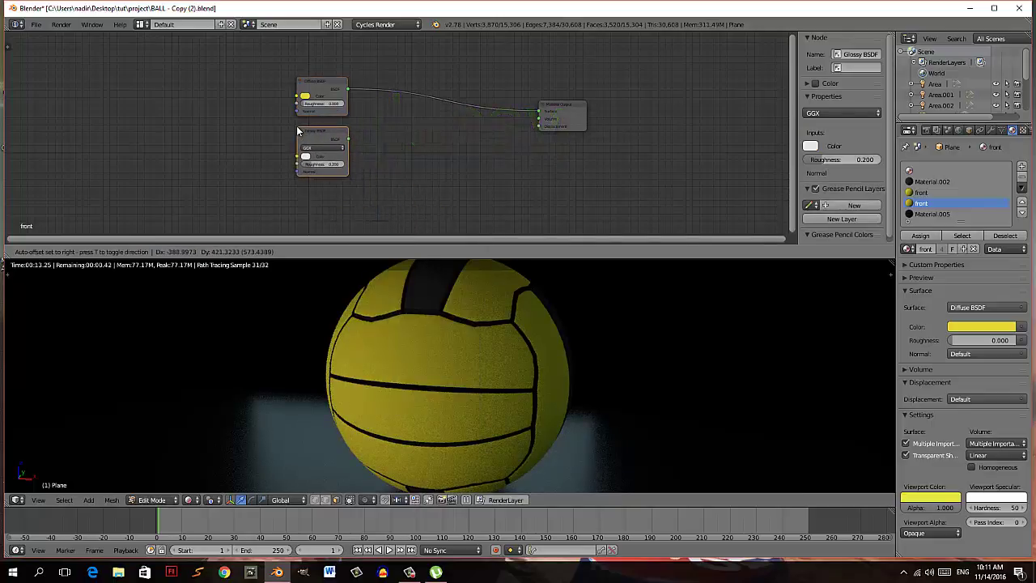
click(297, 131)
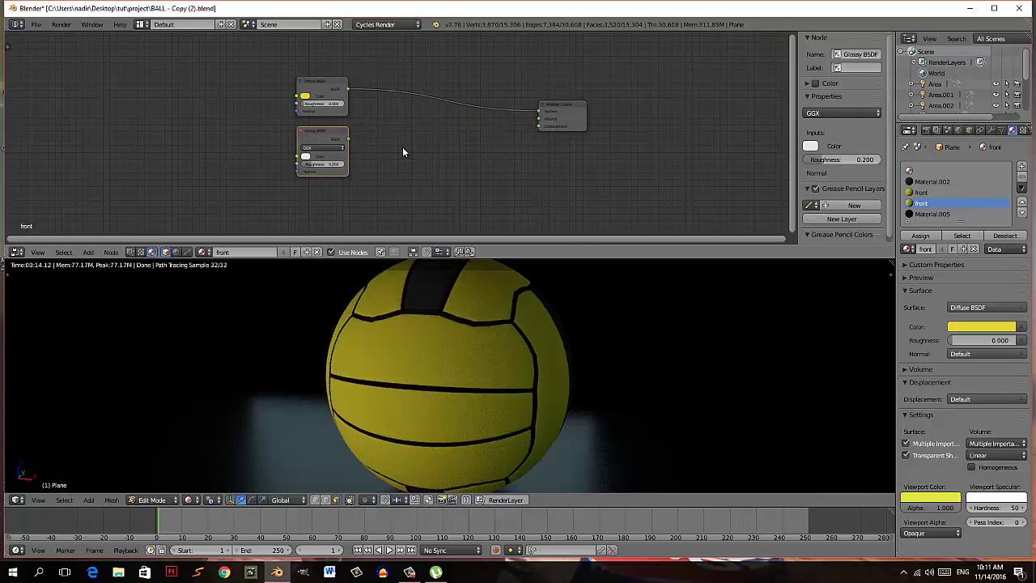
key(shift+a)
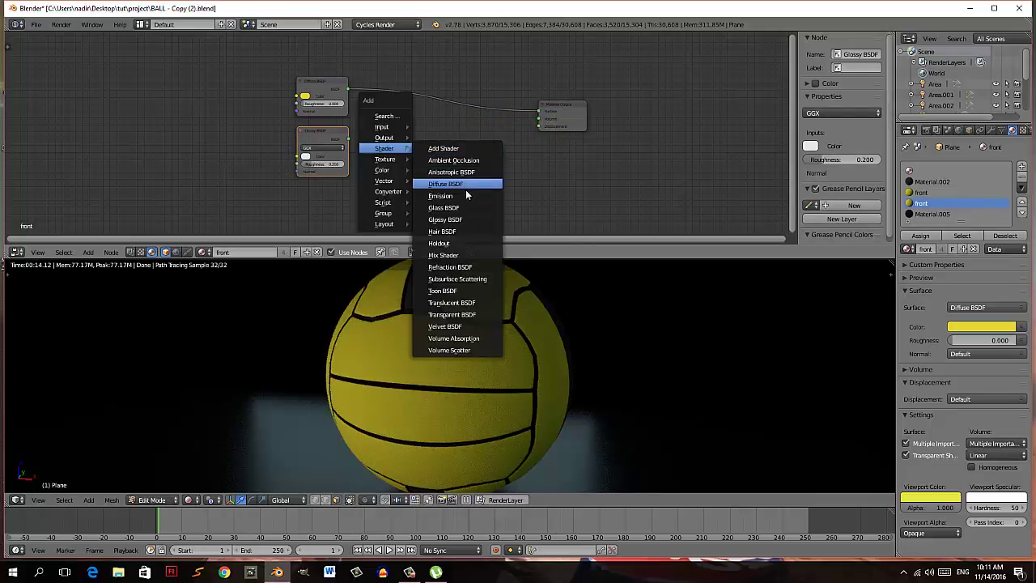
- Insert a Mix Shader on the output link, feeding it the Diffuse and Glossy BSDFs
click(474, 255)
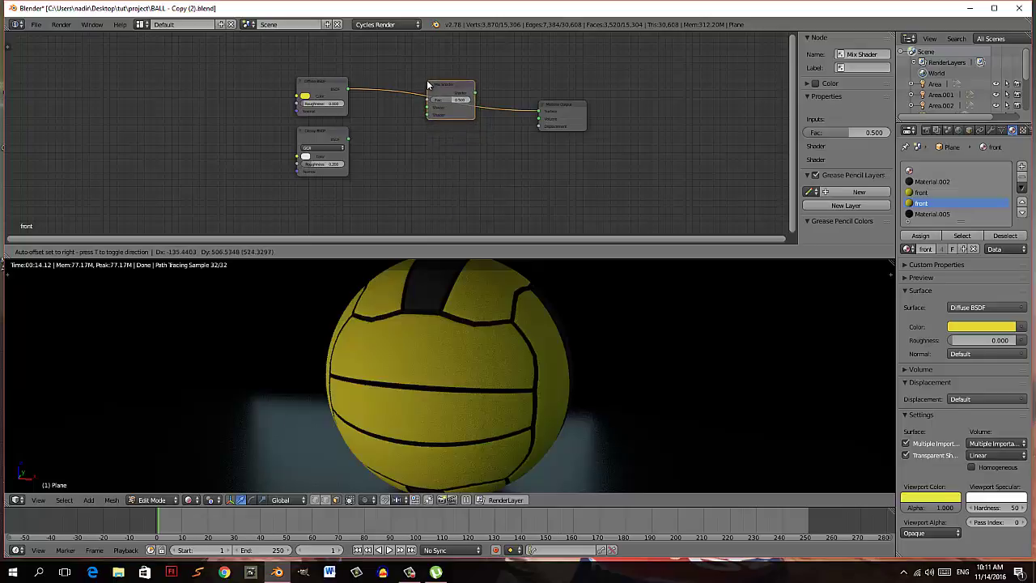
click(428, 84)
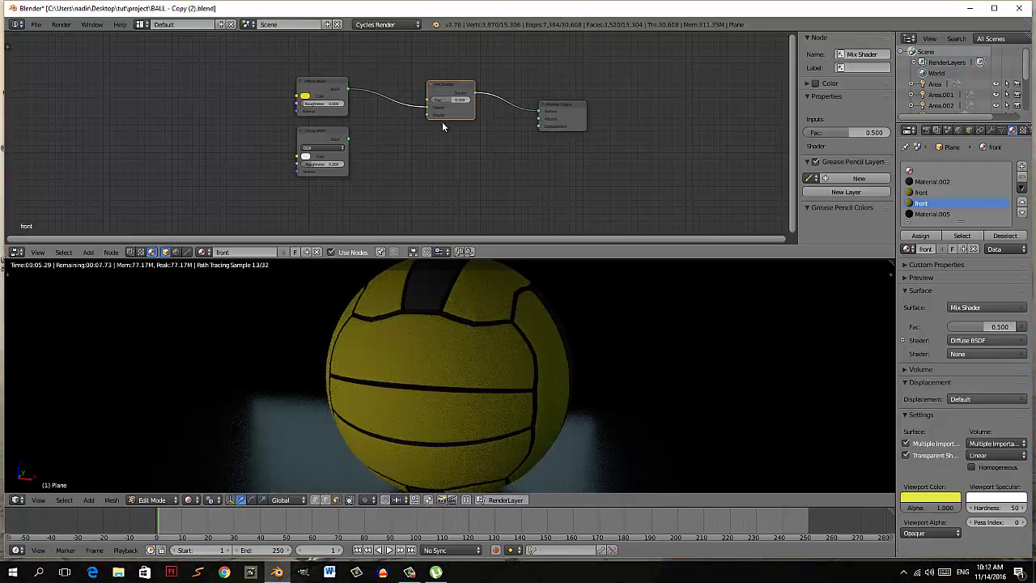
mouse_move(428, 107)
mouse_down()
mouse_move(526, 93)
mouse_move(538, 111)
mouse_move(415, 102)
mouse_move(538, 111)
mouse_up()
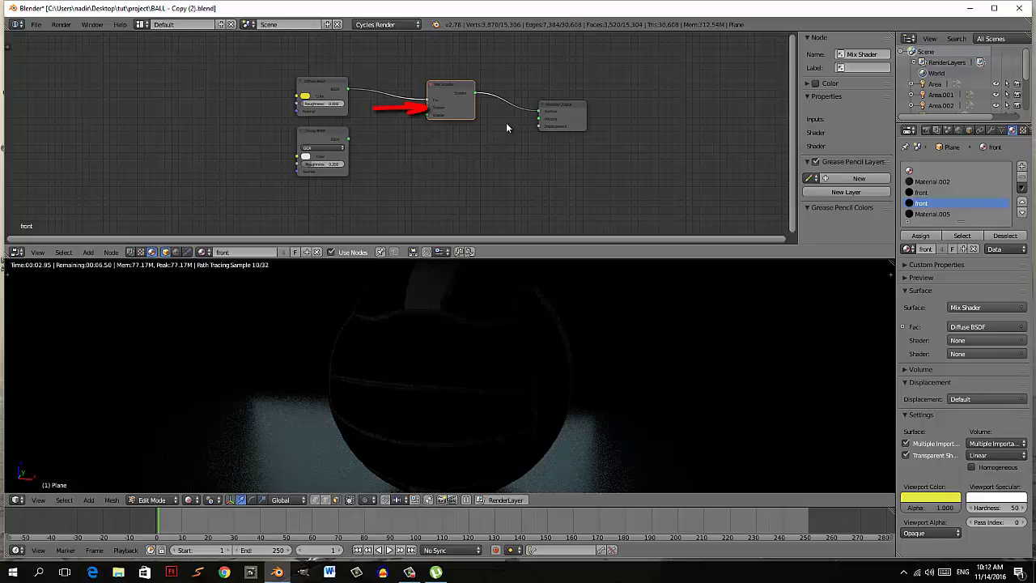
drag(349, 142, 427, 108)
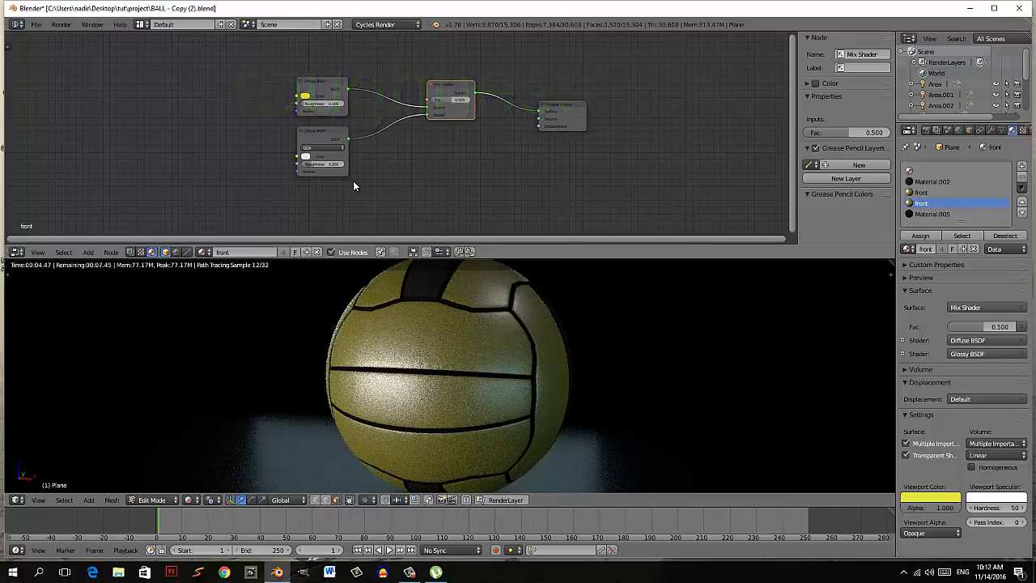
- Set the Glossy BSDF roughness to 0.050 and give it the same yellow colour
click(328, 164)
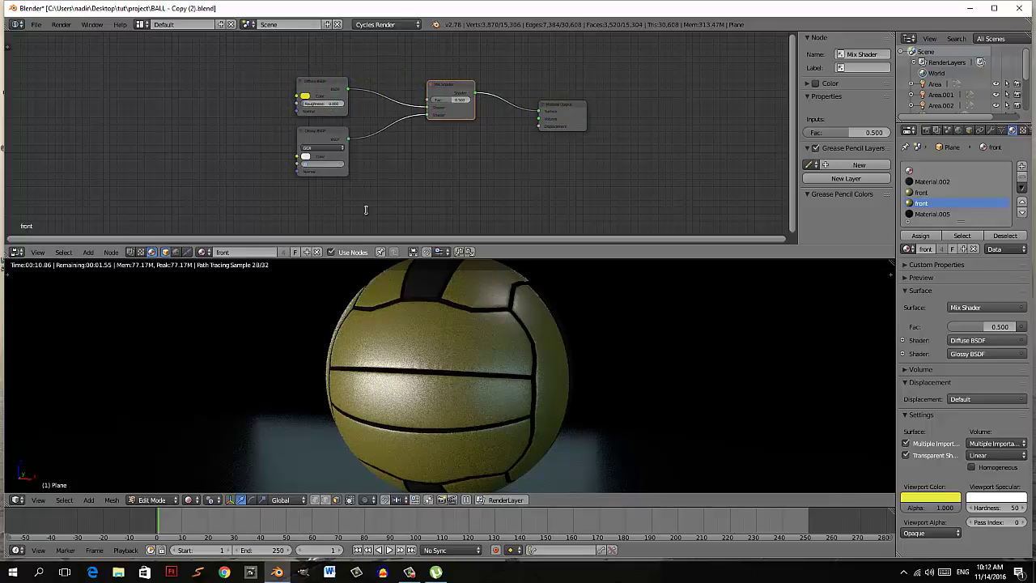
text(.)
key(Return)
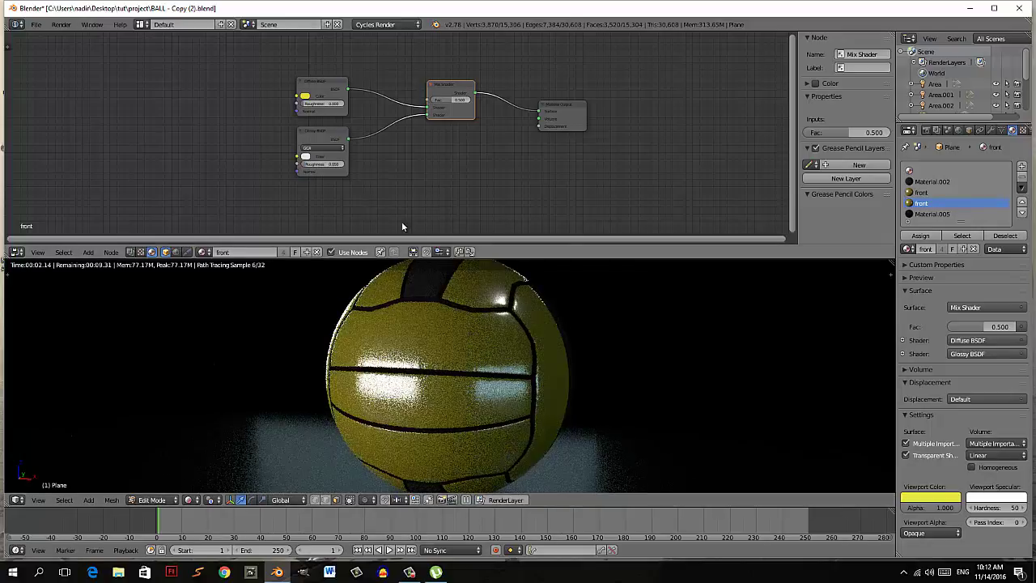
drag(304, 96, 305, 156)
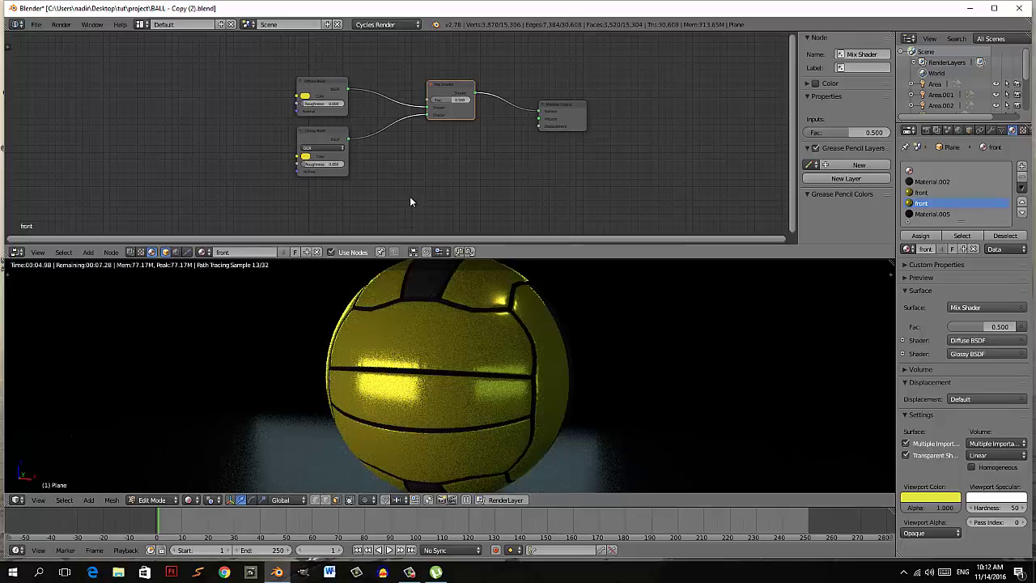
key(shift+a)
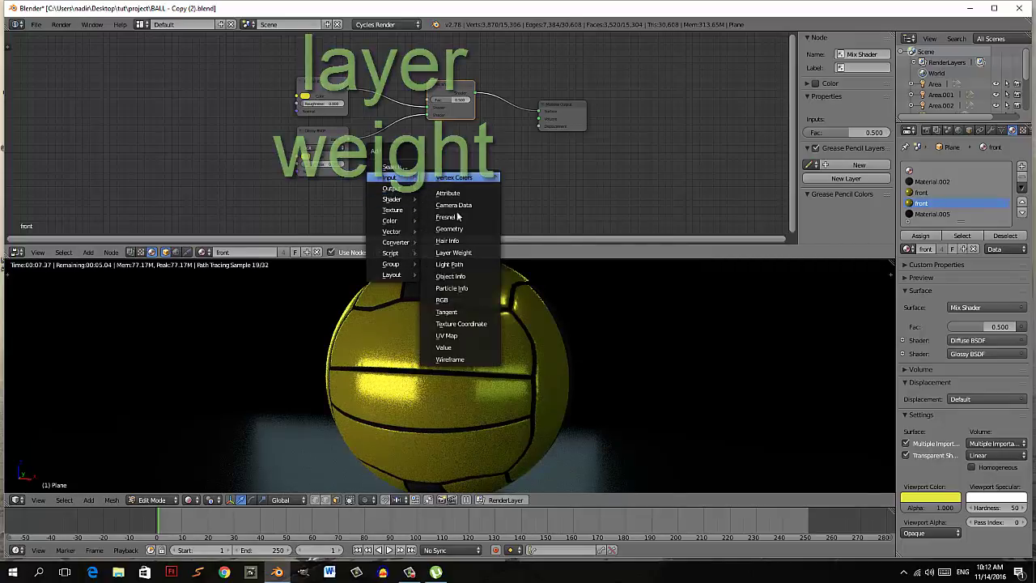
- Add a Layer Weight node (Blend 0.500) above and connect its Facing output to the Mix Shader Fac
click(465, 255)
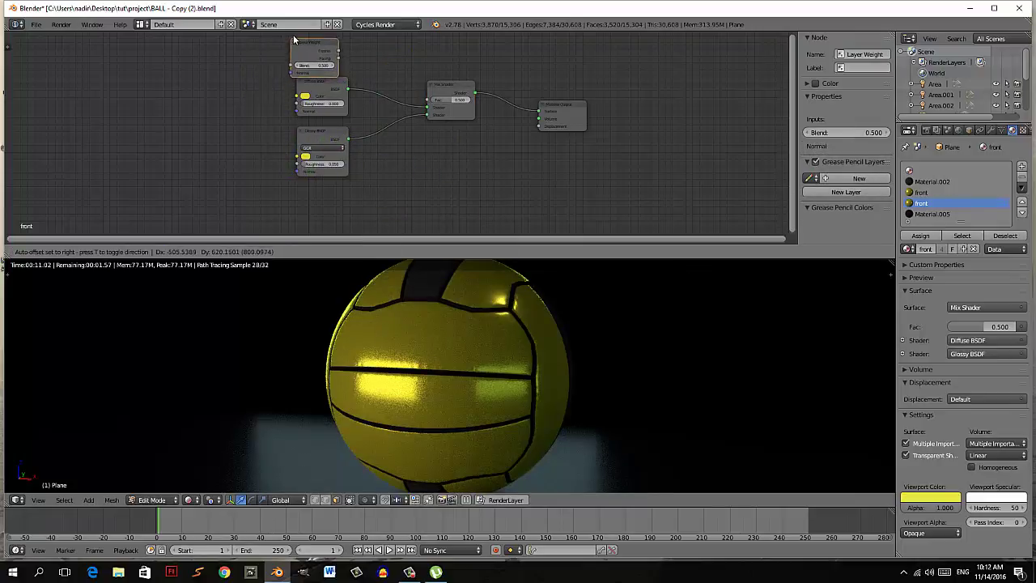
click(298, 35)
drag(341, 55, 428, 99)
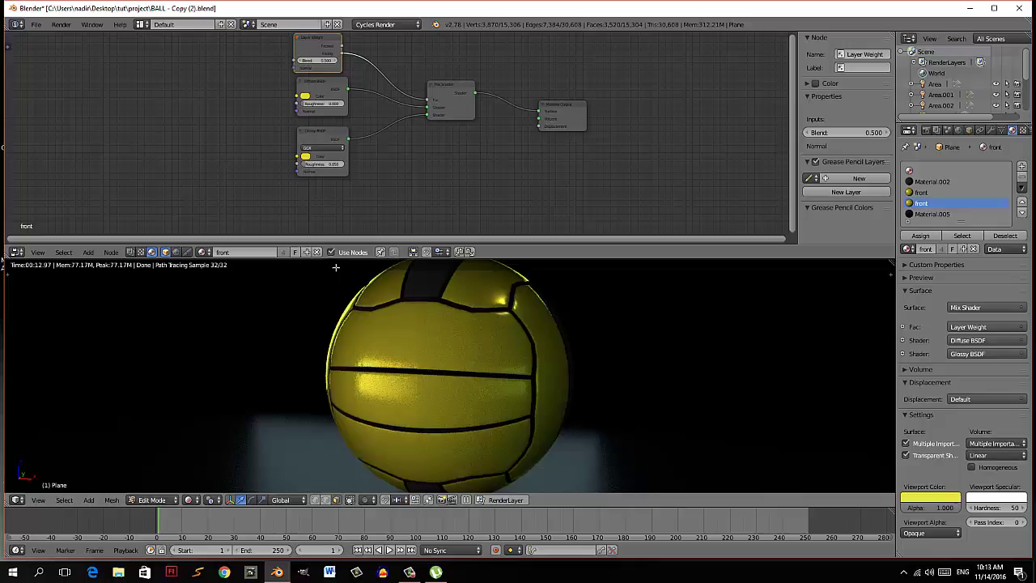
scroll(395, 174, up, 1)
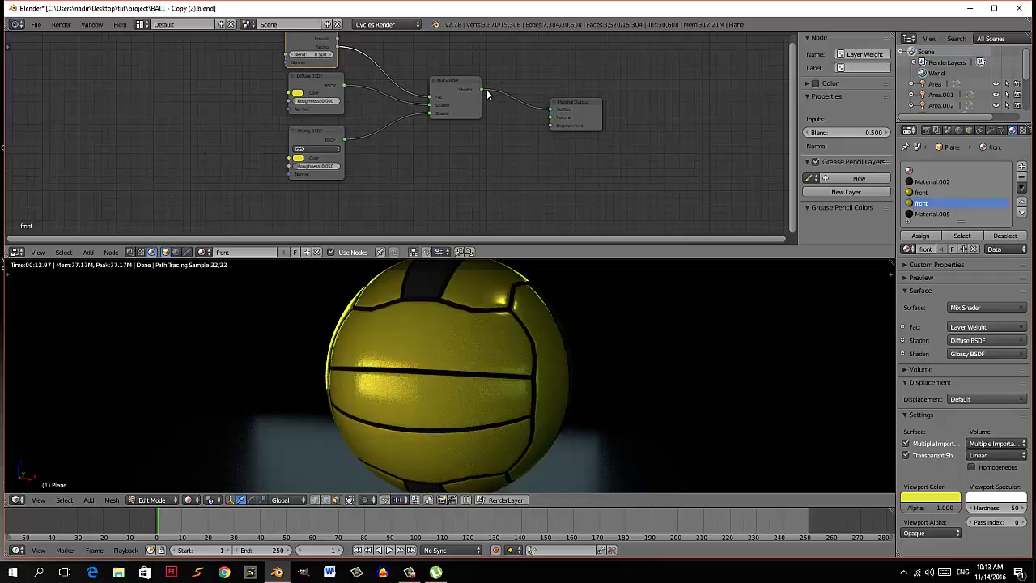
key(Home)
scroll(421, 135, down, 1)
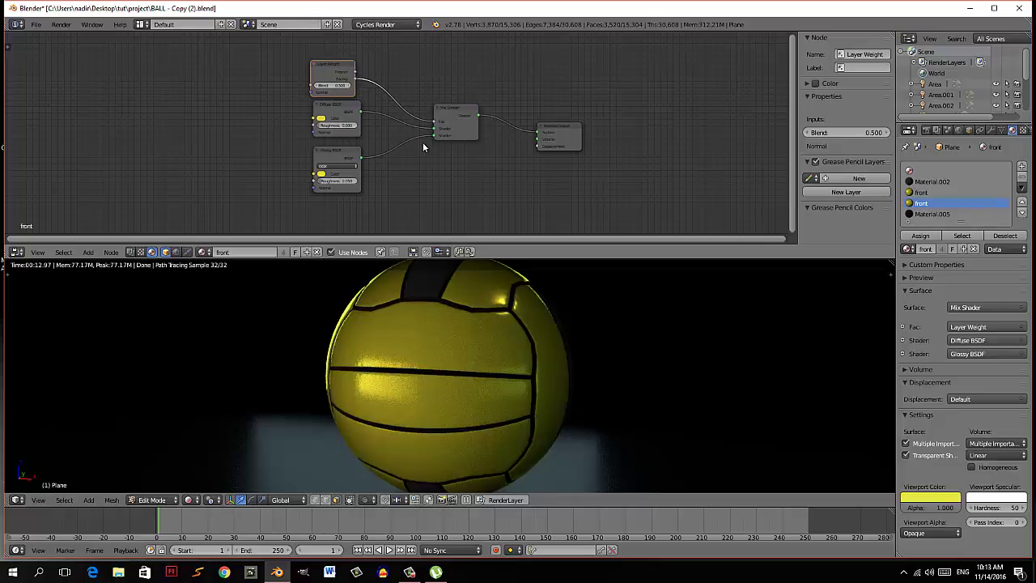
- Duplicate the Diffuse, Glossy and Mix Shader nodes and arrange the copies below the originals
shift+click(343, 105)
shift+click(353, 152)
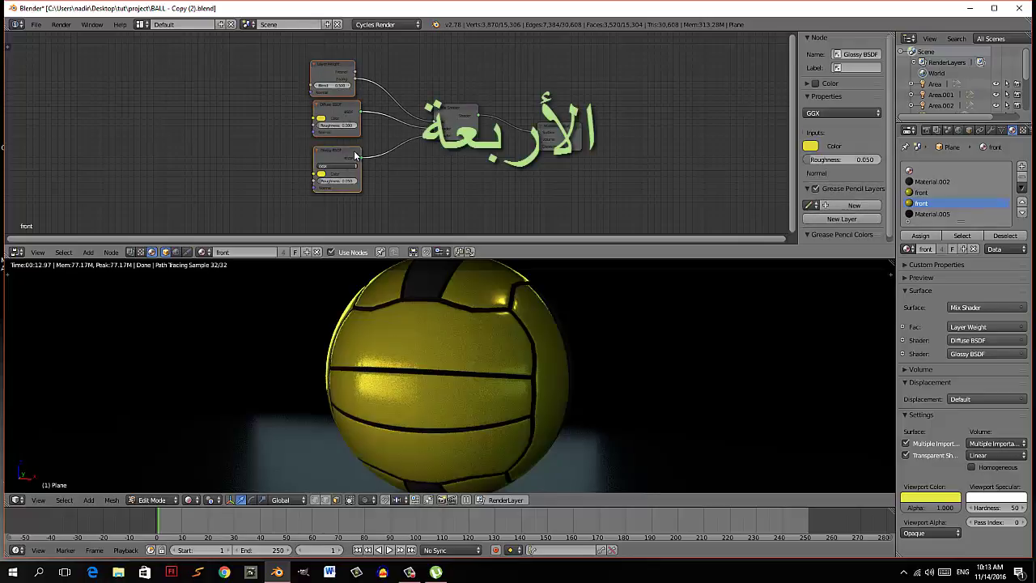
shift+click(459, 115)
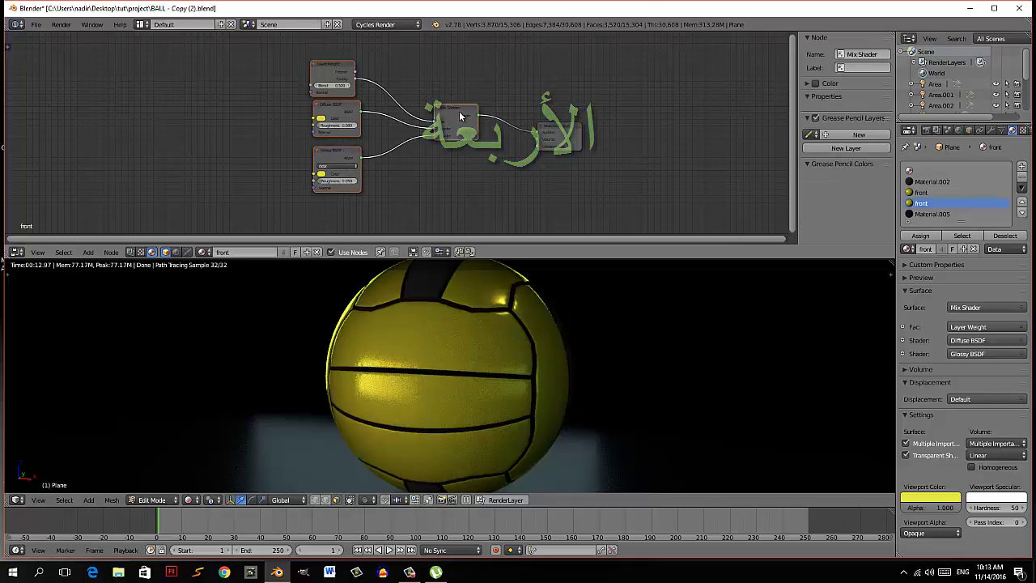
key(shift+d)
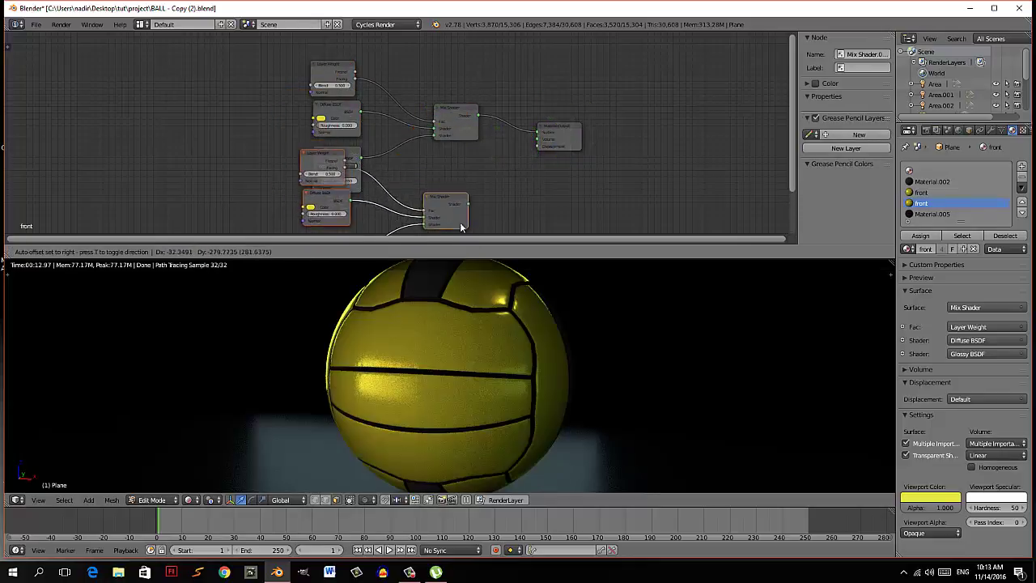
click(465, 40)
middle_drag(477, 158, 428, 86)
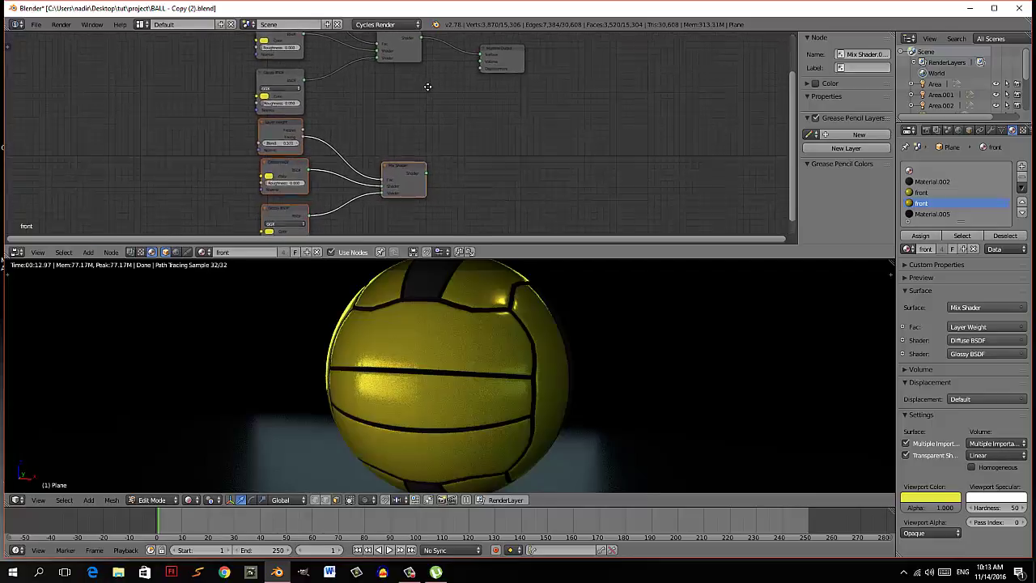
scroll(428, 86, down, 2)
click(402, 163)
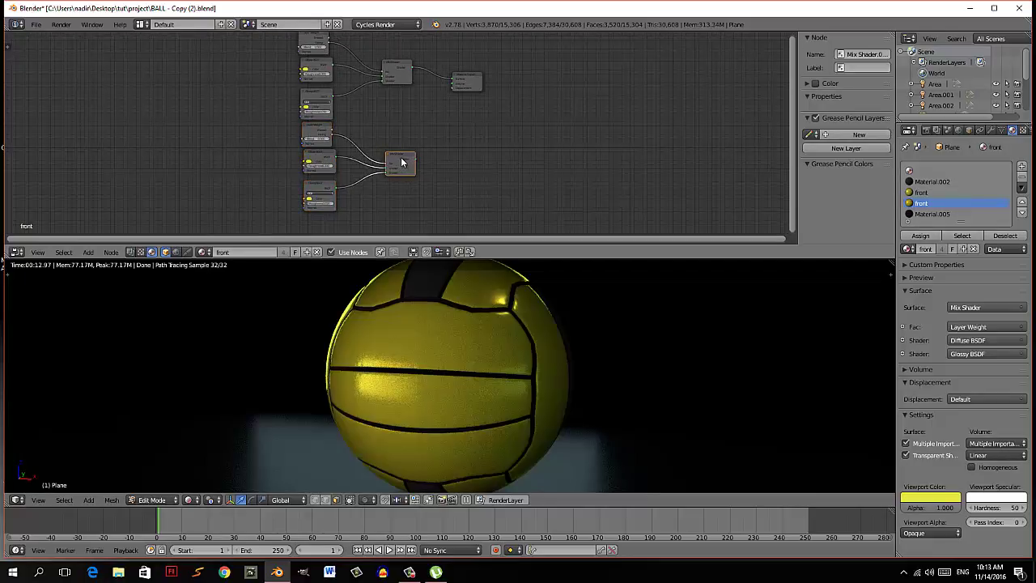
drag(401, 162, 398, 127)
scroll(372, 166, up, 2)
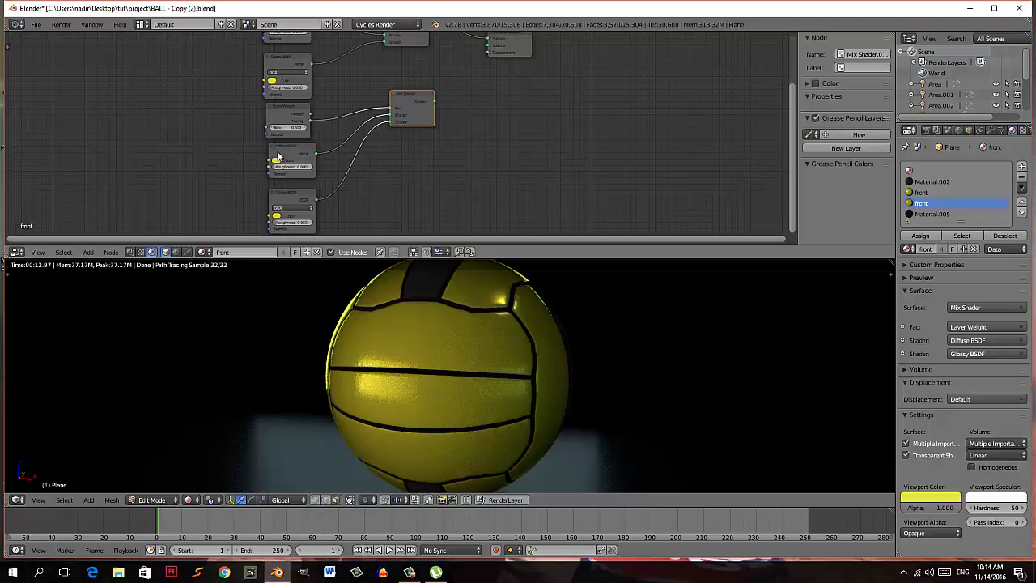
- Darken the copied Diffuse colour to near black, paste it onto the Glossy copy, and shift the output right
click(276, 162)
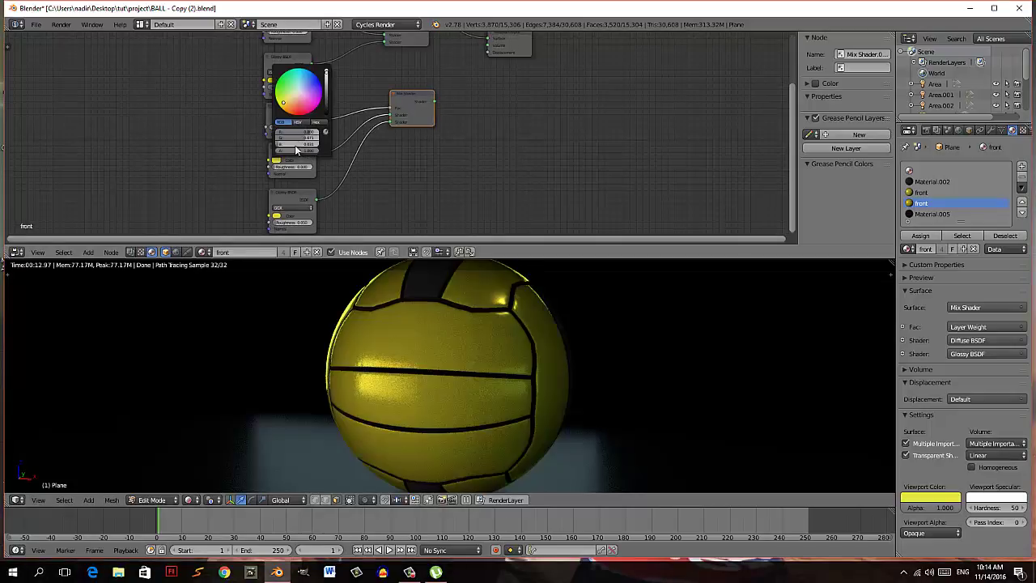
click(300, 95)
click(326, 95)
drag(328, 96, 327, 107)
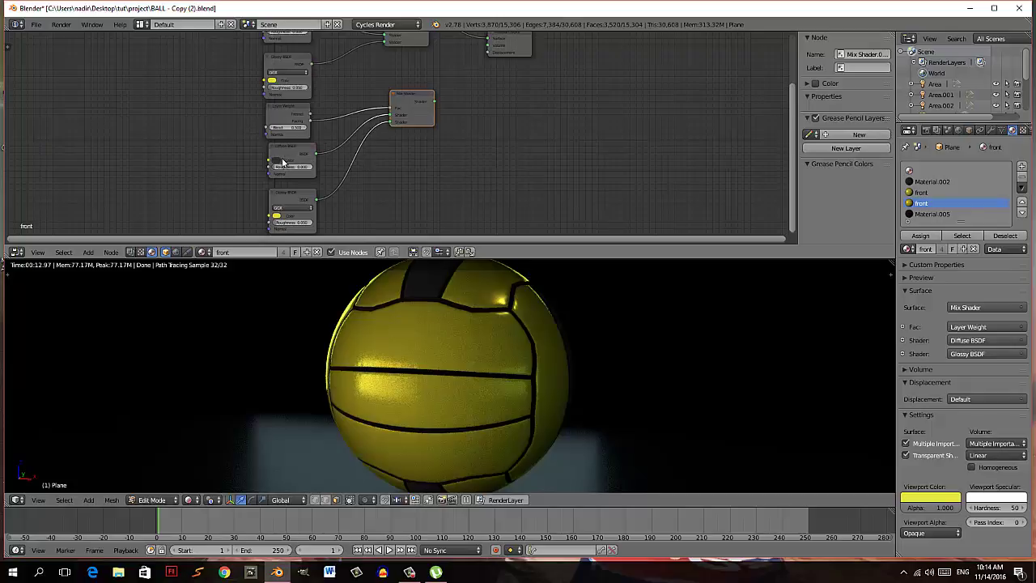
key(ctrl+v)
drag(508, 47, 613, 62)
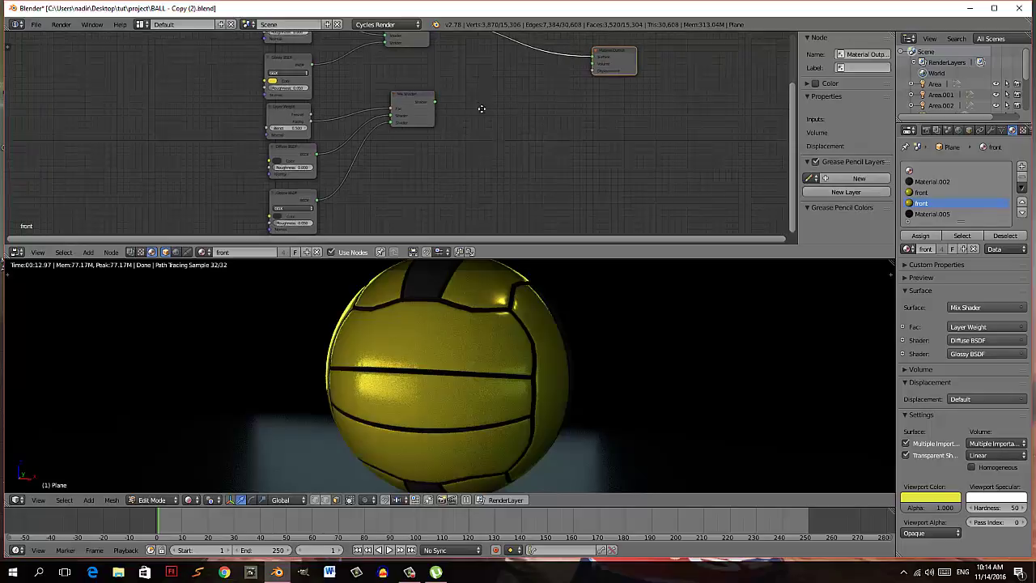
- Drop a copy of the yellow Mix Shader on the output link and plug the dark mix into it
middle_drag(480, 103, 493, 143)
click(436, 83)
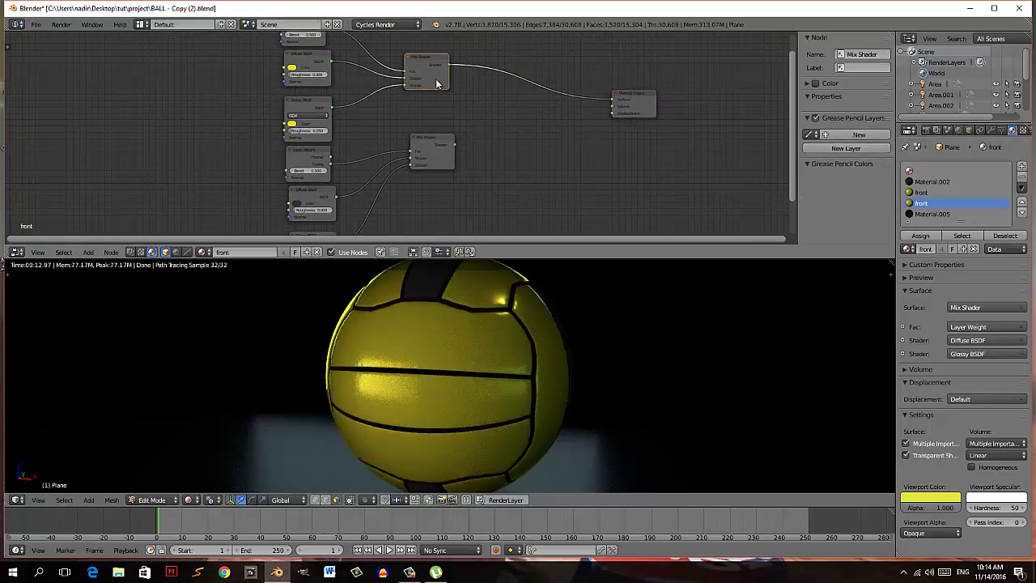
key(shift+d)
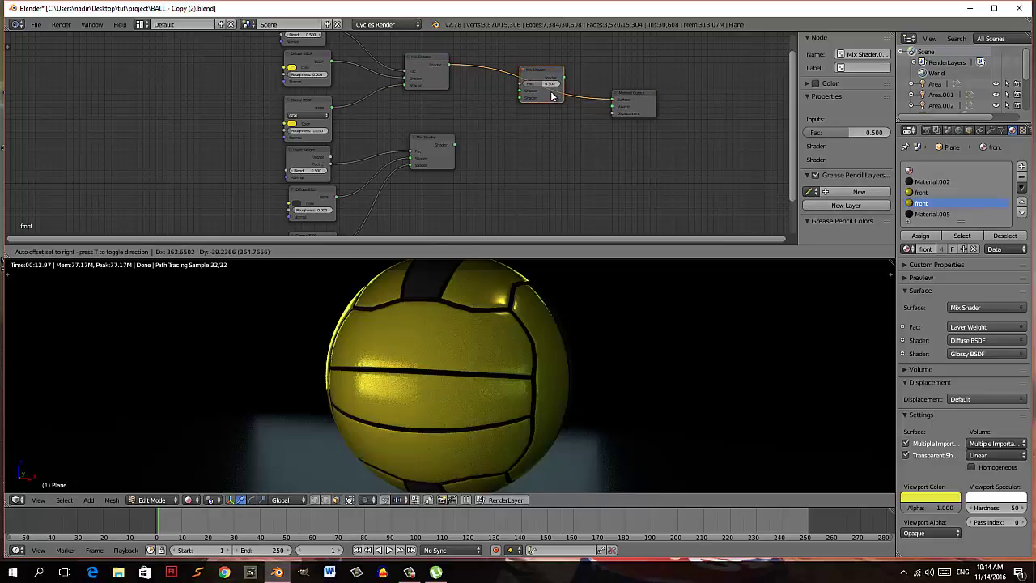
click(550, 90)
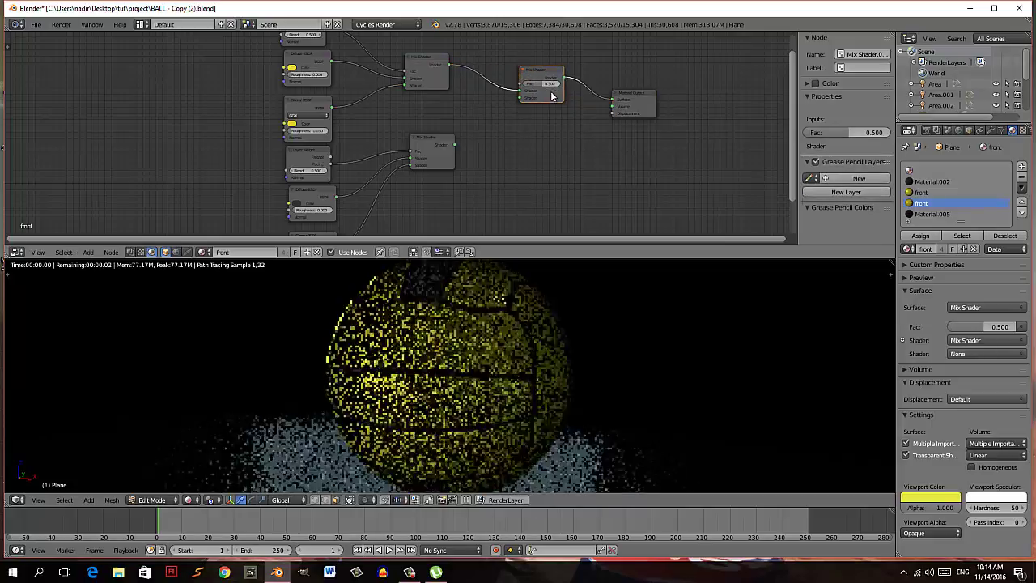
mouse_move(441, 142)
mouse_down()
mouse_move(442, 129)
mouse_move(520, 96)
mouse_up()
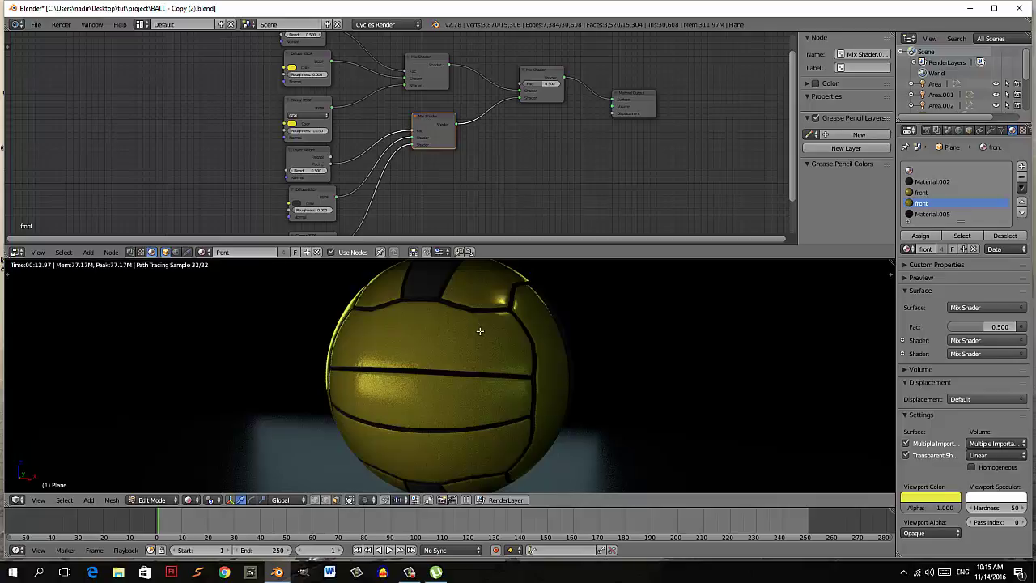
- Select the side-panel faces through their material slot and return to the Cycles rendered preview
key(shift+z)
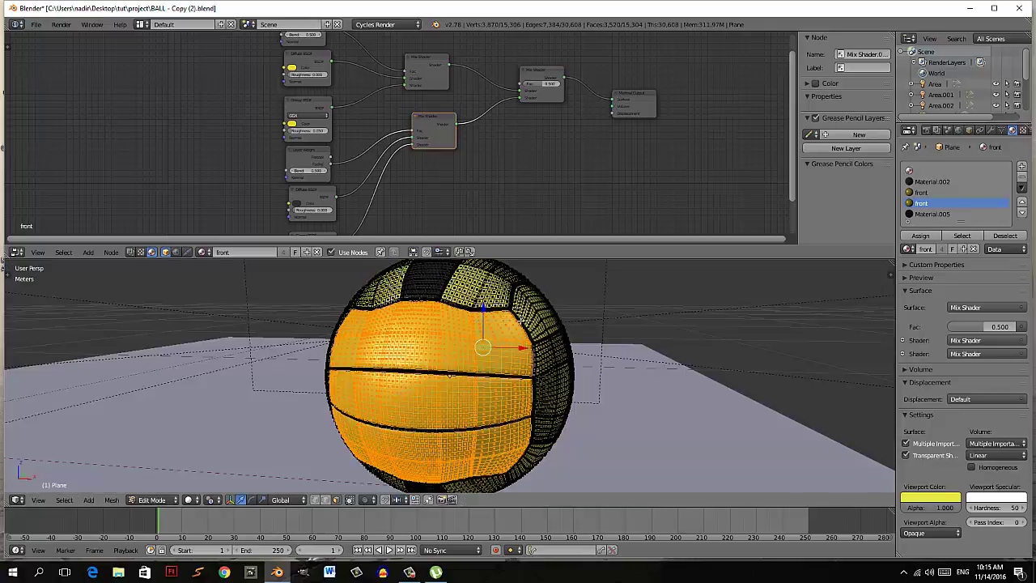
key(a)
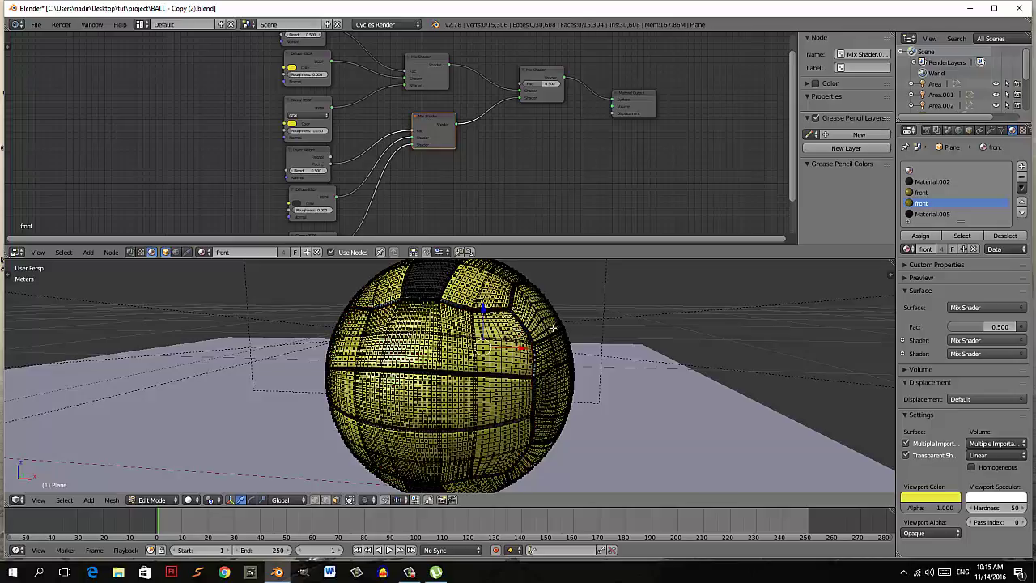
middle_drag(549, 330, 343, 478)
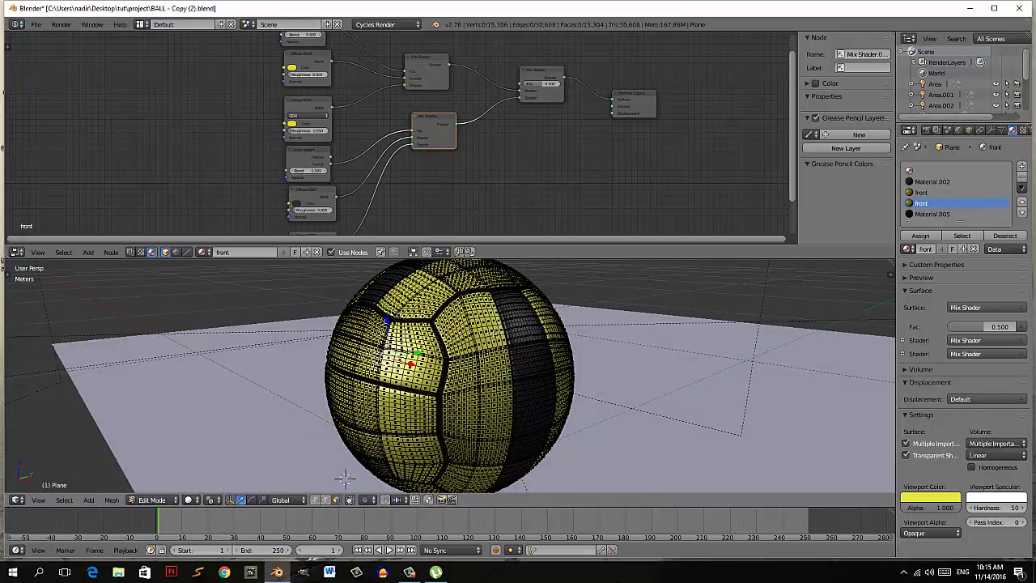
right_click(492, 330)
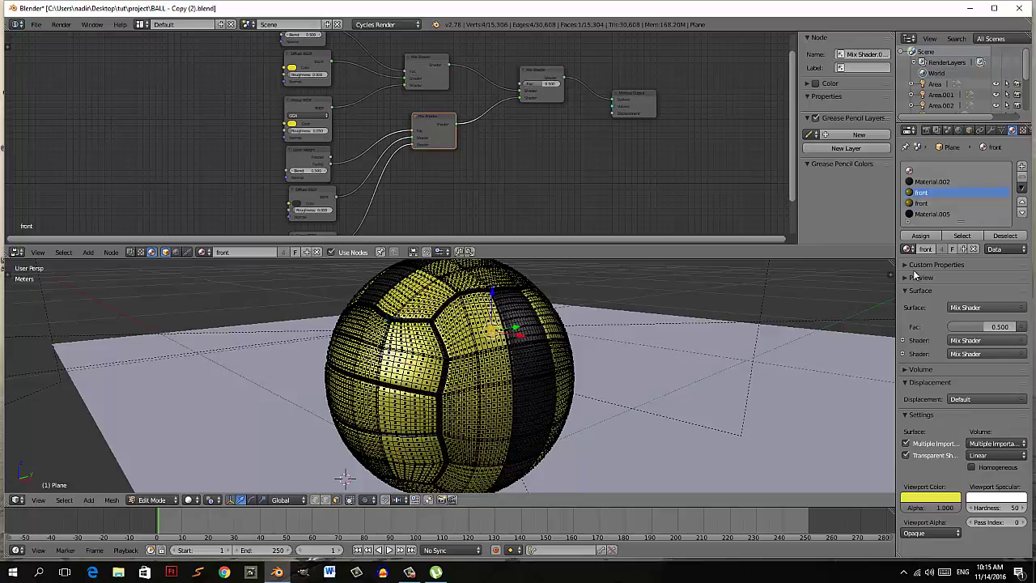
click(962, 236)
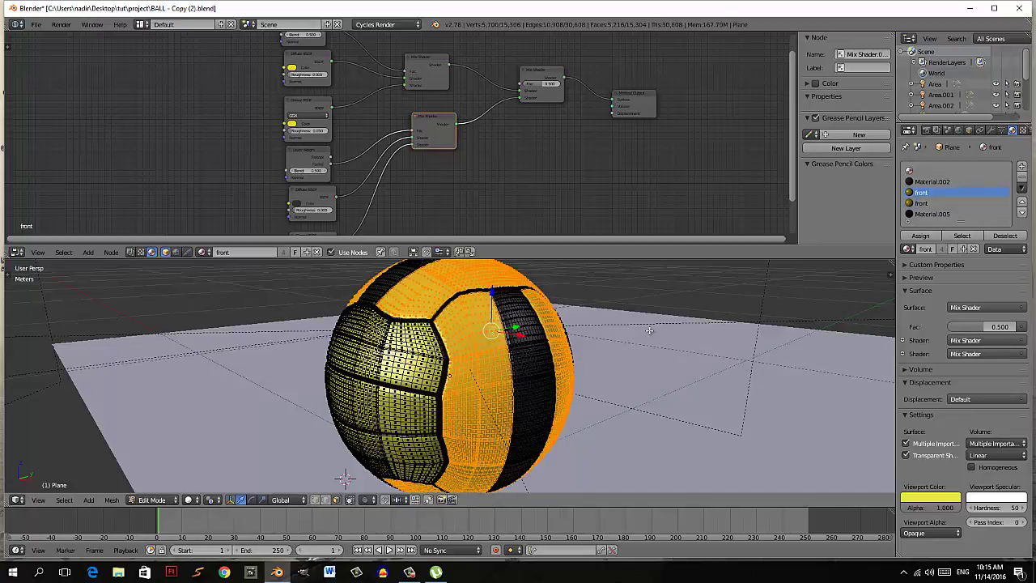
key(shift+z)
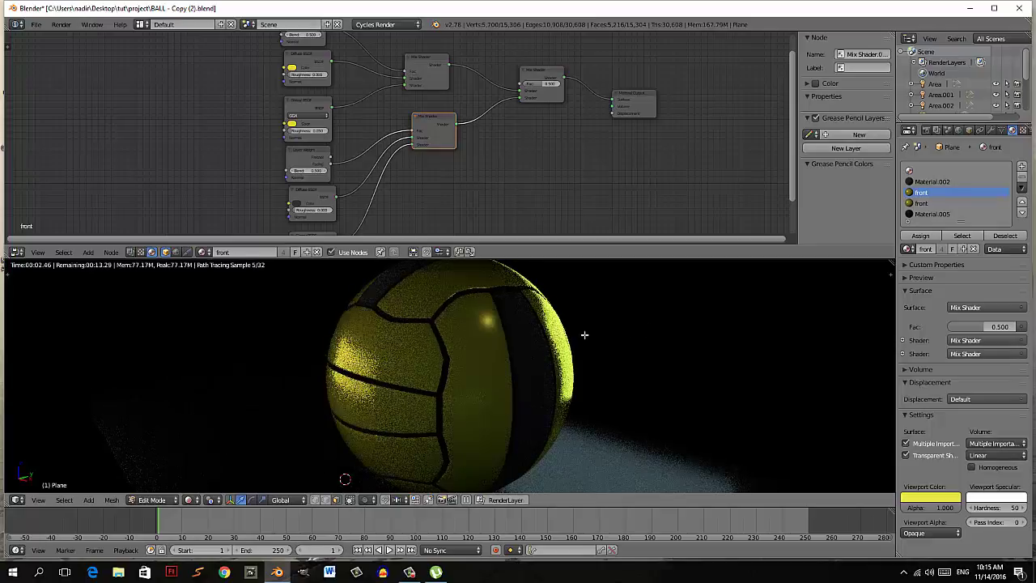
- Try a blue colour on the Glossy node, then undo it back to yellow
click(293, 126)
click(332, 50)
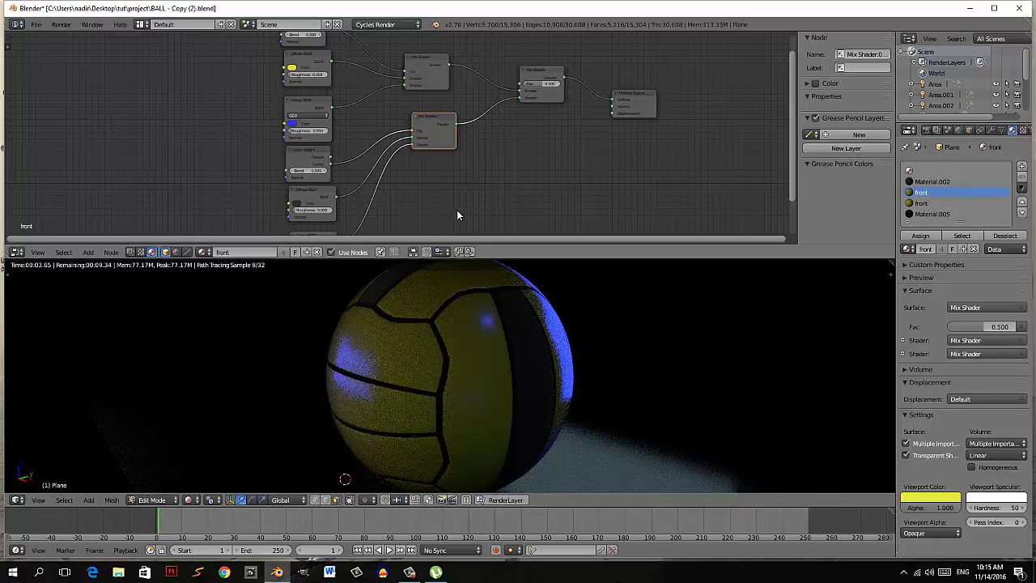
key(ctrl+z)
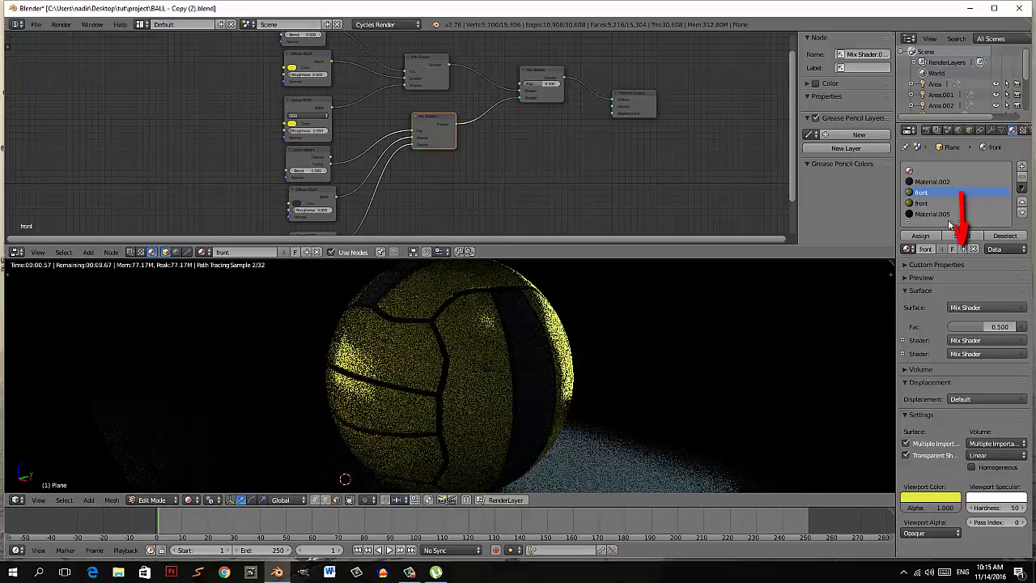
- Make the slot's material single-user and rename front.001 to side.02
click(963, 248)
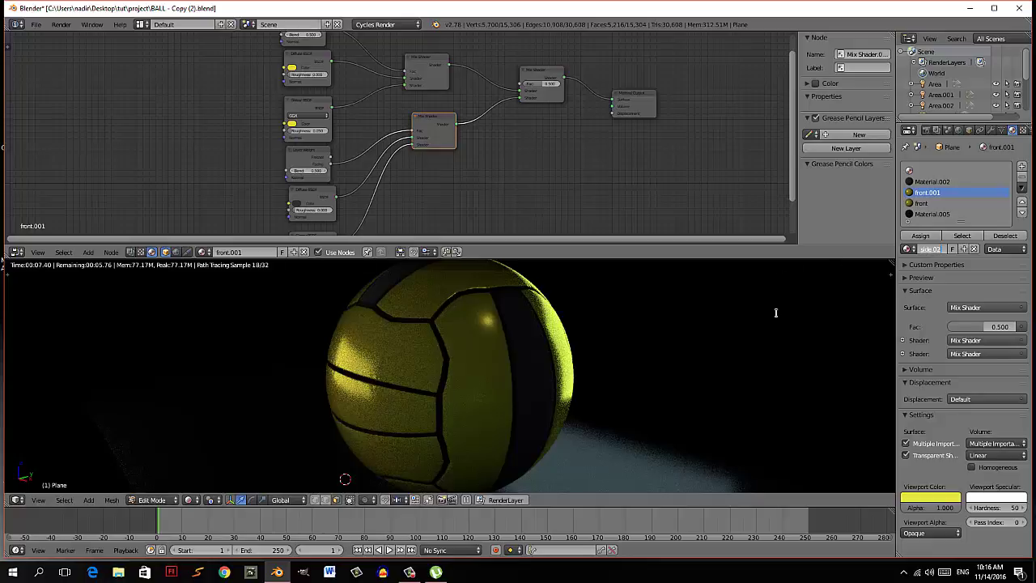
key(Return)
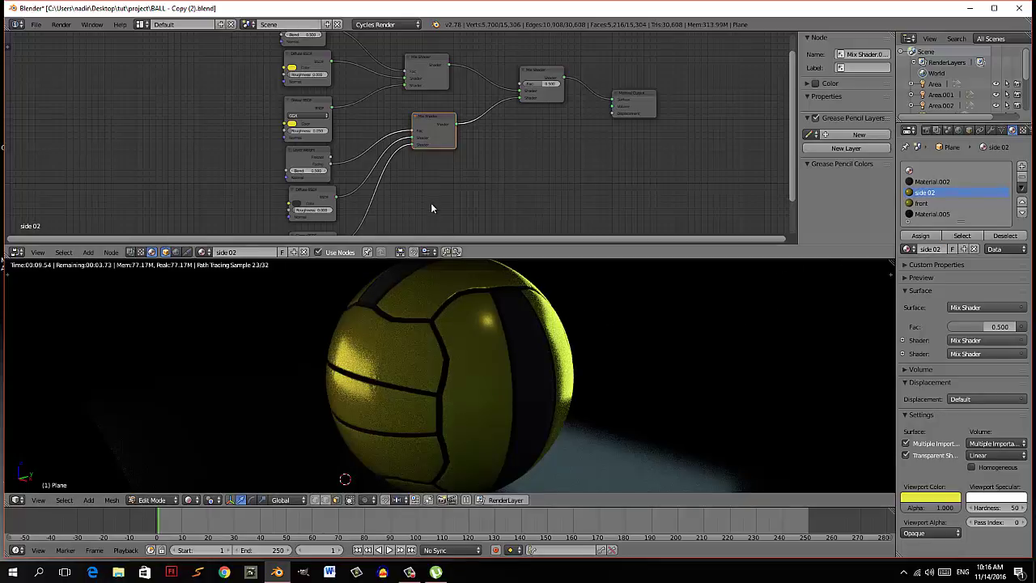
scroll(438, 163, down, 1)
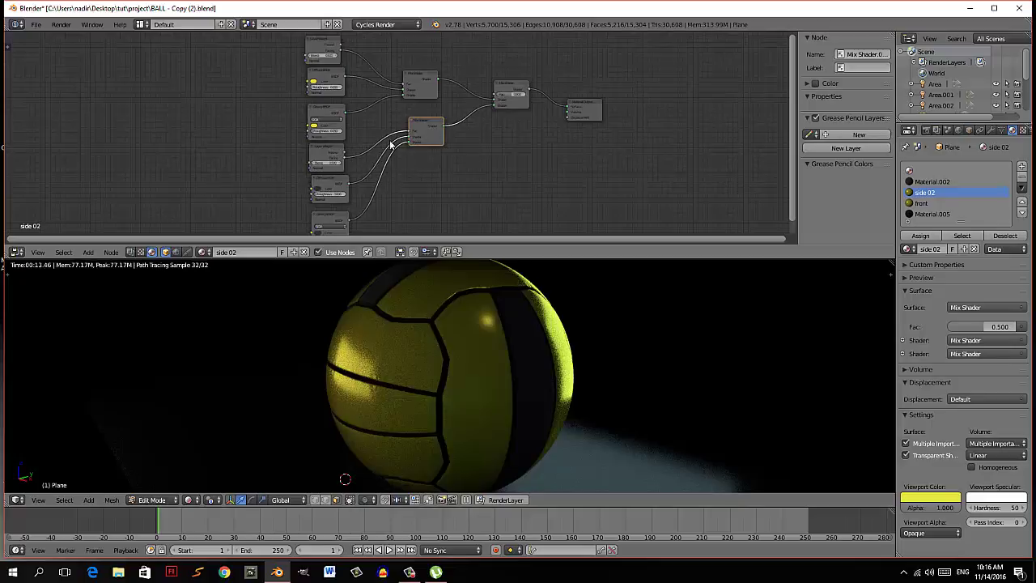
- Delete the dark Diffuse/Glossy mix nodes from the side.02 material
shift+click(328, 155)
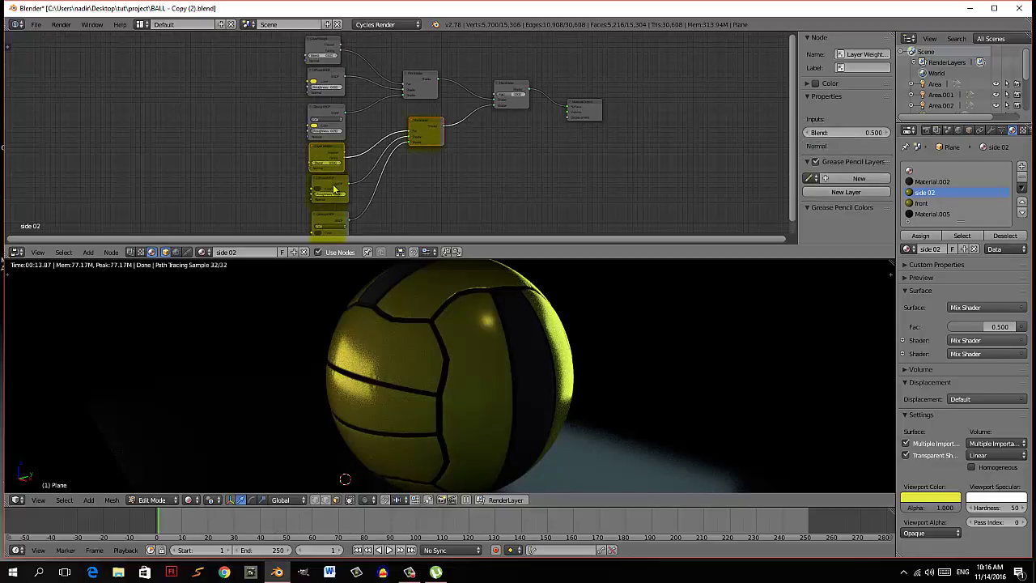
shift+click(333, 188)
shift+click(340, 220)
key(x)
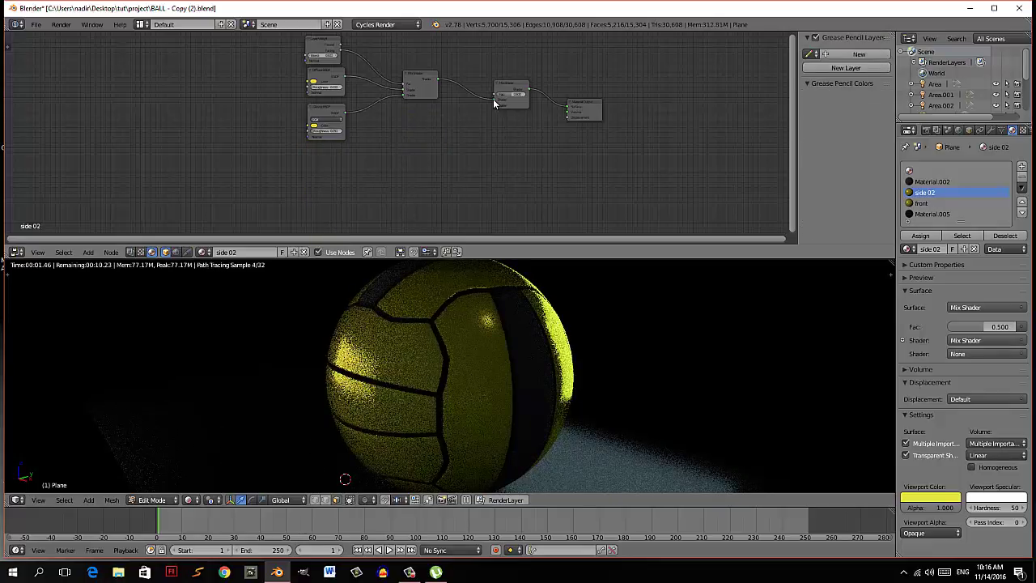
- Link the remaining Mix Shader to Material Output, delete the spare Mix Shader, and reposition the connected one
drag(492, 98, 566, 105)
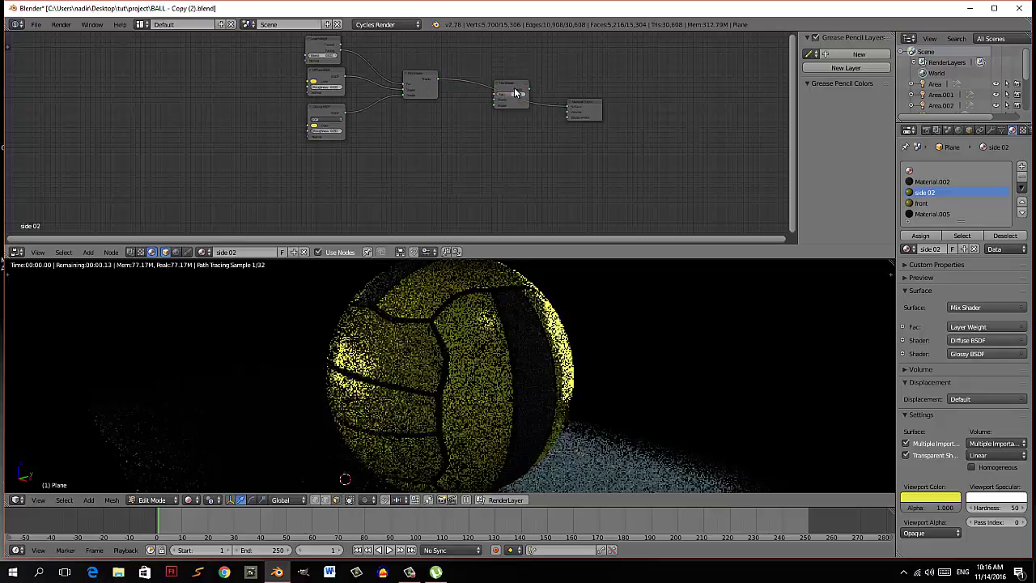
drag(494, 111, 478, 148)
key(x)
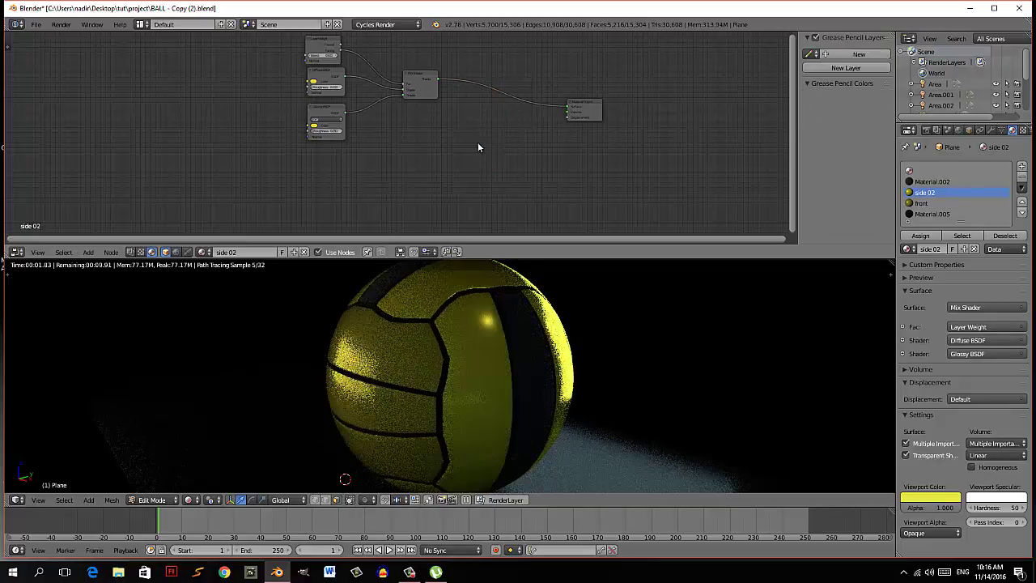
scroll(438, 199, up, 3)
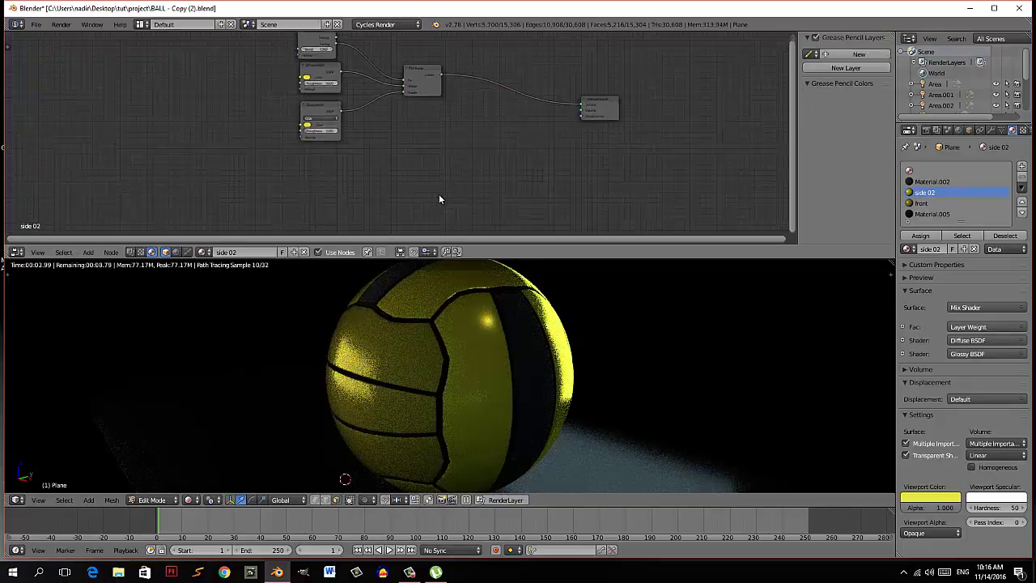
middle_drag(435, 194, 400, 211)
click(416, 114)
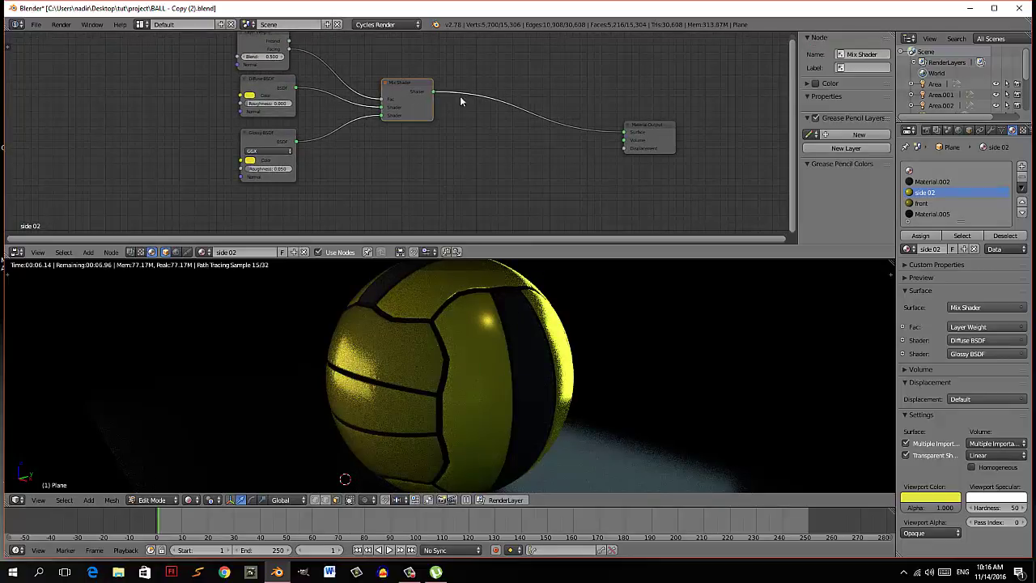
key(g)
click(498, 90)
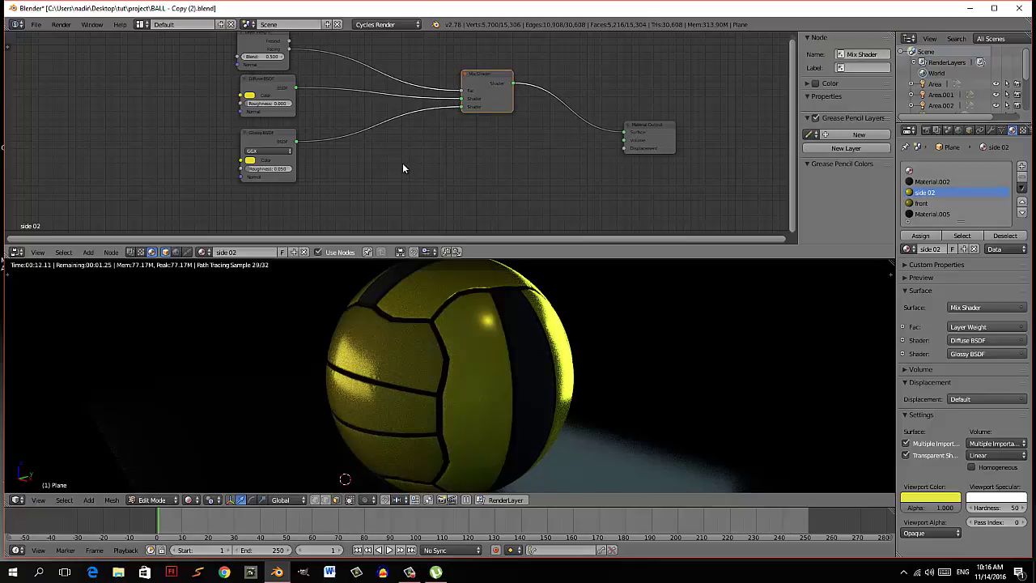
- Toggle the Subdivision Surface modifier's viewport display and orbit to view the ball differently
click(991, 131)
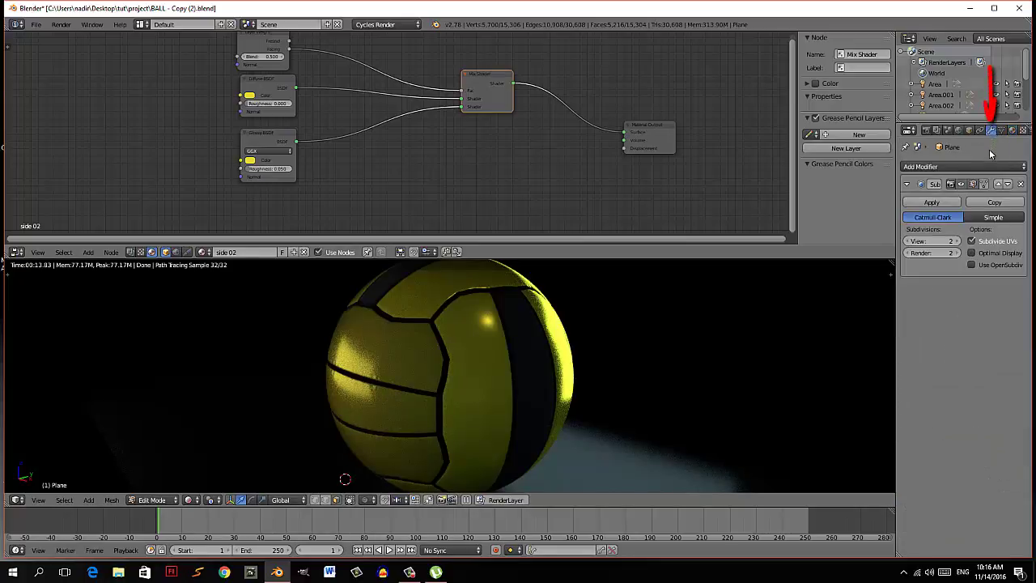
click(962, 183)
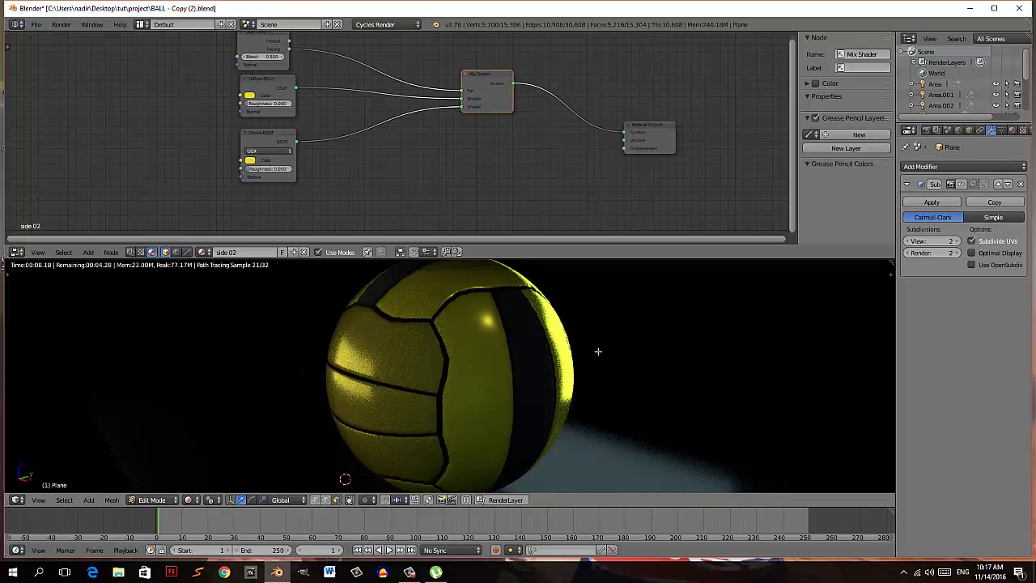
mouse_move(598, 351)
middle_down()
mouse_move(583, 351)
mouse_move(596, 351)
middle_up()
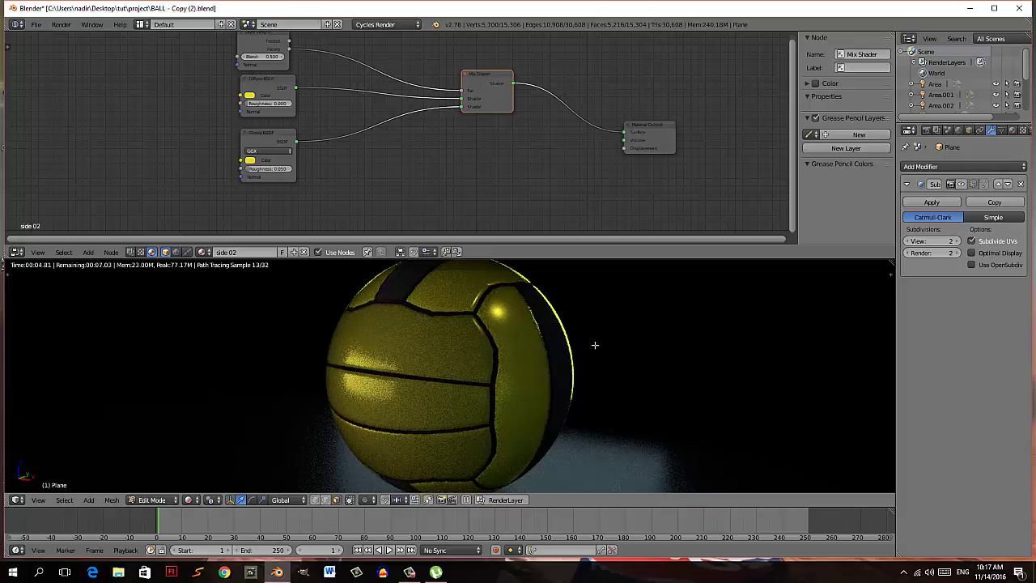
- Save the volleyball .blend file, orbit the ball, and show its edit-mode mesh in Solid shading
click(34, 25)
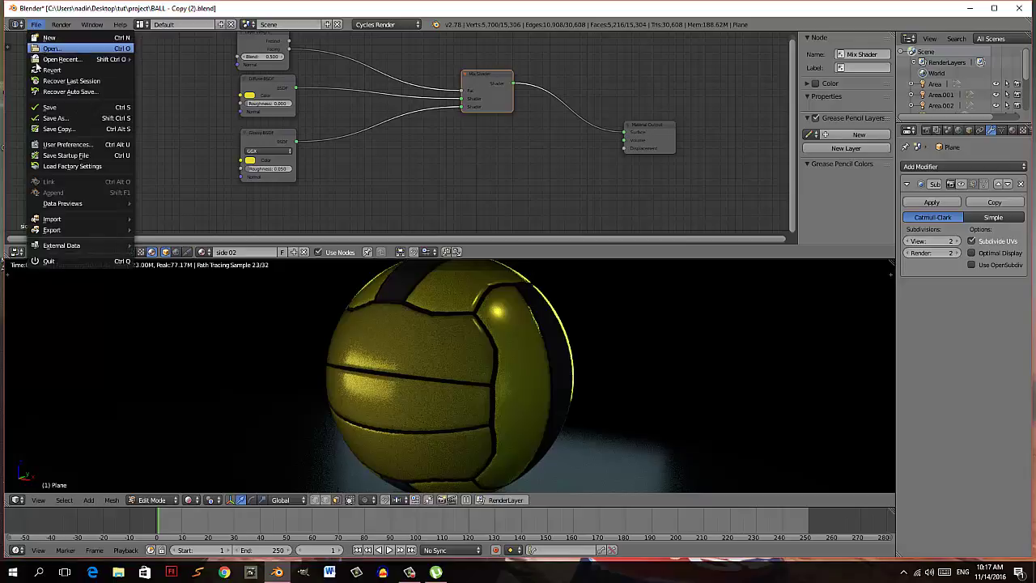
click(49, 108)
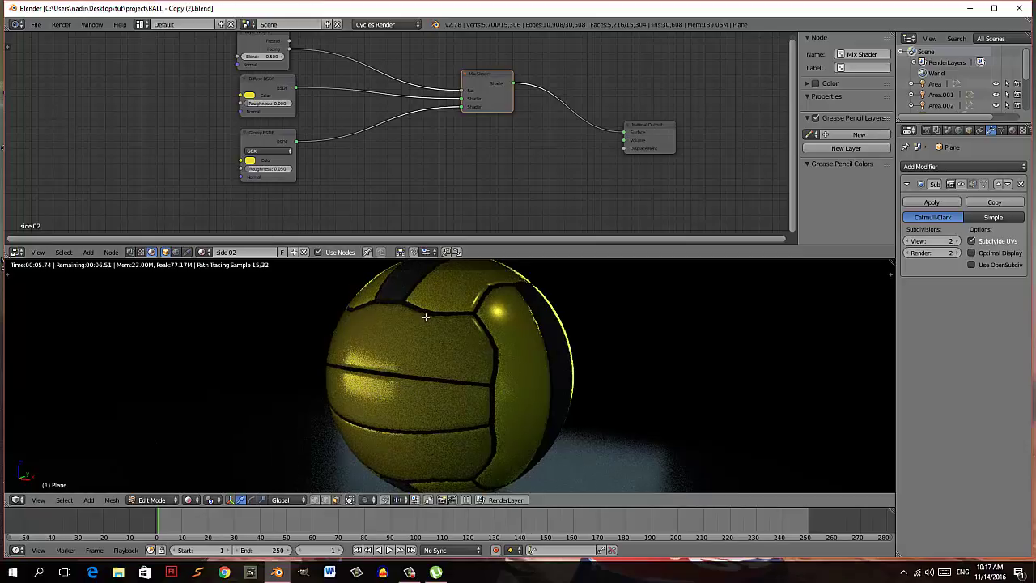
middle_drag(425, 316, 446, 344)
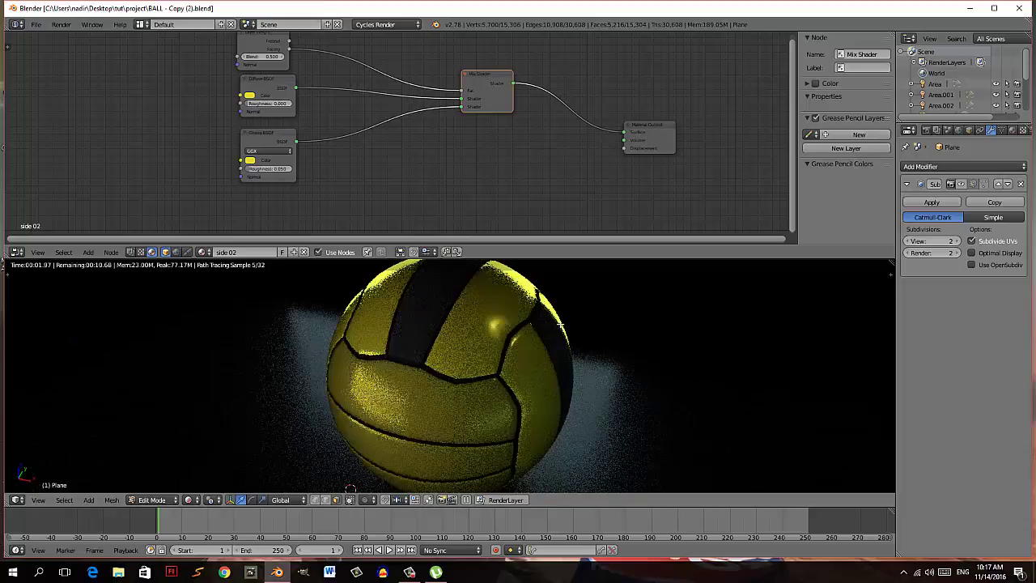
key(shift+z)
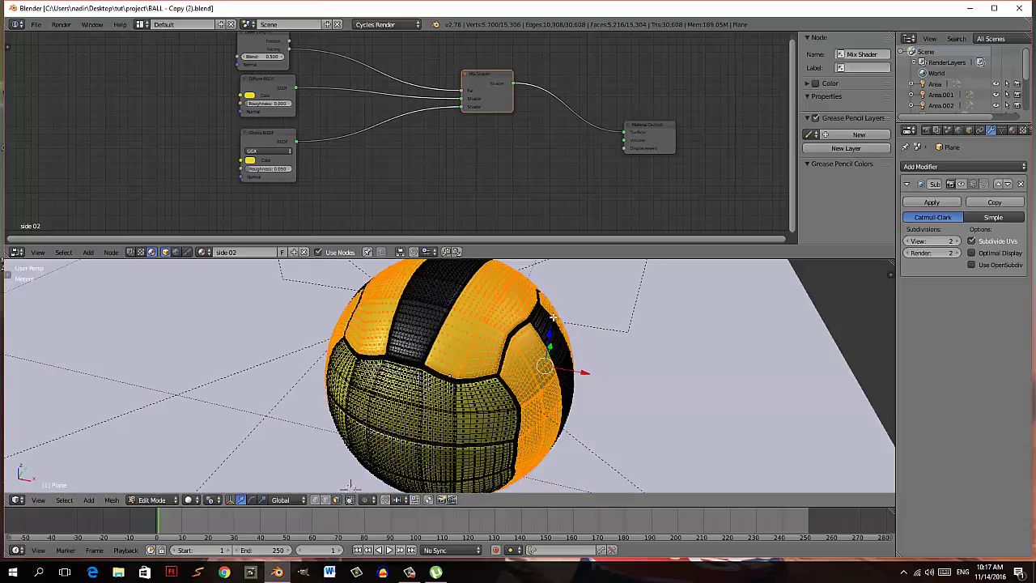
- Pick a dark top-panel face, select all Material.002 faces, and return to rendered preview
click(437, 303)
right_click(437, 303)
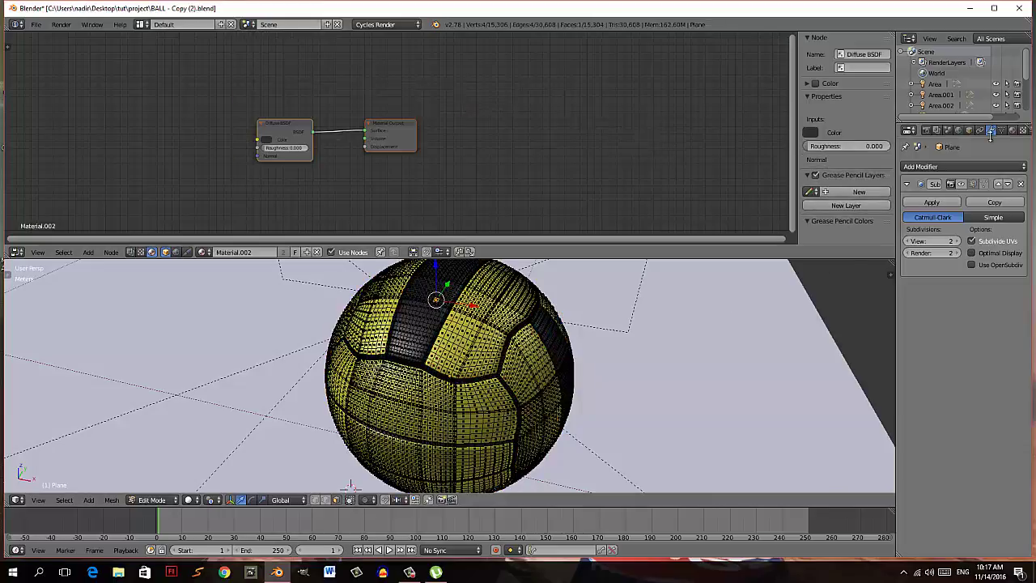
click(1012, 130)
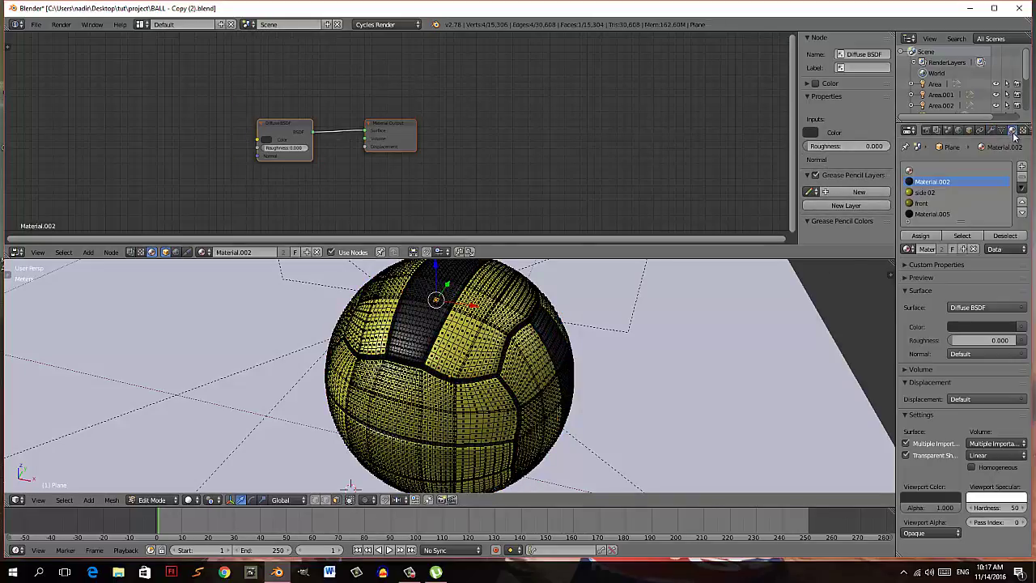
click(962, 235)
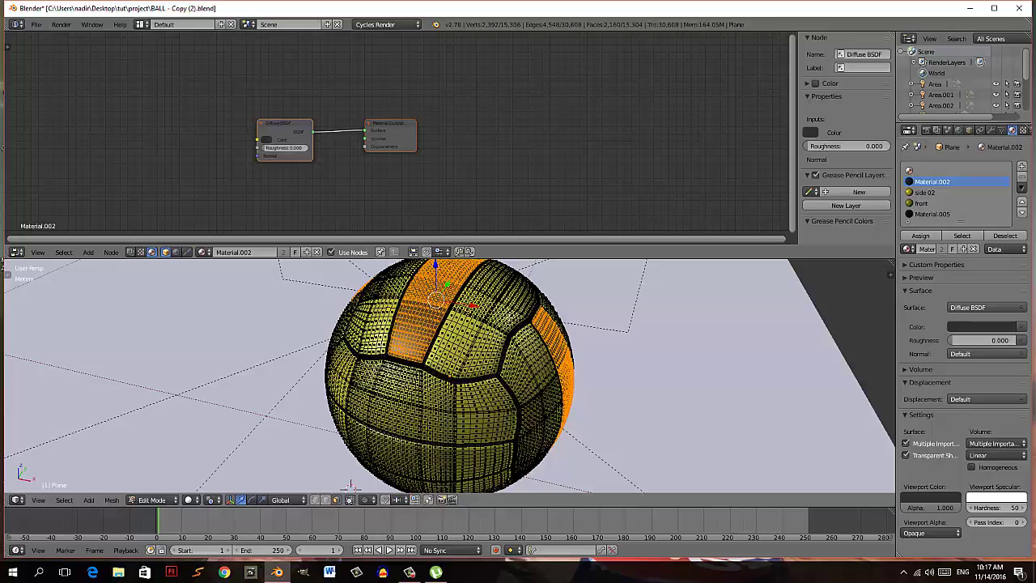
key(shift+z)
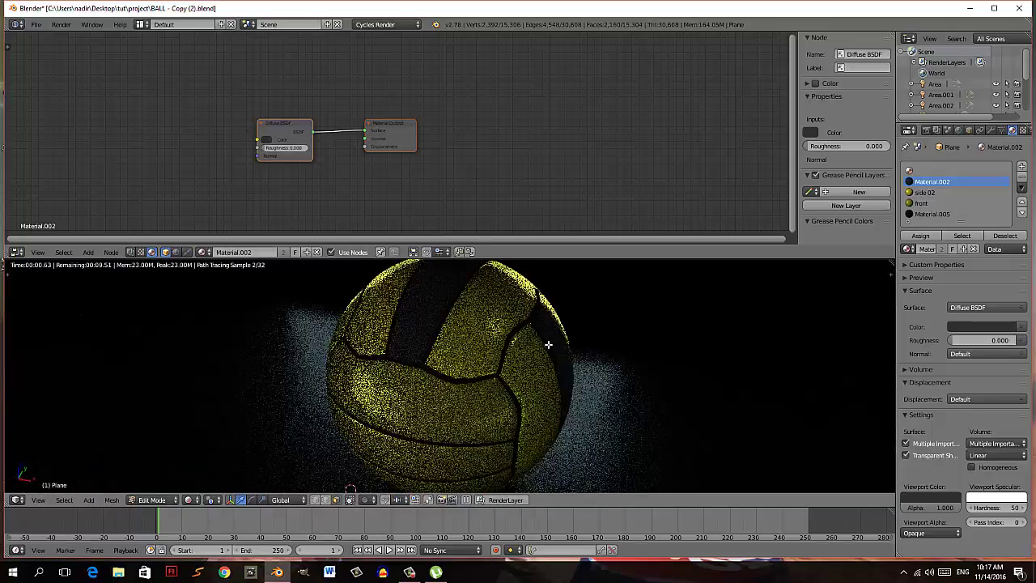
right_click(411, 148)
- Rearrange Material.002's nodes and add a Glossy BSDF below the Diffuse node
key(g)
click(475, 96)
right_drag(285, 132, 291, 88)
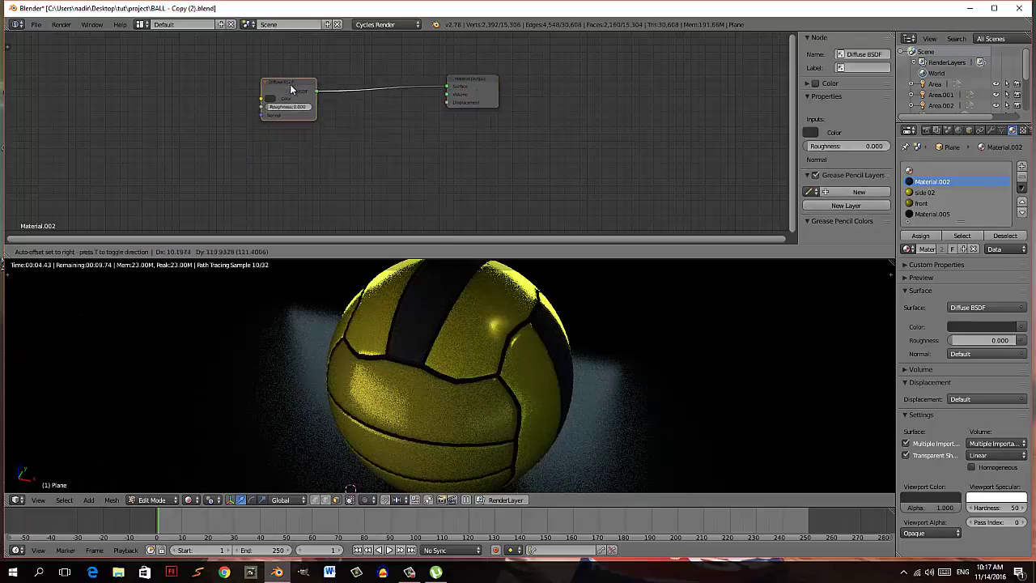
key(shift+a)
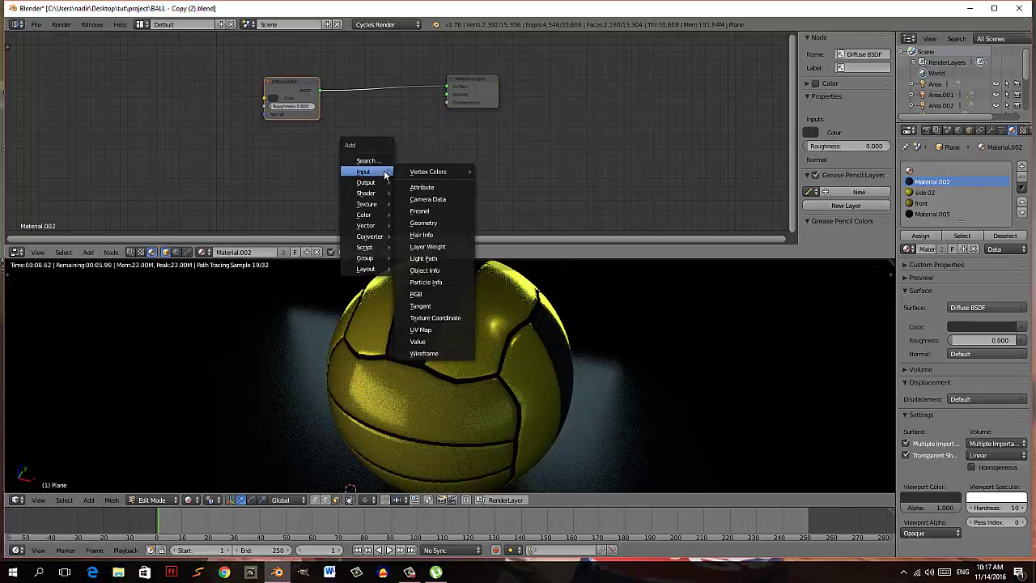
mouse_move(365, 192)
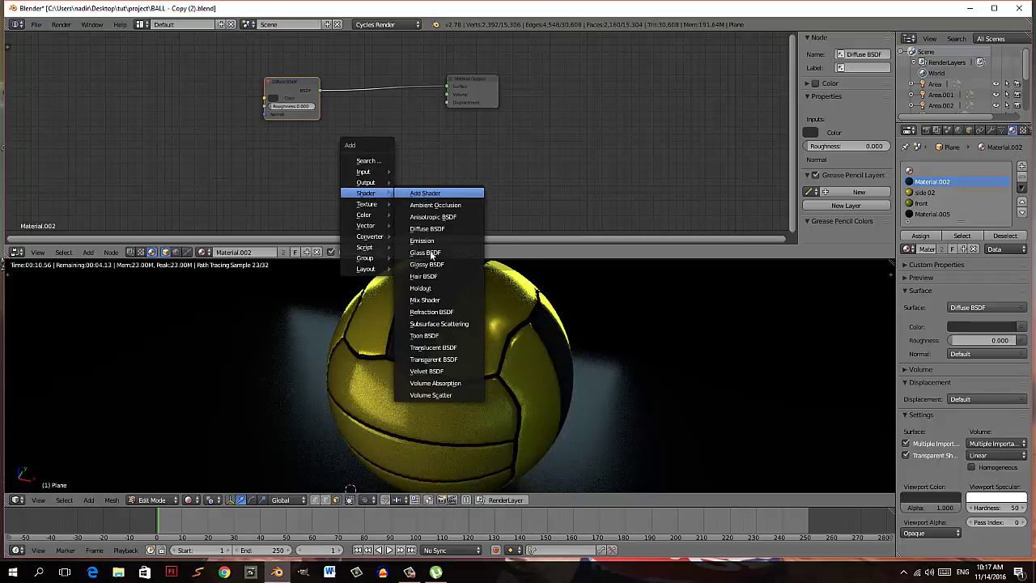
click(429, 265)
click(253, 125)
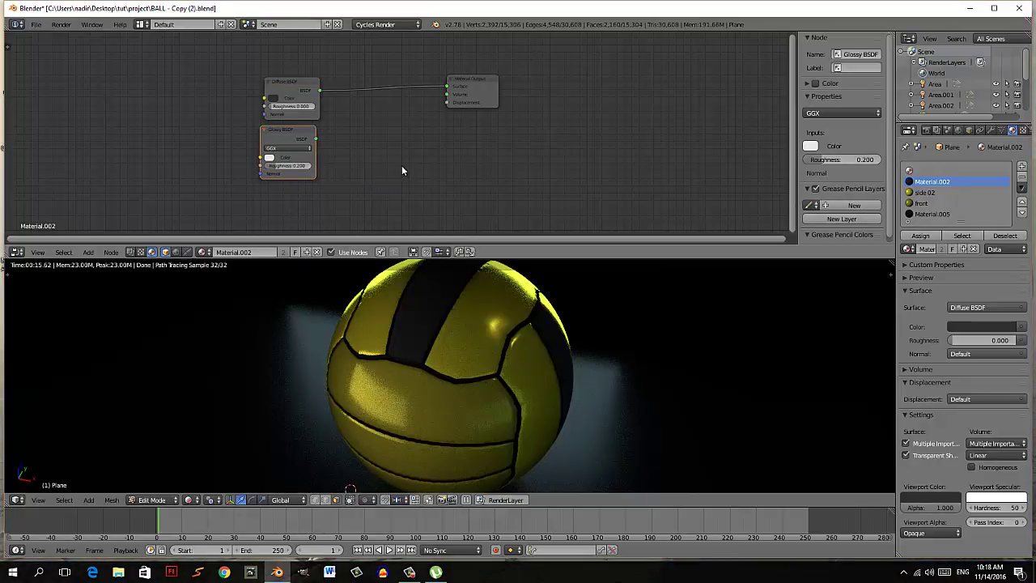
- Insert a Mix Shader between Diffuse and Material Output, feeding the Glossy BSDF into it
key(shift+a)
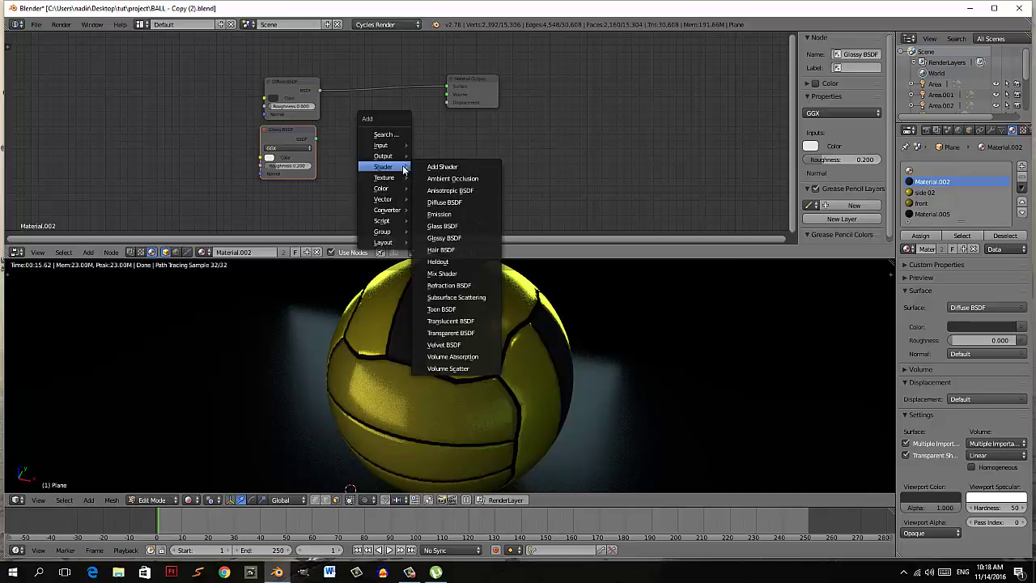
click(453, 273)
click(392, 74)
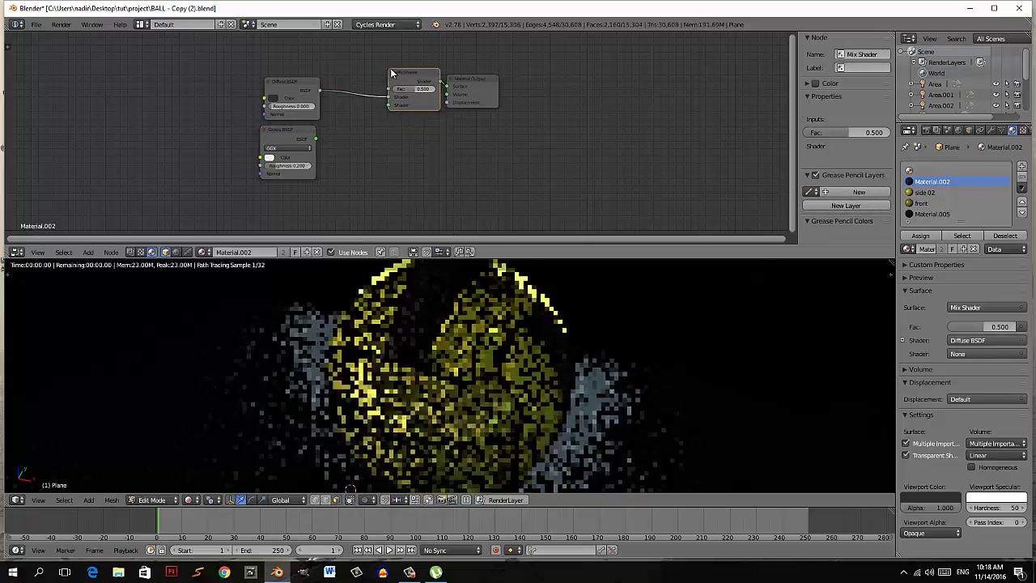
drag(392, 74, 368, 73)
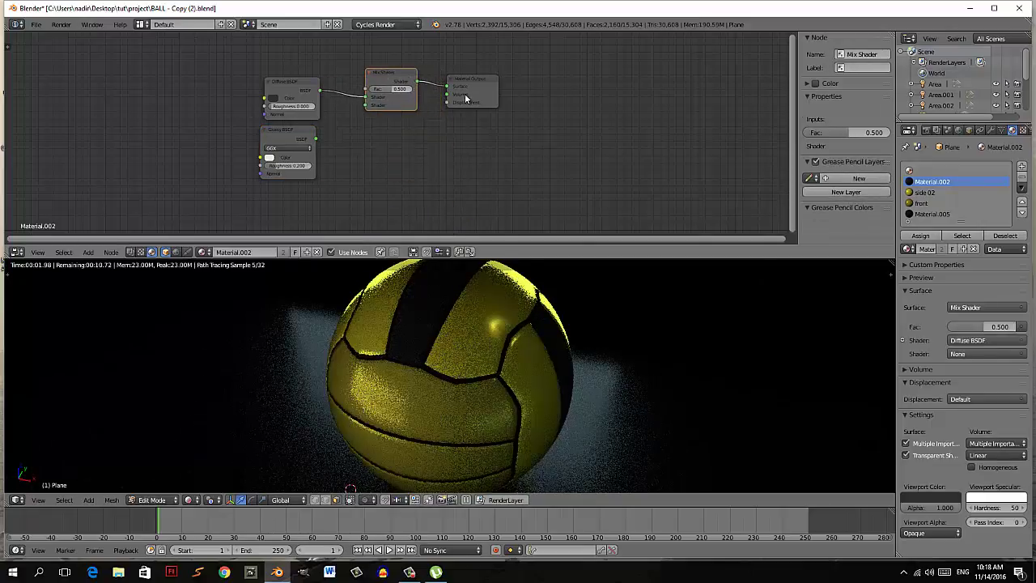
drag(465, 98, 534, 105)
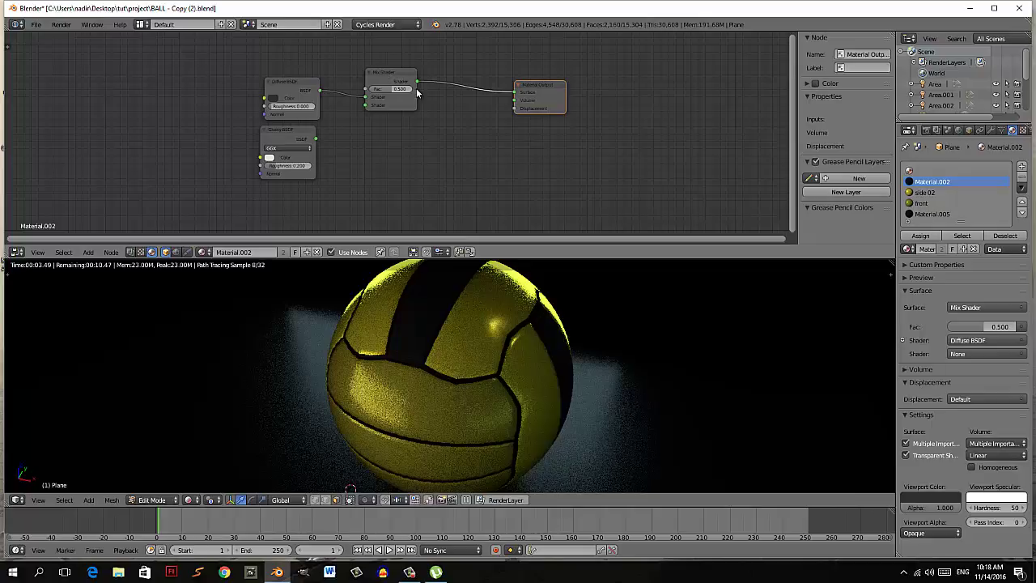
drag(392, 81, 425, 98)
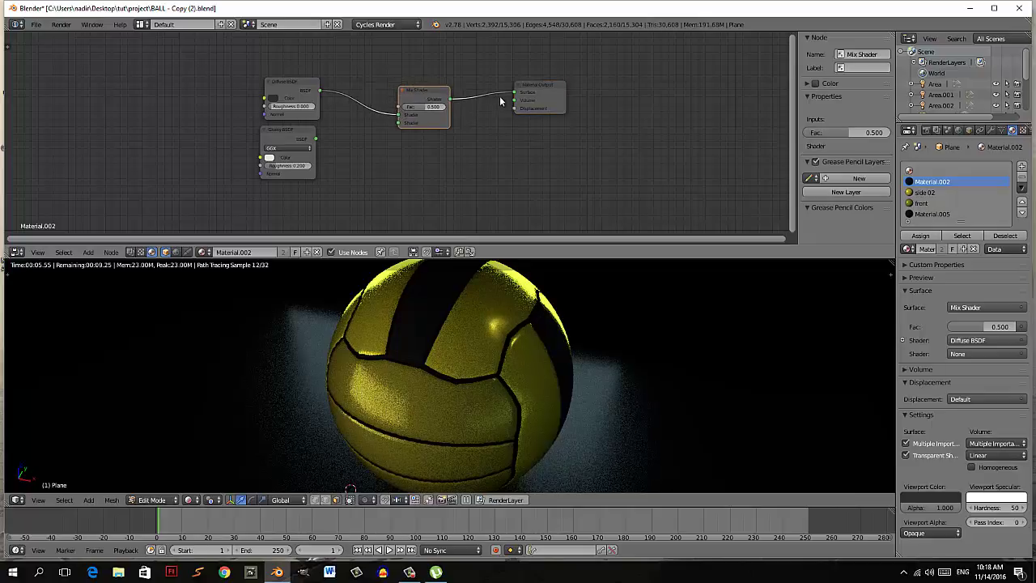
mouse_move(515, 91)
mouse_down()
mouse_move(396, 119)
mouse_move(514, 92)
mouse_up()
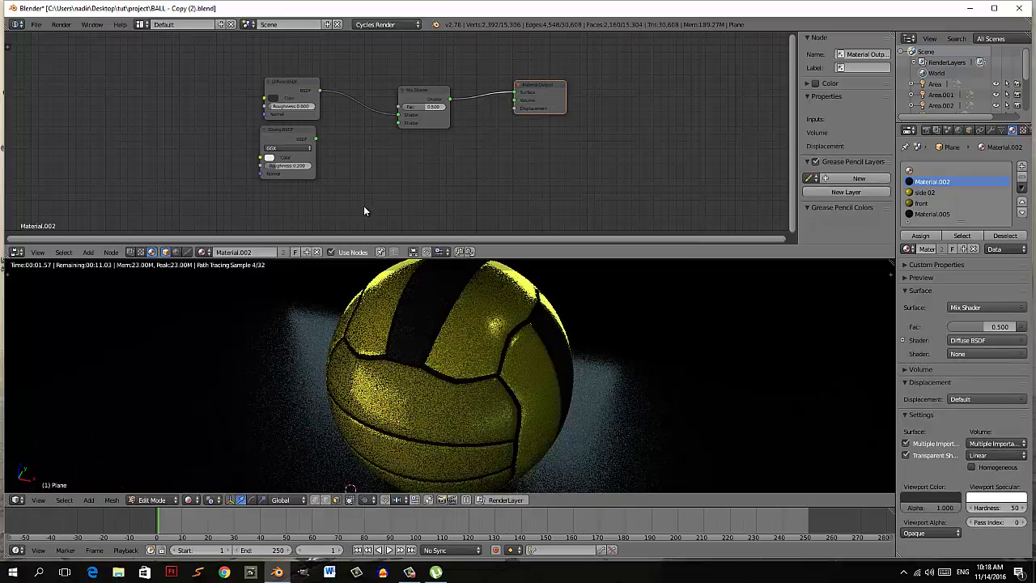
drag(315, 139, 399, 123)
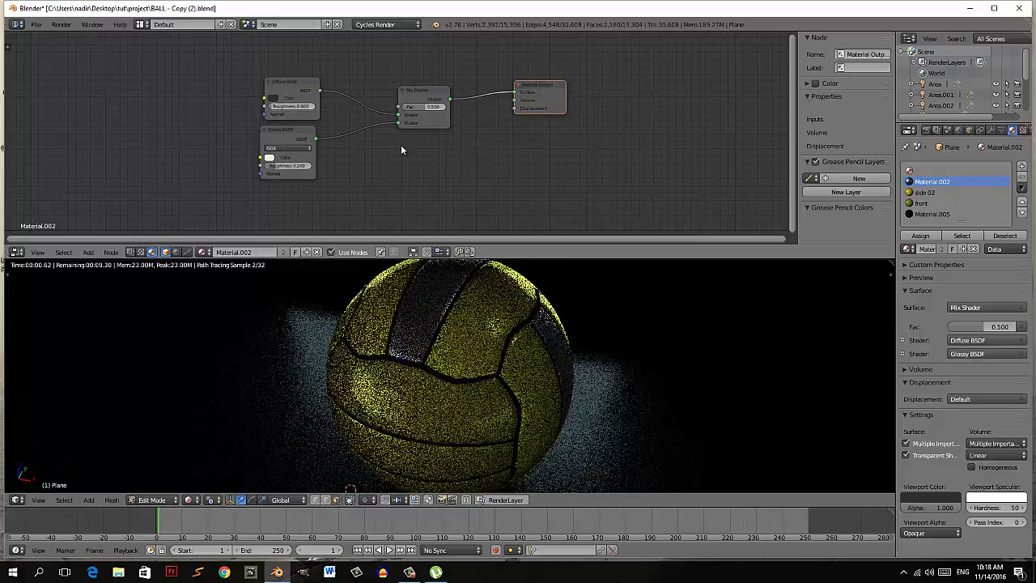
- Set the Glossy BSDF roughness to 0.050
click(288, 165)
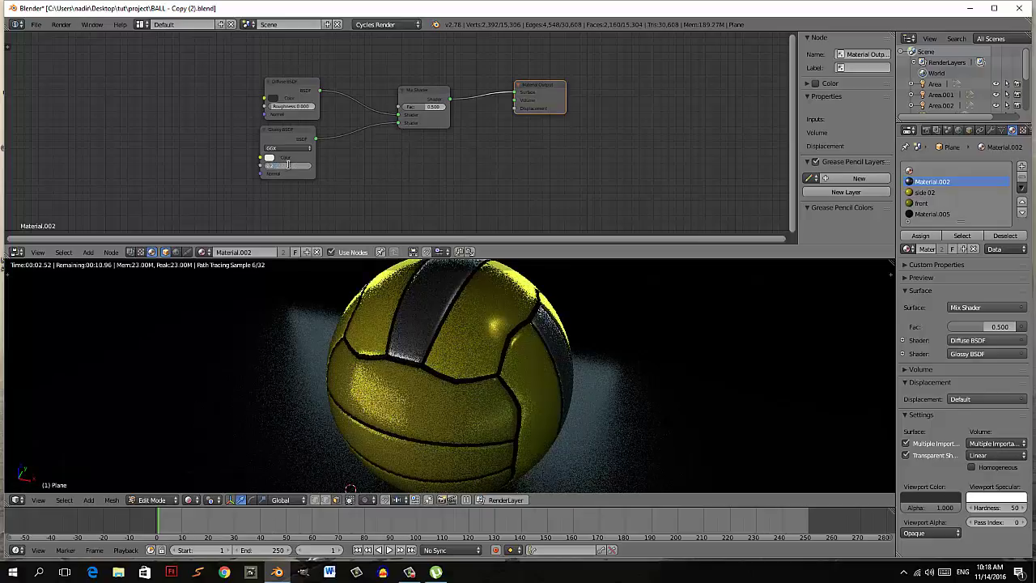
text(0)
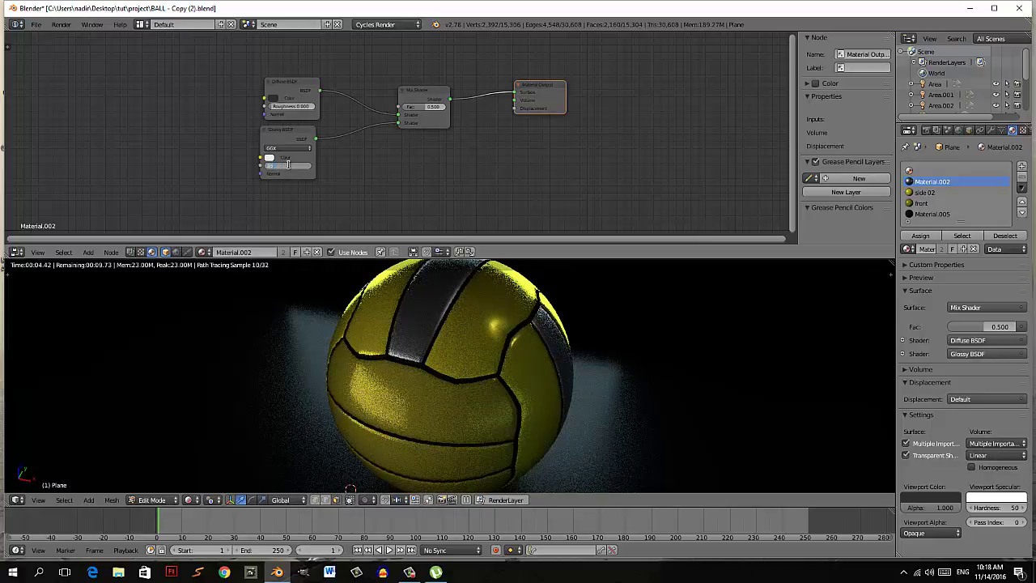
key(Return)
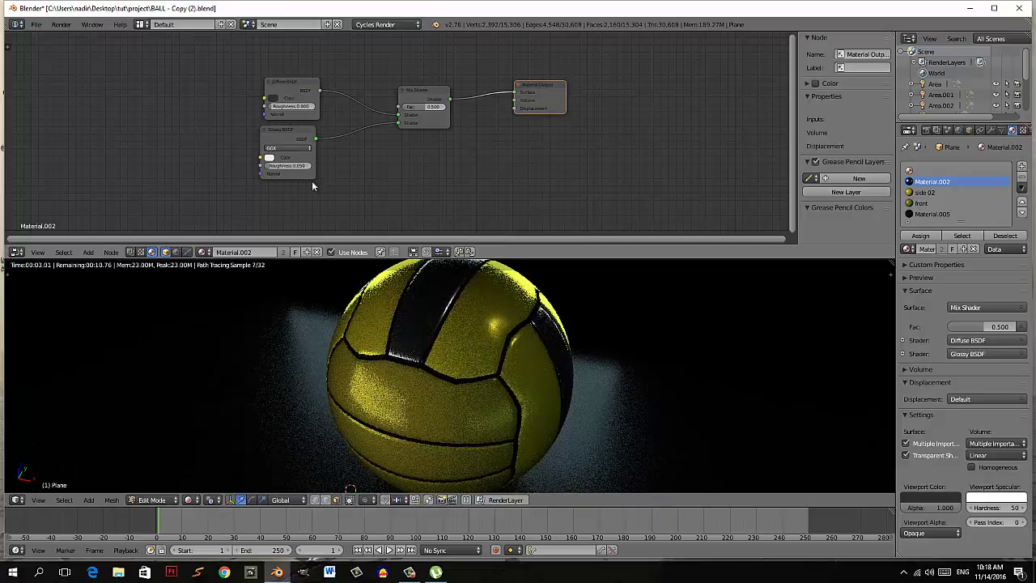
key(shift+a)
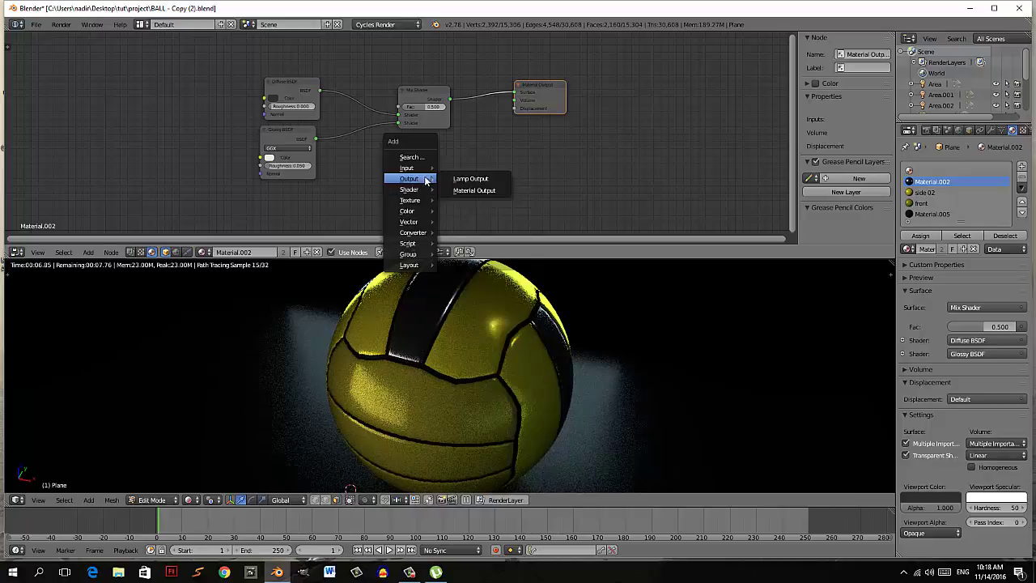
mouse_move(407, 168)
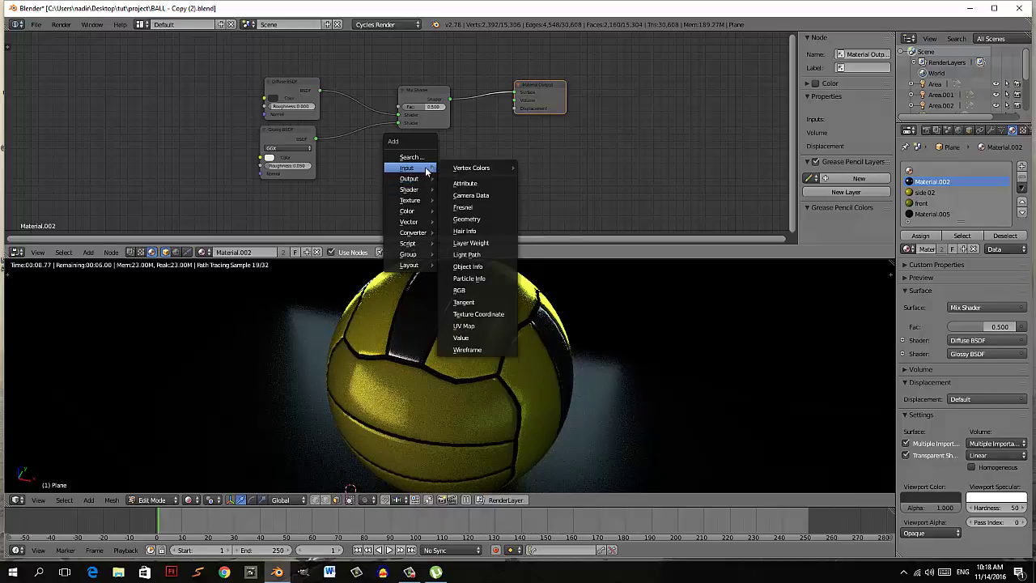
- Add a Layer Weight node above the Diffuse and link it to the Mix Shader factor
click(437, 214)
key(shift+a)
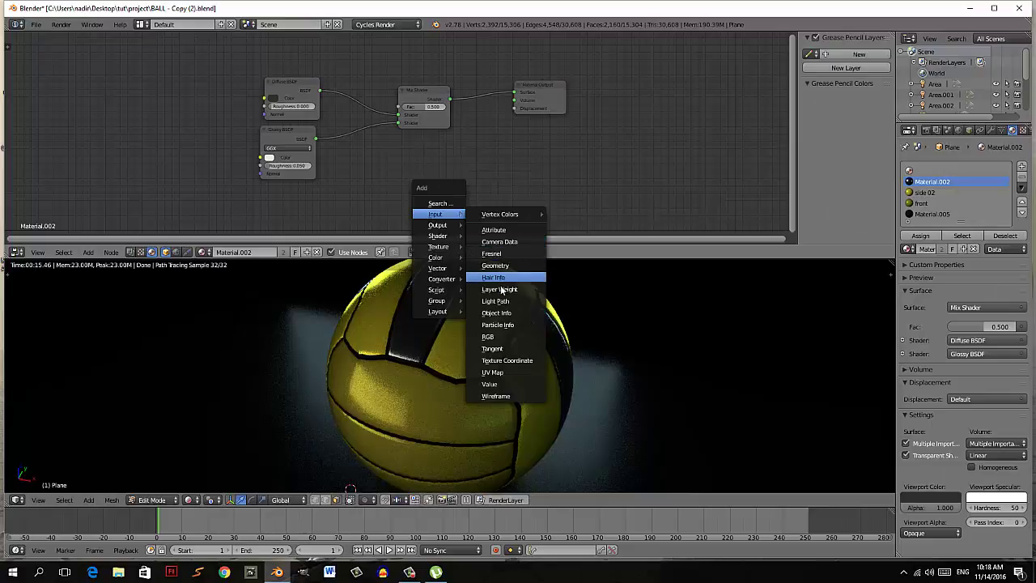
click(495, 288)
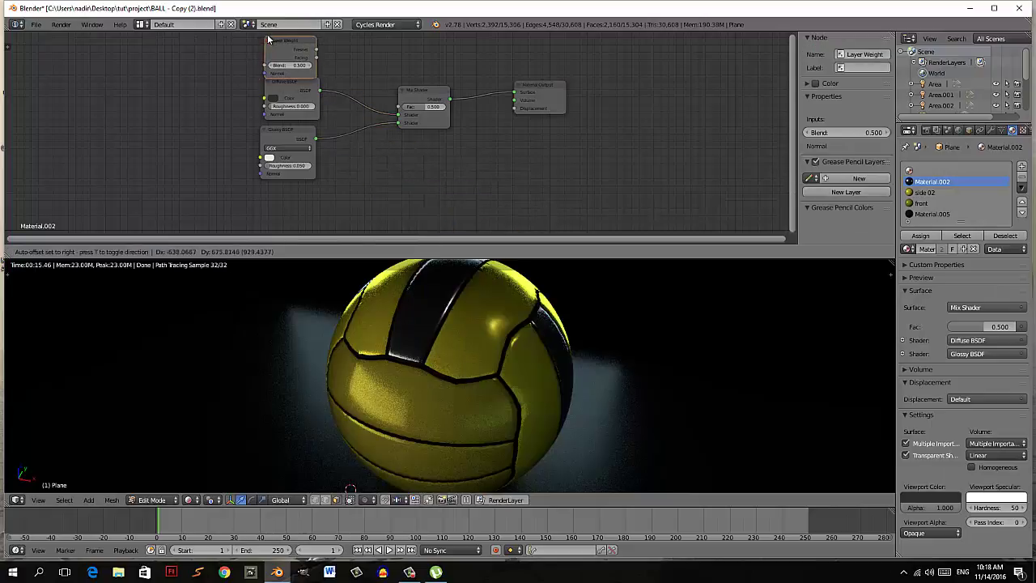
click(320, 61)
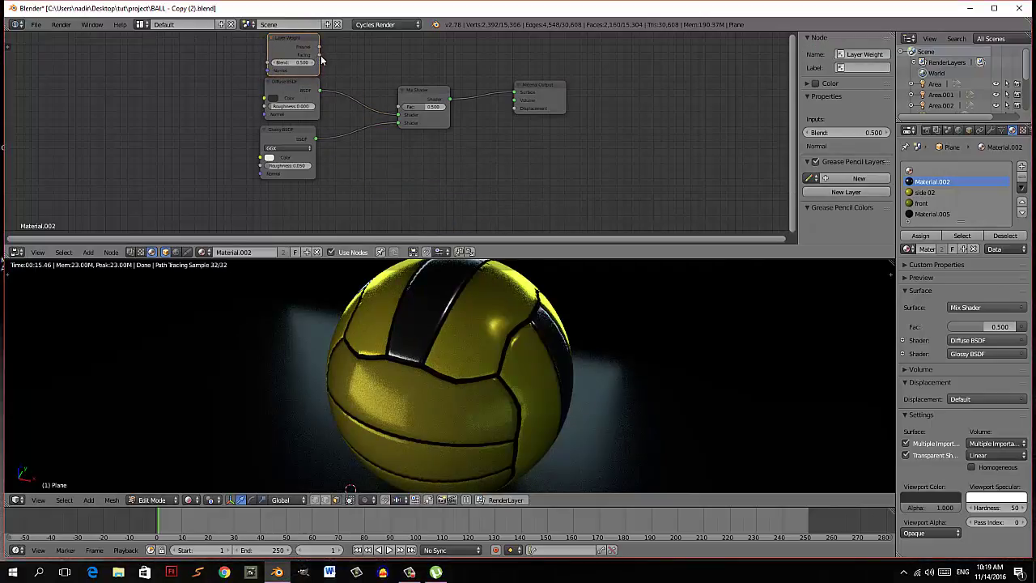
drag(321, 59, 323, 58)
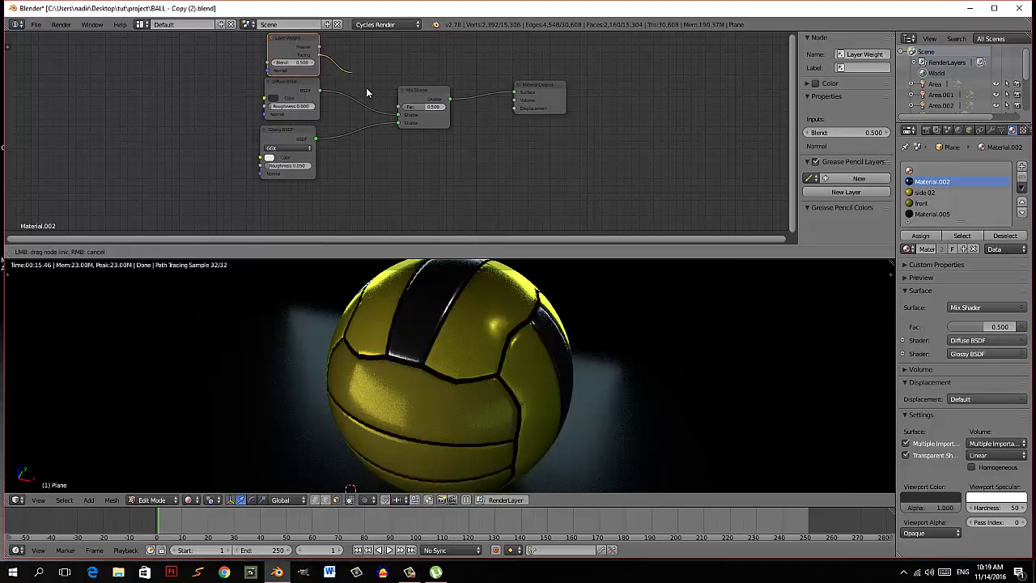
drag(367, 92, 398, 107)
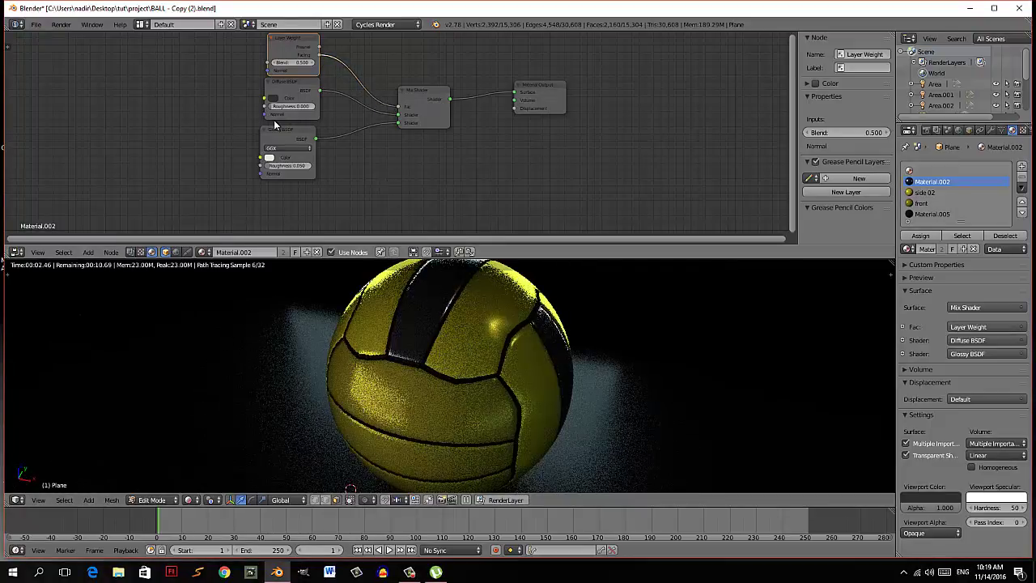
drag(274, 120, 271, 161)
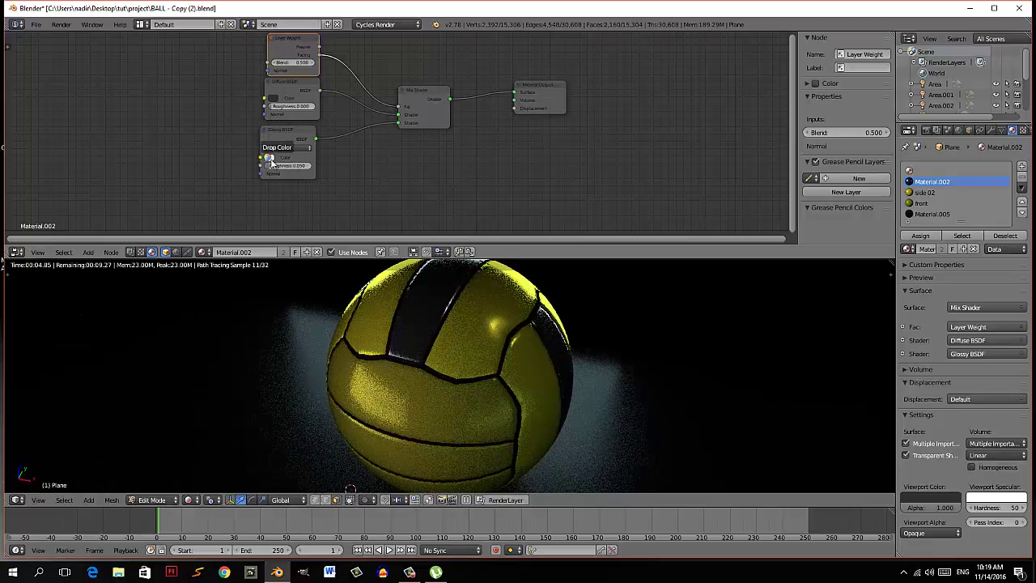
- Switch to Solid shading, deselect all, and pick a seam face to show Material.005
right_click(443, 329)
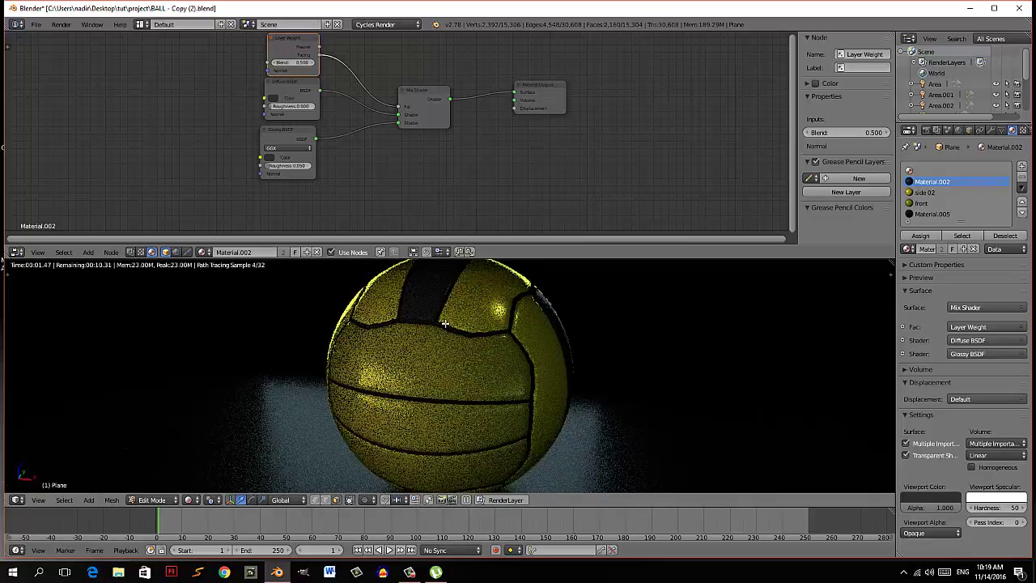
key(shift+z)
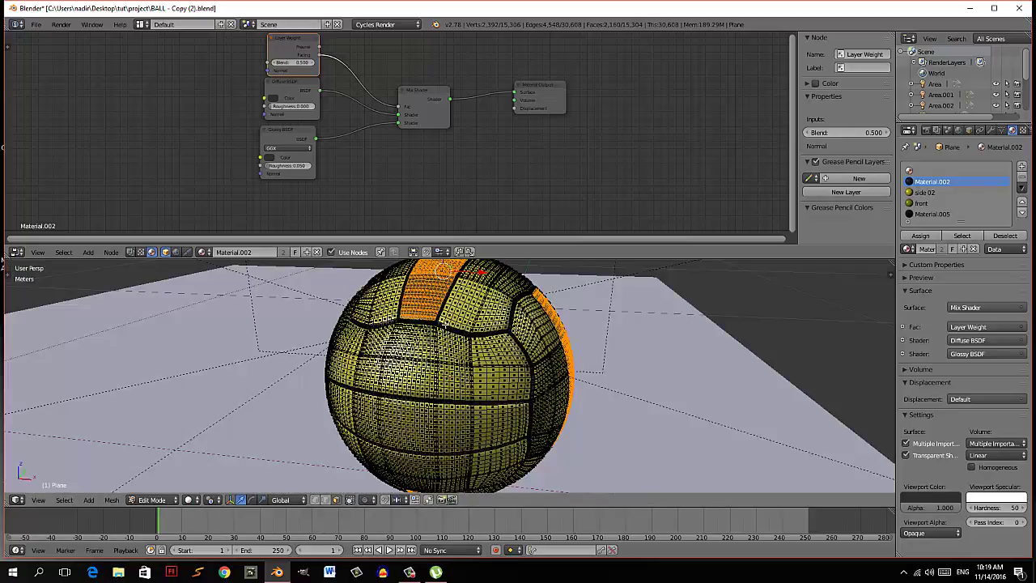
scroll(457, 338, up, 2)
scroll(460, 339, up, 2)
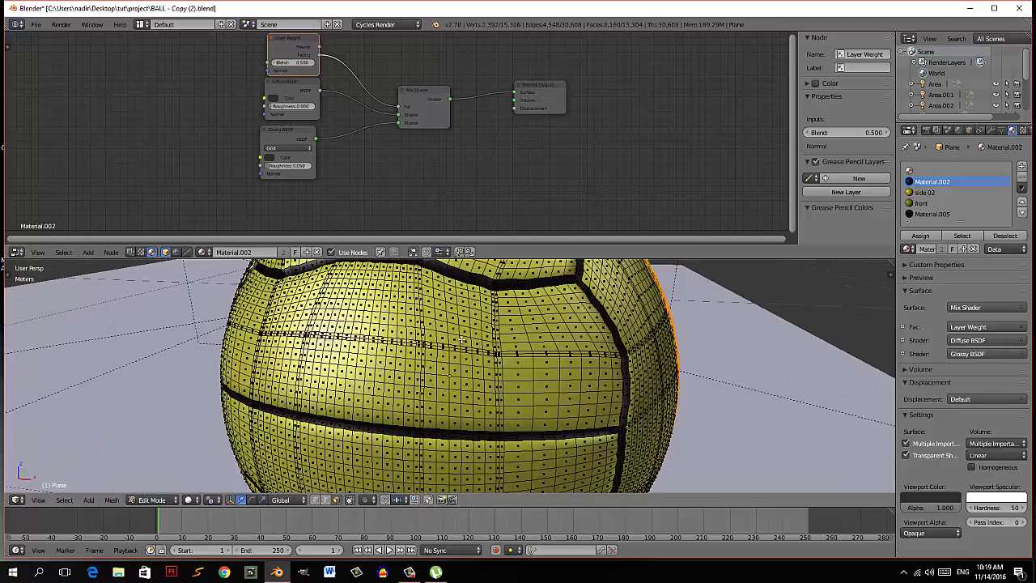
key(a)
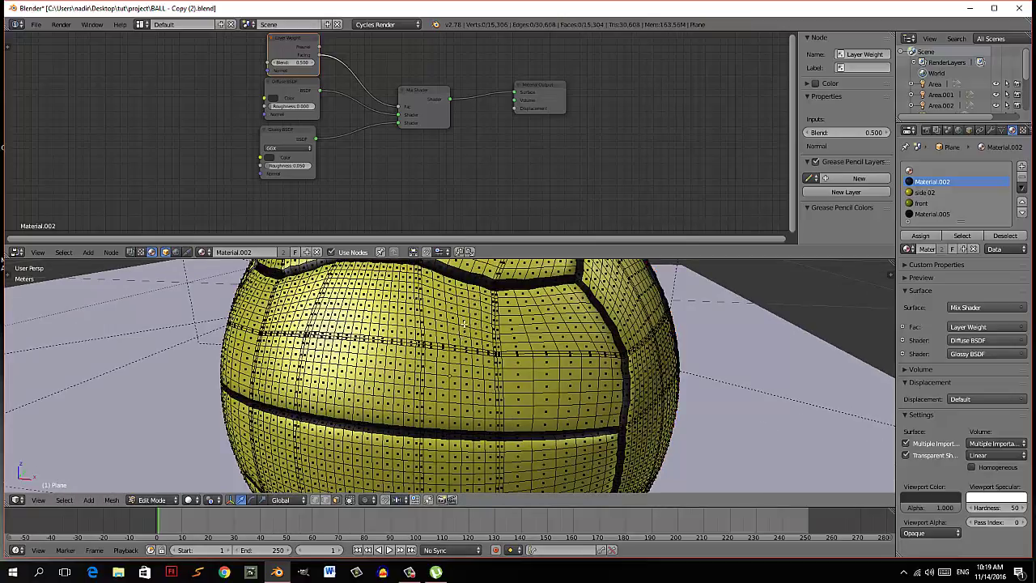
middle_drag(465, 322, 420, 407)
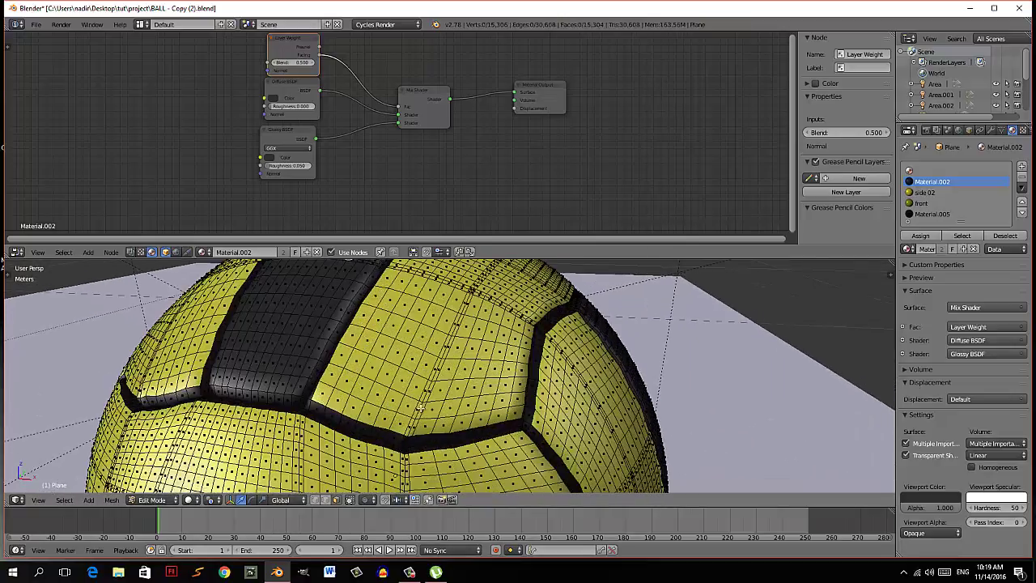
right_click(391, 437)
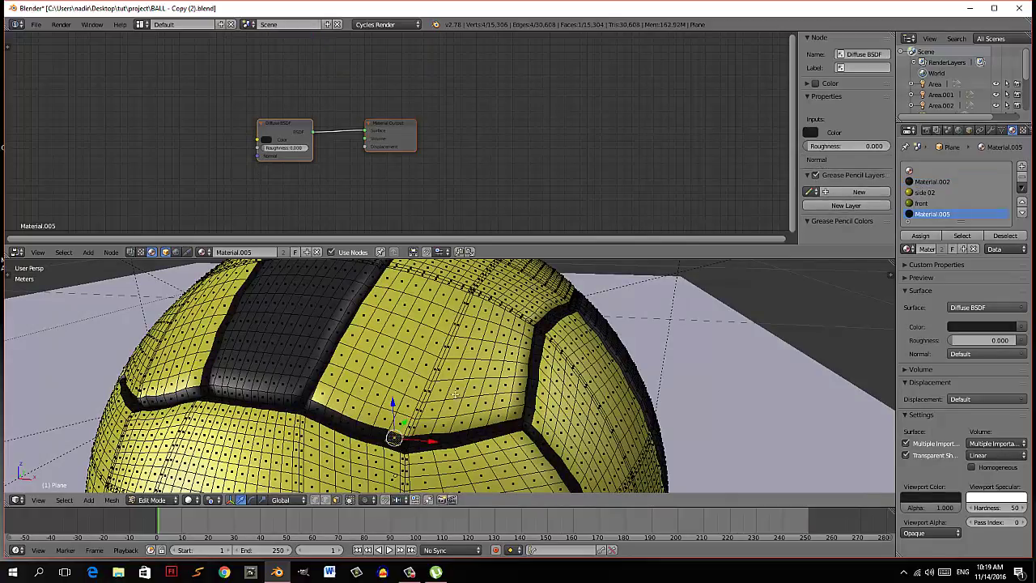
- Select all Material.005 seam faces and add a Glossy BSDF below its Diffuse node
click(961, 234)
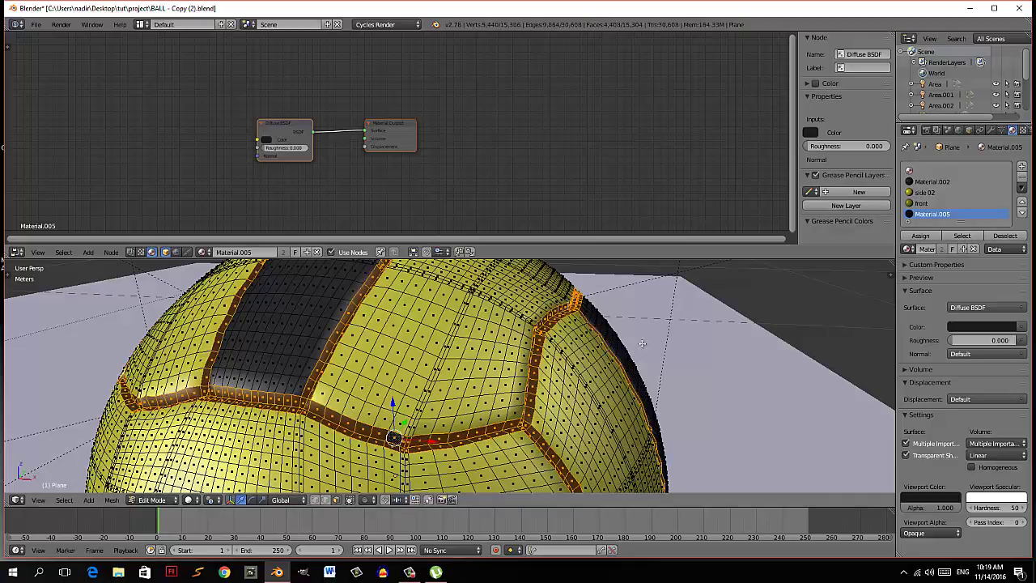
scroll(522, 356, down, 5)
mouse_move(564, 359)
middle_down()
mouse_move(573, 342)
mouse_move(561, 360)
middle_up()
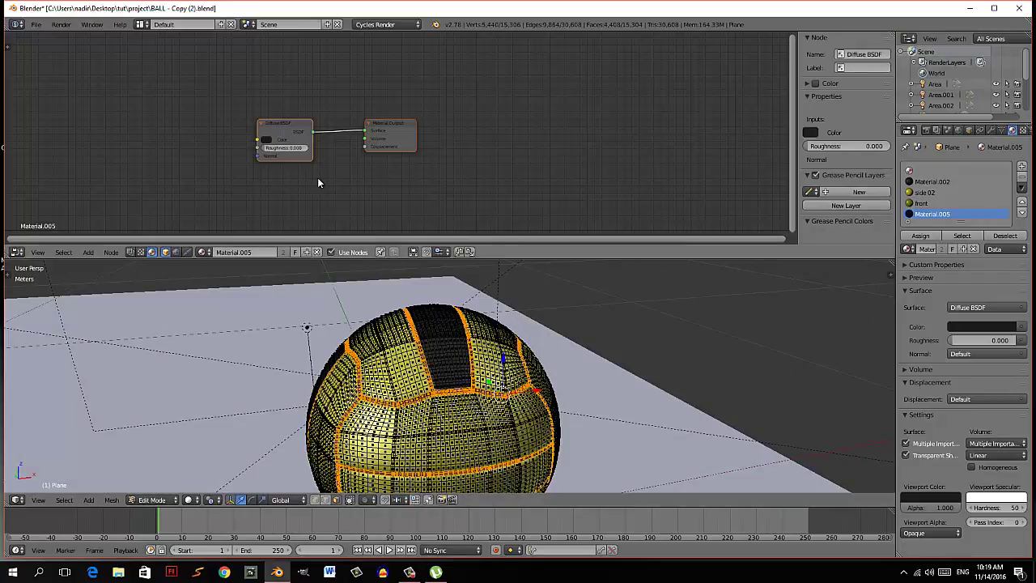
drag(297, 138, 269, 94)
drag(380, 129, 398, 102)
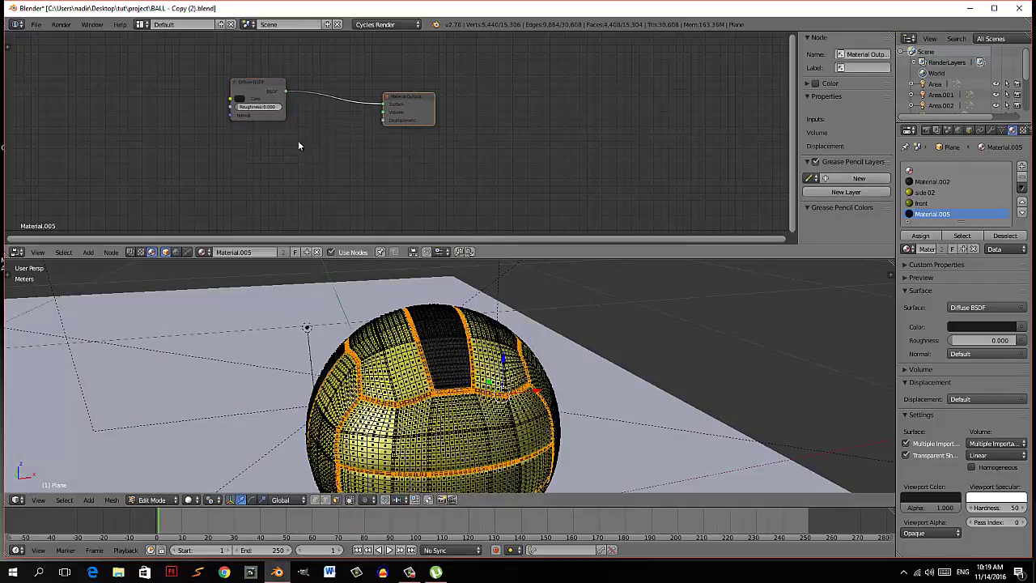
key(shift+a)
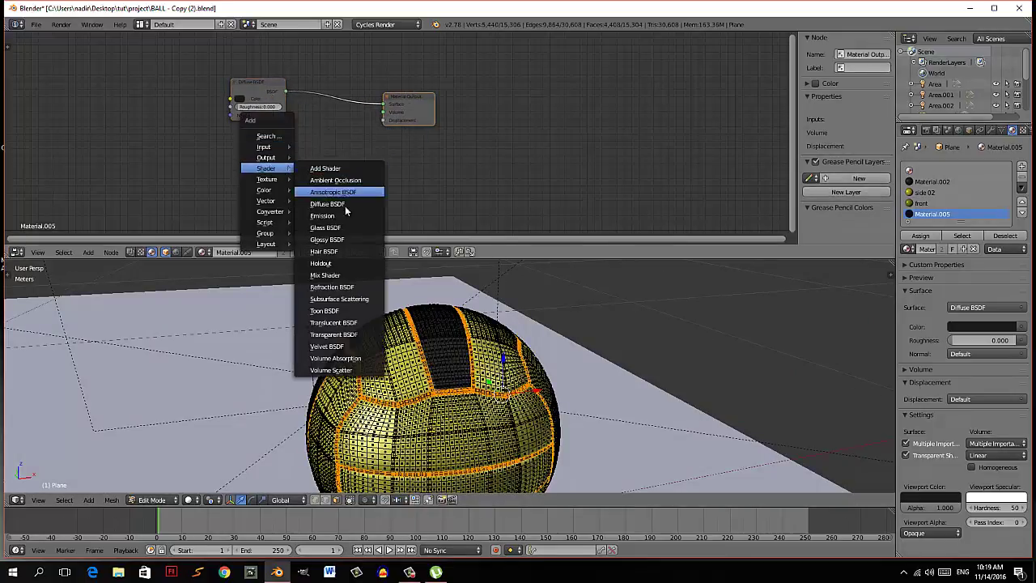
click(336, 238)
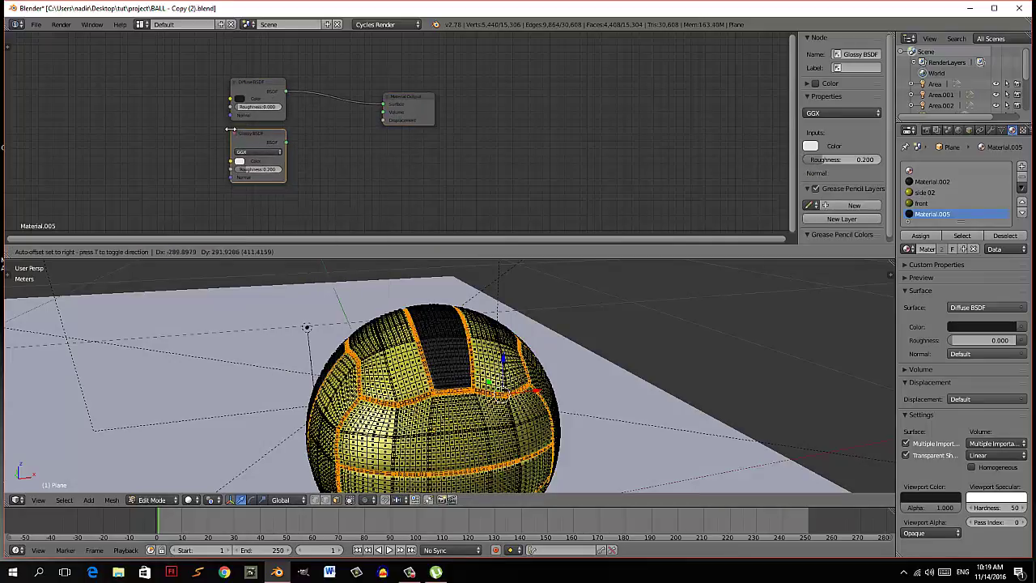
click(220, 116)
- Insert a Mix Shader between Diffuse and output, wire in the Glossy, and darken its colour
drag(406, 118, 475, 118)
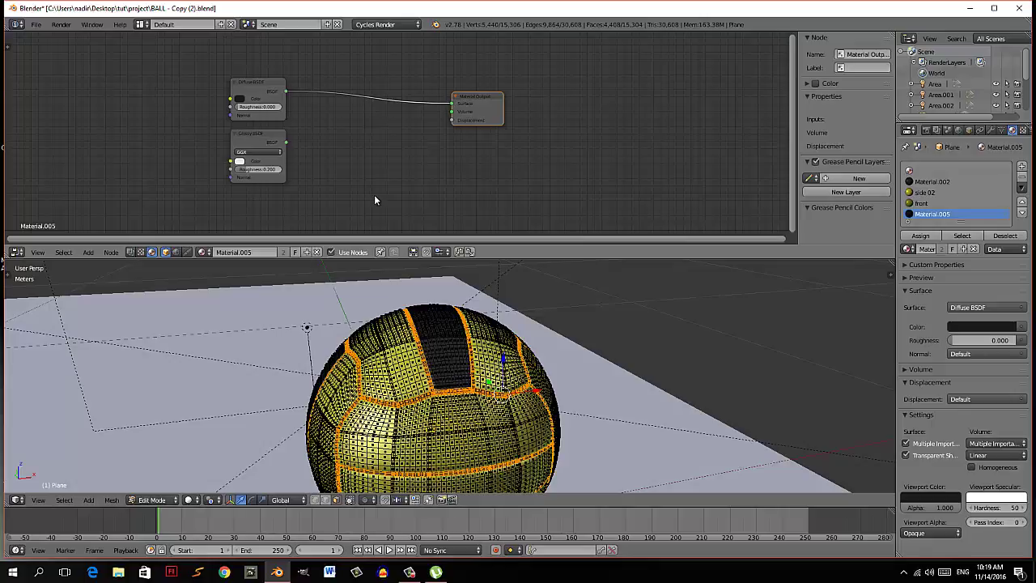
key(shift+a)
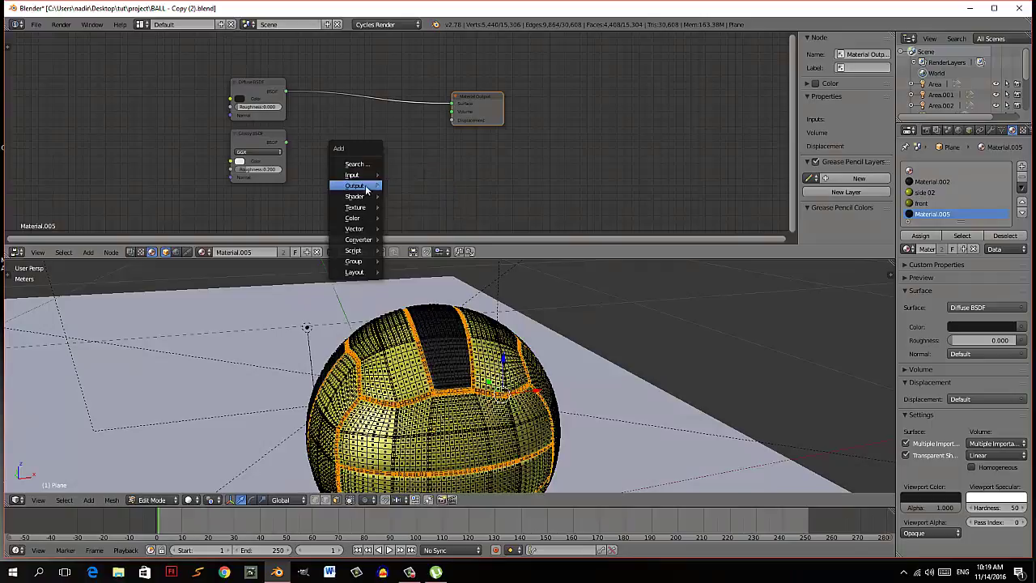
mouse_move(355, 196)
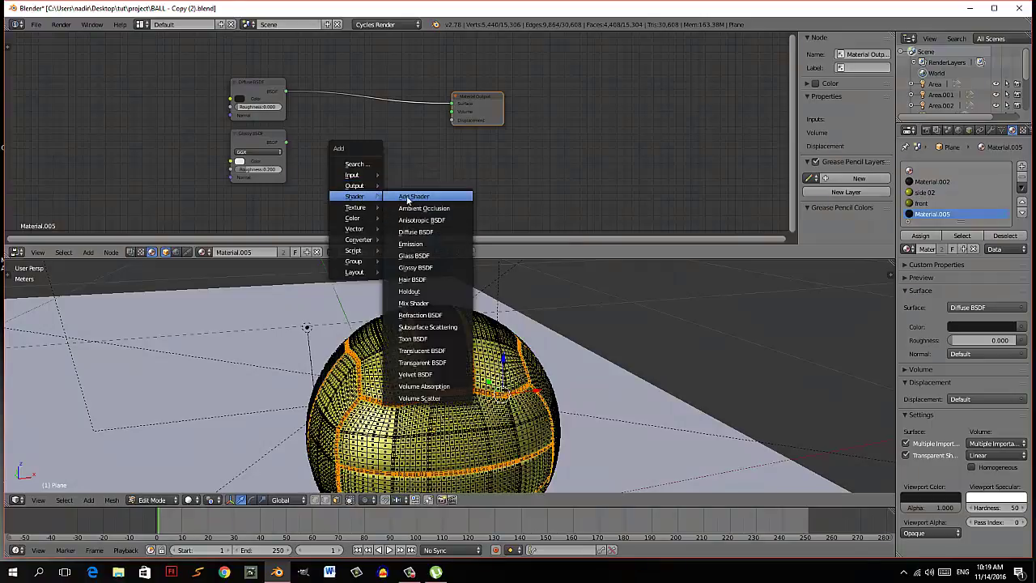
click(409, 301)
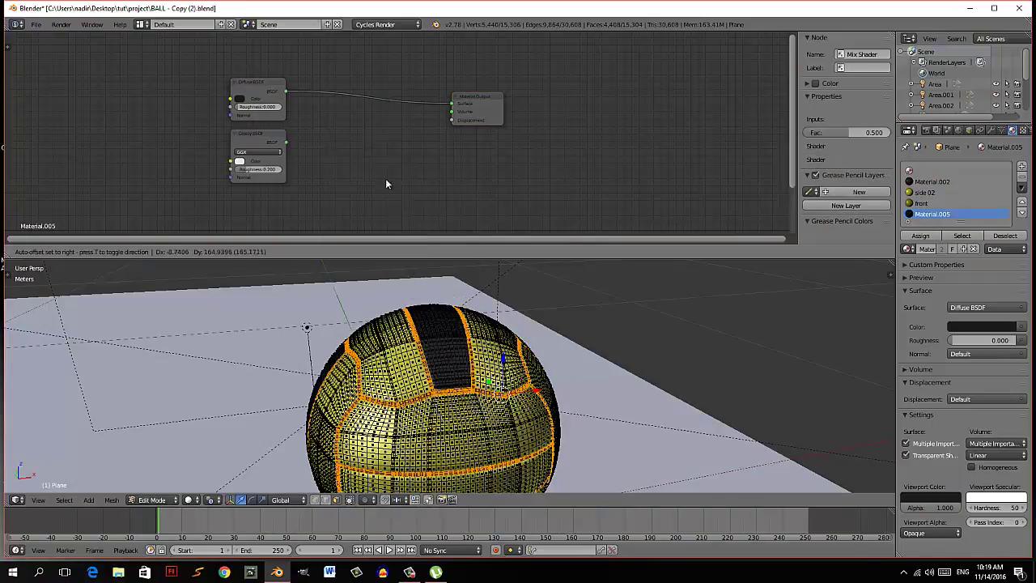
click(361, 85)
drag(290, 142, 362, 122)
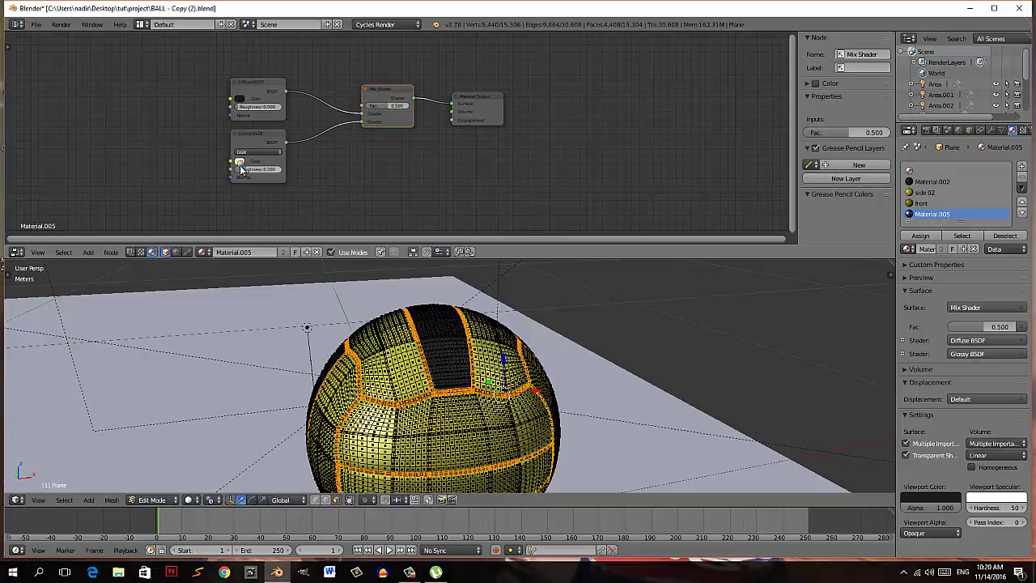
drag(241, 166, 241, 165)
click(397, 172)
- Add a Layer Weight node and drive the Mix Shader factor with its Facing output
key(shift+a)
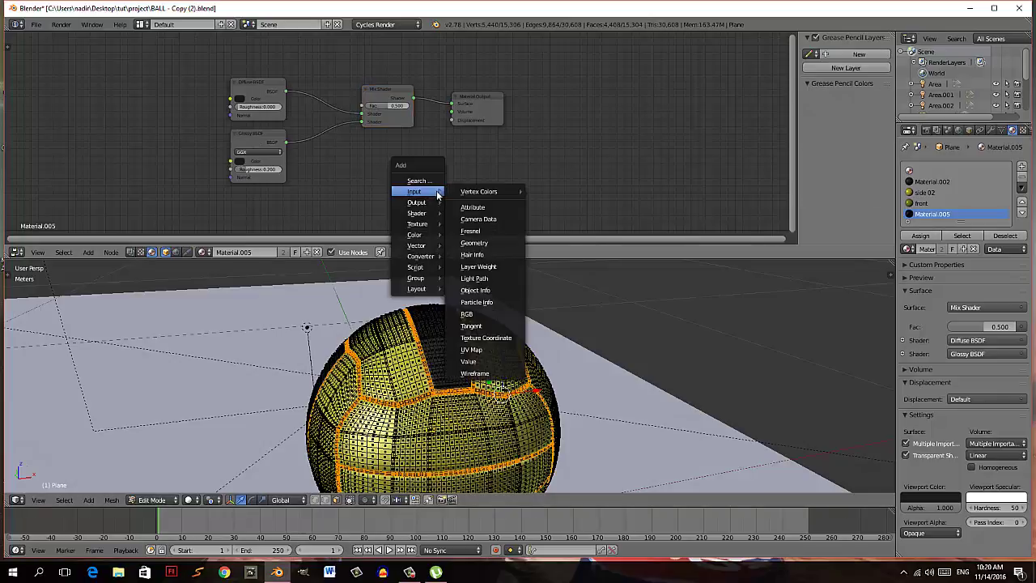
click(473, 266)
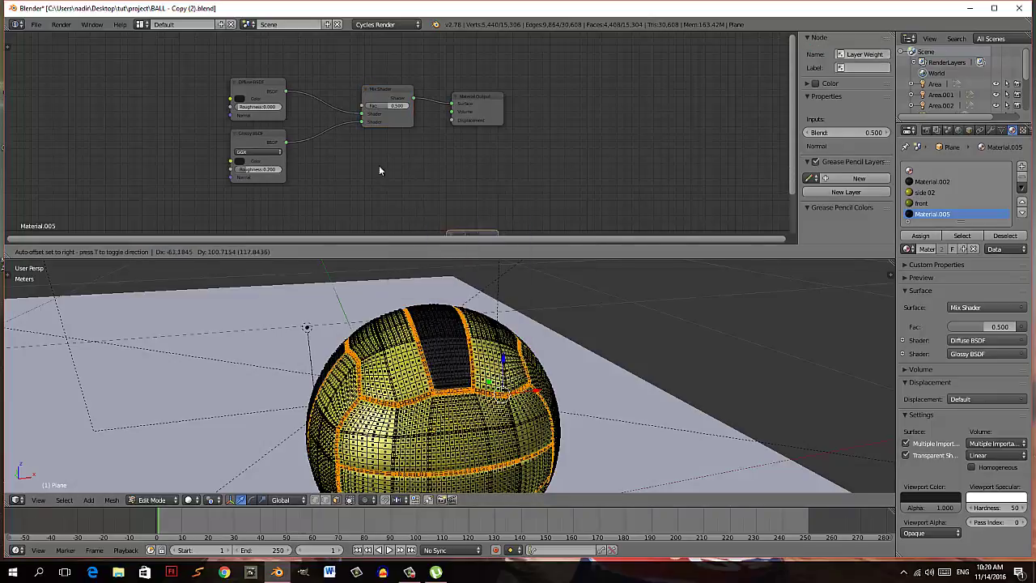
click(218, 41)
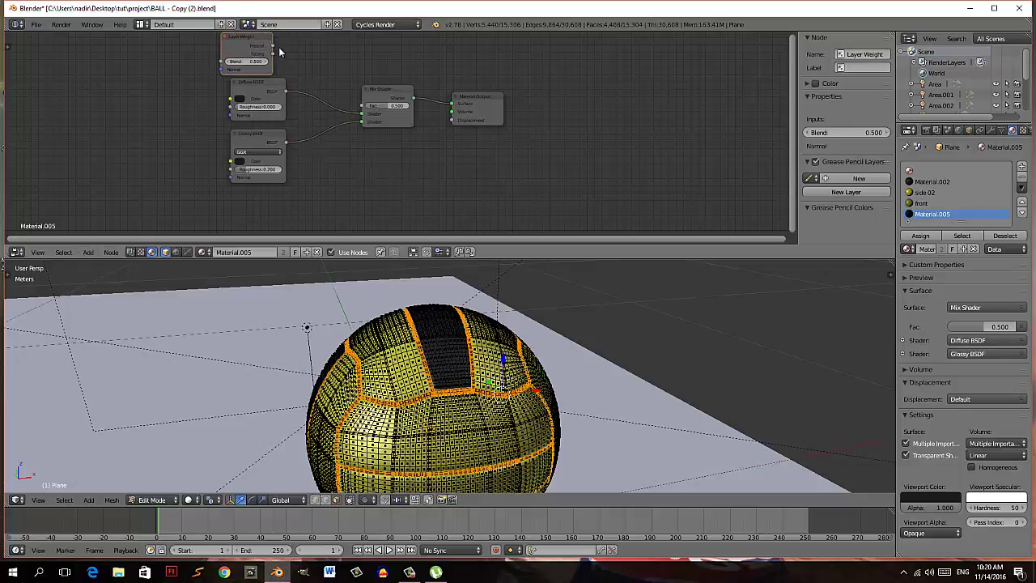
drag(274, 53, 361, 117)
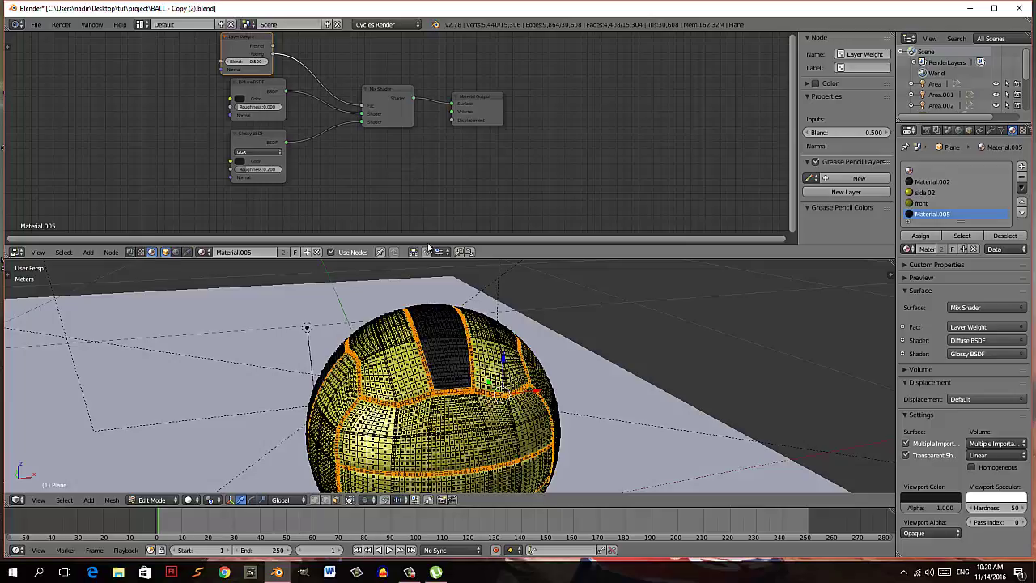
- Save the blend file
middle_drag(432, 283, 431, 290)
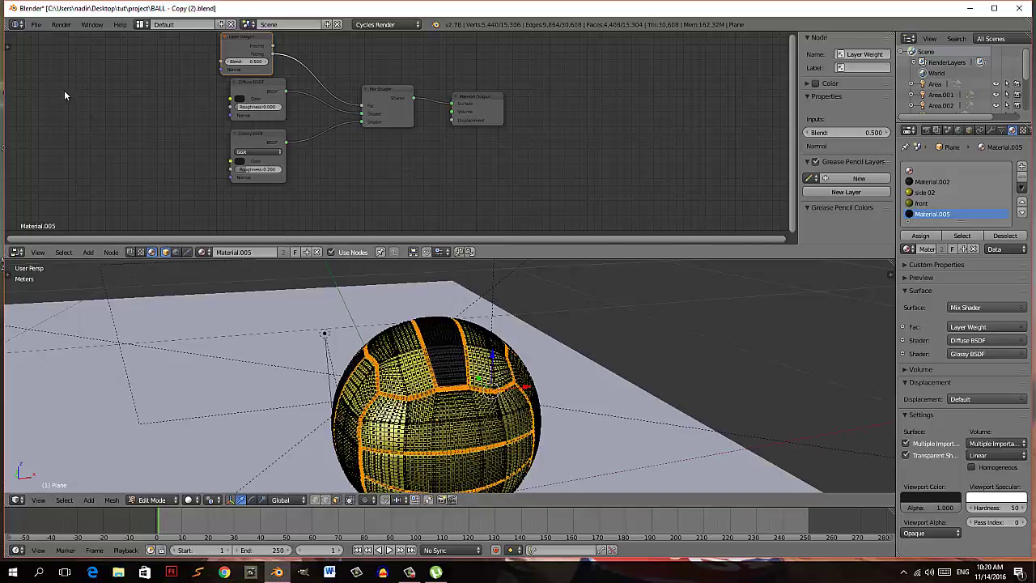
click(36, 24)
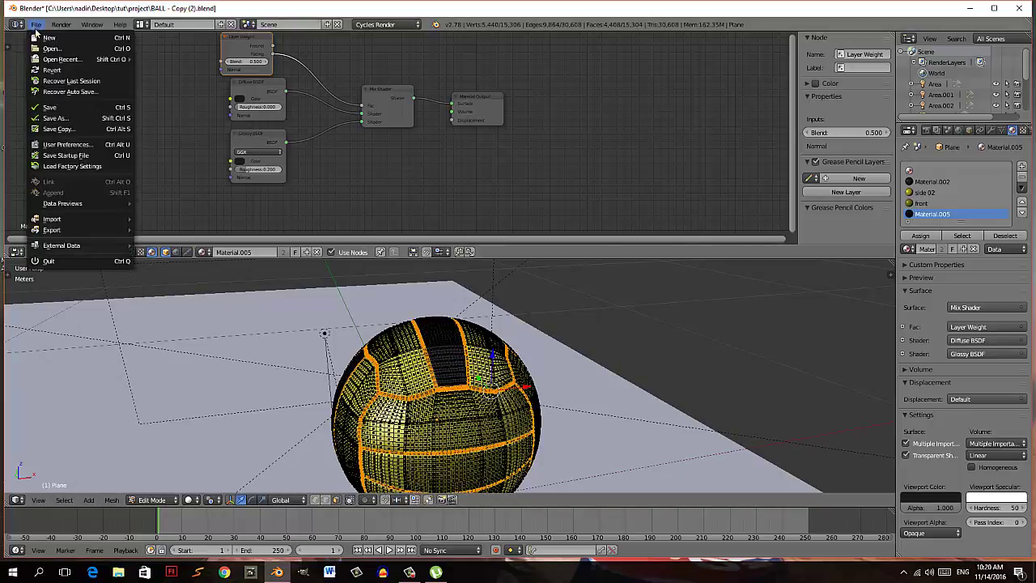
click(43, 107)
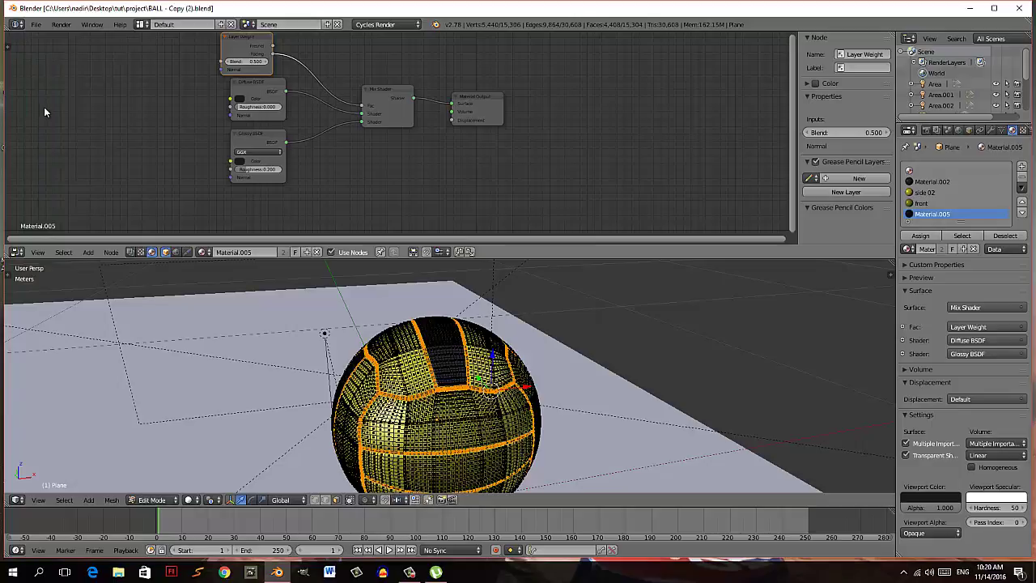